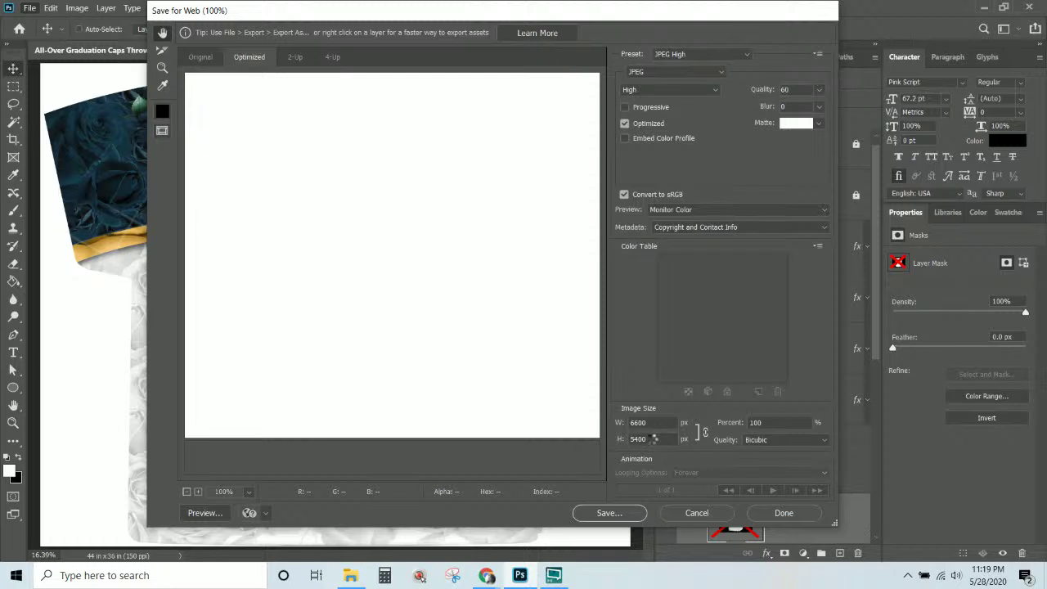
# Set the web export's height to 500 px, followed by its width to 500 px, with proportions linked
pyautogui.click(652, 440)
pyautogui.write('500')
pyautogui.press('Return')
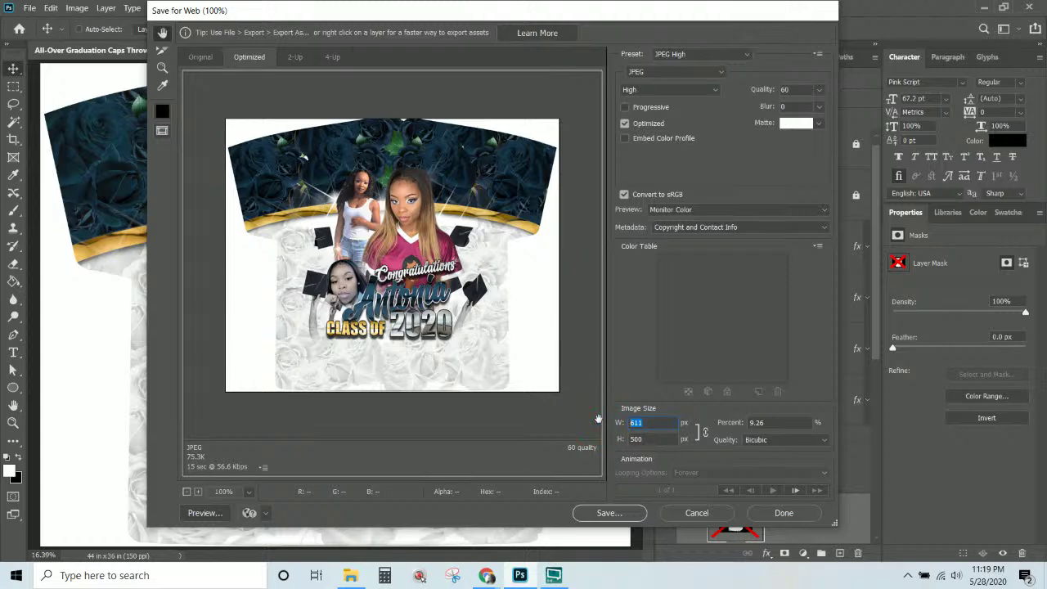
pyautogui.write('500')
pyautogui.press('Return')
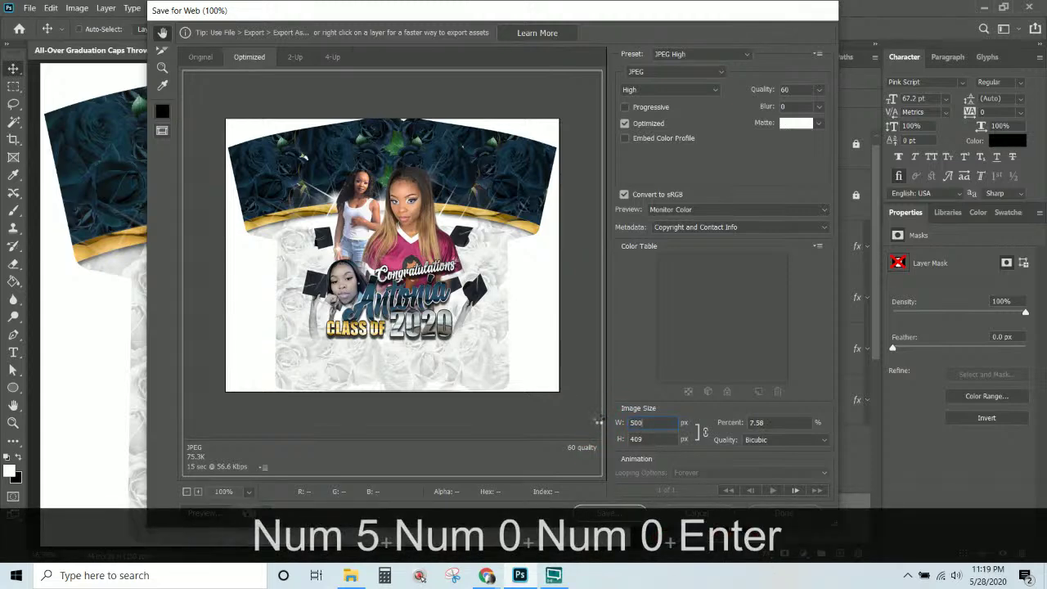
# Save the optimized JPEG with "-1" added to the end of the file name All-Over-Graduation-Caps-Throw-Celebrate
pyautogui.press('Return')
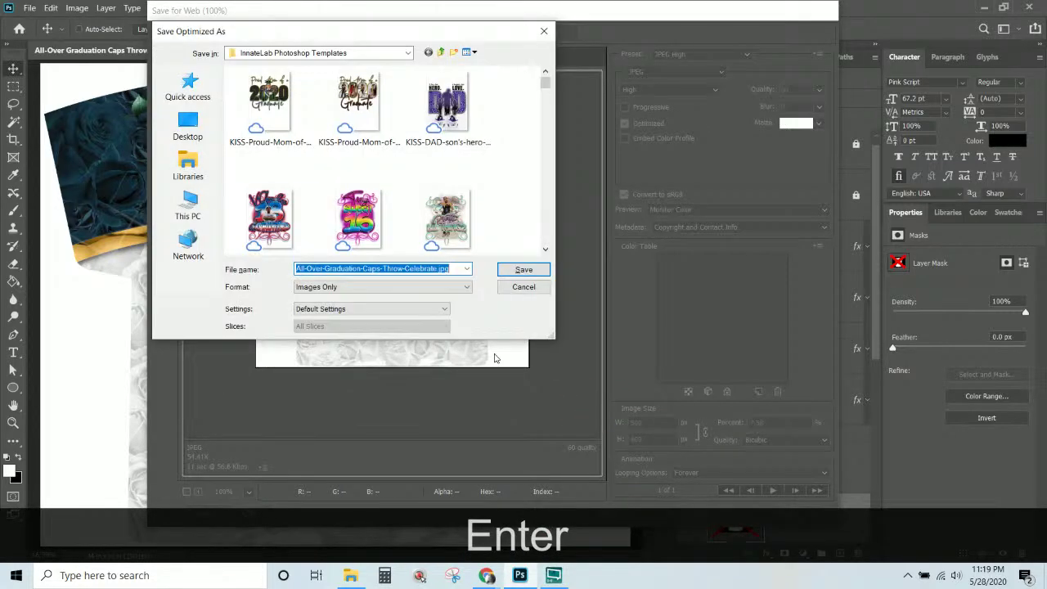
pyautogui.doubleClick(442, 268)
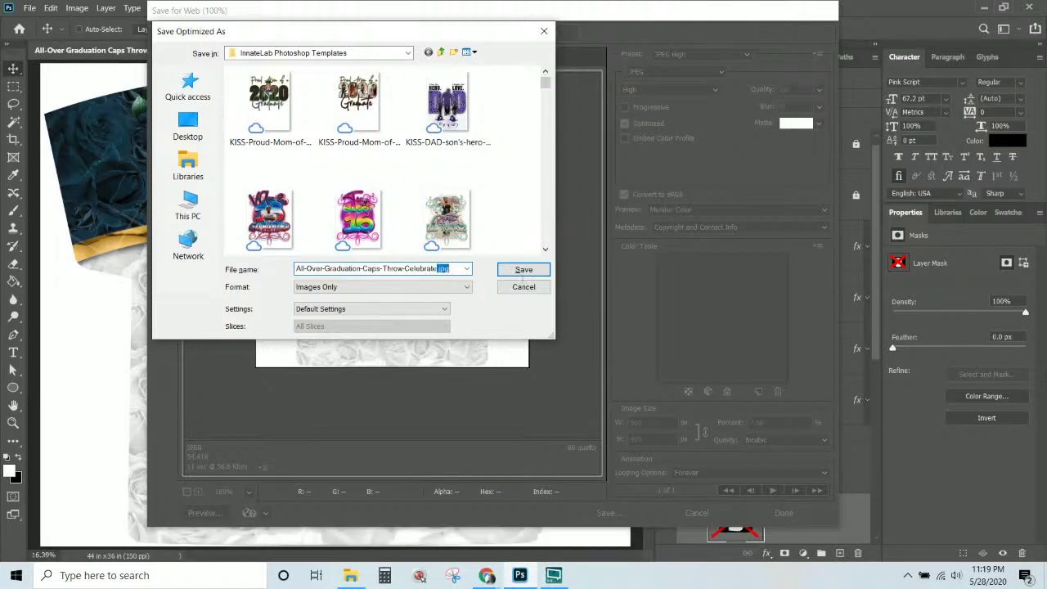
pyautogui.write('-1')
pyautogui.press('Return')
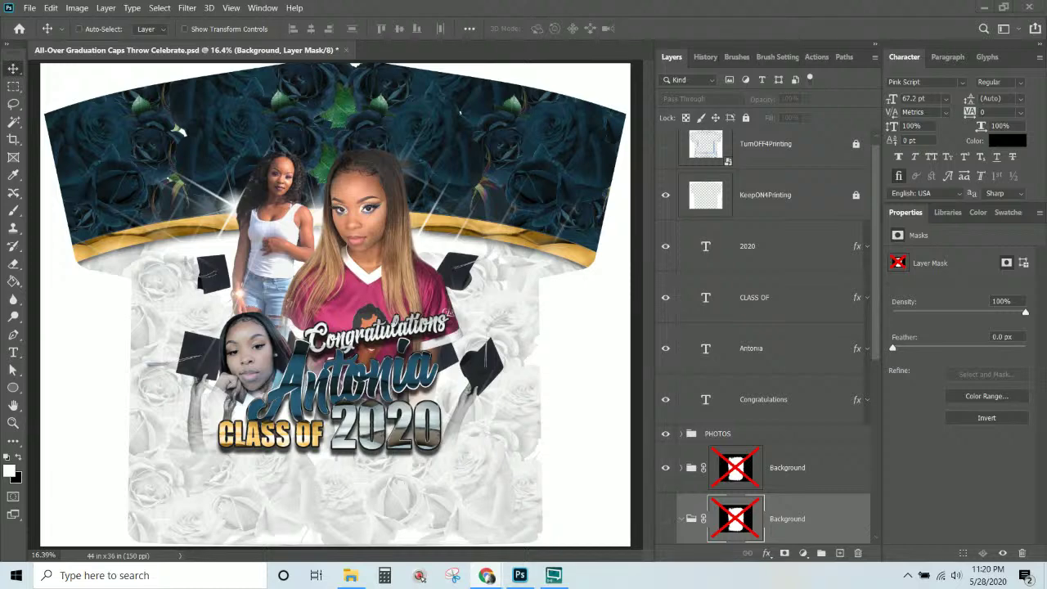
pyautogui.hotkey('shift', 'h')
pyautogui.hotkey('shift', 'i')
pyautogui.hotkey('shift', '1')
pyautogui.hotkey('shift', '1')
pyautogui.press('Return')
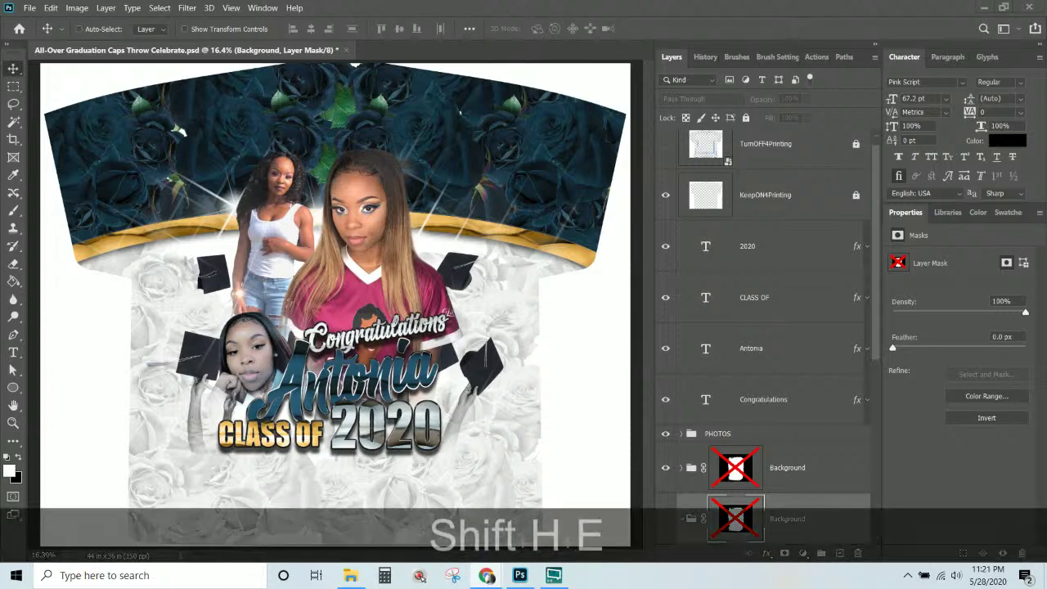
pyautogui.write('s!!!!')
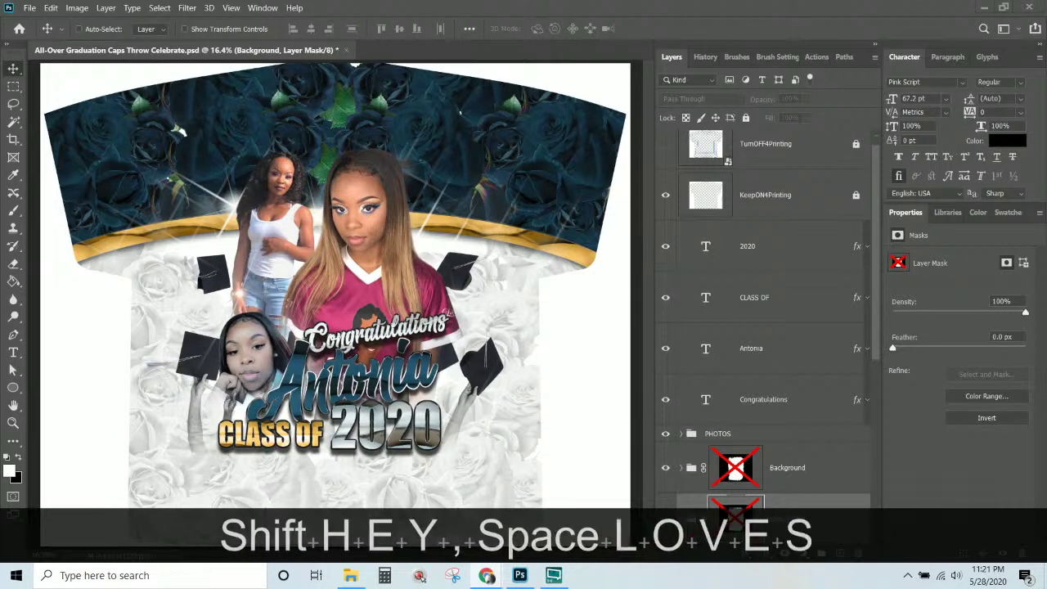
pyautogui.press('Return')
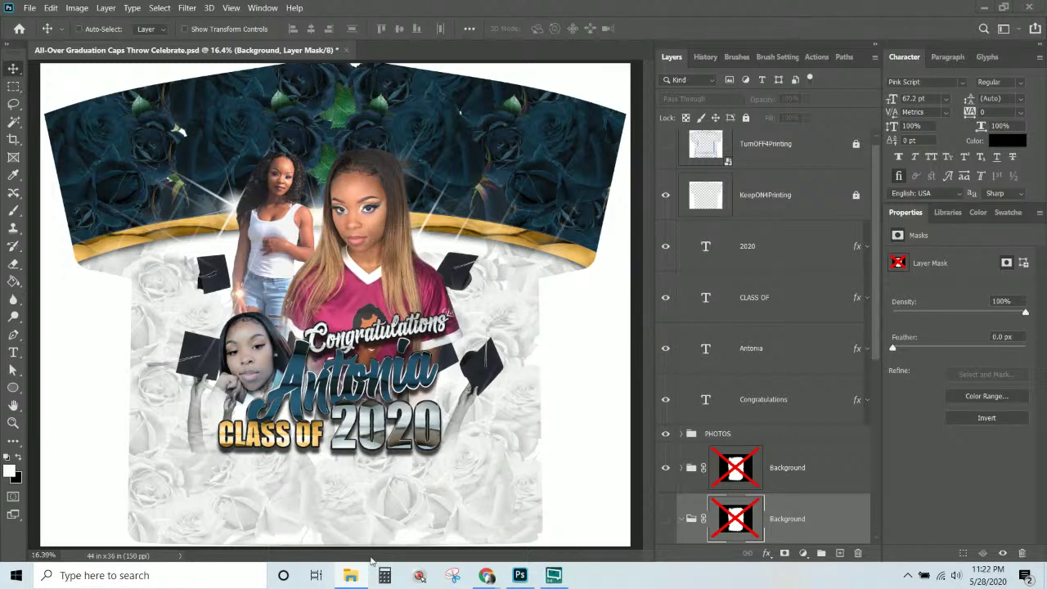
# Switch to the remove.bg page in Chrome and close the finished green-gown graduate's editor and download dialogs
pyautogui.moveTo(483, 579)
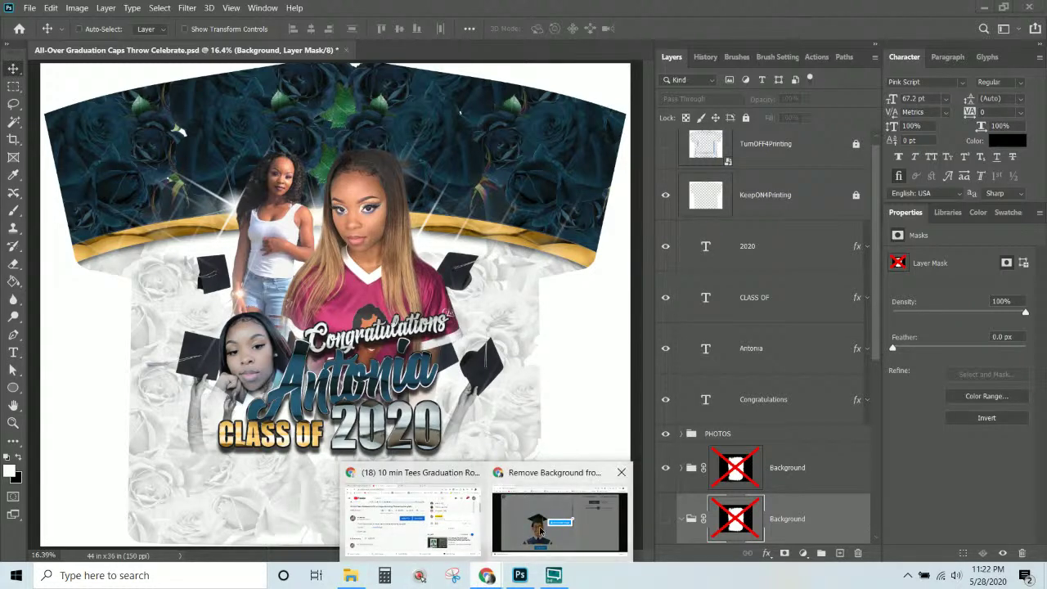
pyautogui.click(560, 515)
pyautogui.click(622, 268)
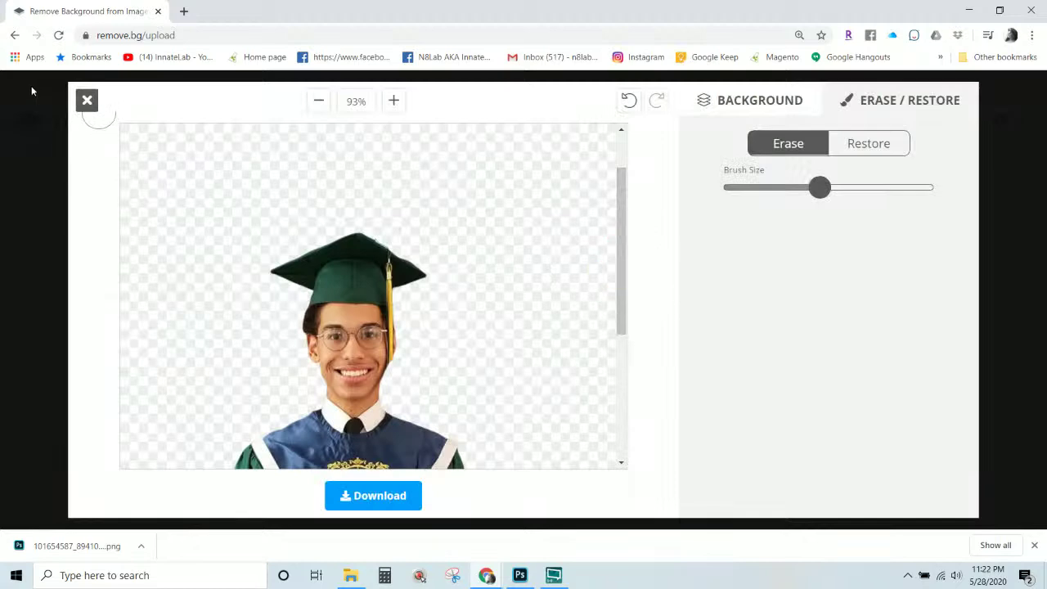
pyautogui.click(86, 100)
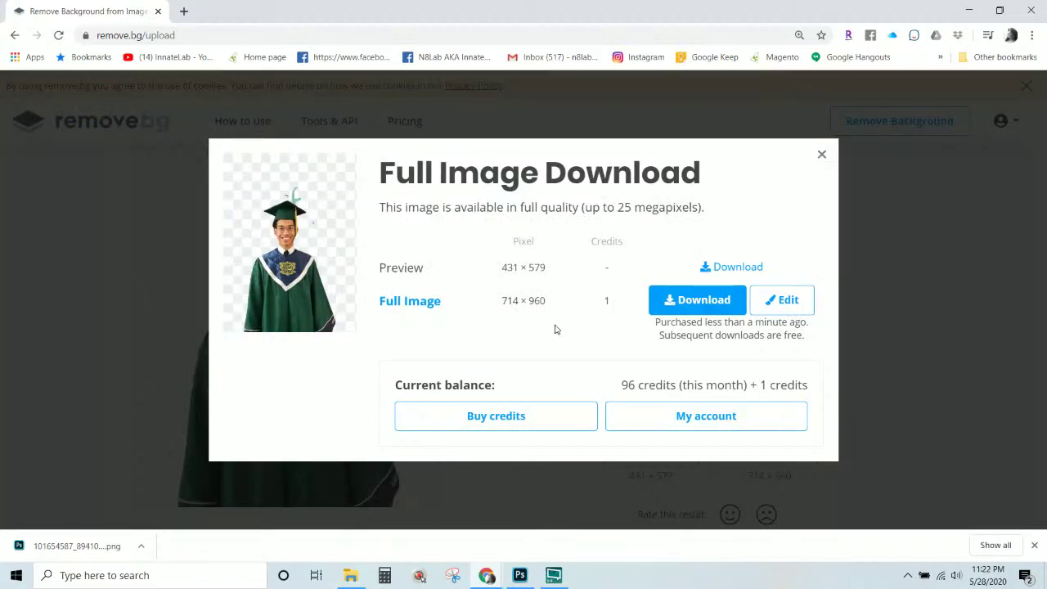
pyautogui.click(822, 154)
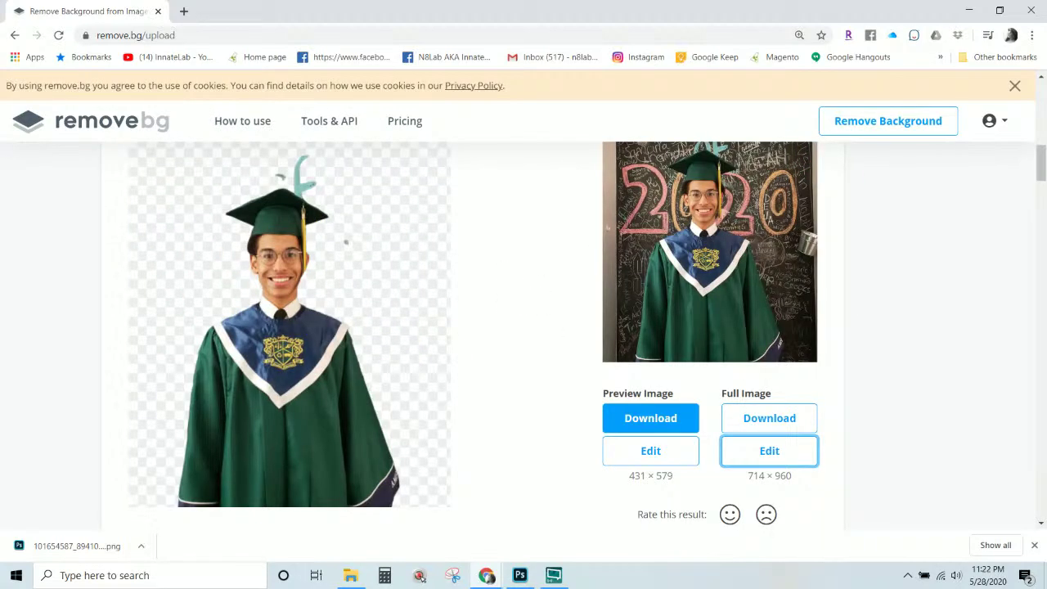
# Upload the photo of the graduate in the red cap for background removal and compare the cutout with the original
pyautogui.moveTo(818, 11); pyautogui.dragTo(512, 318)
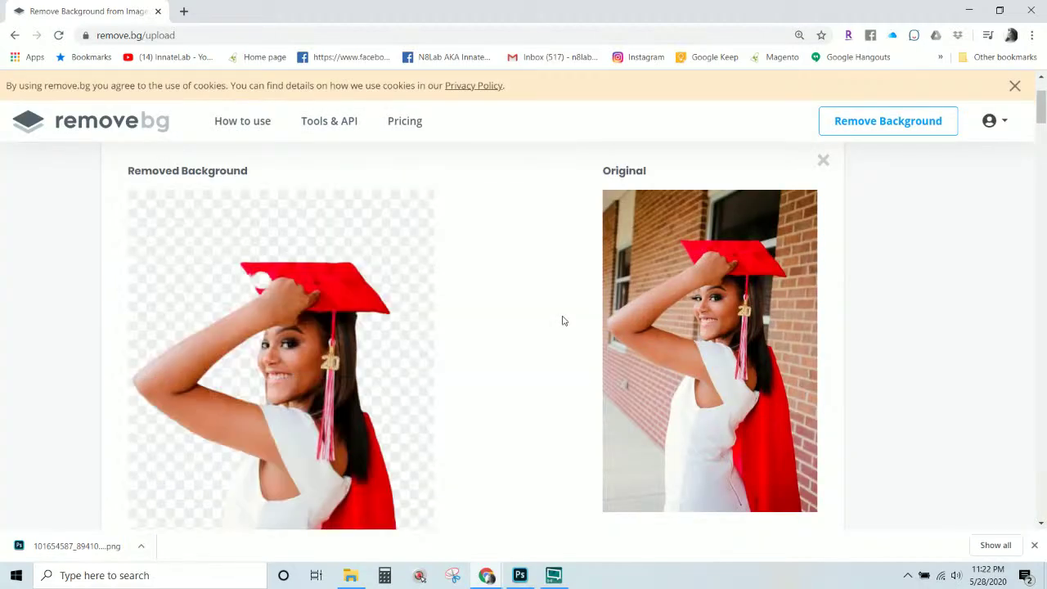
pyautogui.scroll(-2, 561, 321)
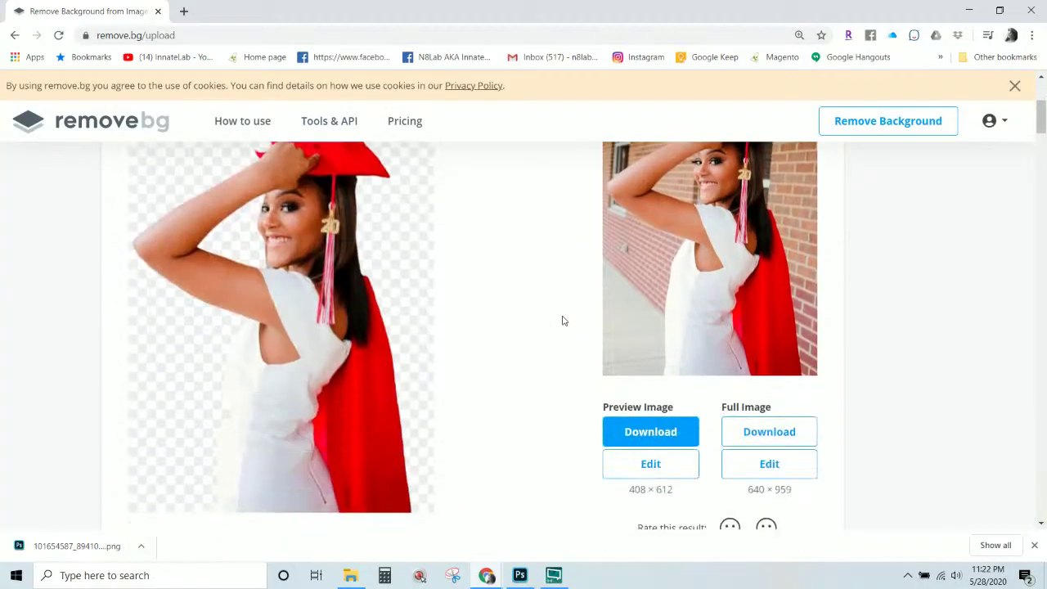
pyautogui.click(266, 437)
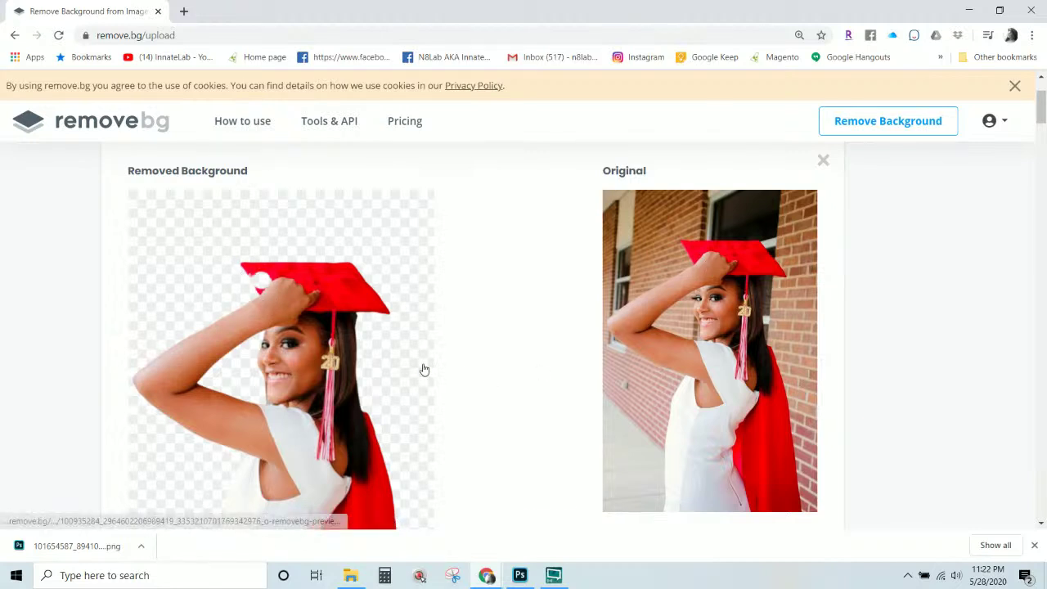
pyautogui.scroll(-1, 397, 374)
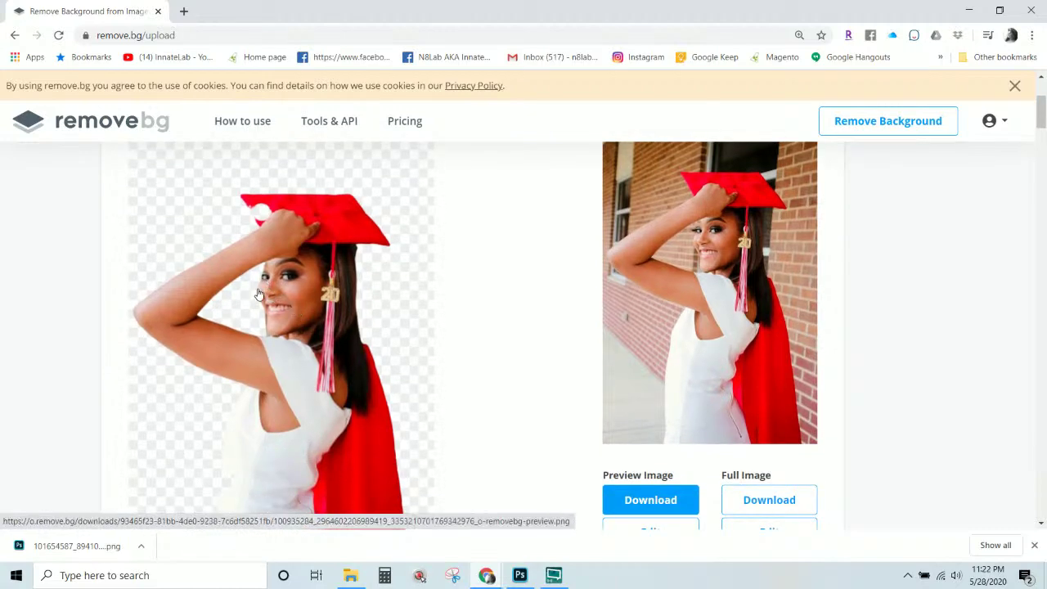
pyautogui.scroll(-3, 292, 329)
pyautogui.scroll(1, 292, 331)
pyautogui.scroll(-5, 292, 331)
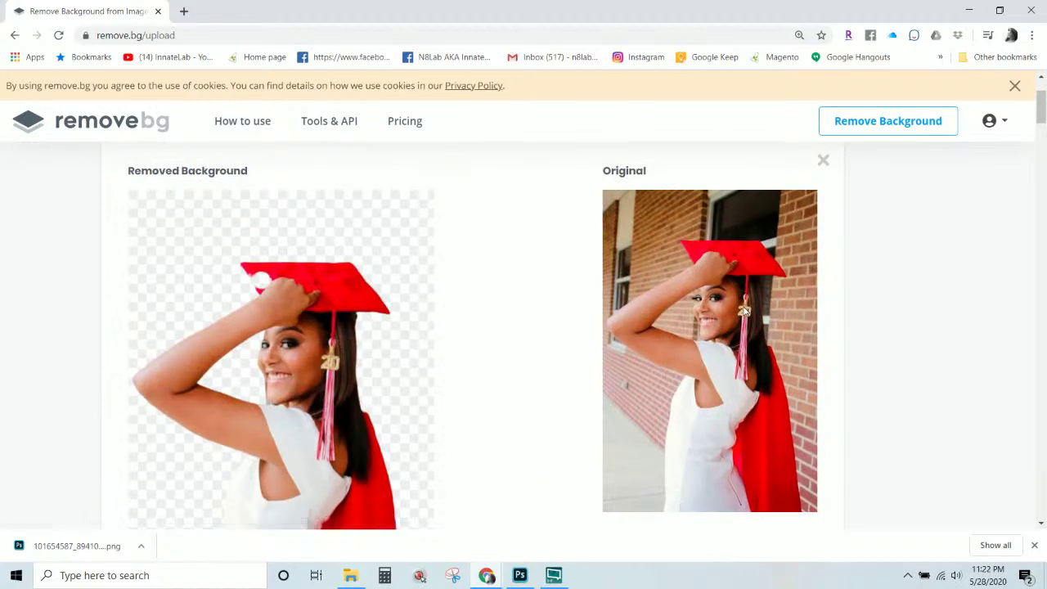
pyautogui.scroll(-1, 744, 311)
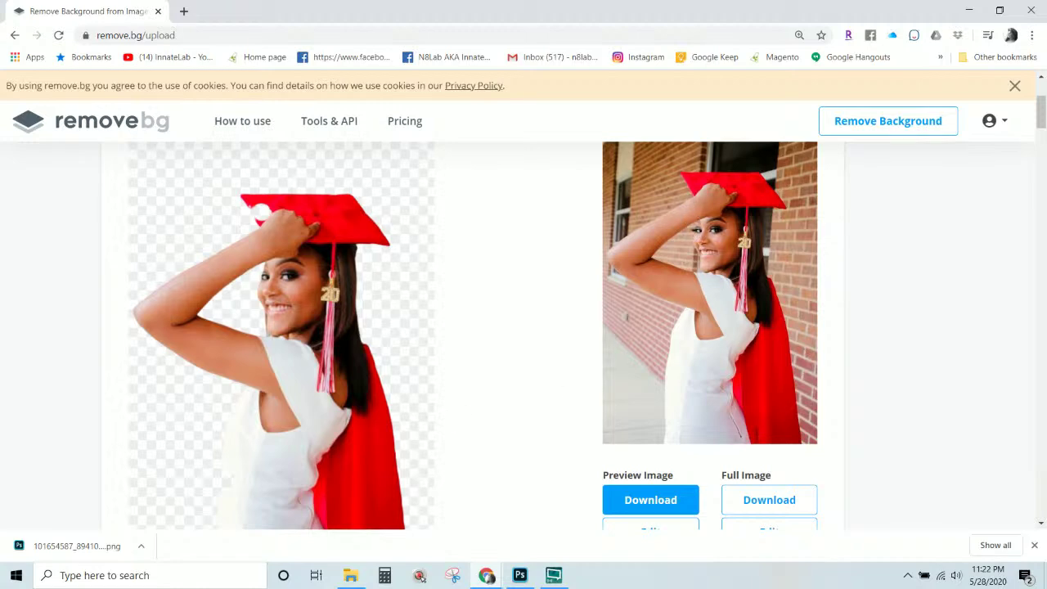
pyautogui.scroll(-3, 713, 281)
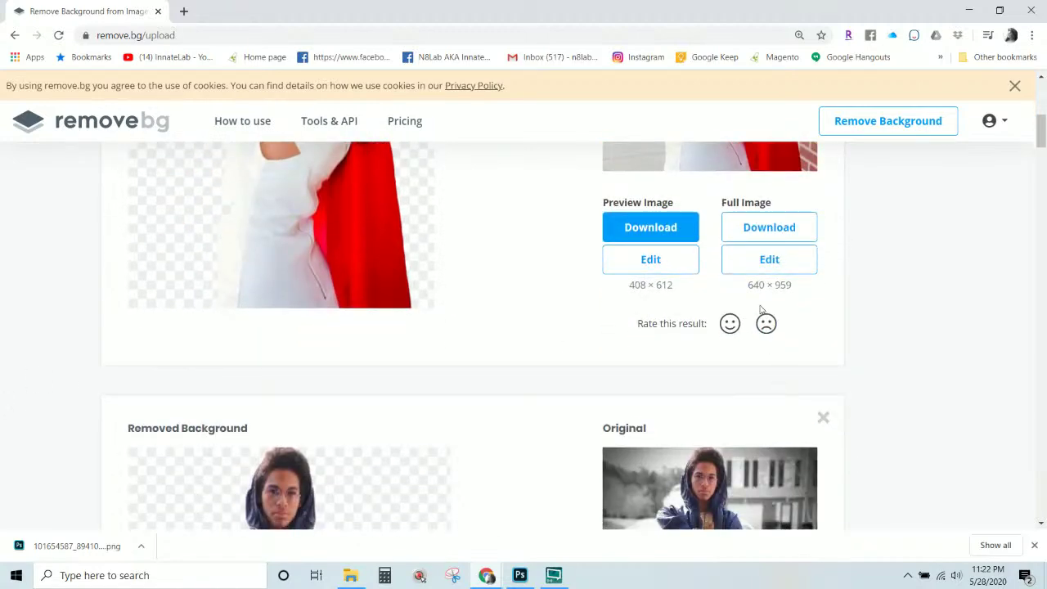
# Edit the red-cap graduate's full image, restoring the missing areas at the cap's corner, the face and the white gown's outer edge
pyautogui.click(765, 260)
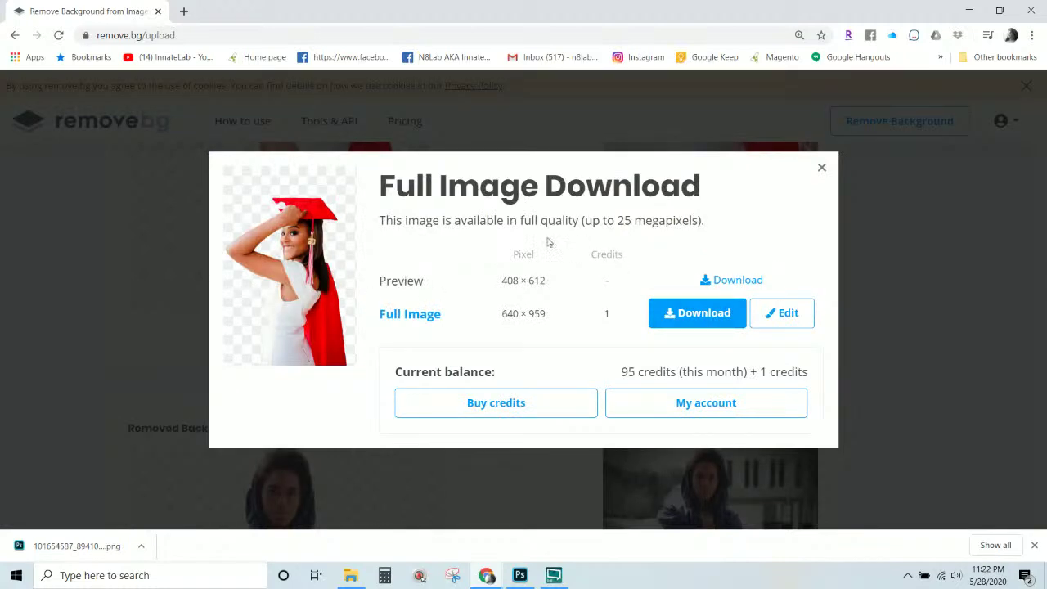
pyautogui.click(787, 318)
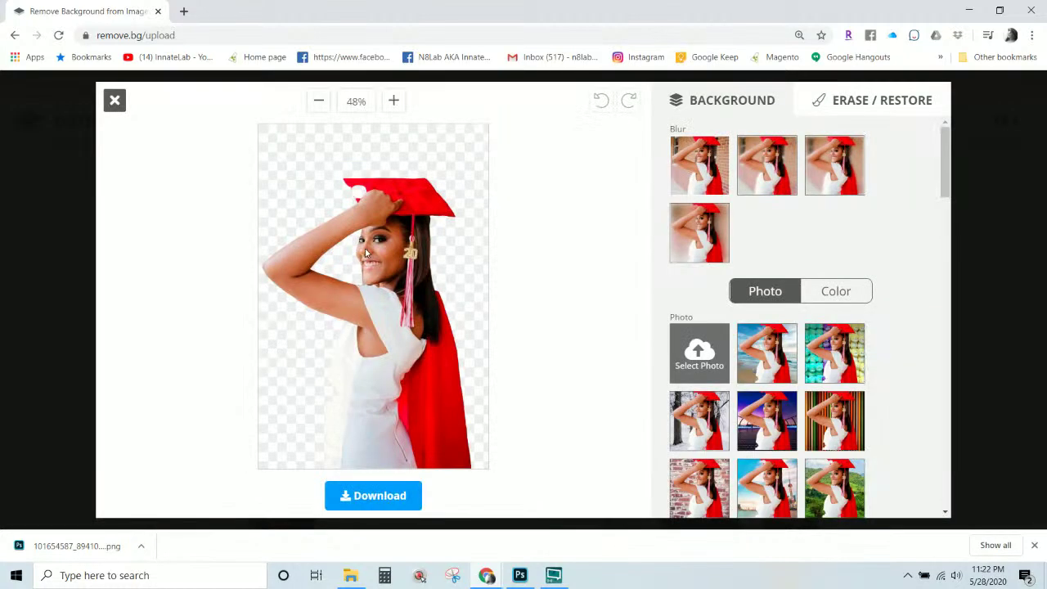
pyautogui.click(886, 103)
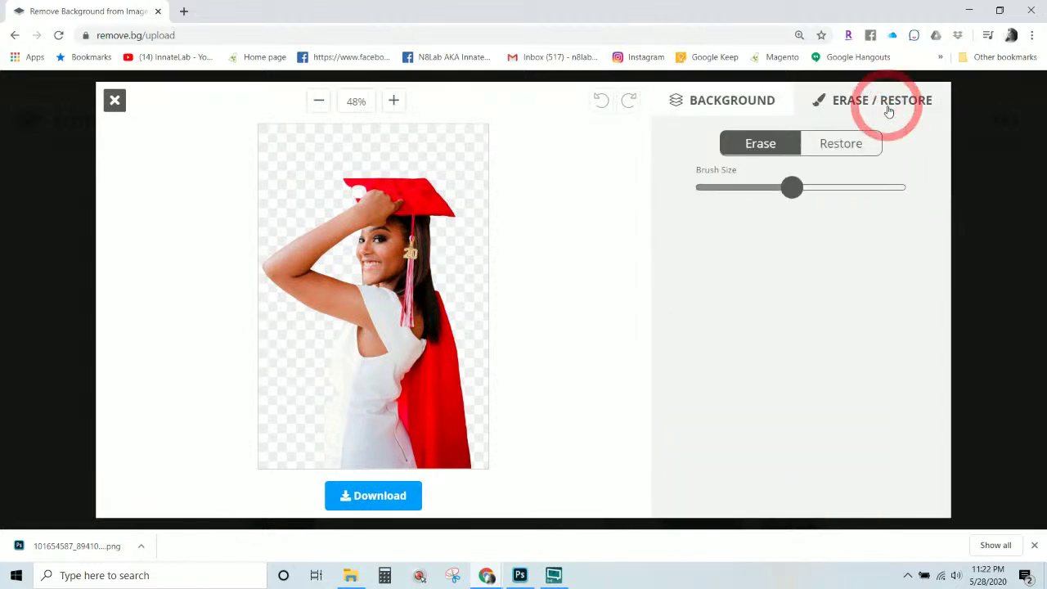
pyautogui.click(841, 145)
pyautogui.moveTo(370, 290)
pyautogui.mouseDown()
pyautogui.moveTo(355, 229)
pyautogui.moveTo(374, 302)
pyautogui.mouseUp()
pyautogui.moveTo(369, 197)
pyautogui.mouseDown()
pyautogui.moveTo(350, 190)
pyautogui.moveTo(364, 204)
pyautogui.moveTo(342, 183)
pyautogui.mouseUp()
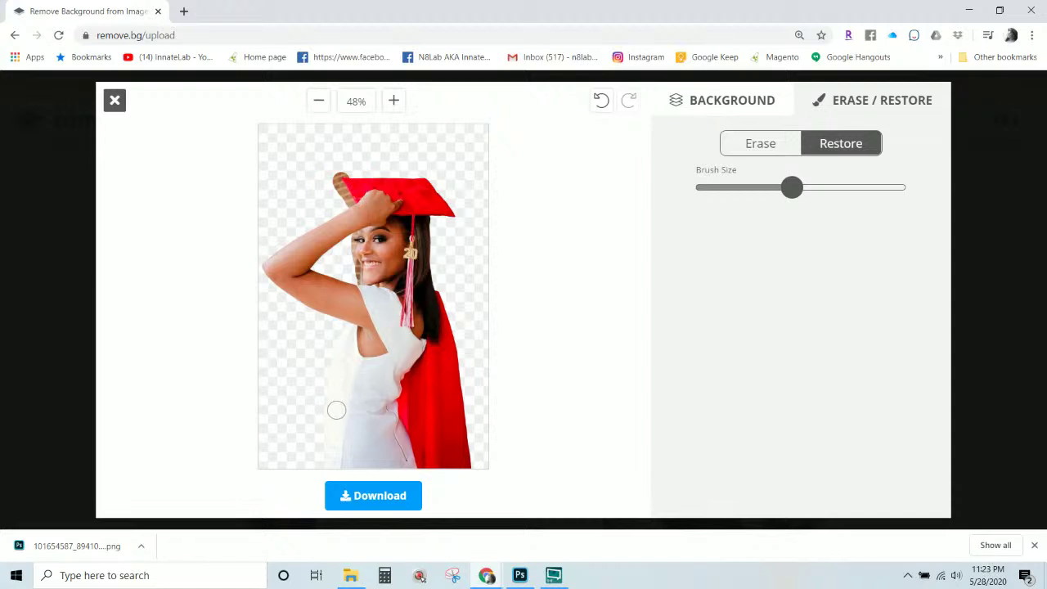
pyautogui.moveTo(333, 396)
pyautogui.mouseDown()
pyautogui.moveTo(332, 466)
pyautogui.moveTo(346, 336)
pyautogui.mouseUp()
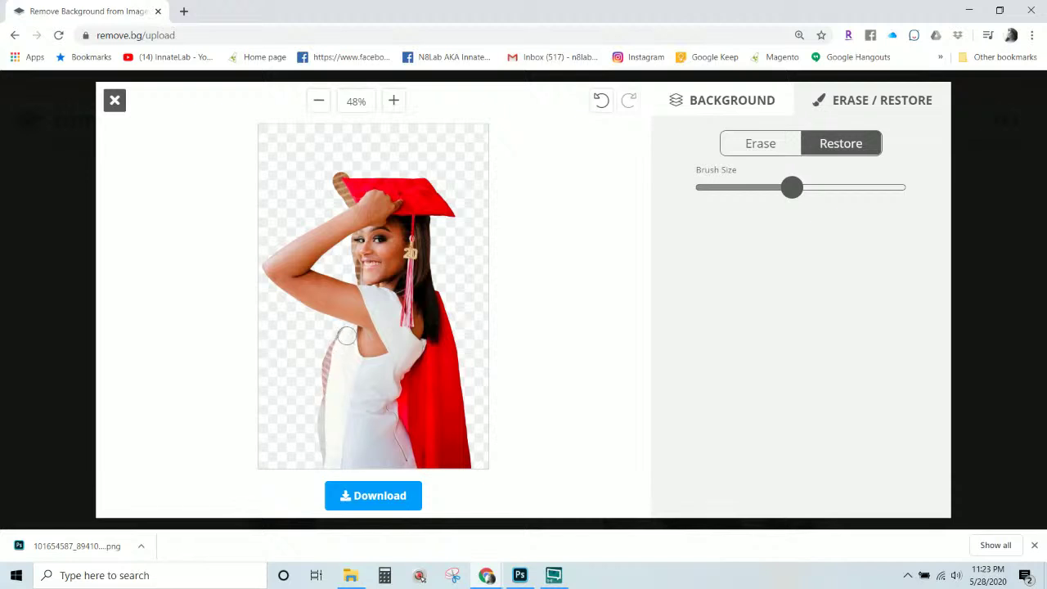
pyautogui.click(332, 436)
# Download the edited red-cap cutout as a PNG into the "delete and temp files" folder and close the editor and download dialogs
pyautogui.click(399, 498)
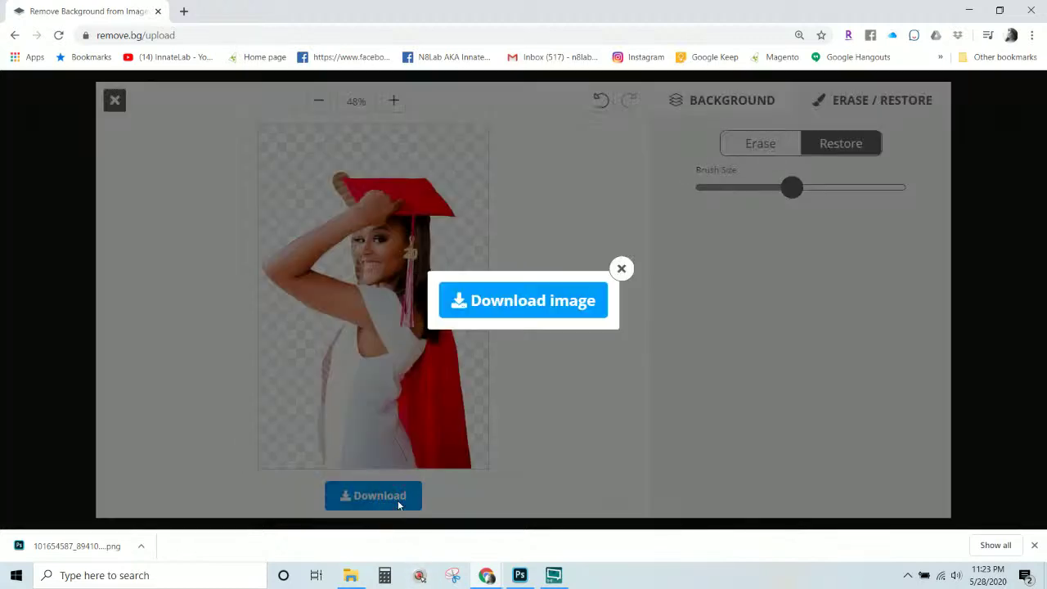
pyautogui.click(559, 303)
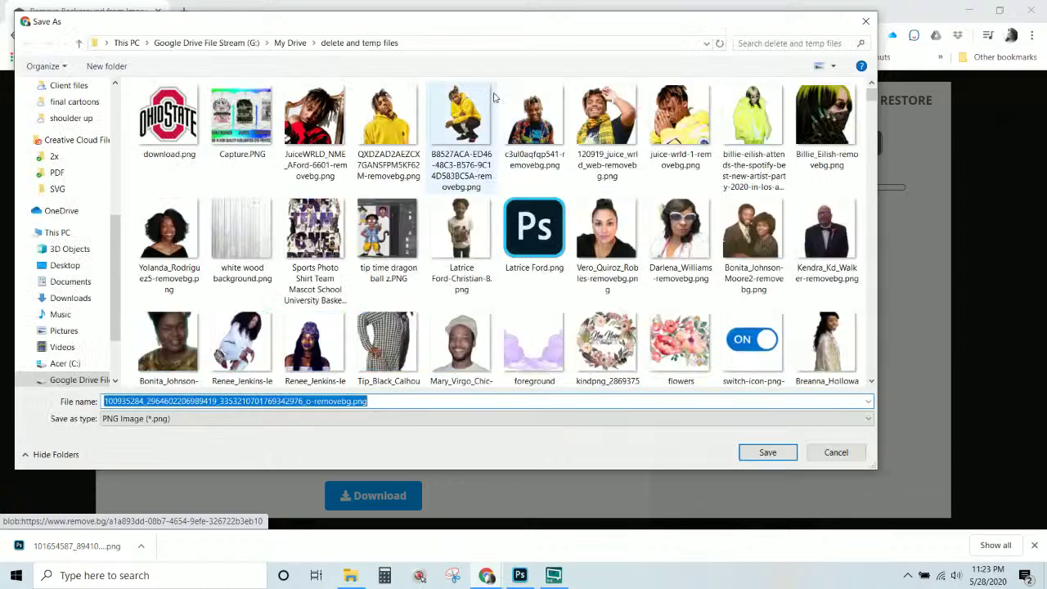
pyautogui.click(773, 452)
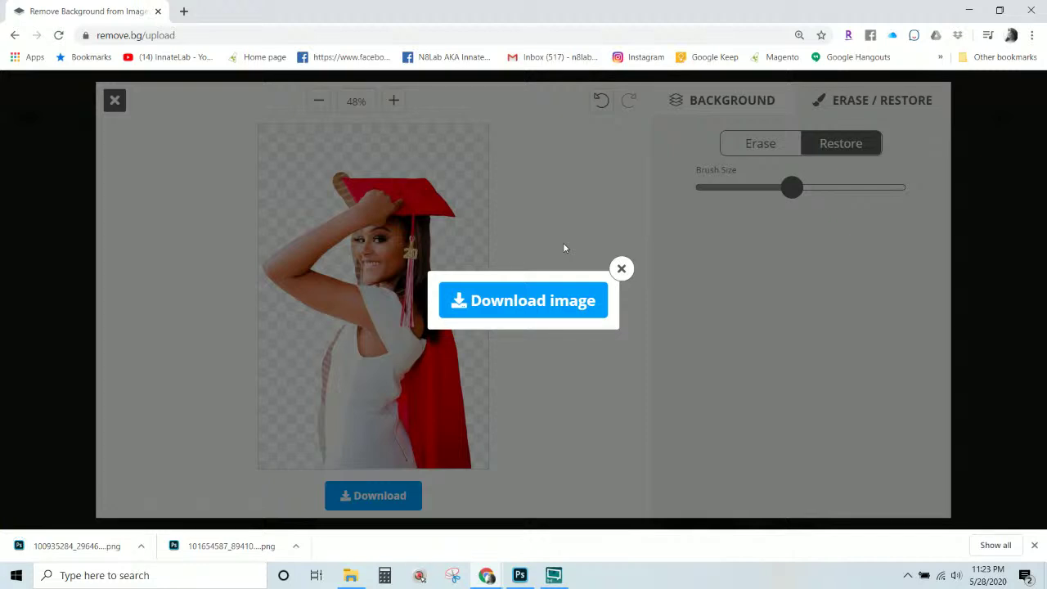
pyautogui.click(621, 270)
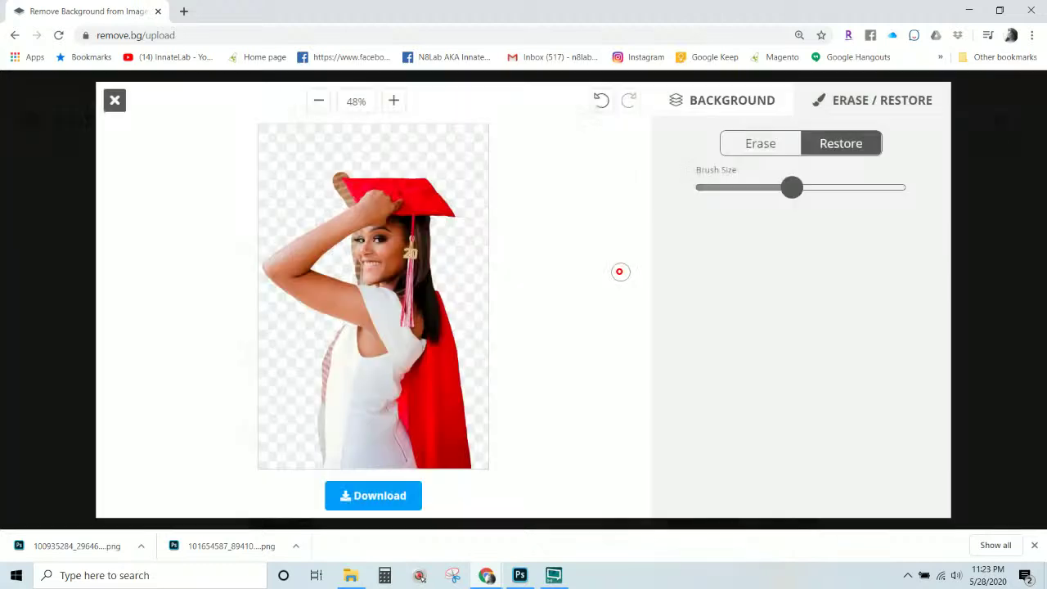
pyautogui.click(115, 101)
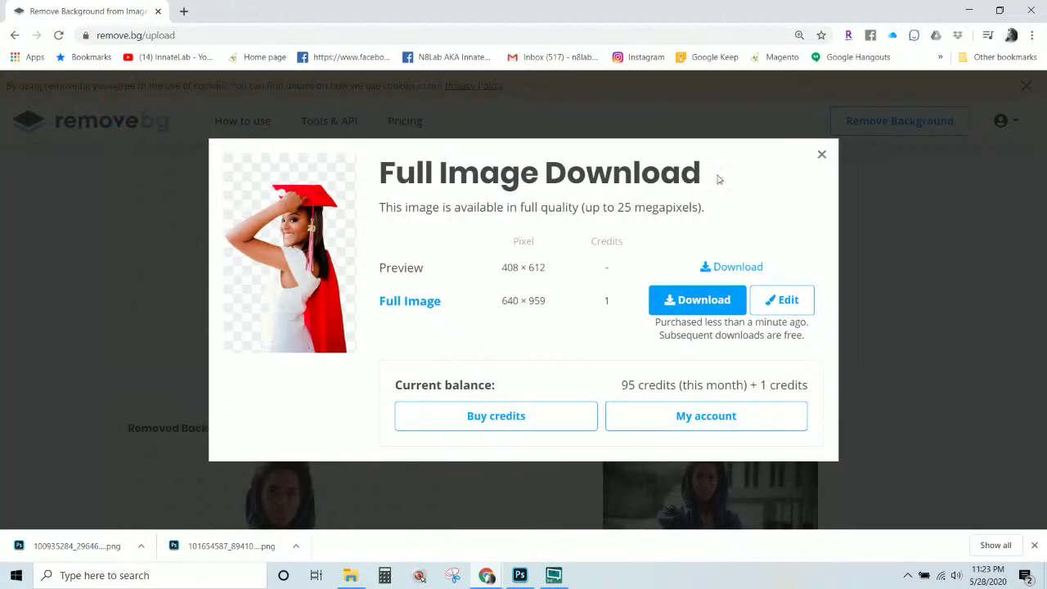
pyautogui.click(822, 154)
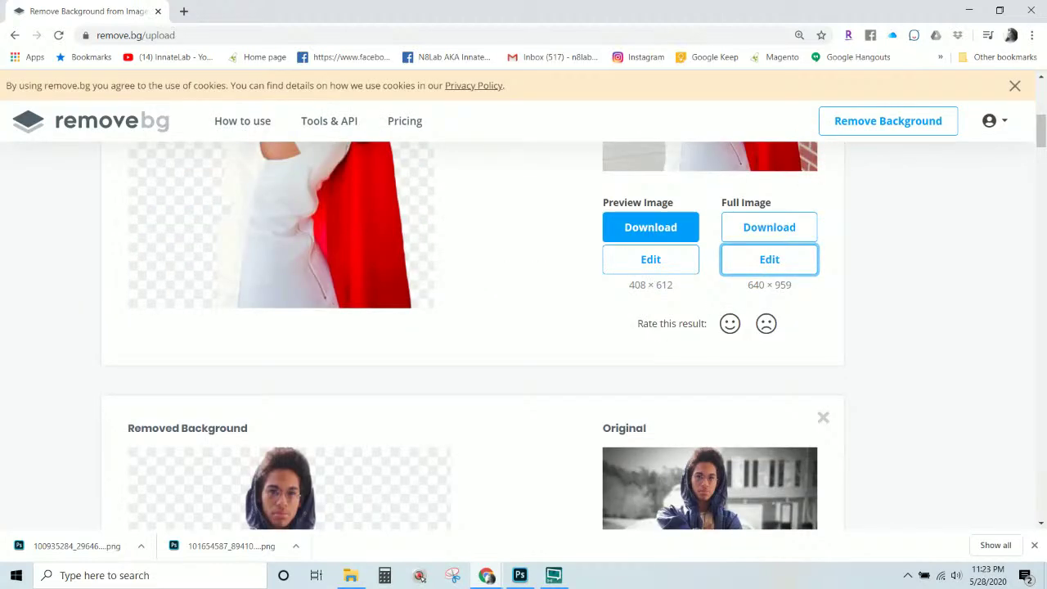
# Upload the photo of the cheerleader in the red sequined uniform for background removal and review the cutout
pyautogui.moveTo(77, 545); pyautogui.dragTo(491, 297)
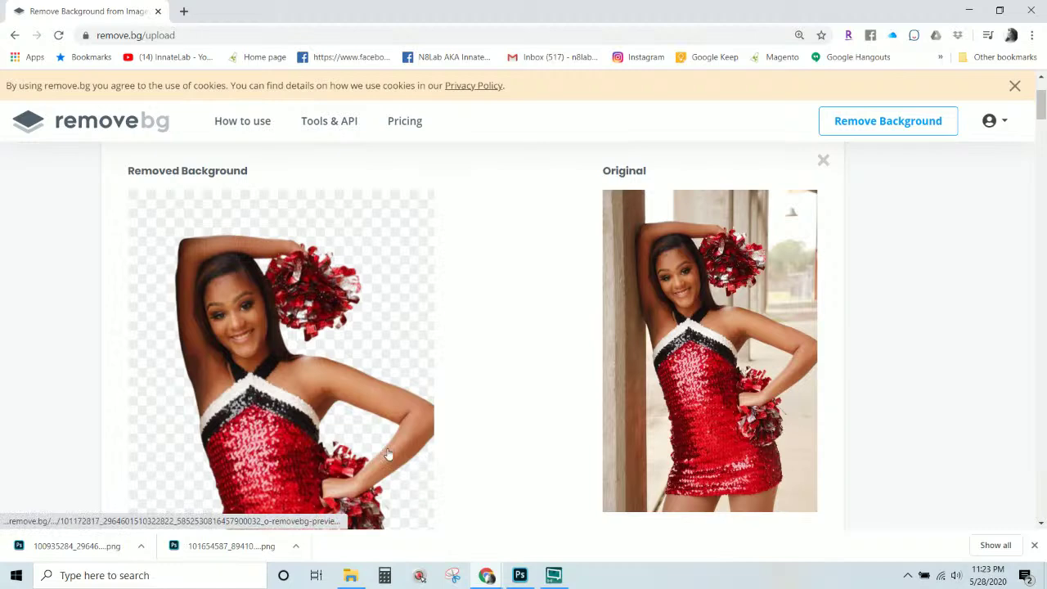
pyautogui.scroll(-1, 388, 454)
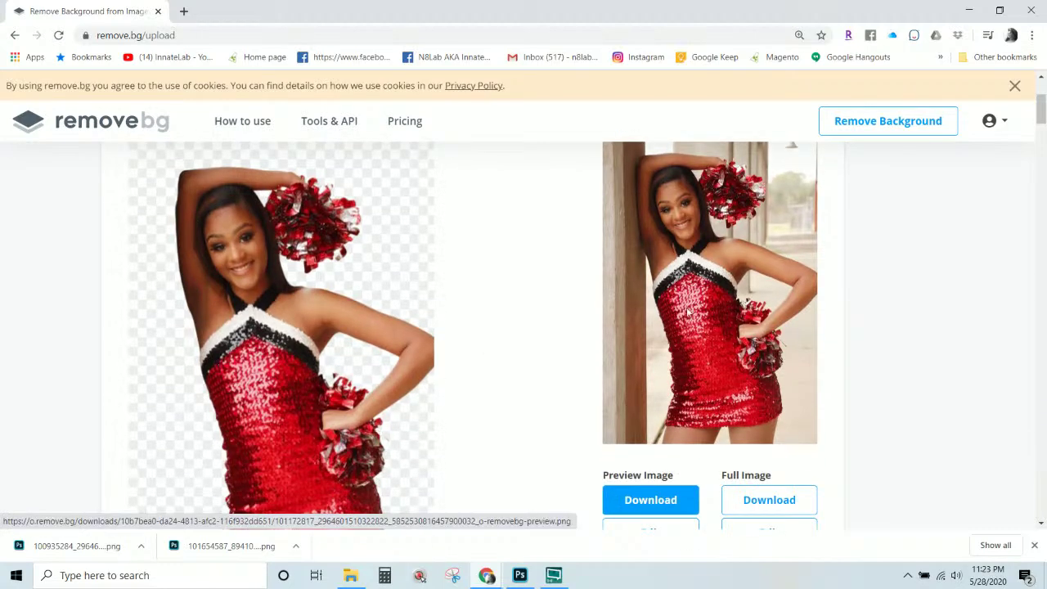
pyautogui.scroll(-2, 730, 381)
pyautogui.scroll(-2, 325, 383)
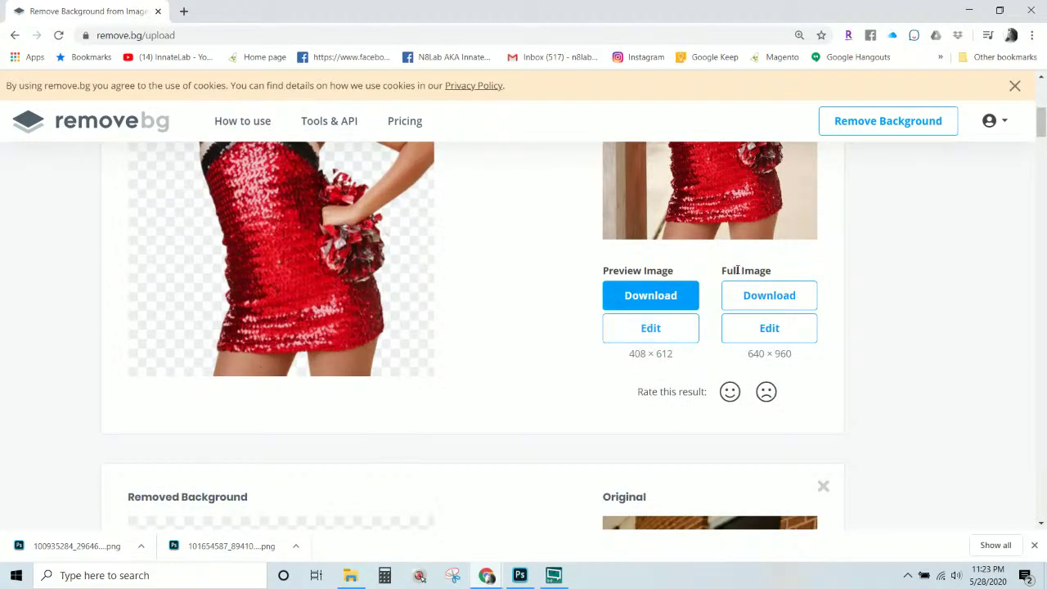
# Download the cheerleader cutout's full image as a PNG into the "delete and temp files" folder
pyautogui.click(775, 296)
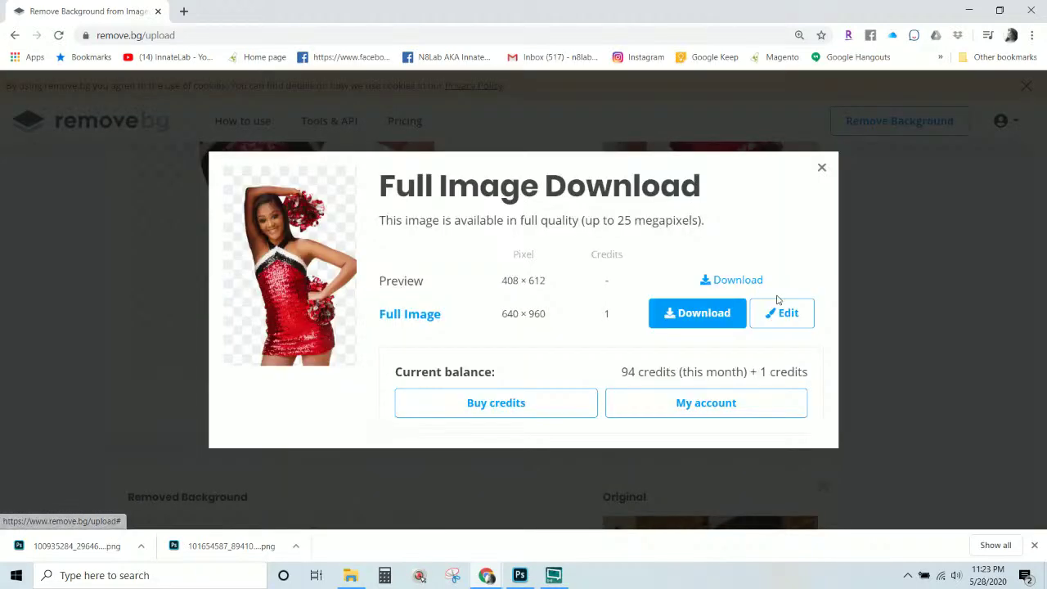
pyautogui.click(710, 313)
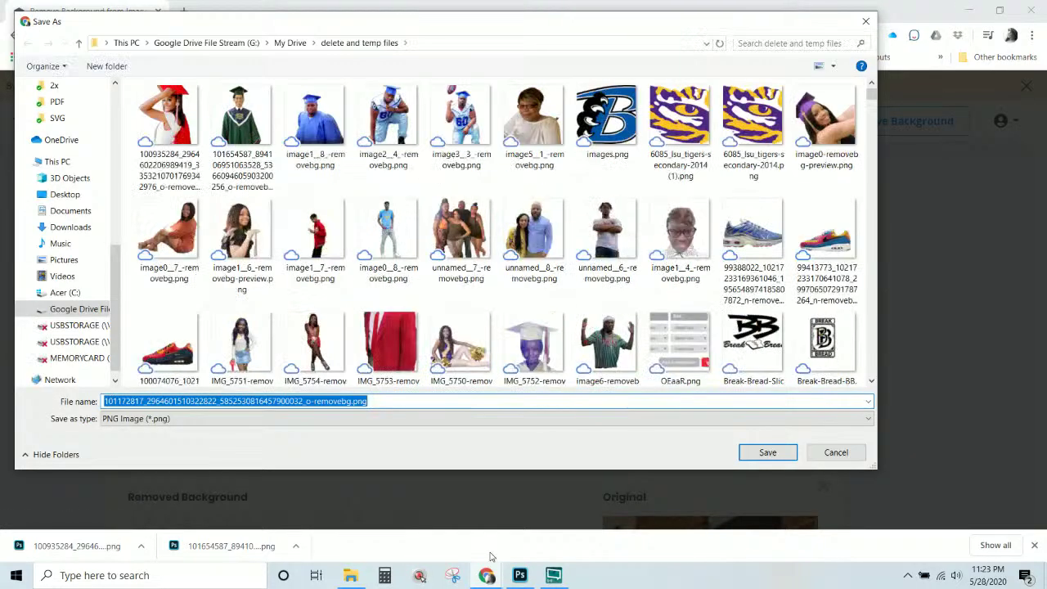
pyautogui.click(750, 454)
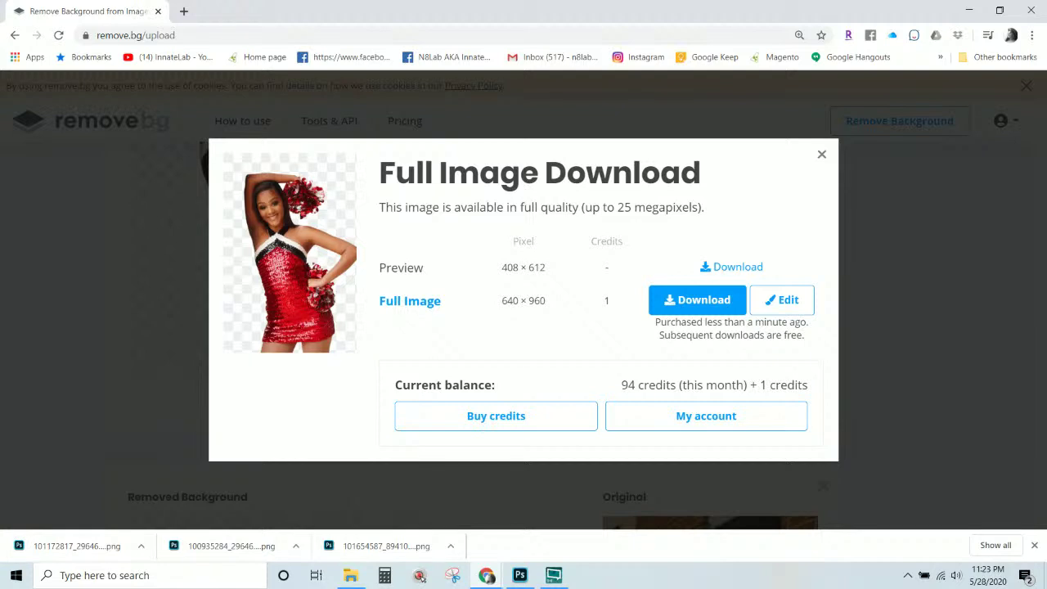
# Upload the photo of the graduate holding the red cap for background removal, close the download dialog and compare the cutout with the original
pyautogui.moveTo(66, 545); pyautogui.dragTo(254, 367)
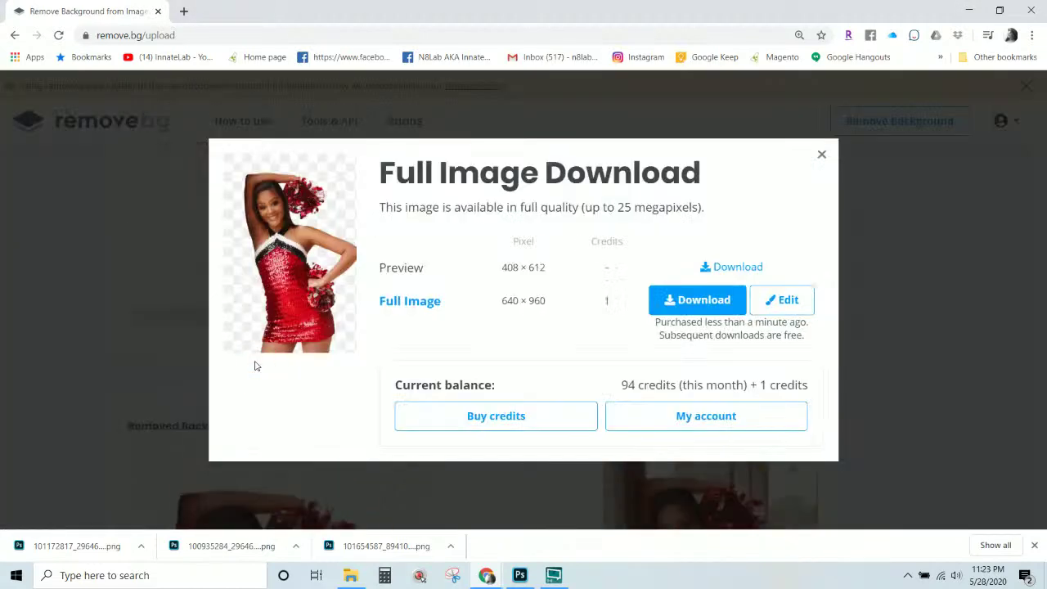
pyautogui.click(823, 155)
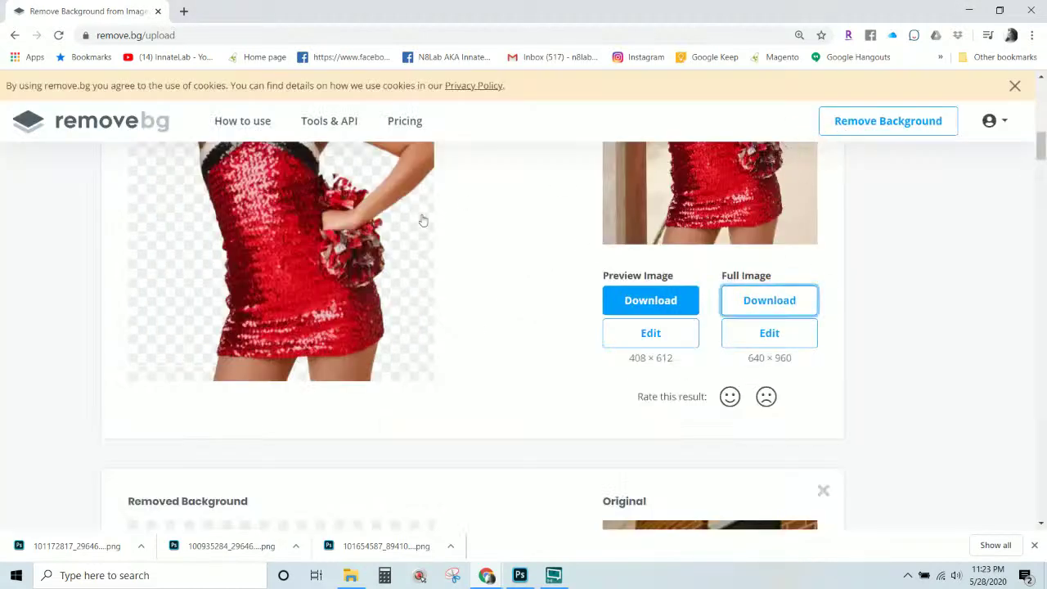
pyautogui.scroll(-3, 381, 276)
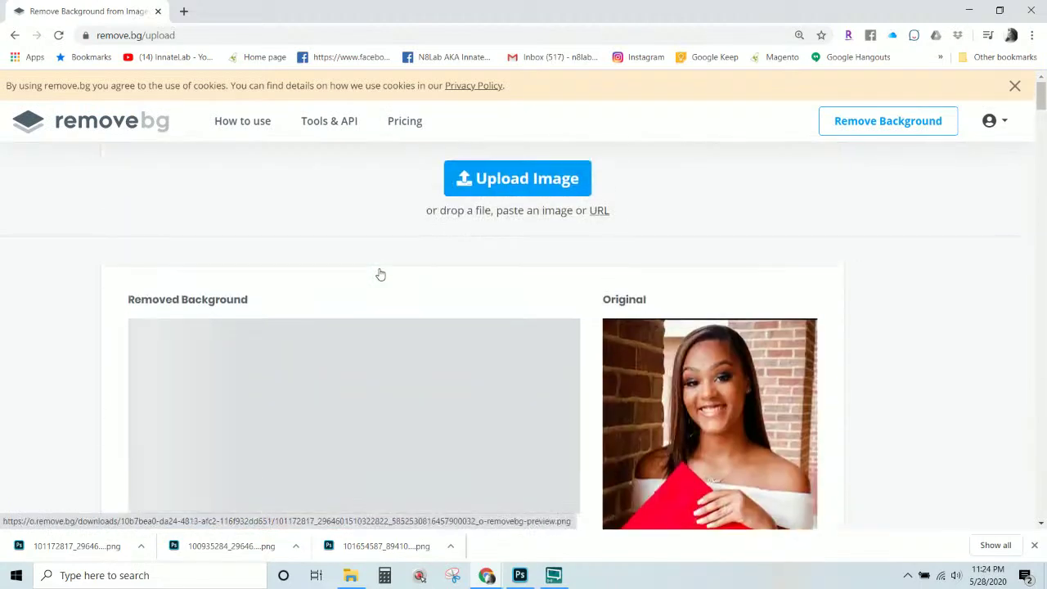
pyautogui.scroll(-4, 380, 274)
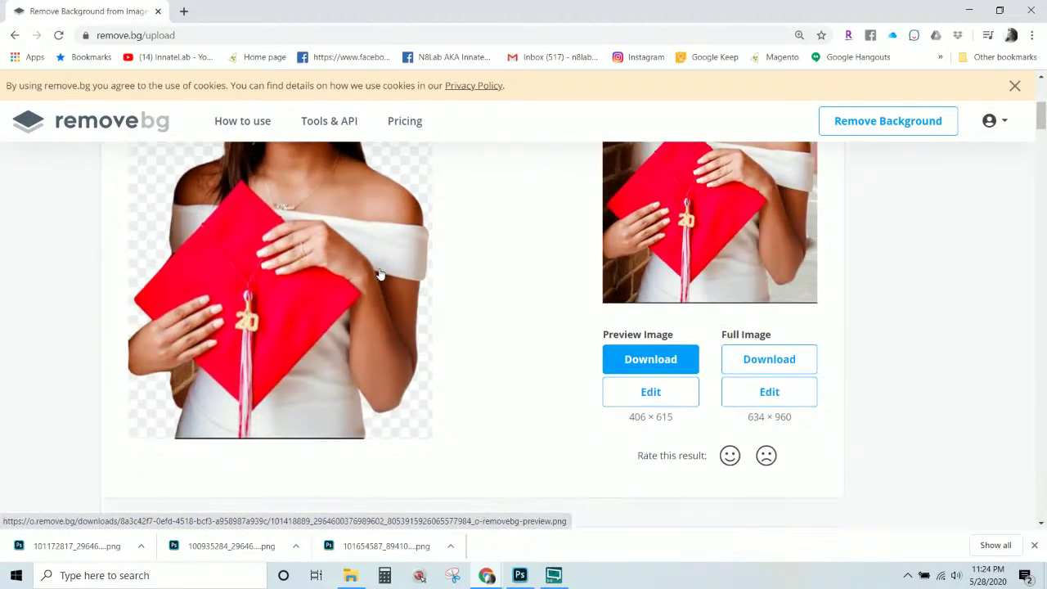
pyautogui.scroll(1, 380, 273)
pyautogui.scroll(3, 310, 253)
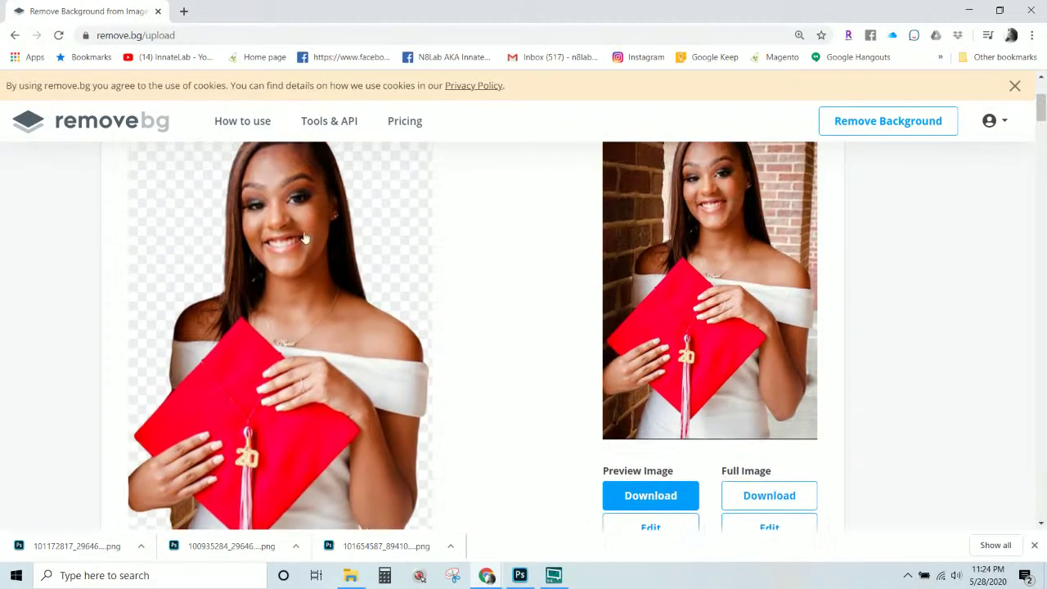
pyautogui.scroll(-2, 208, 474)
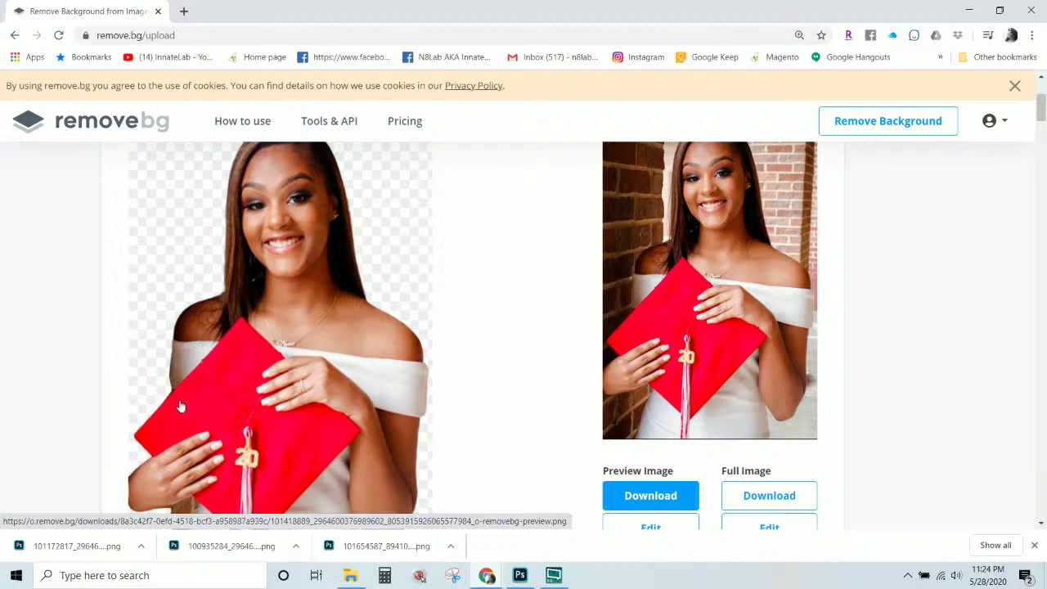
pyautogui.scroll(-3, 180, 402)
pyautogui.scroll(3, 334, 403)
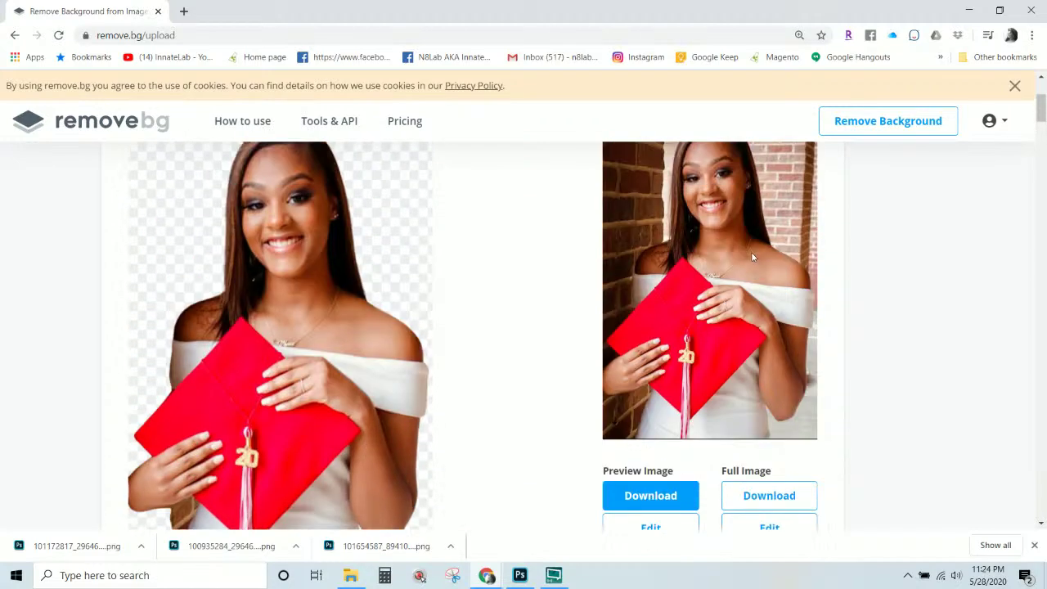
# Download the full-size cutout of the graduate holding the red cap as a PNG into the "delete and temp files" folder
pyautogui.scroll(-2, 752, 257)
pyautogui.click(760, 359)
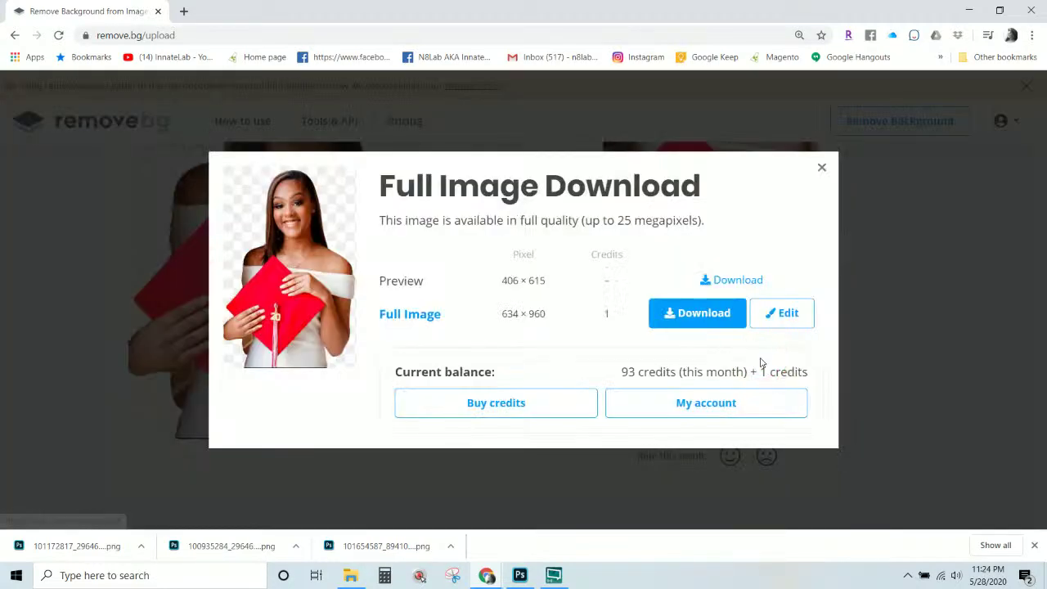
pyautogui.click(713, 305)
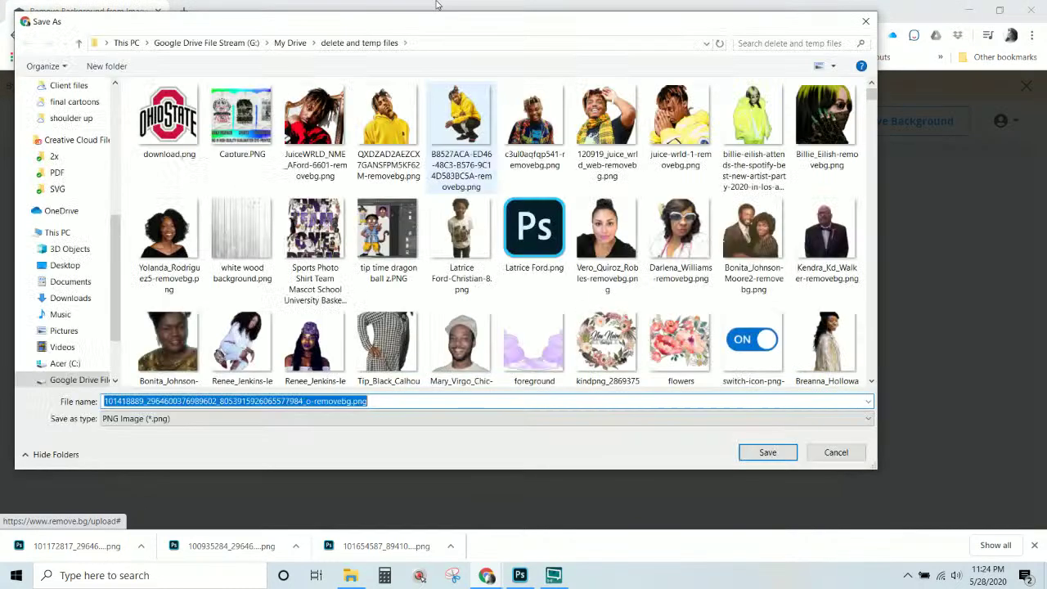
pyautogui.click(766, 454)
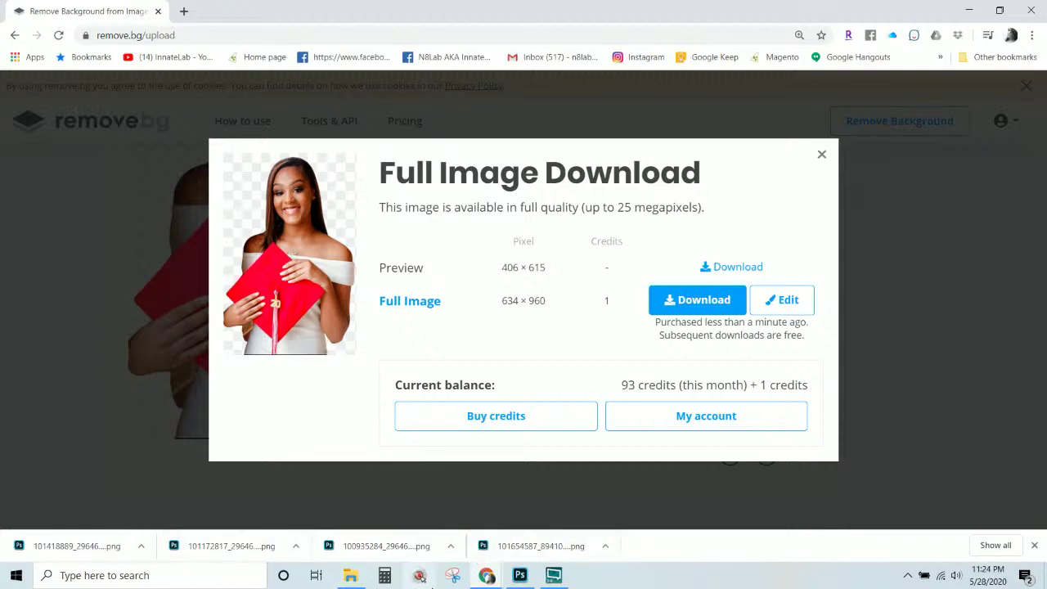
# Switch to Photoshop and select the PHOTOS group in the graduation shirt design
pyautogui.click(531, 576)
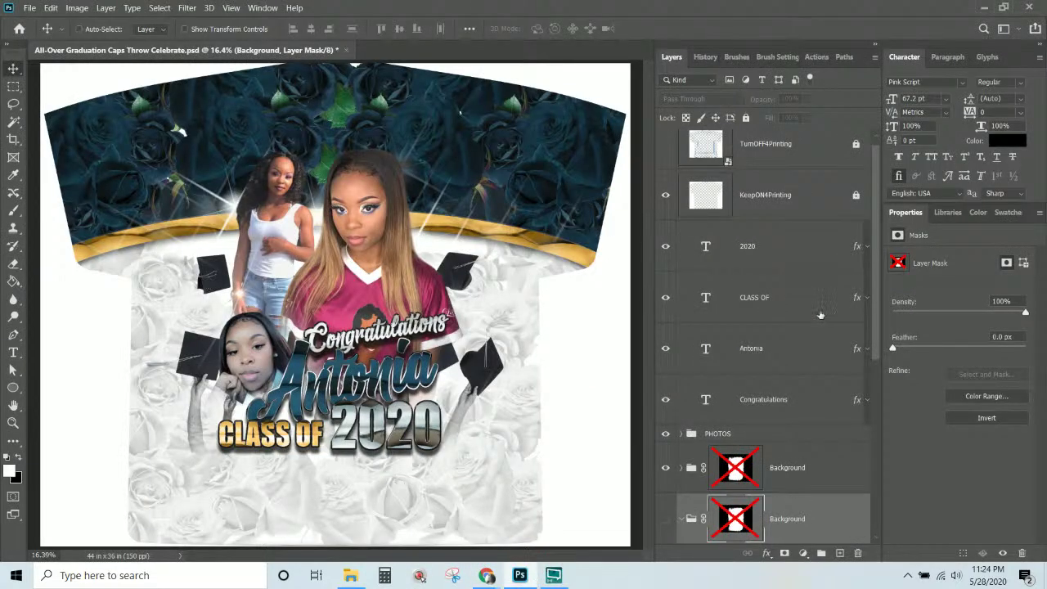
pyautogui.scroll(-3, 814, 295)
pyautogui.scroll(3, 775, 409)
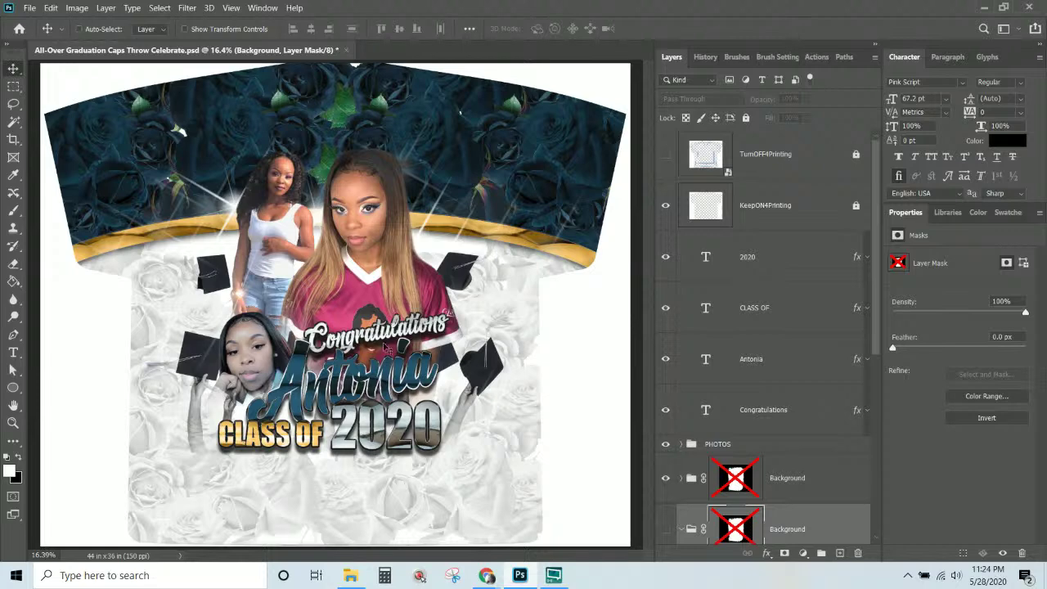
pyautogui.rightClick(370, 229)
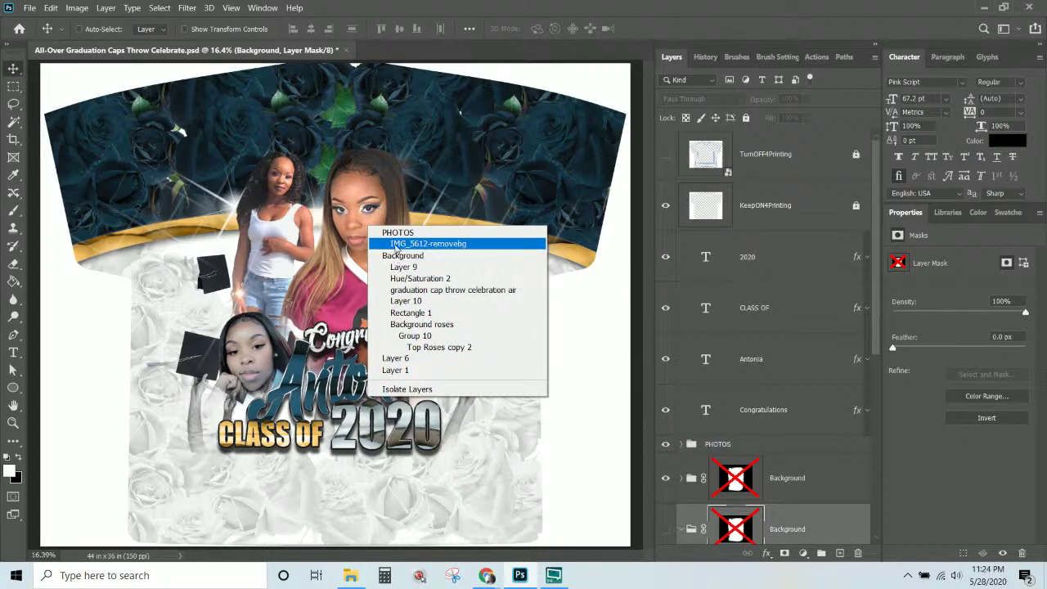
pyautogui.click(398, 233)
pyautogui.scroll(-2, 707, 294)
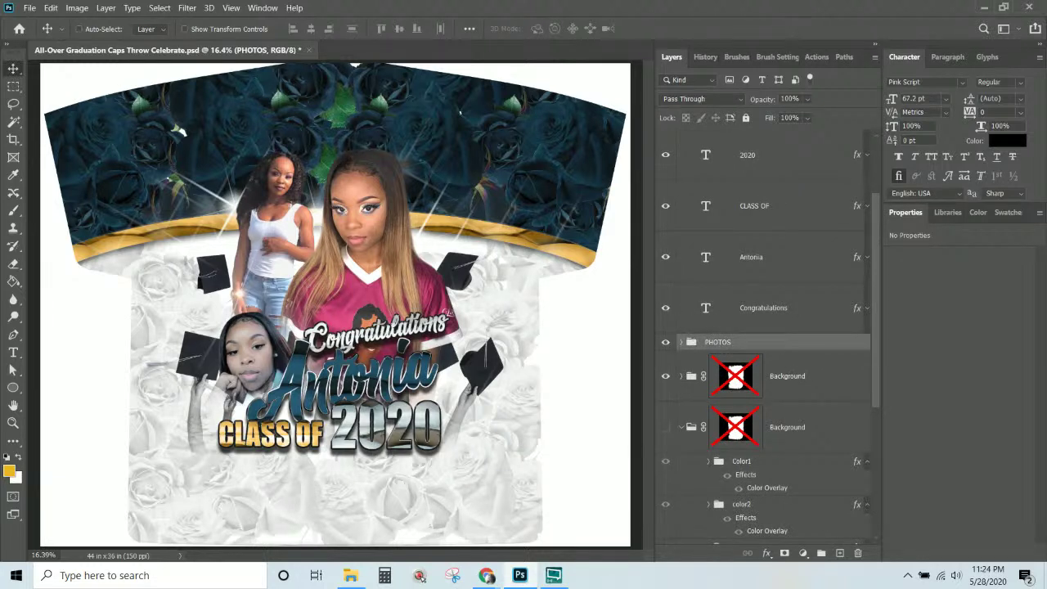
# Place the cheerleader, red-cap and held-cap cutouts into the shirt design above the PHOTOS group, keeping their default size and position
pyautogui.press('ctrl')
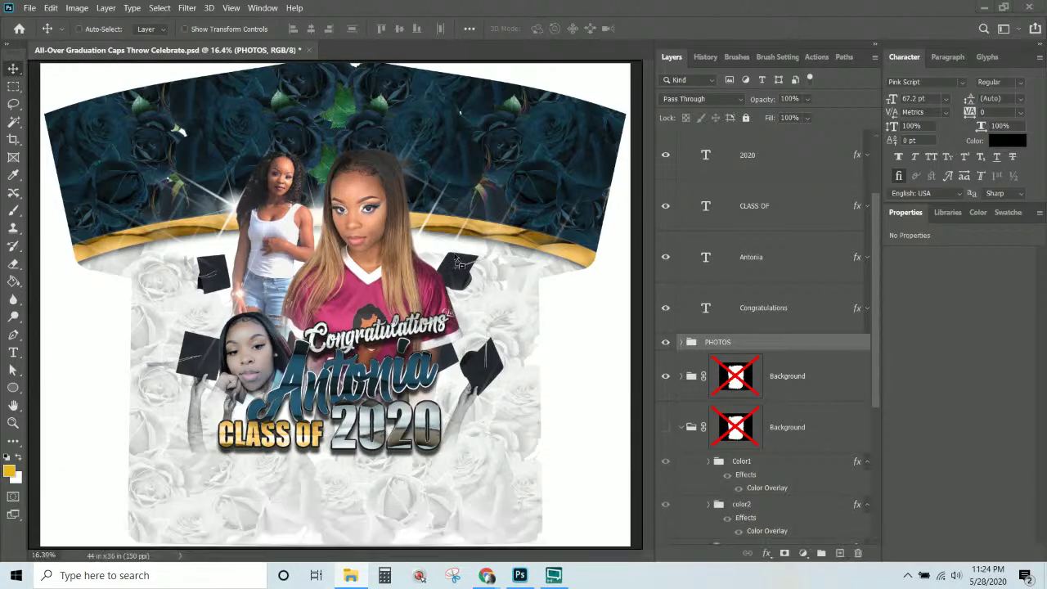
pyautogui.hotkey('ctrl', 'v')
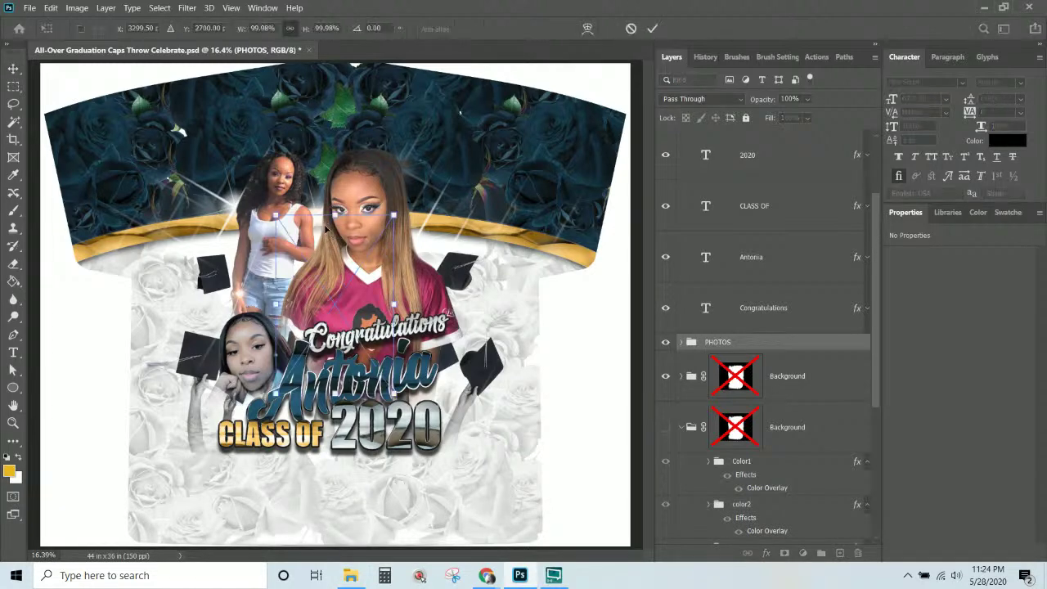
pyautogui.press('Return')
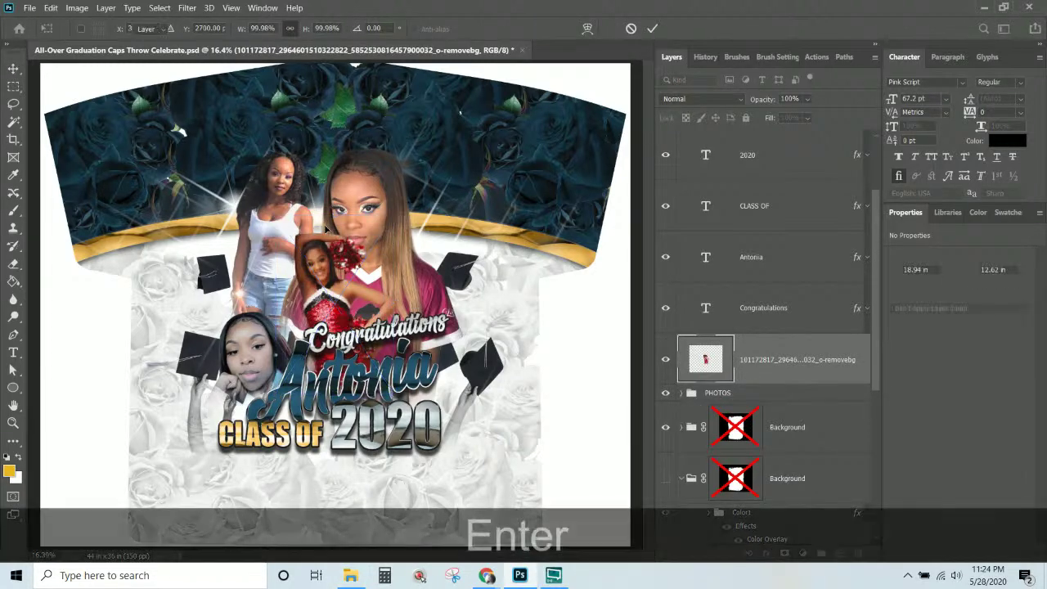
pyautogui.hotkey('ctrl', 'v')
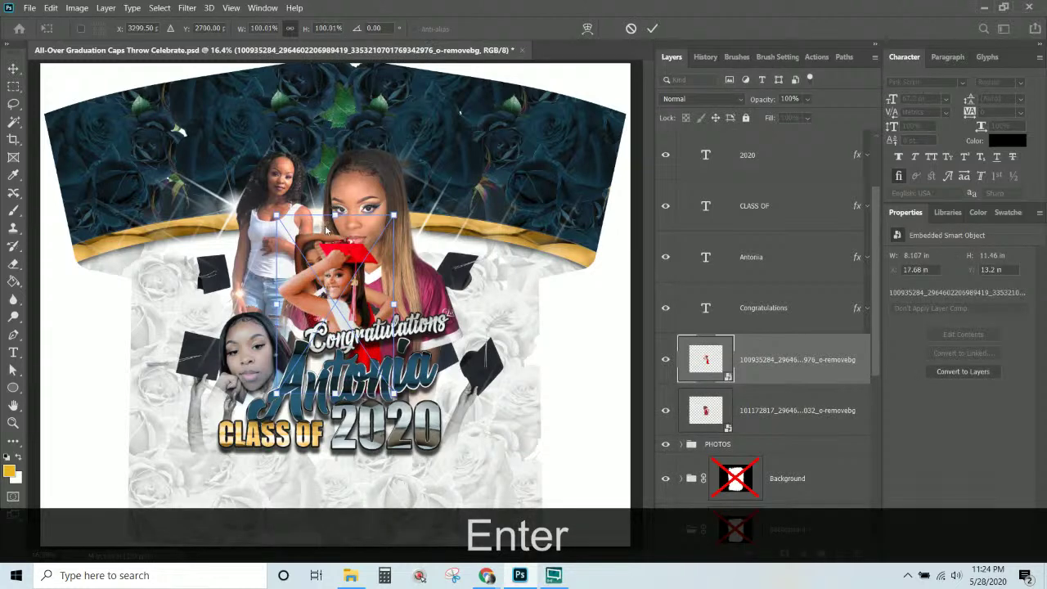
pyautogui.press('Return')
pyautogui.press('Return')
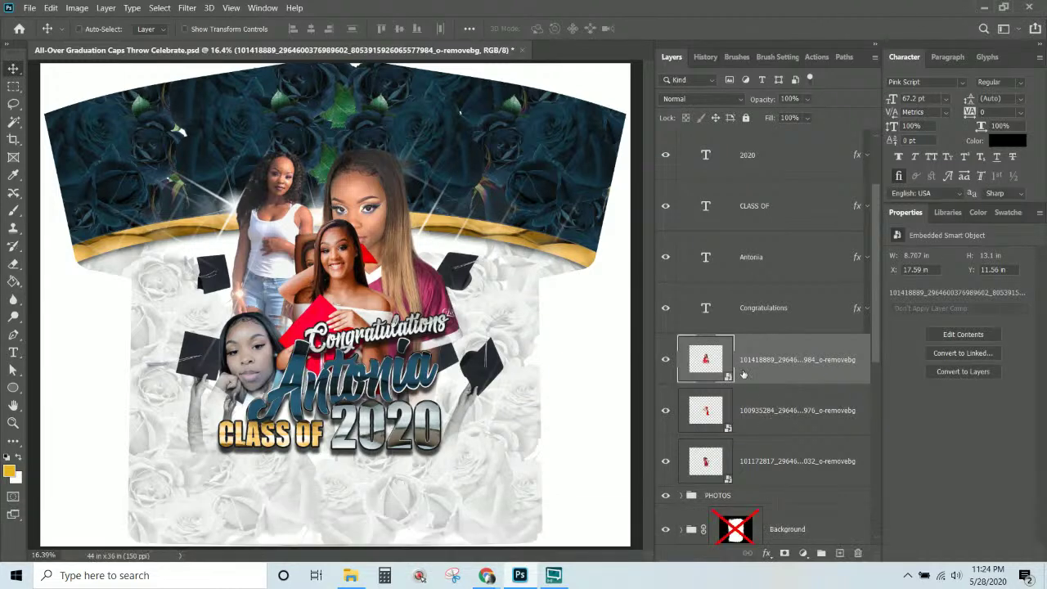
# Hide the held-cap and cheerleader cutouts and open the red-cap cutout's smart object contents, assigning the working RGB profile
pyautogui.click(667, 359)
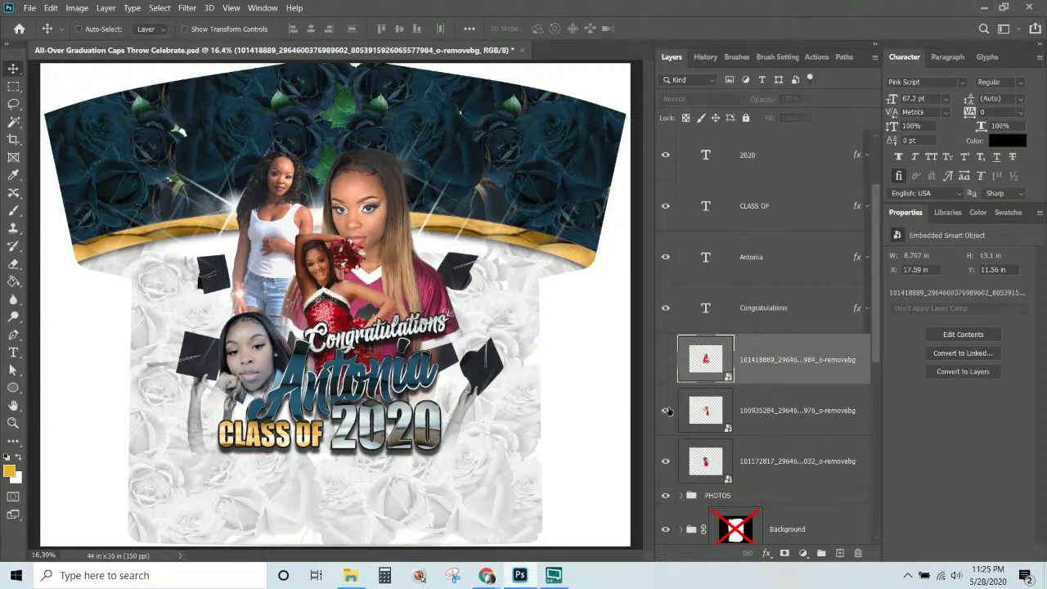
pyautogui.click(665, 461)
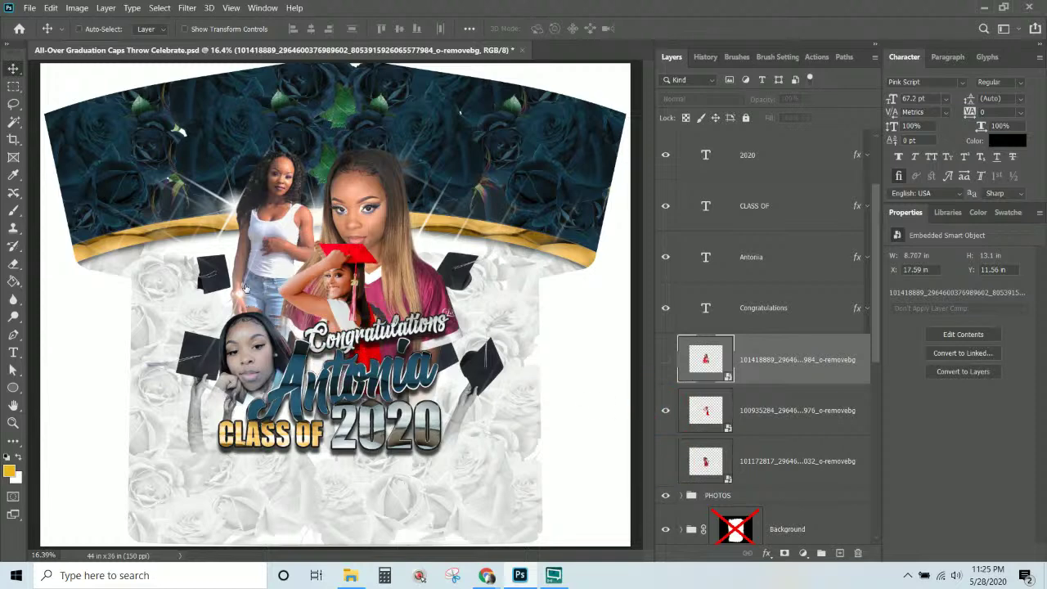
pyautogui.doubleClick(707, 411)
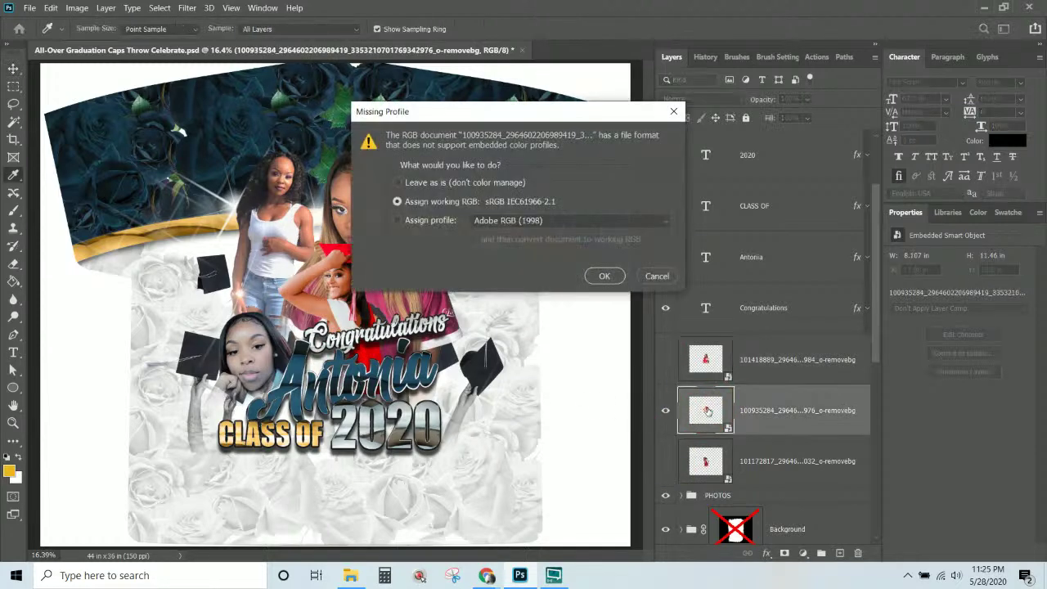
pyautogui.click(604, 276)
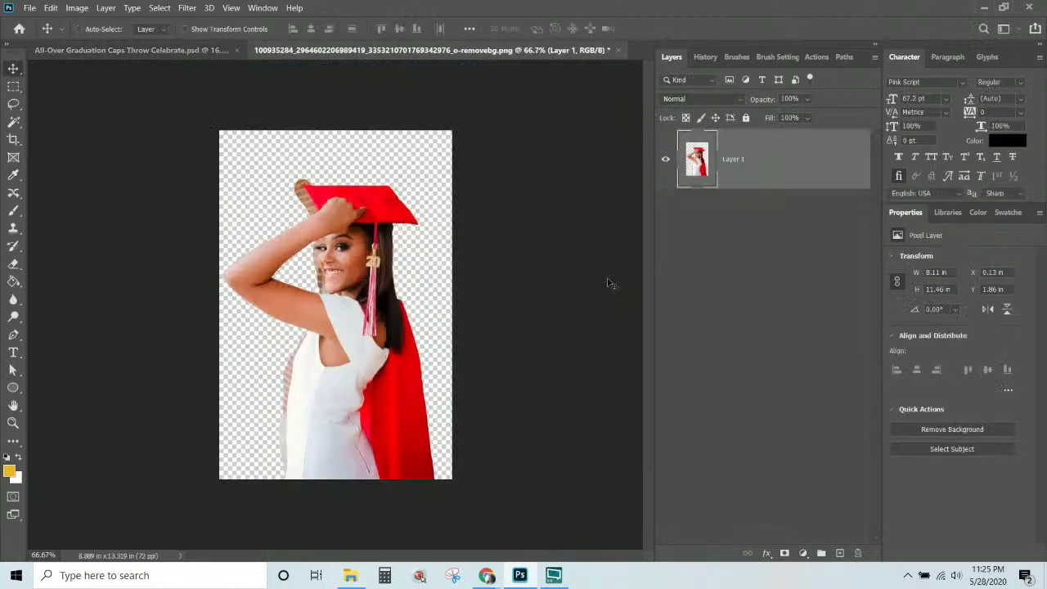
# Start a Pen tool path along the arm and white shoulder edge, around the leftover background gap beneath the chin
pyautogui.press('ctrl+KP_Add')
pyautogui.press('ctrl+KP_Add')
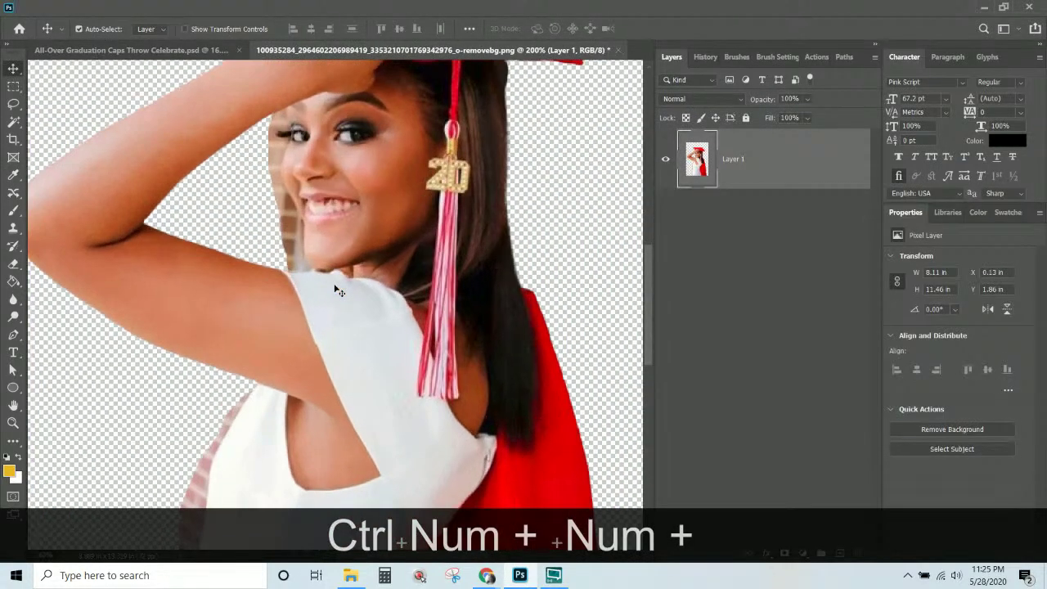
pyautogui.scroll(-1, 335, 290)
pyautogui.scroll(5, 335, 290)
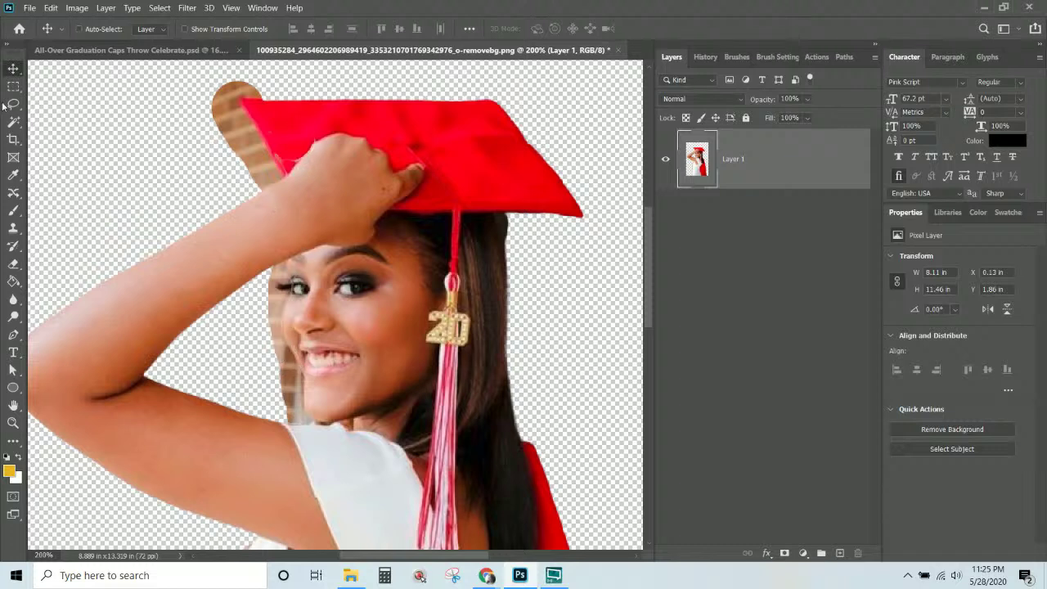
pyautogui.click(19, 337)
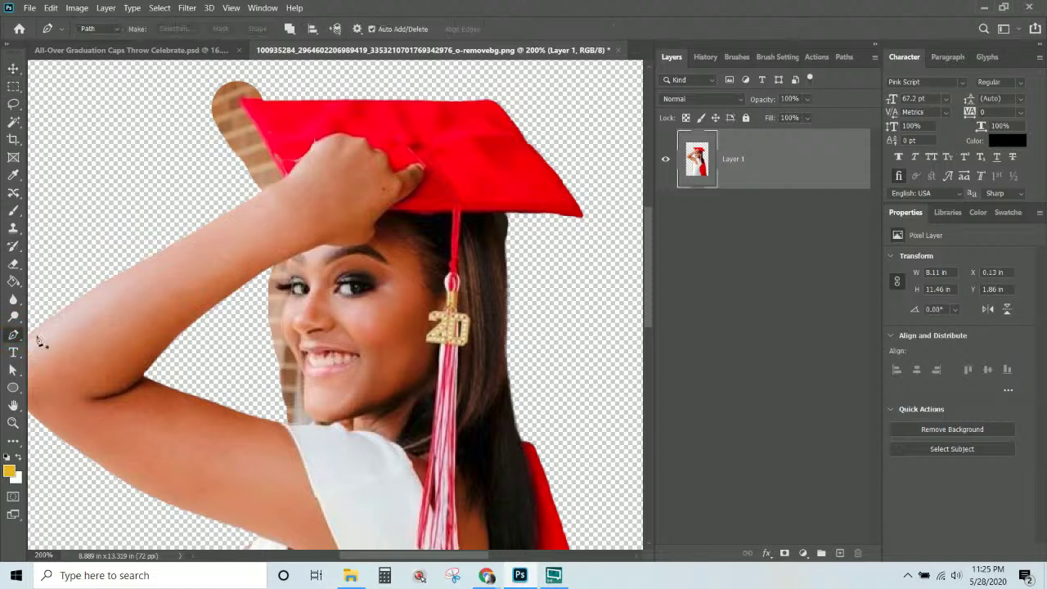
pyautogui.press('ctrl+KP_Add')
pyautogui.press('ctrl+KP_Add')
pyautogui.scroll(-4, 270, 424)
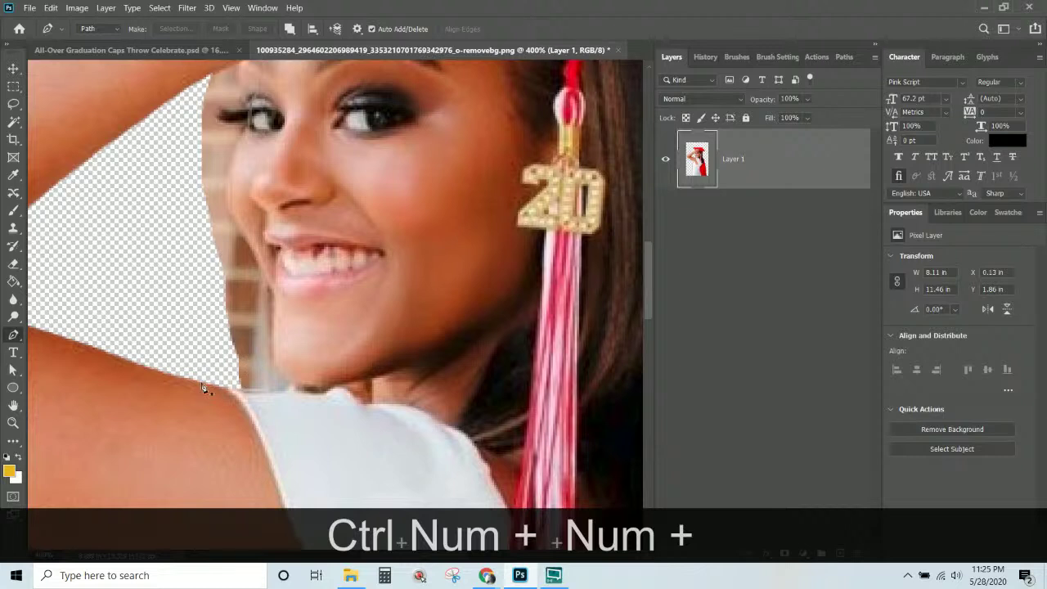
pyautogui.click(202, 381)
pyautogui.moveTo(242, 390); pyautogui.dragTo(352, 393)
pyautogui.click(328, 394)
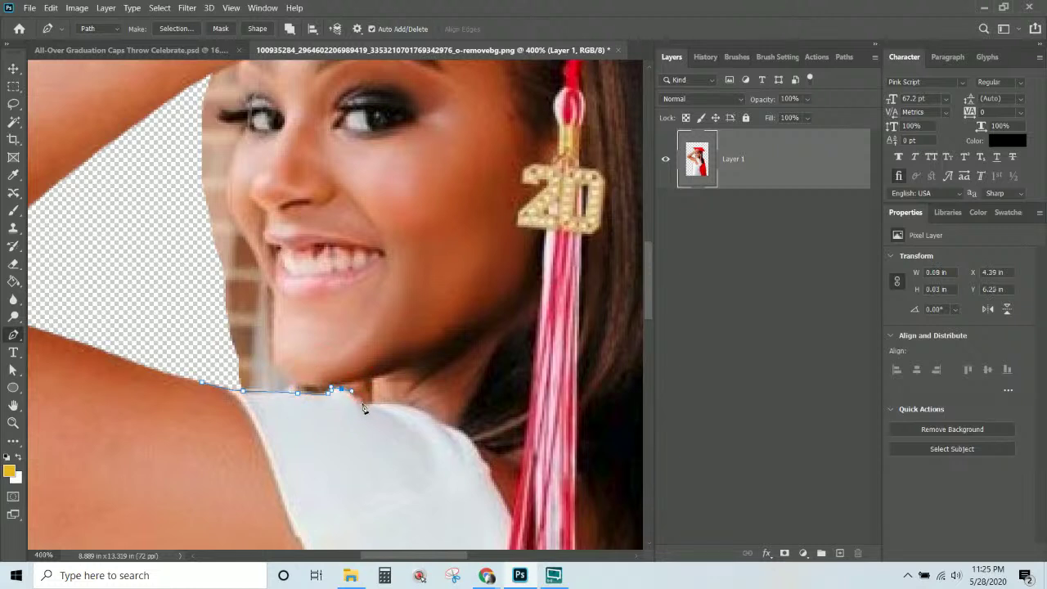
pyautogui.click(362, 403)
pyautogui.click(373, 403)
pyautogui.click(374, 379)
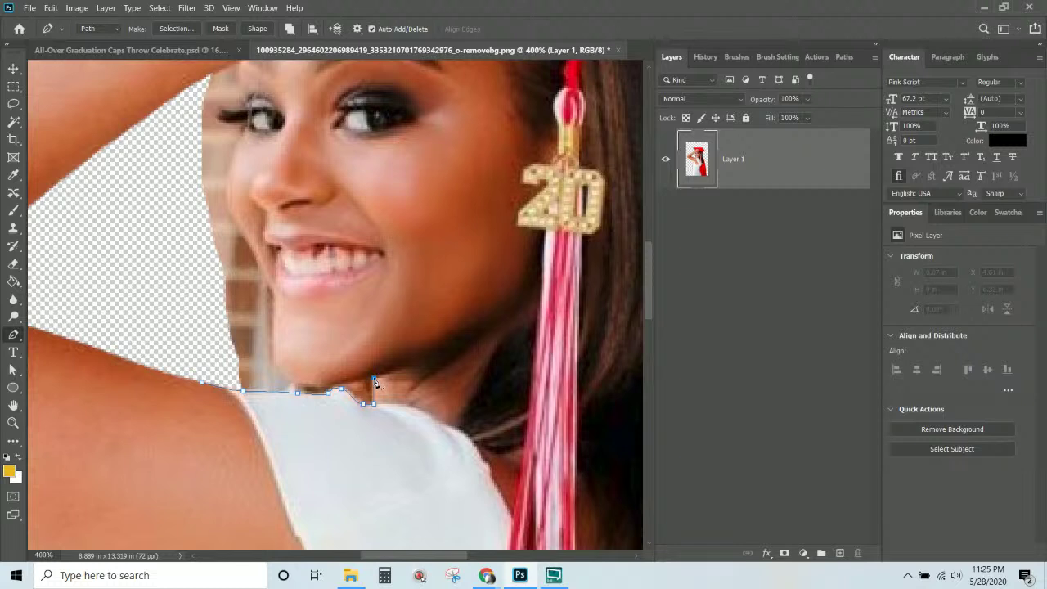
# Continue the Pen tool path from the neck along the underside of the chin and up the jaw to the lower lip
pyautogui.moveTo(345, 381); pyautogui.dragTo(338, 386)
pyautogui.hotkey('ctrl', 'z')
pyautogui.click(339, 385)
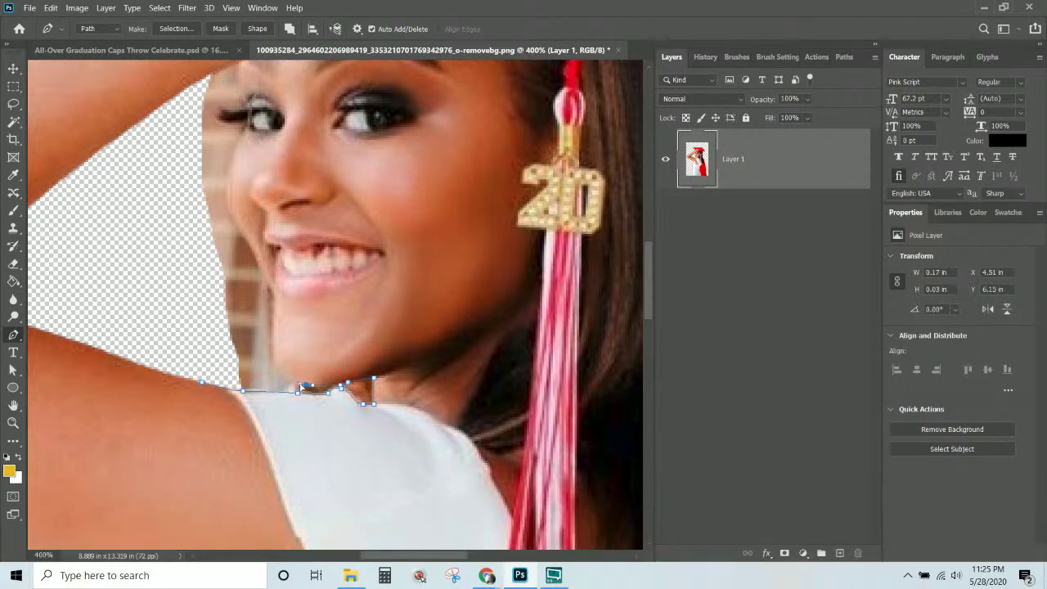
pyautogui.moveTo(275, 368); pyautogui.dragTo(276, 354)
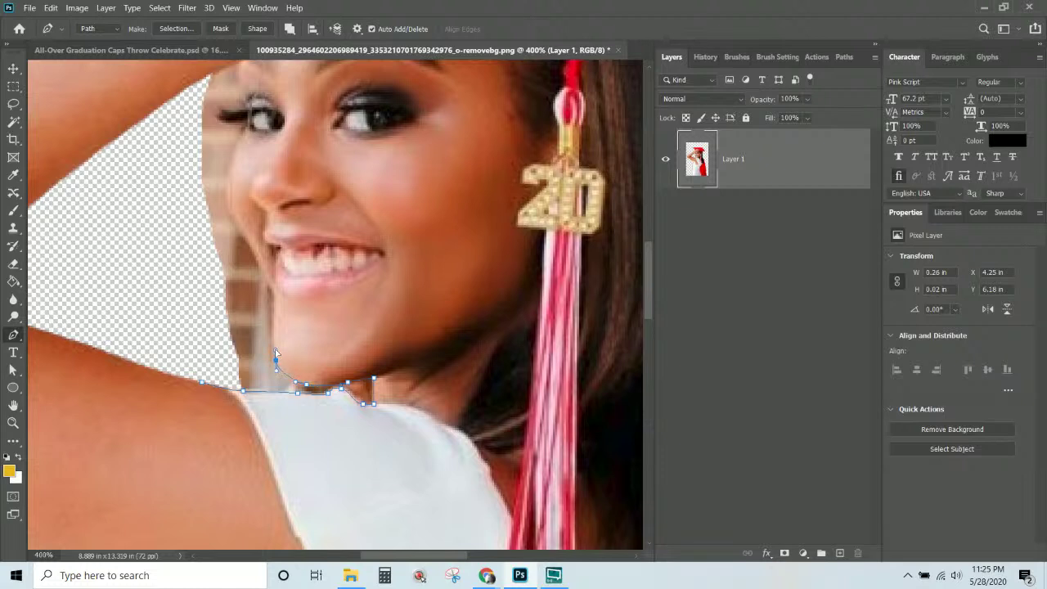
pyautogui.click(272, 292)
pyautogui.moveTo(272, 292); pyautogui.dragTo(272, 291)
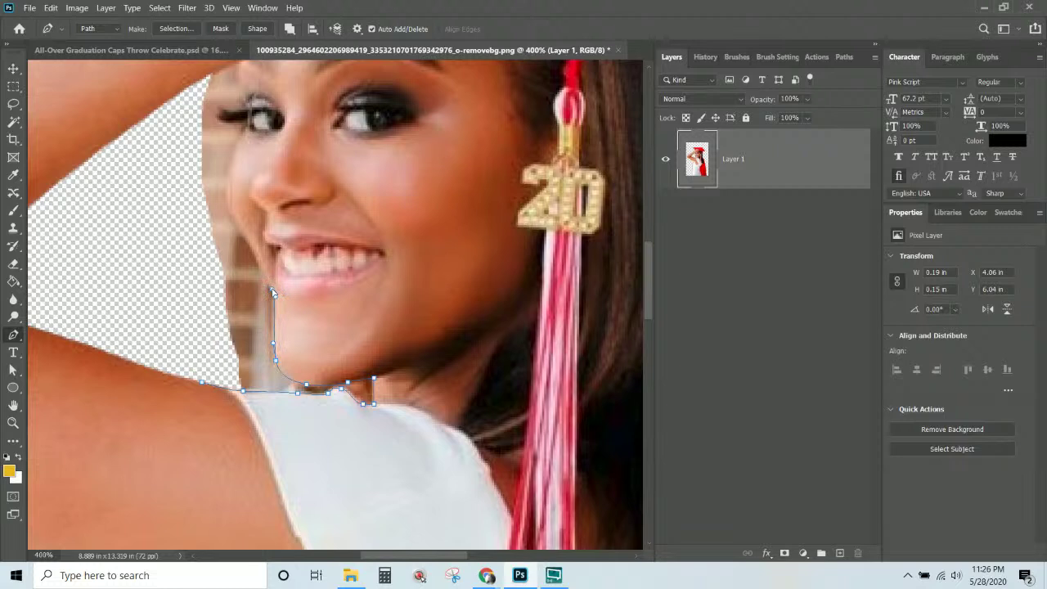
# Extend the path along the lips and the outer cheek contour up to the corner of the eye
pyautogui.click(245, 244)
pyautogui.moveTo(233, 218); pyautogui.dragTo(230, 216)
pyautogui.click(229, 180)
pyautogui.moveTo(230, 169); pyautogui.dragTo(234, 161)
pyautogui.moveTo(231, 161); pyautogui.dragTo(246, 132)
pyautogui.click(239, 137)
pyautogui.click(239, 125)
# Trace the path around the protruding eyelashes and back to the upper eyelid
pyautogui.hotkey('ctrl', '+')
pyautogui.moveTo(246, 152); pyautogui.dragTo(423, 299)
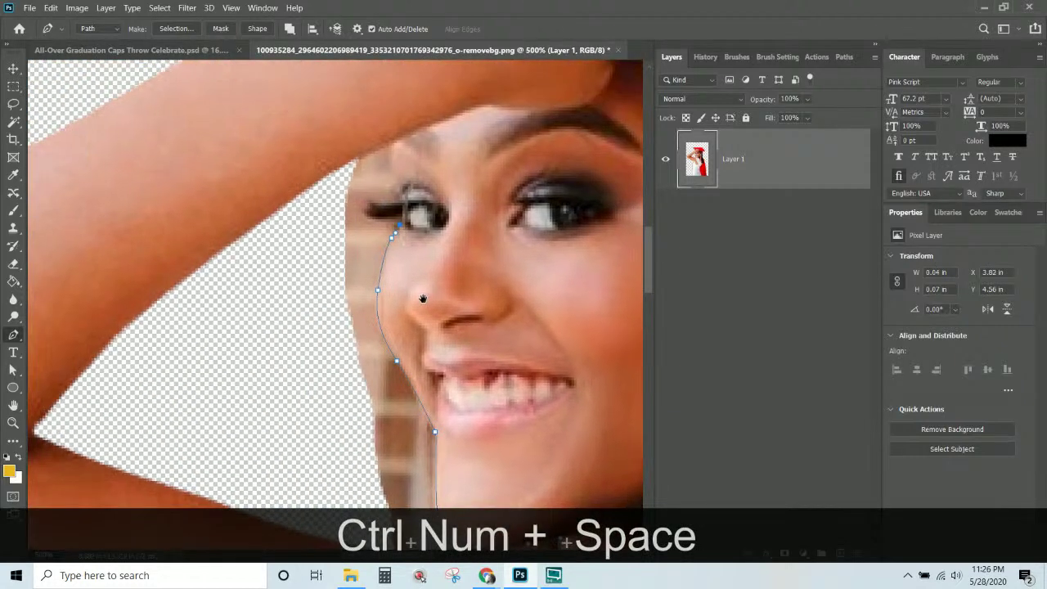
pyautogui.click(396, 220)
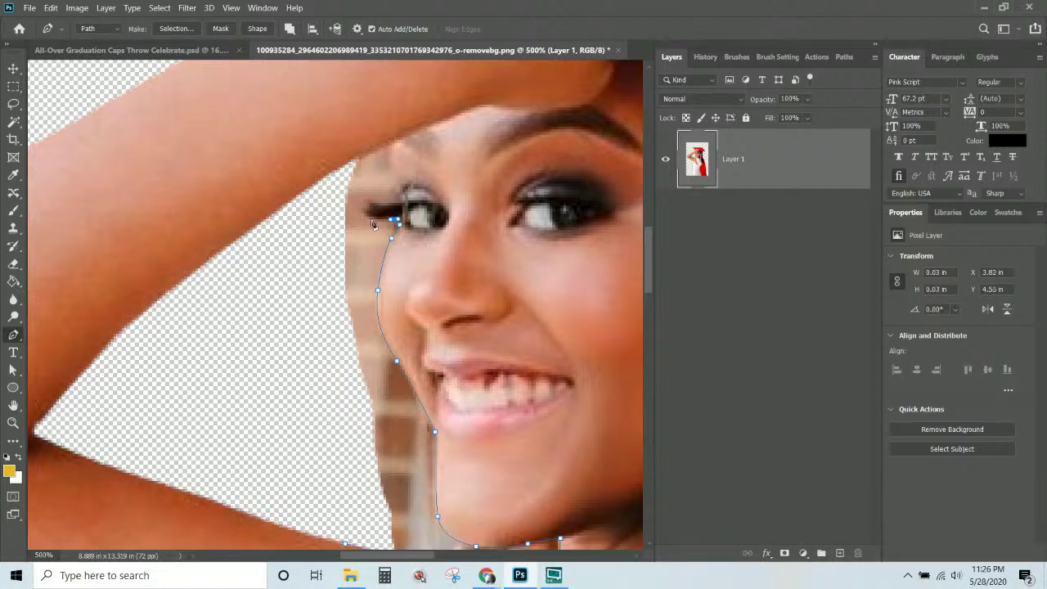
pyautogui.click(370, 218)
pyautogui.click(367, 211)
pyautogui.click(367, 205)
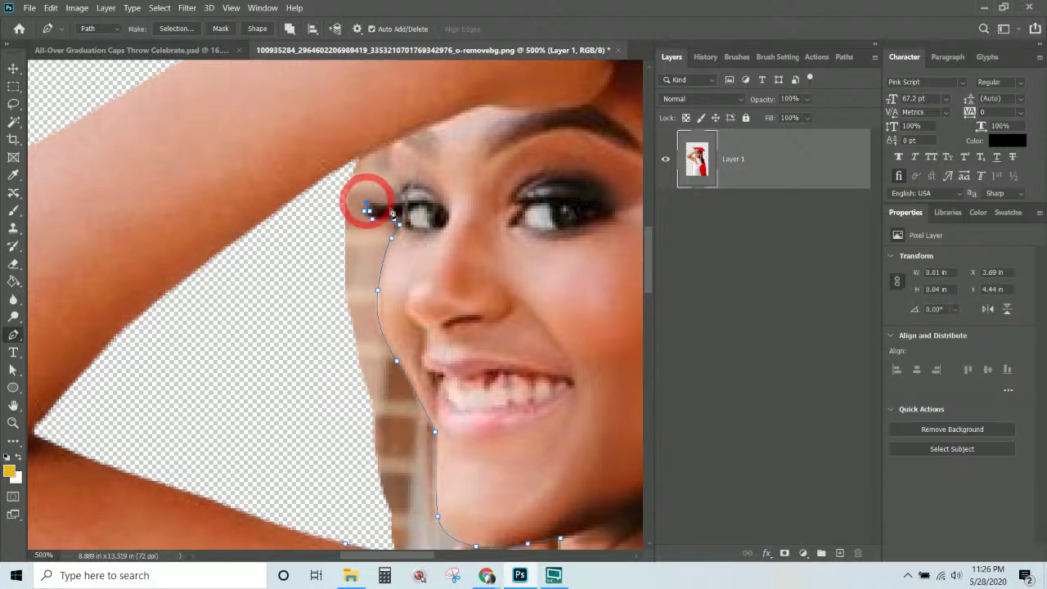
pyautogui.click(389, 208)
pyautogui.click(397, 202)
# Run the path up the forehead to the arm, then through the transparent gap between the arms, and close it at its starting point
pyautogui.click(392, 174)
pyautogui.click(391, 150)
pyautogui.click(391, 143)
pyautogui.click(357, 157)
pyautogui.click(337, 172)
pyautogui.click(74, 409)
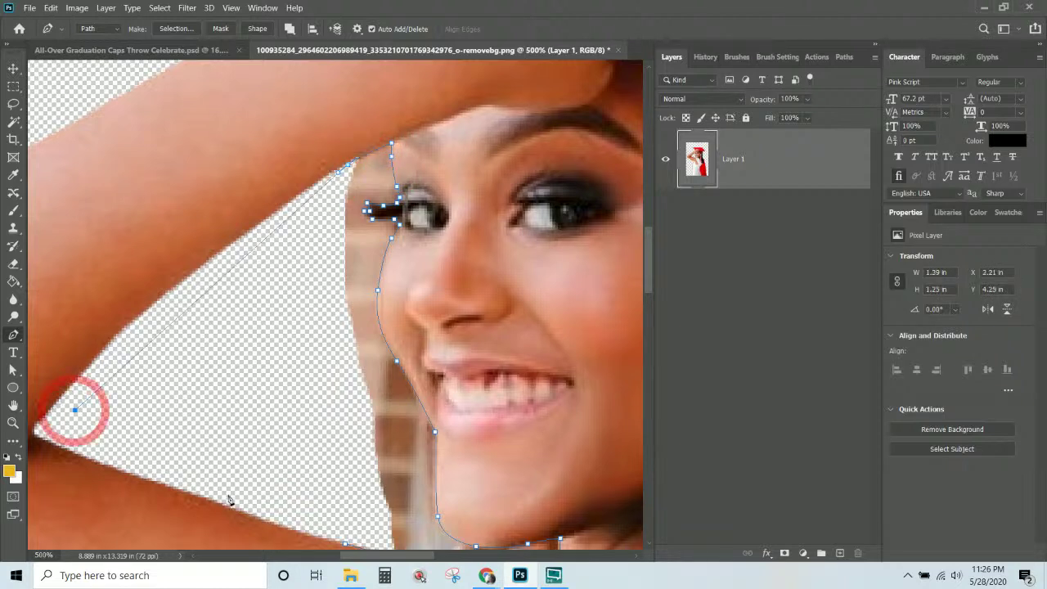
pyautogui.click(268, 491)
pyautogui.click(345, 544)
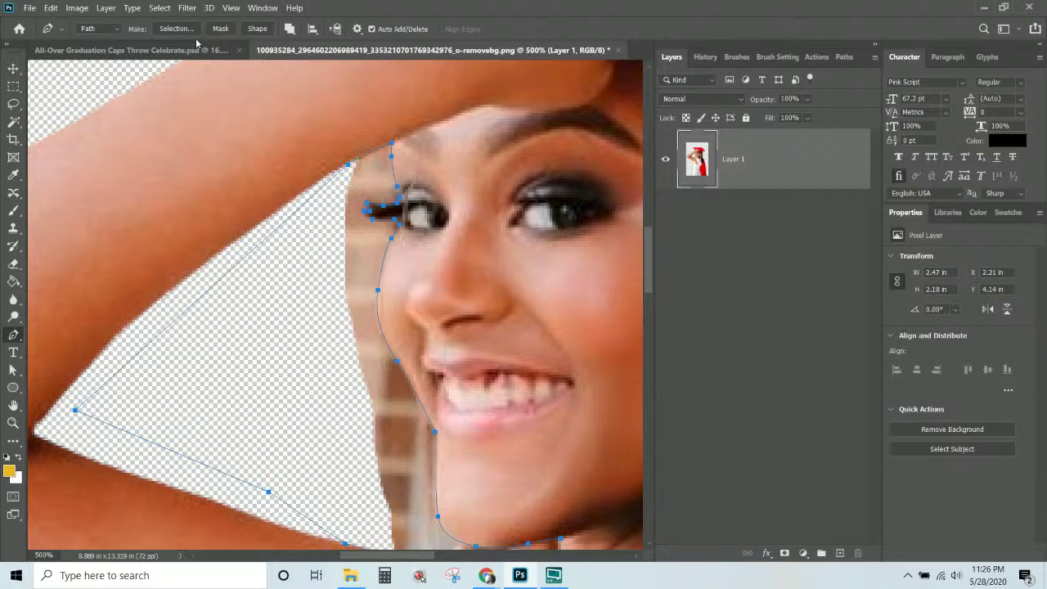
pyautogui.click(170, 29)
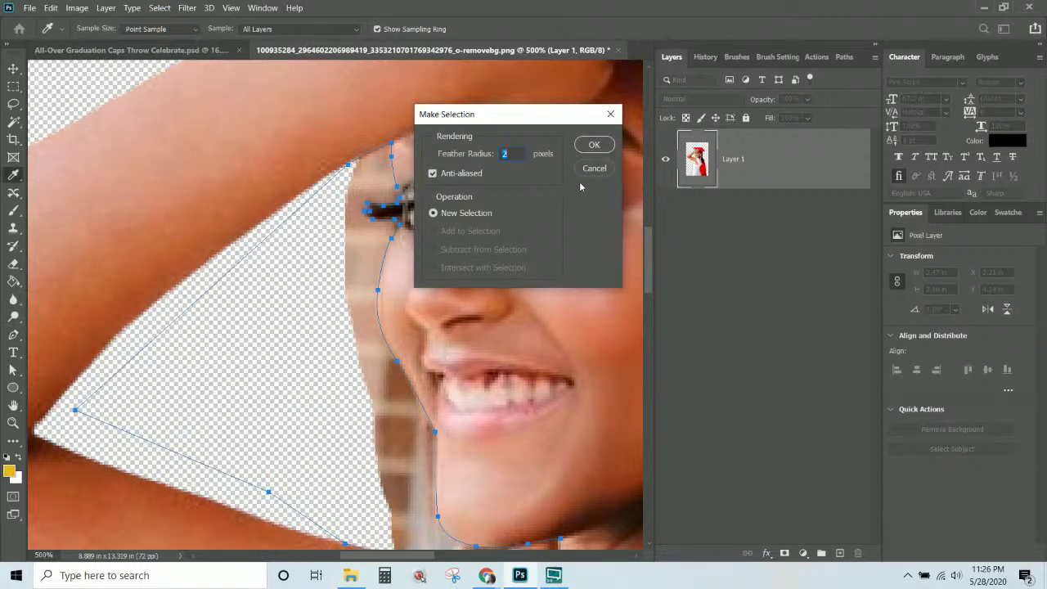
pyautogui.click(592, 146)
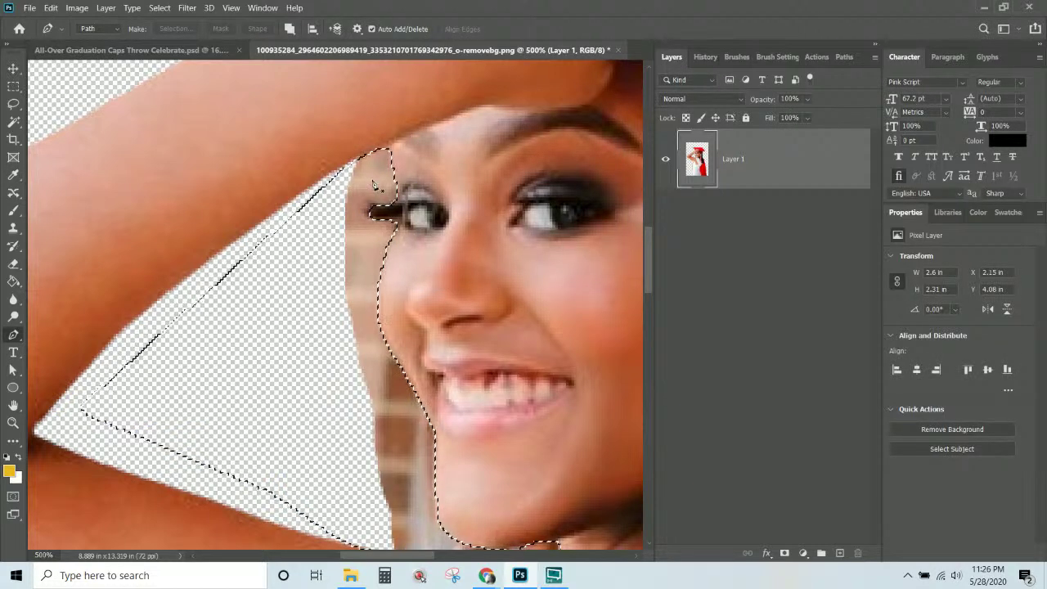
pyautogui.hotkey('ctrl', 'z')
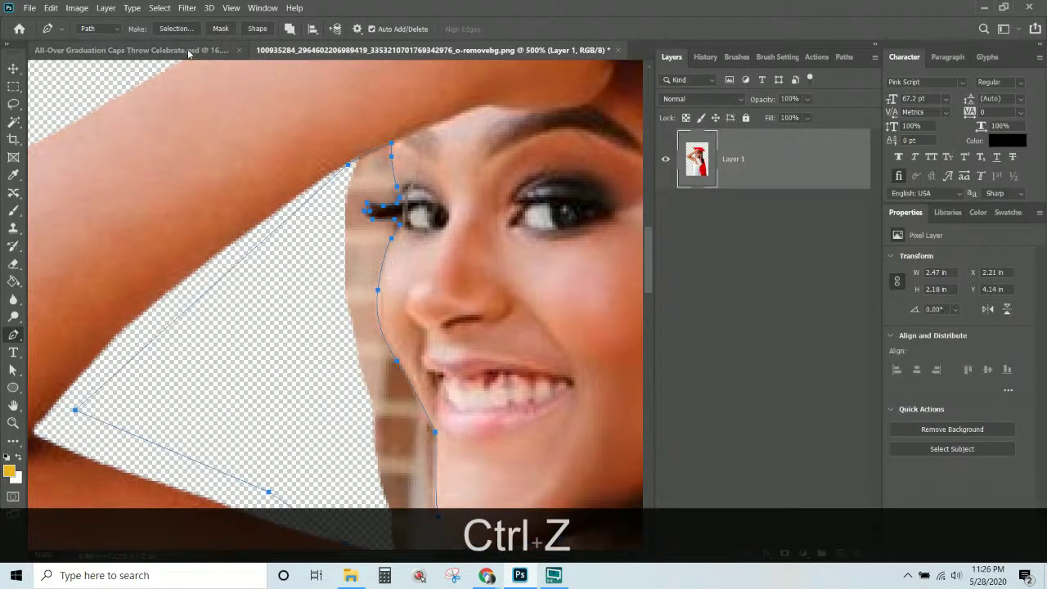
# Convert the closed face path to a selection with a 1-pixel feather, delete the brick background inside it and deselect
pyautogui.click(176, 29)
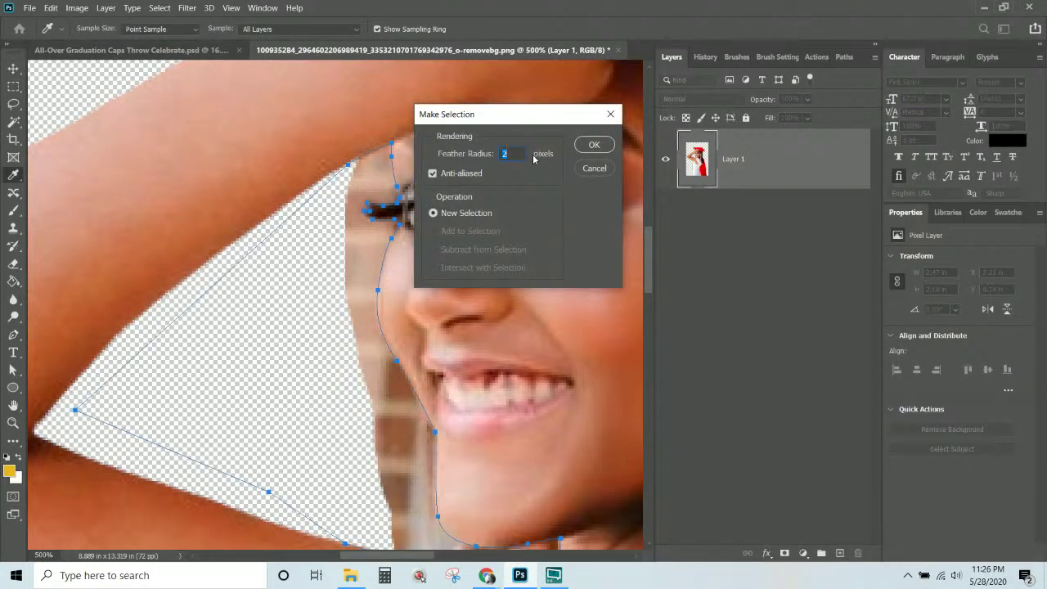
pyautogui.write('1')
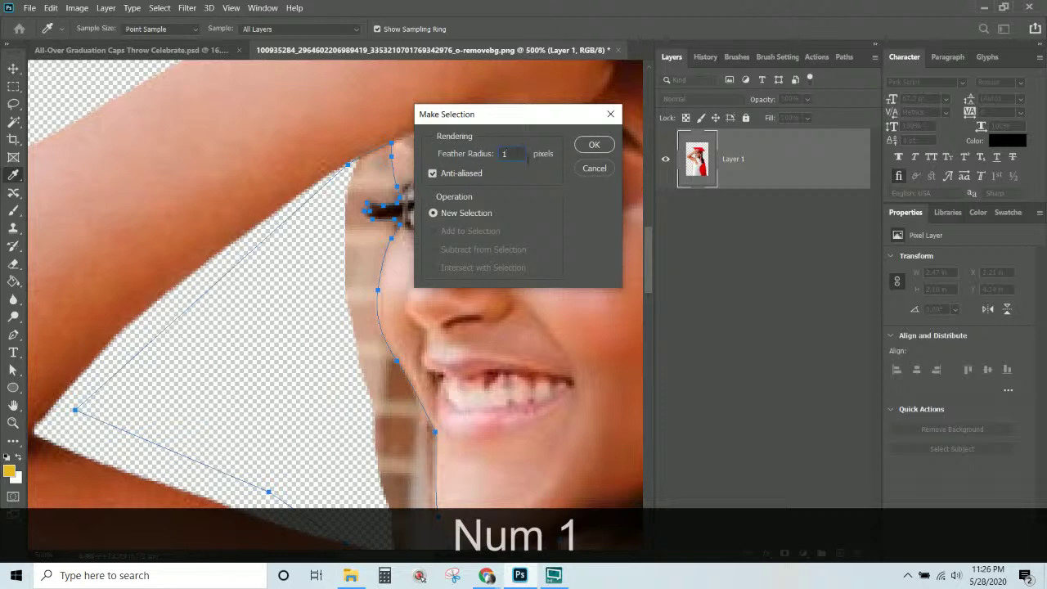
pyautogui.click(593, 149)
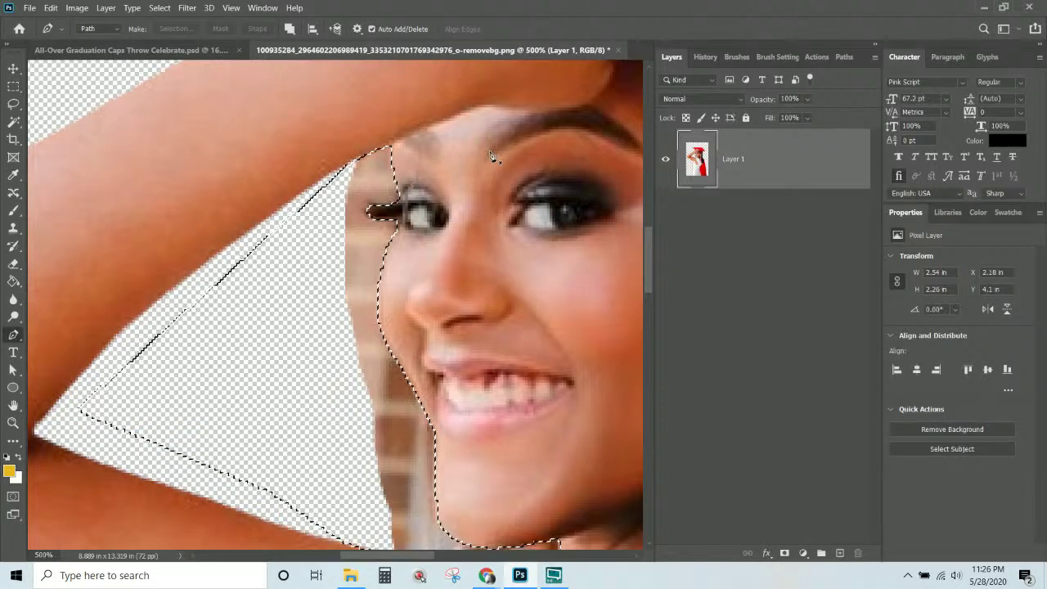
pyautogui.scroll(-2, 403, 218)
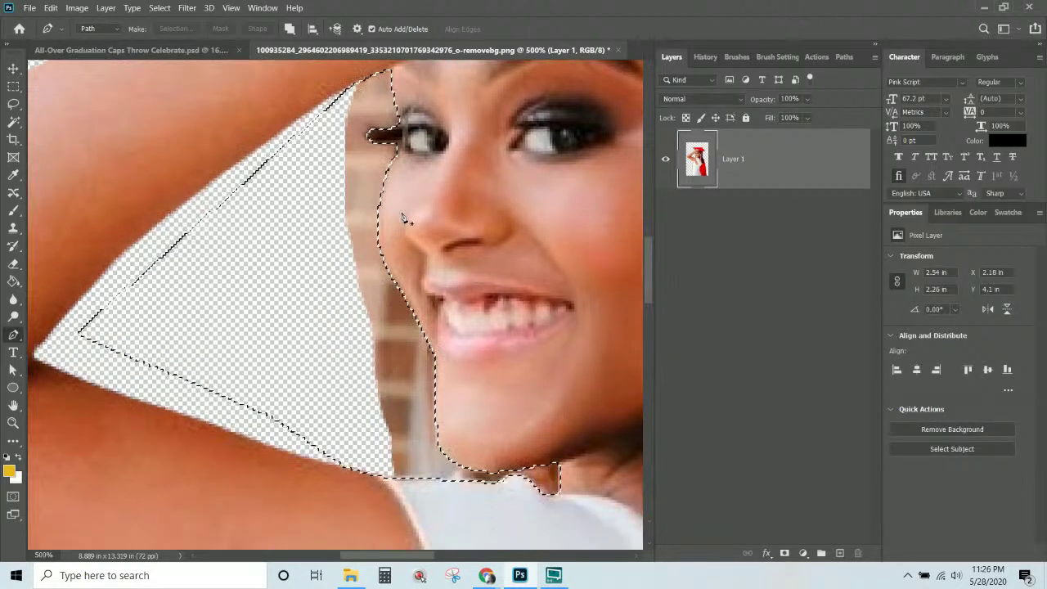
pyautogui.press('Delete')
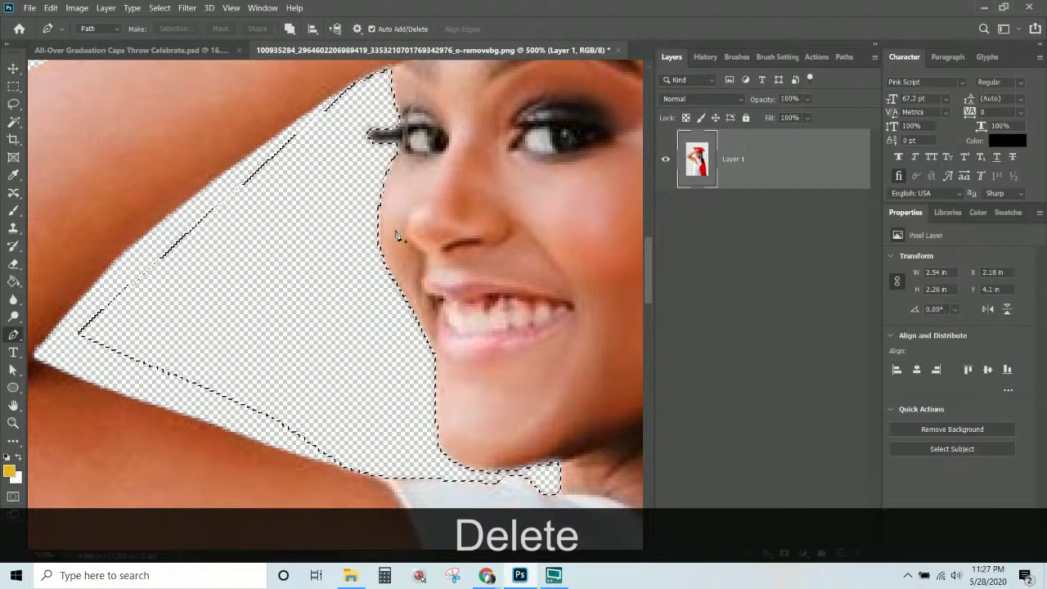
pyautogui.click(160, 8)
pyautogui.click(164, 34)
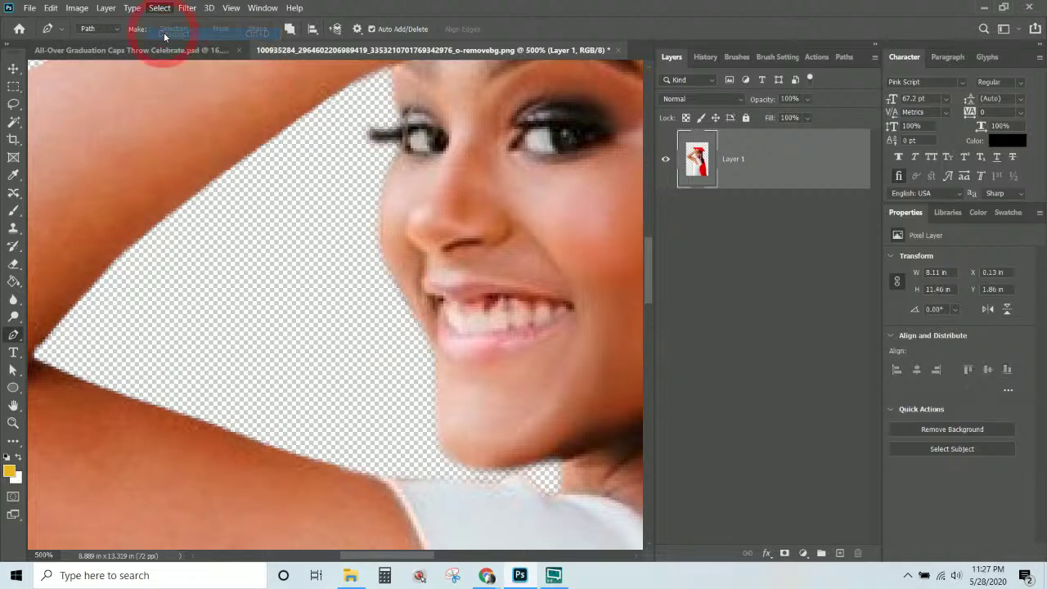
# Start a new Pen tool path in the empty area below the raised arm and trace the upper outer edge of the white dress
pyautogui.press('ctrl+KP_Subtract')
pyautogui.press('ctrl+KP_Subtract')
pyautogui.press('ctrl+KP_Subtract')
pyautogui.press('ctrl+KP_Subtract')
pyautogui.press('ctrl+KP_Subtract')
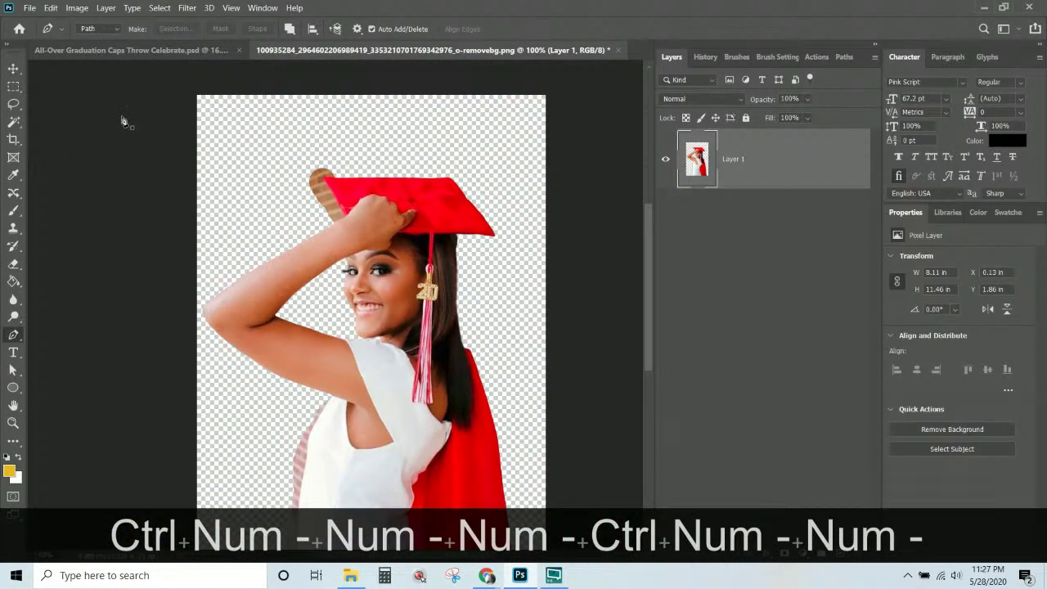
pyautogui.moveTo(363, 385); pyautogui.dragTo(368, 227)
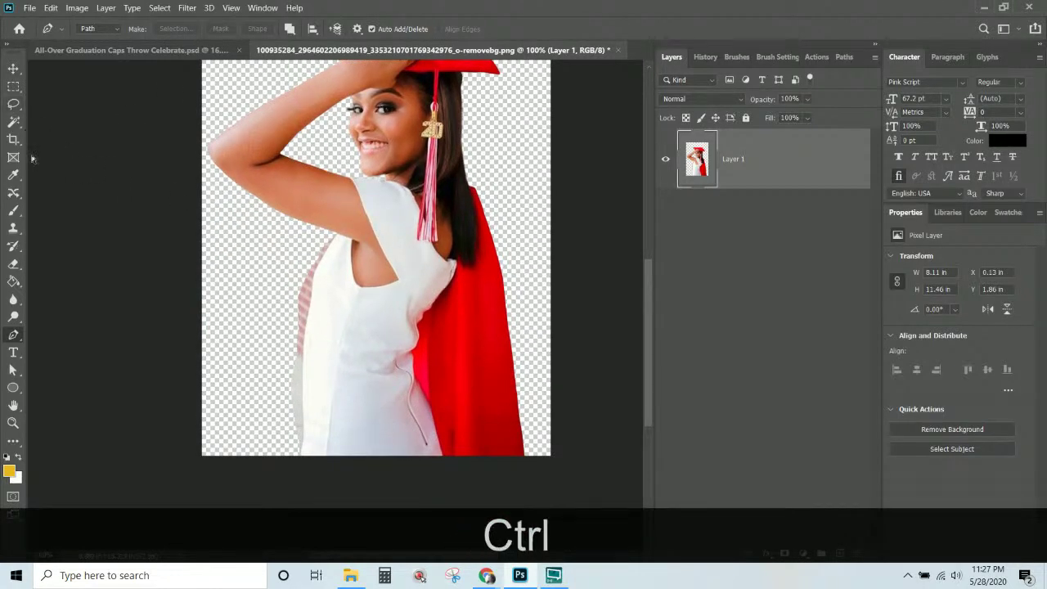
pyautogui.press('ctrl+KP_Add')
pyautogui.press('ctrl+KP_Add')
pyautogui.moveTo(345, 346); pyautogui.dragTo(309, 276)
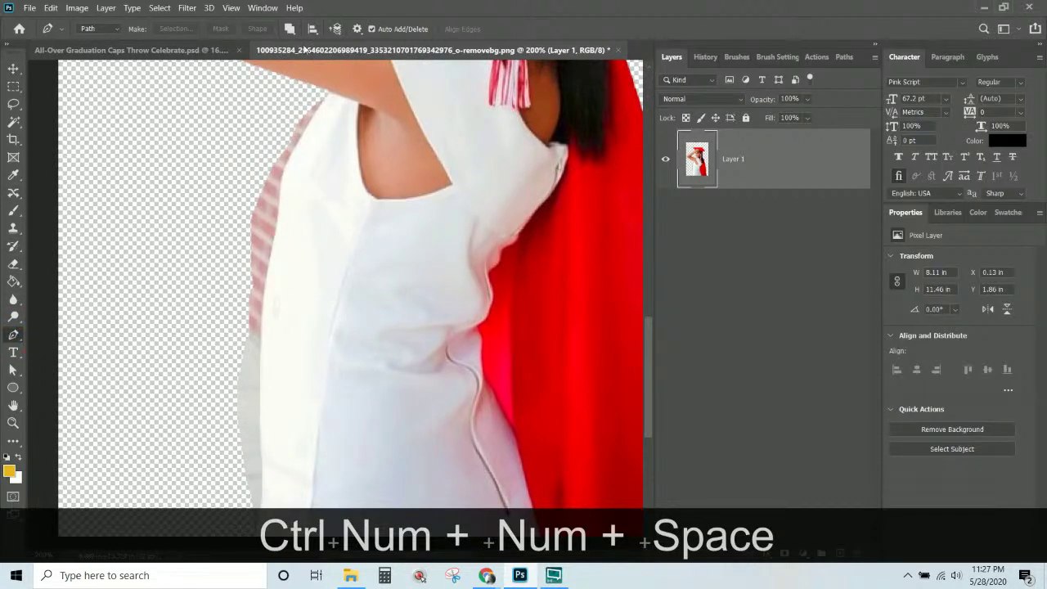
pyautogui.click(267, 93)
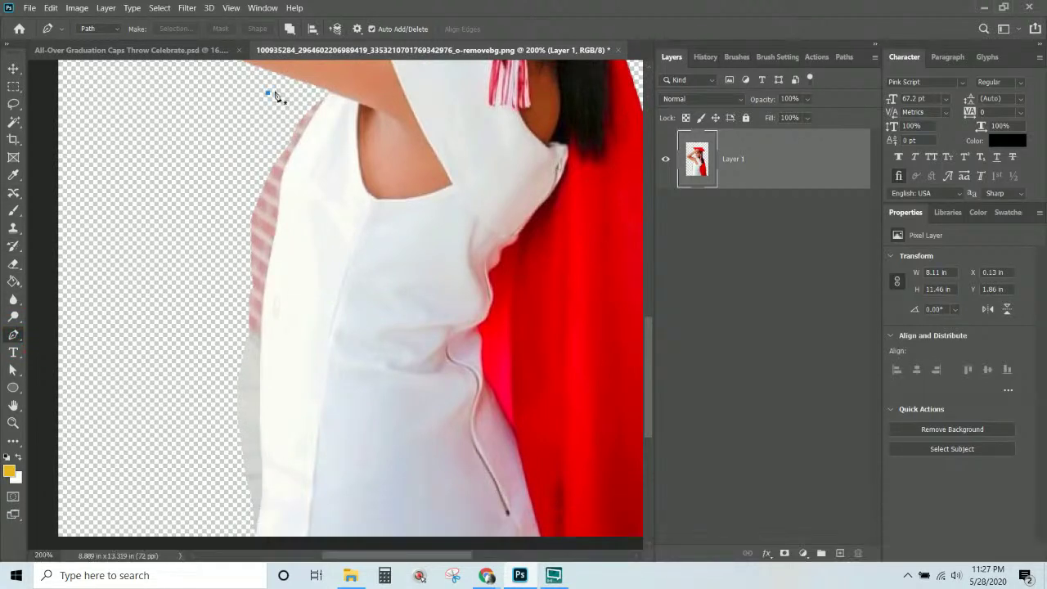
pyautogui.click(296, 144)
pyautogui.moveTo(283, 174); pyautogui.dragTo(282, 188)
pyautogui.hotkey('ctrl', 'z')
pyautogui.hotkey('ctrl', 'z')
pyautogui.moveTo(295, 147); pyautogui.dragTo(282, 185)
pyautogui.click(282, 173)
# Continue the path down the dress edge to the image's bottom border and close it through the transparent area outside the leftover background
pyautogui.moveTo(267, 276); pyautogui.dragTo(264, 298)
pyautogui.moveTo(260, 381); pyautogui.dragTo(259, 401)
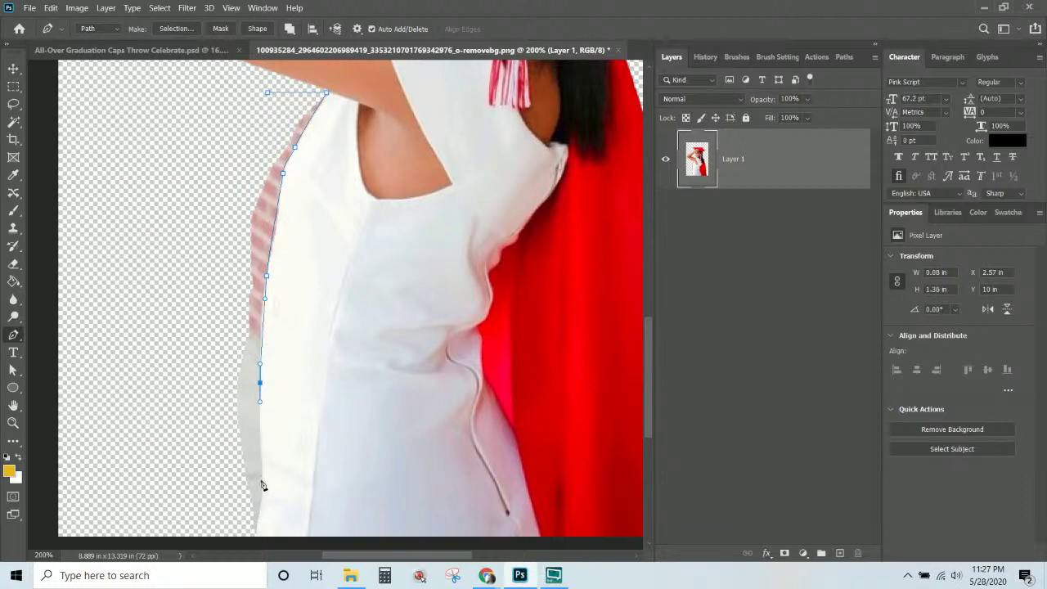
pyautogui.moveTo(263, 481); pyautogui.dragTo(260, 336)
pyautogui.press('space')
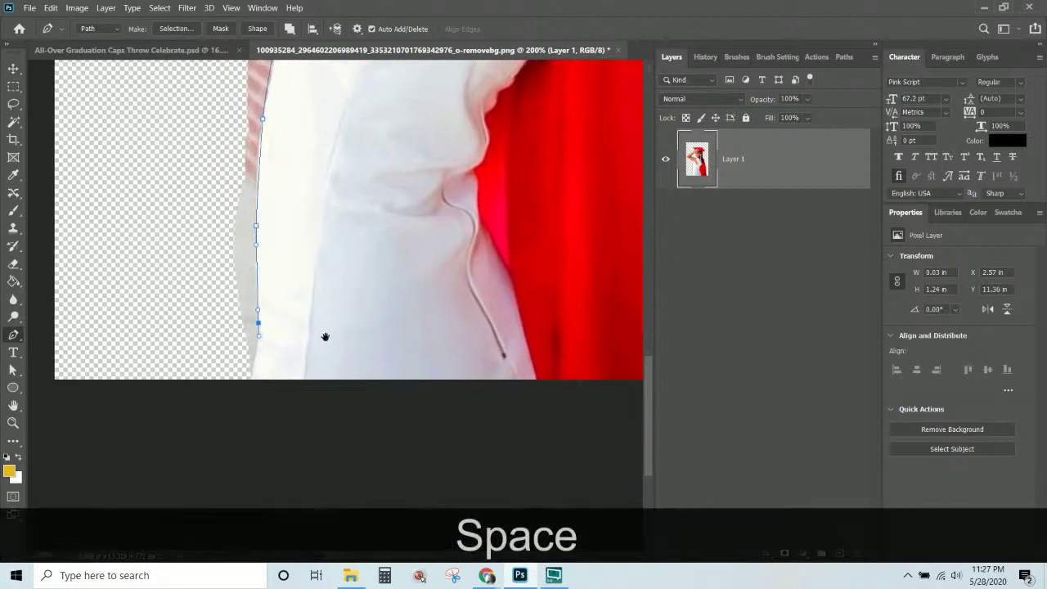
pyautogui.hotkey('ctrl', 'z')
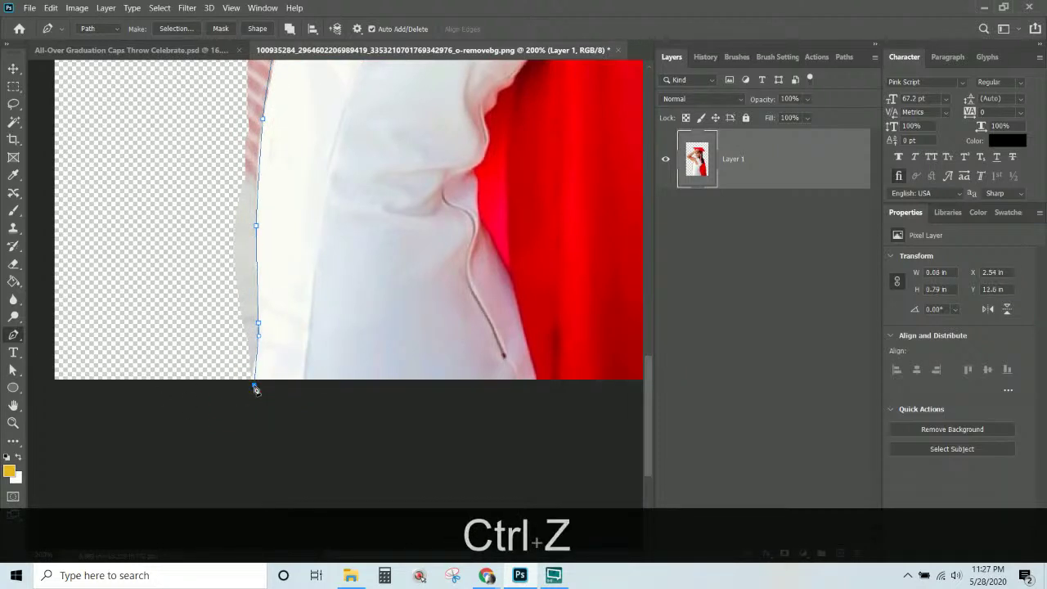
pyautogui.press('space')
pyautogui.moveTo(164, 269); pyautogui.dragTo(263, 504)
pyautogui.click(262, 425)
pyautogui.click(299, 315)
pyautogui.click(362, 276)
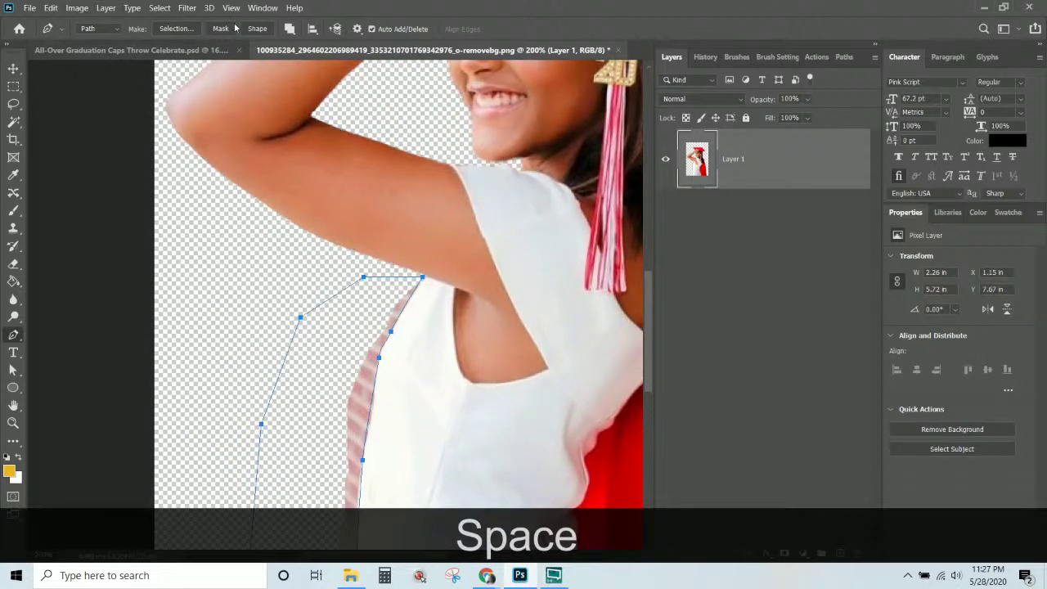
# Convert the dress path to a selection with a 1-pixel feather and delete the leftover background strip beside the dress
pyautogui.click(177, 28)
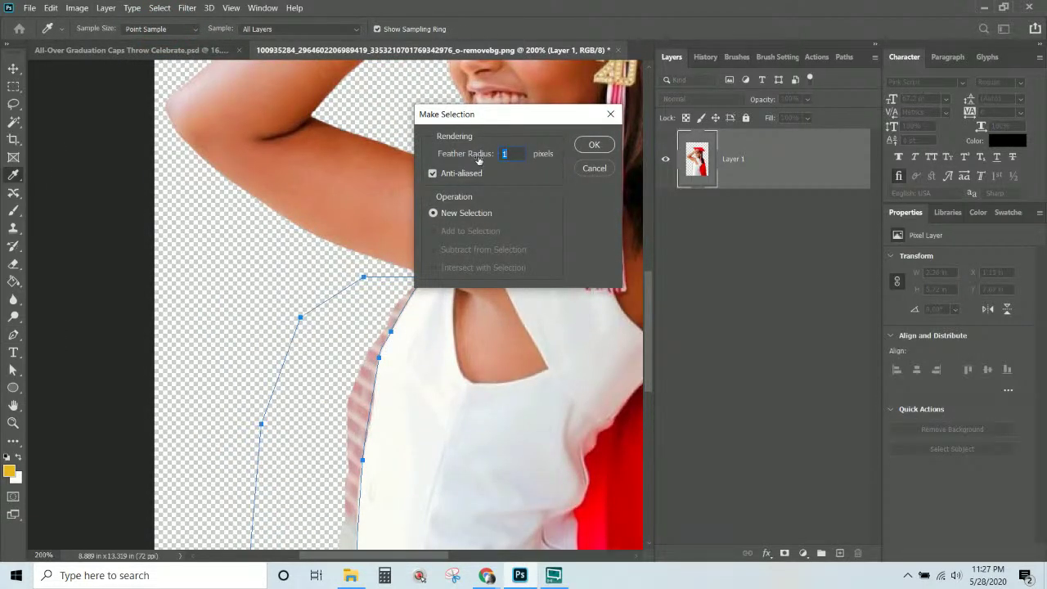
pyautogui.click(592, 145)
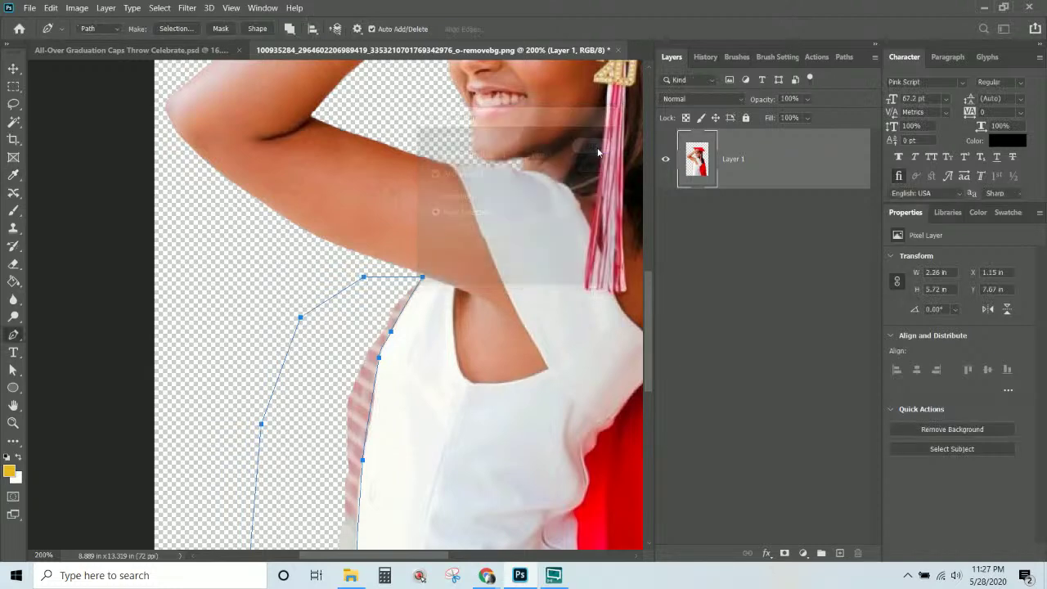
pyautogui.press('Delete')
# Start a Pen tool path outside the brick remnant beside the cap and trace the forearm's upper edge to the cap
pyautogui.moveTo(425, 182); pyautogui.dragTo(250, 448)
pyautogui.moveTo(254, 177); pyautogui.dragTo(303, 303)
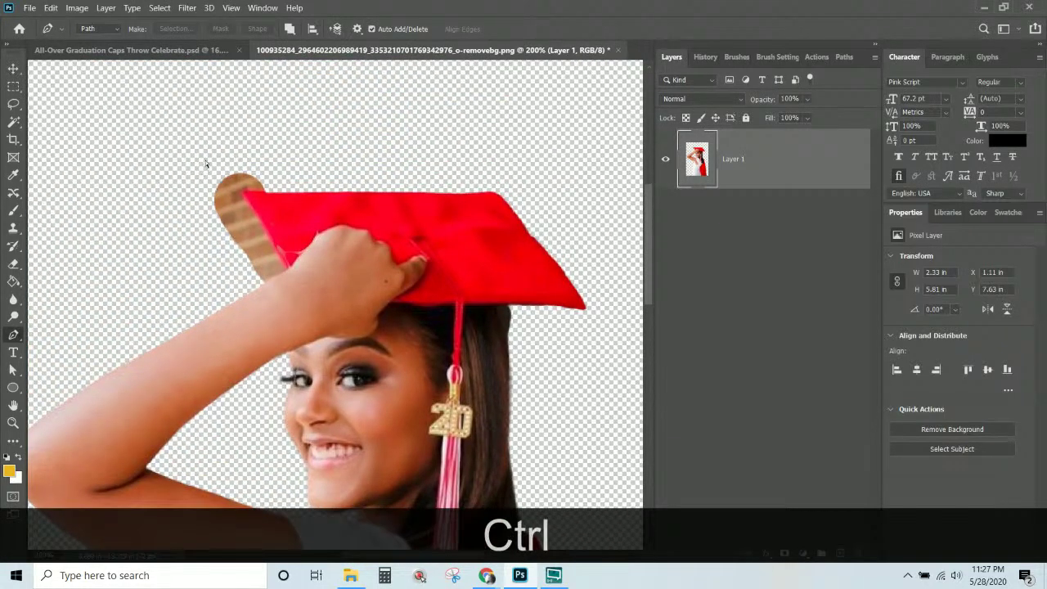
pyautogui.press('ctrl+KP_Add')
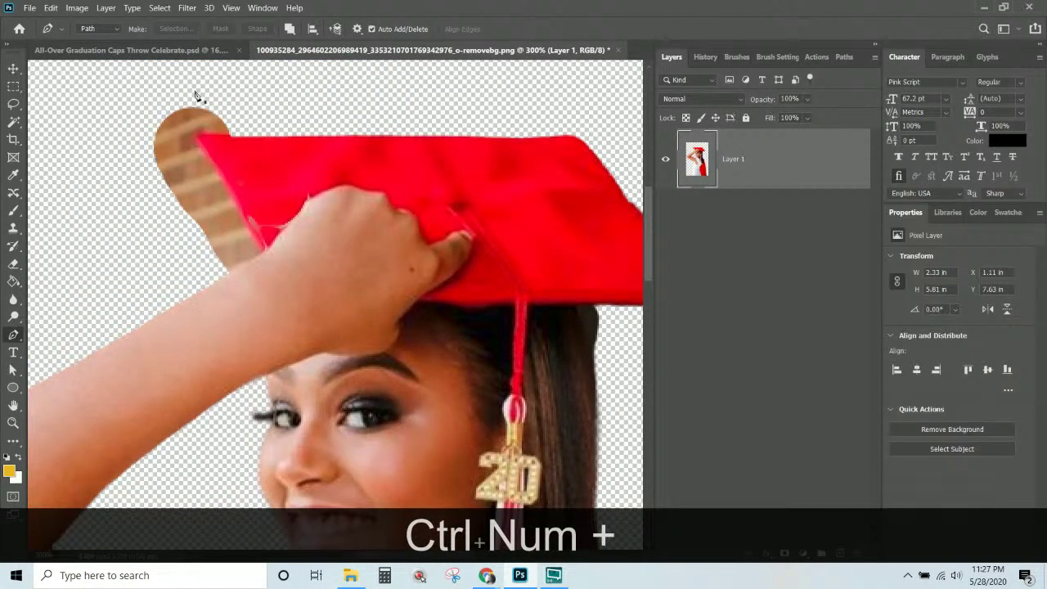
pyautogui.click(117, 254)
pyautogui.click(114, 329)
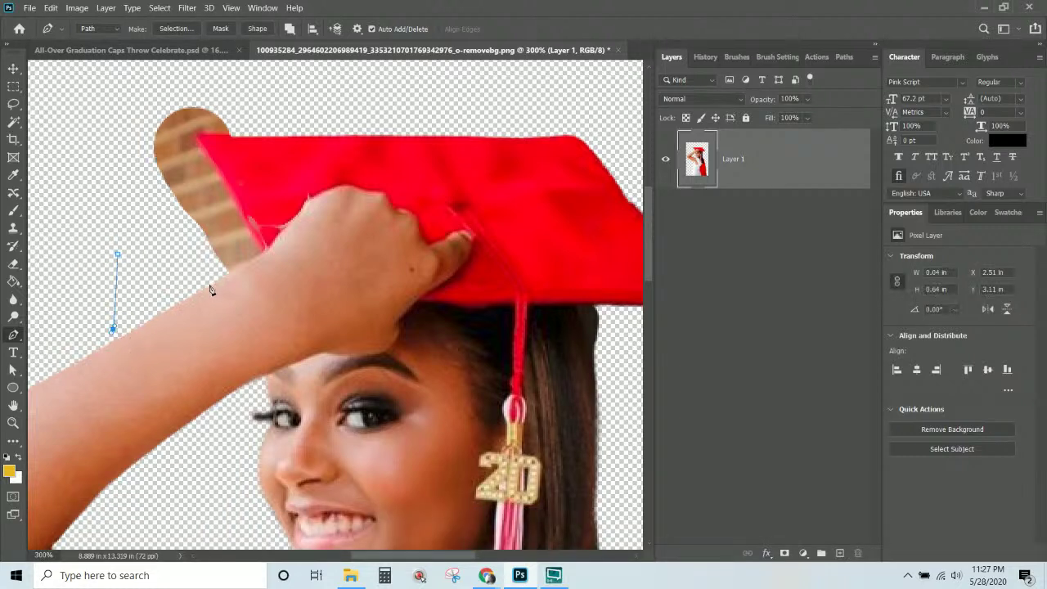
pyautogui.moveTo(199, 285); pyautogui.dragTo(255, 258)
pyautogui.click(262, 255)
pyautogui.hotkey('ctrl', 'z')
# Extend the path up the red cap's slanted edge to its corner and close it around the outside of the brick remnant
pyautogui.click(219, 175)
pyautogui.click(196, 138)
pyautogui.click(252, 94)
pyautogui.click(176, 80)
pyautogui.click(111, 88)
pyautogui.click(79, 162)
pyautogui.click(94, 244)
pyautogui.click(117, 254)
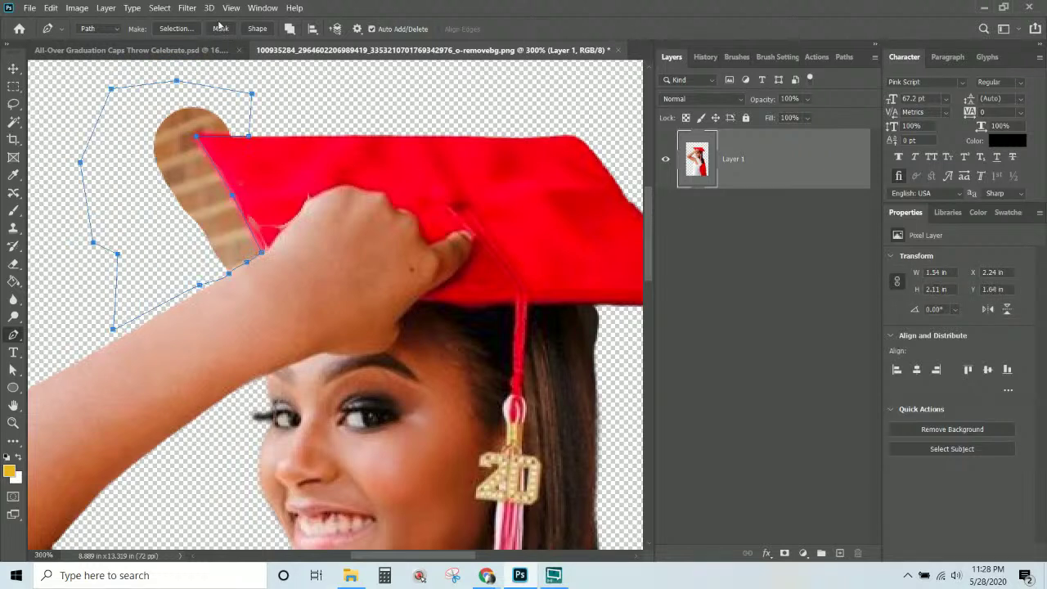
# Convert the cap path to a new selection with a 1-pixel feather and delete the brick remnant beside the cap
pyautogui.click(174, 29)
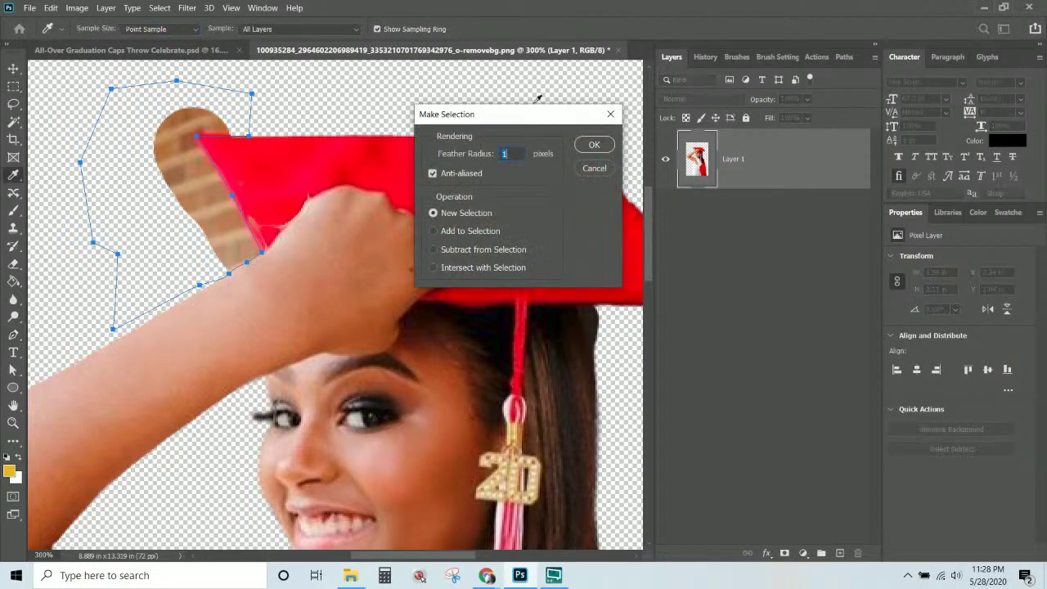
pyautogui.click(595, 144)
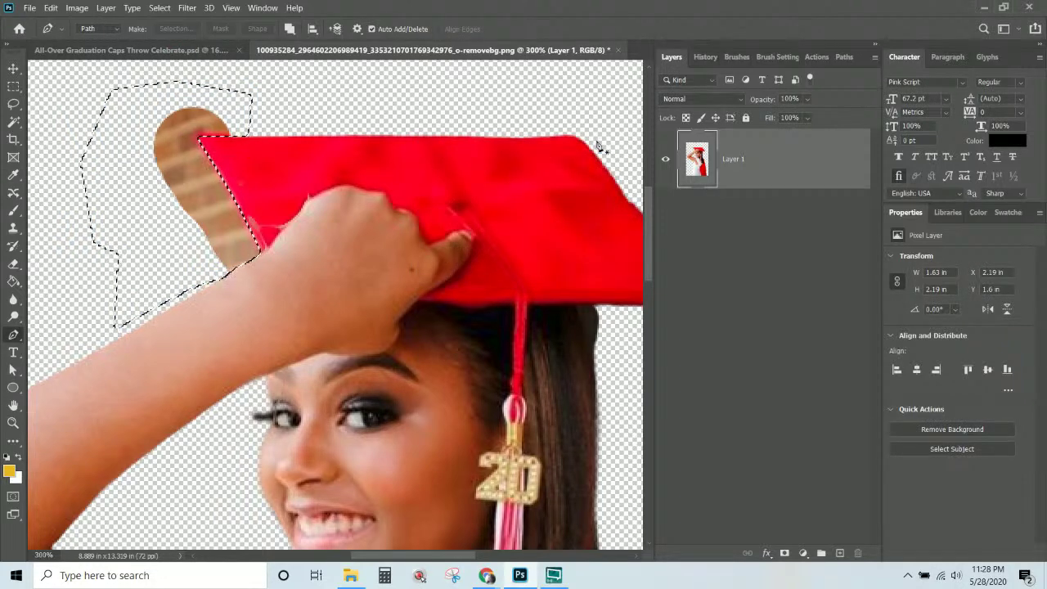
pyautogui.press('Delete')
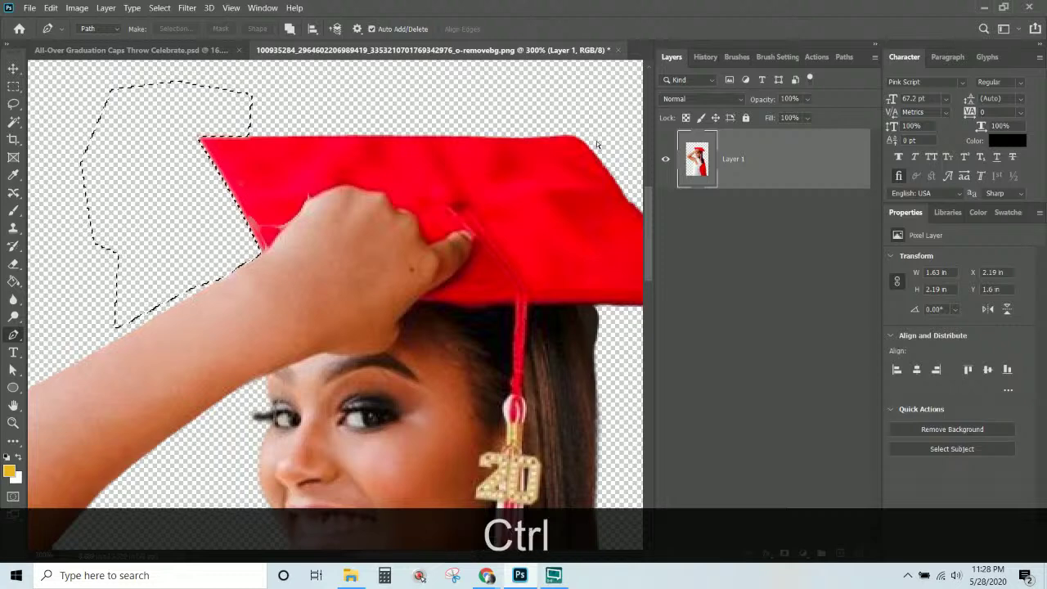
pyautogui.press('ctrl+KP_Subtract')
pyautogui.press('ctrl+KP_Subtract')
pyautogui.press('ctrl+KP_Subtract')
pyautogui.press('ctrl+KP_Subtract')
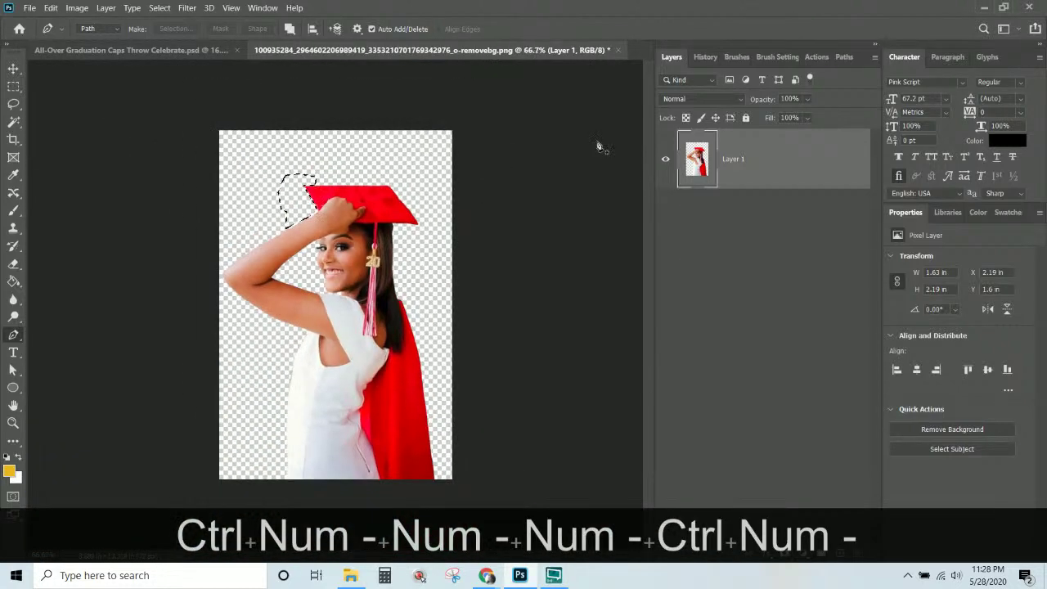
# Clear the selection around the erased brick remnant, then close the red-cap cutout document and save its changes
pyautogui.click(342, 60)
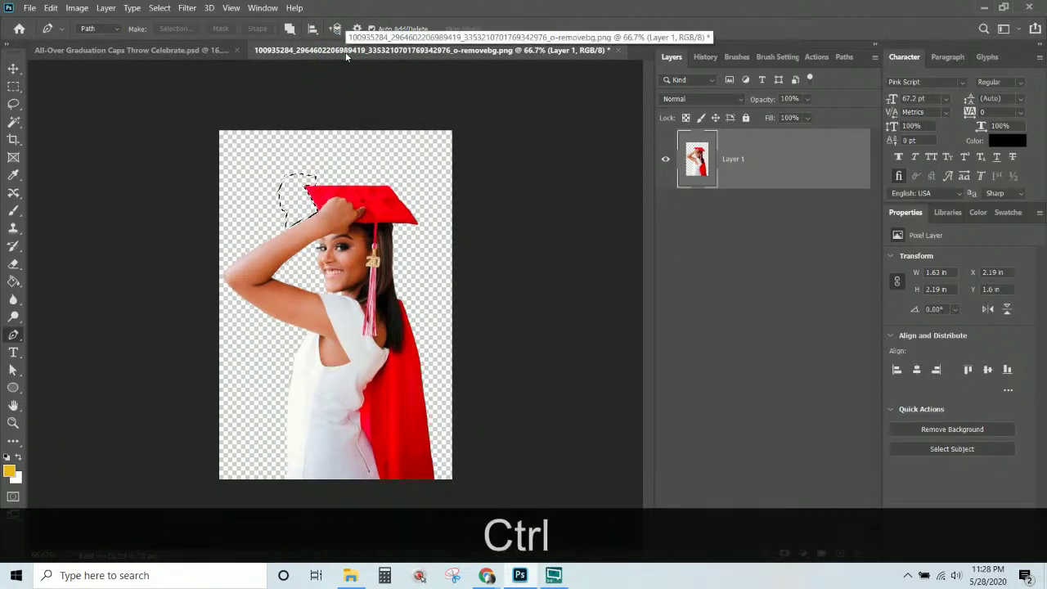
pyautogui.hotkey('ctrl', 'd')
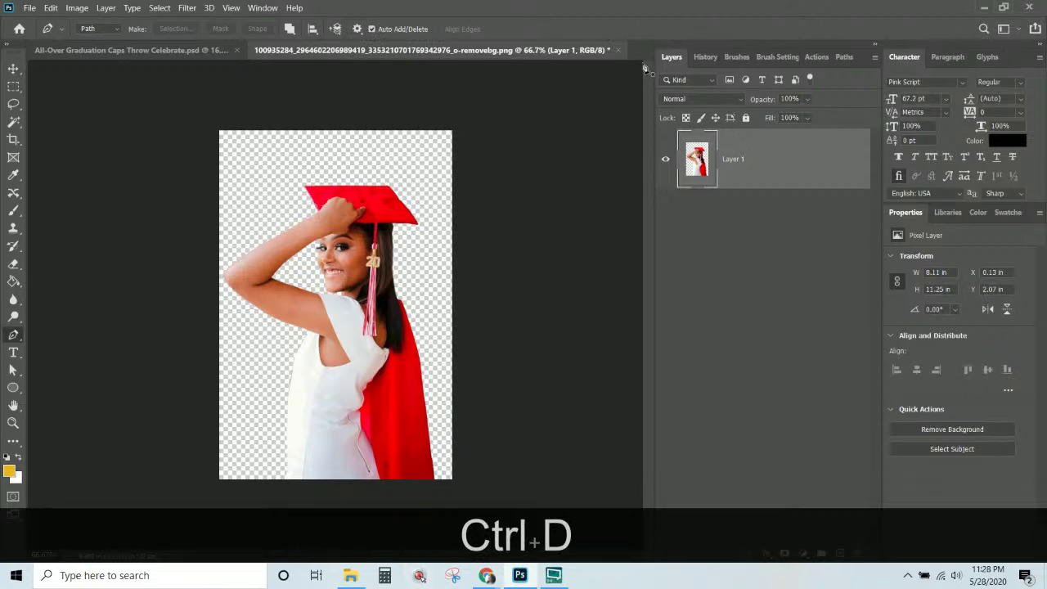
pyautogui.click(617, 49)
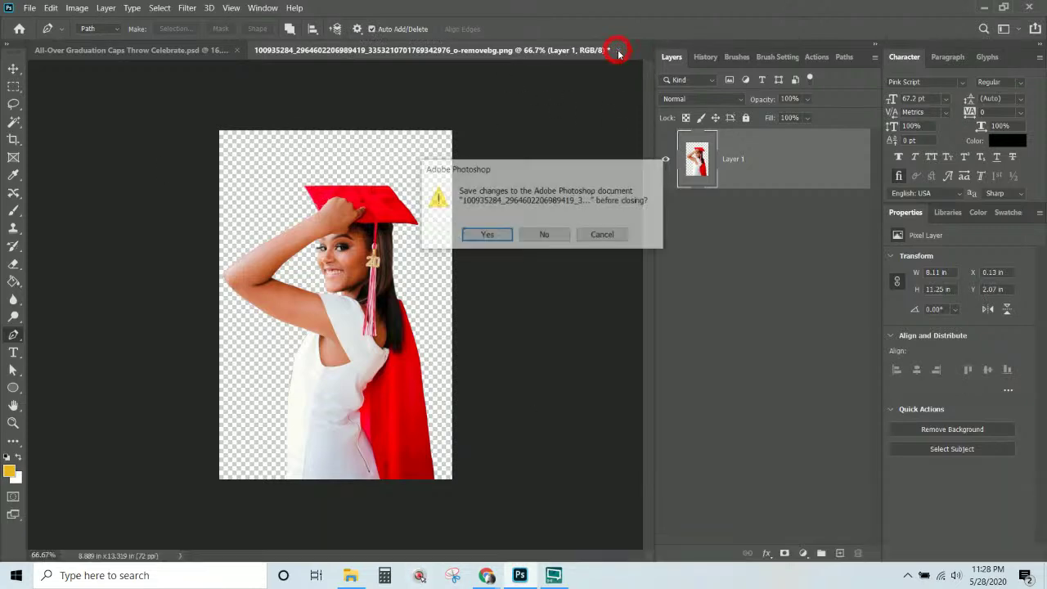
pyautogui.click(487, 234)
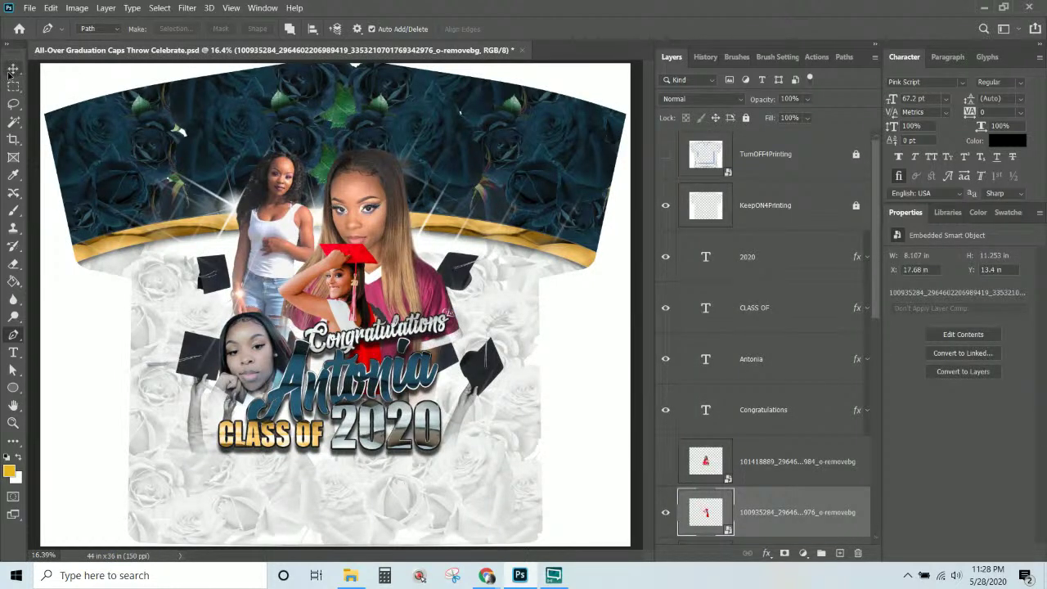
# Hide the PHOTOS group and show the two hidden cutout layers, 101172817 and 101418889, in the shirt design
pyautogui.click(13, 69)
pyautogui.scroll(-10, 769, 278)
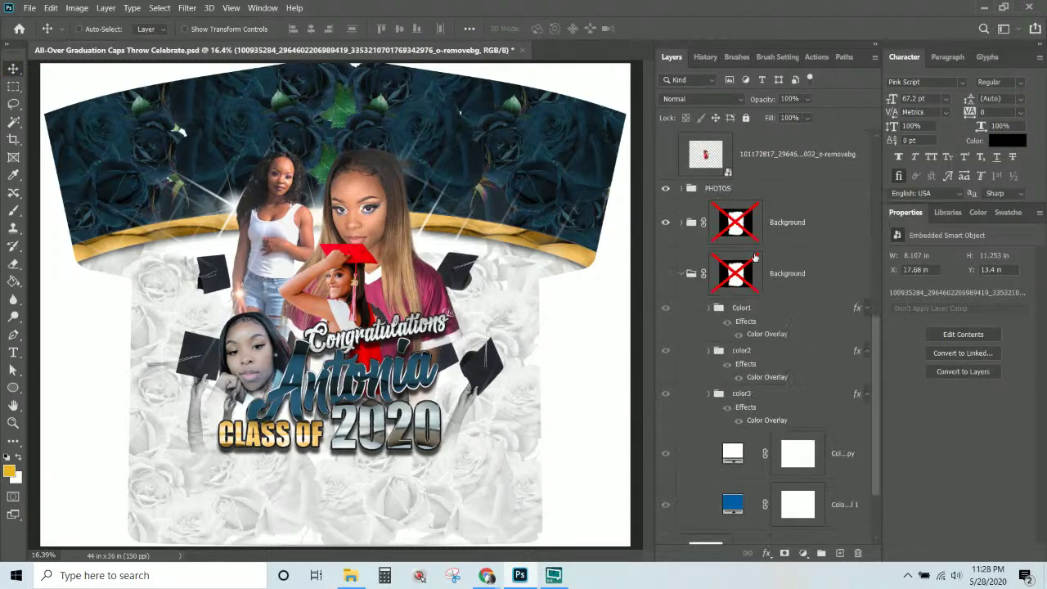
pyautogui.click(665, 189)
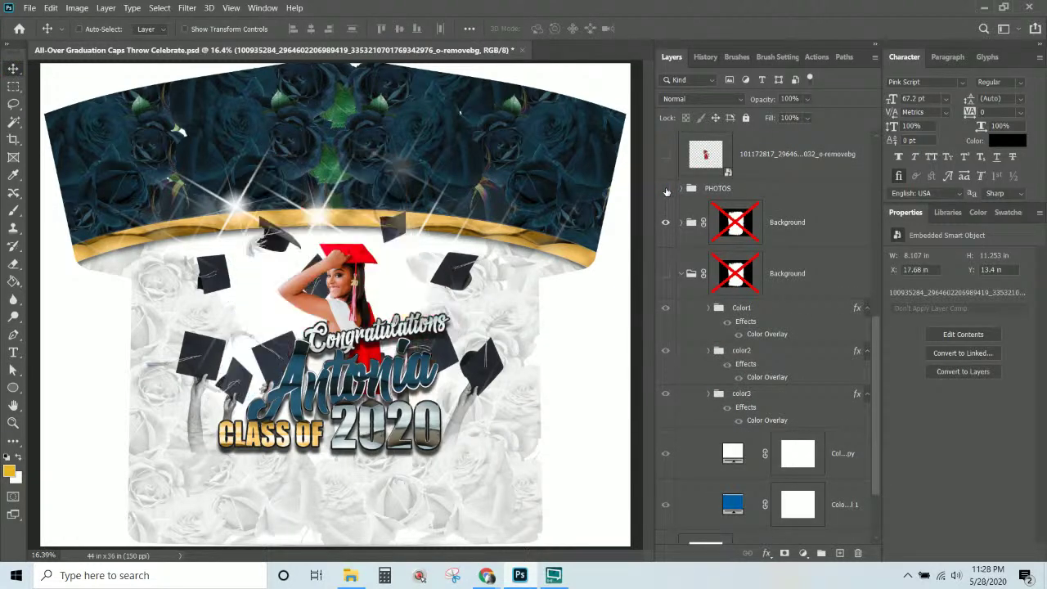
pyautogui.scroll(3, 686, 193)
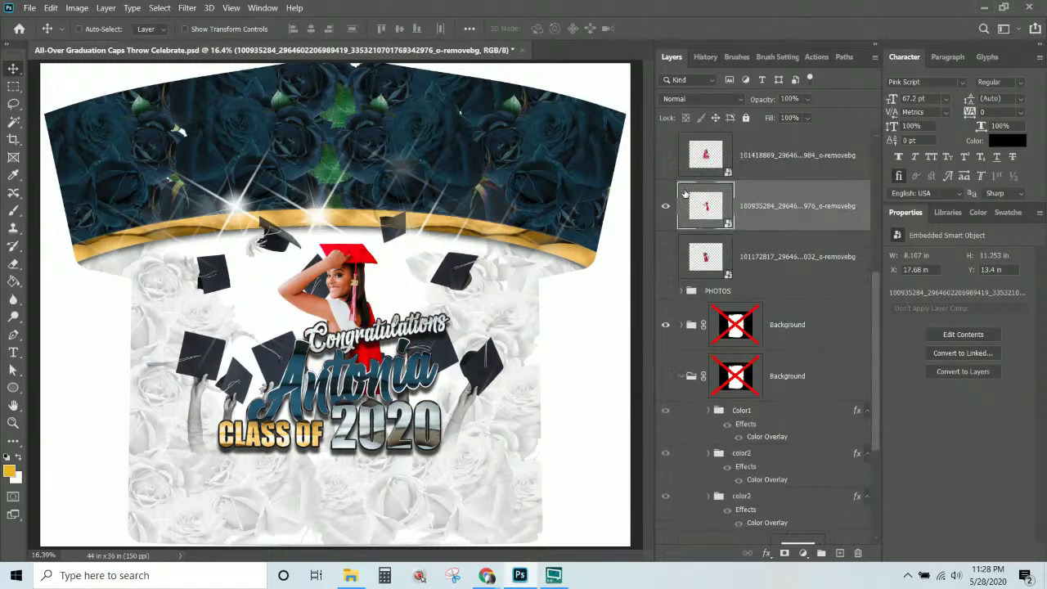
pyautogui.click(705, 258)
pyautogui.click(667, 259)
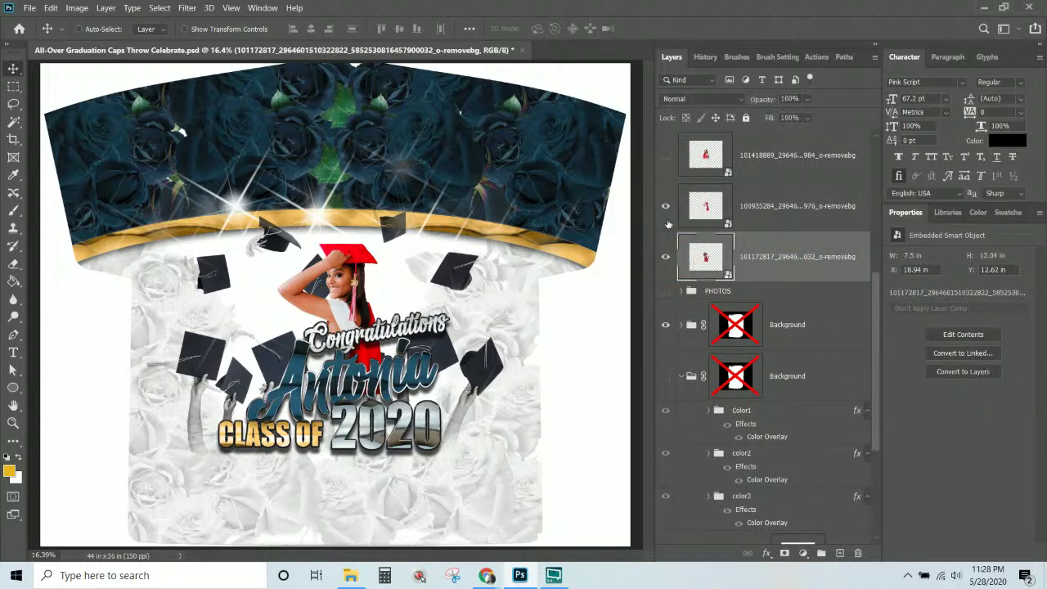
pyautogui.click(762, 167)
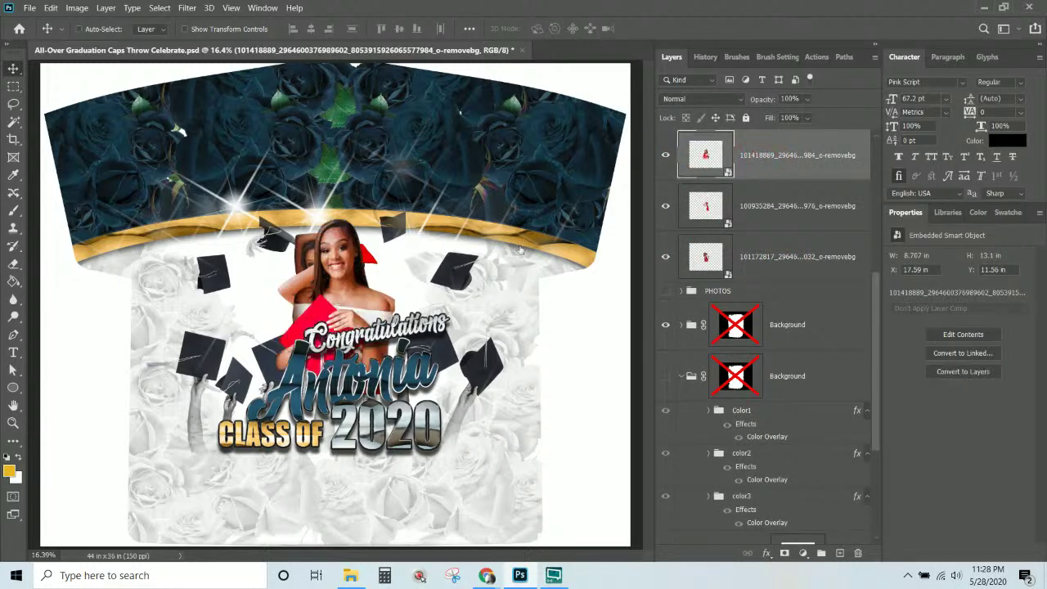
# Move the cutout of the graduate wearing the red cap up and to the left of the central portrait
pyautogui.click(769, 218)
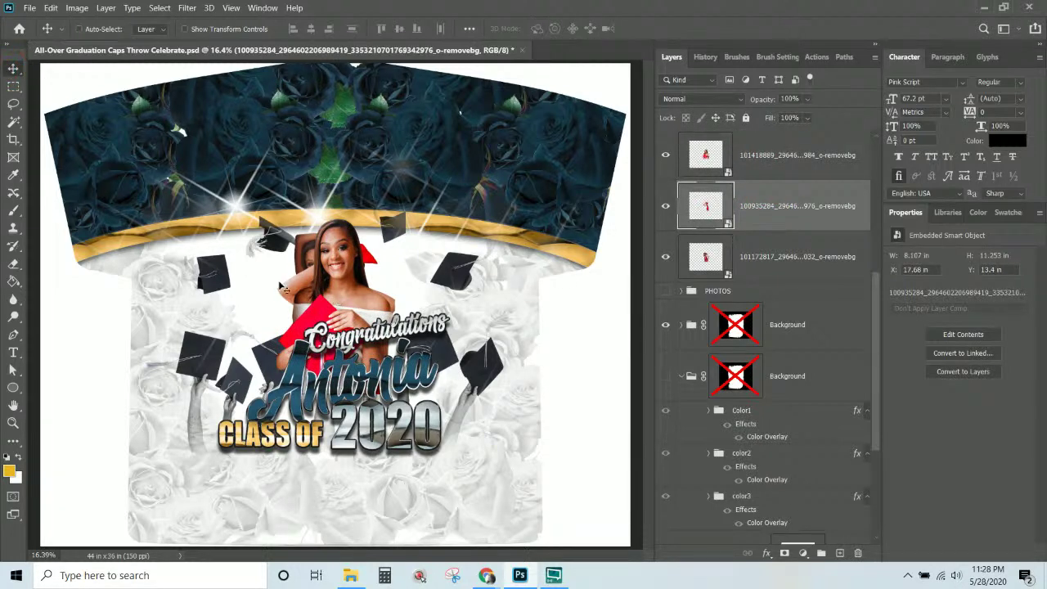
pyautogui.moveTo(280, 289); pyautogui.dragTo(255, 290)
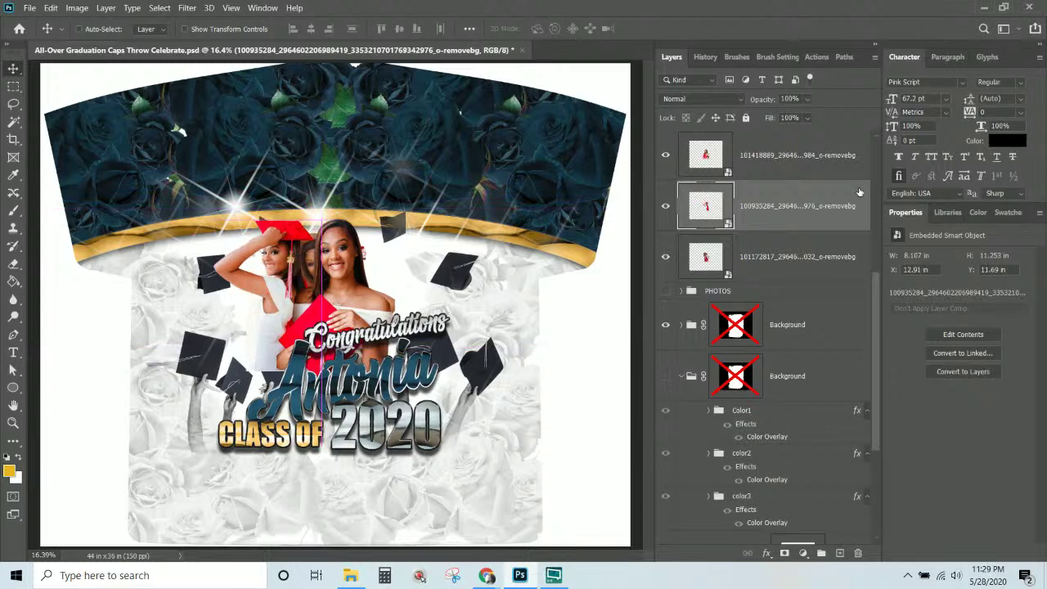
pyautogui.click(753, 158)
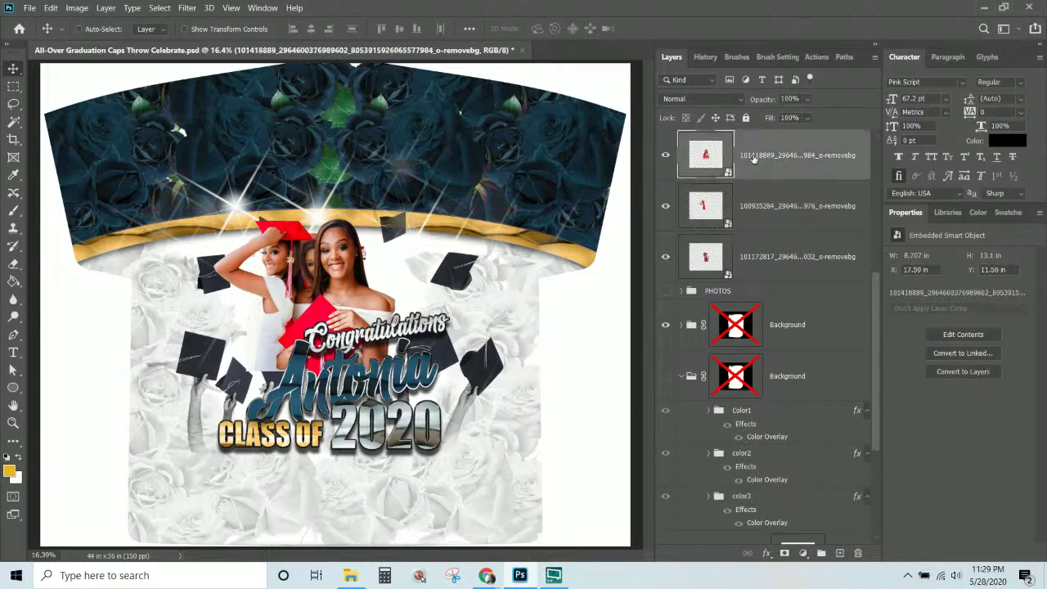
pyautogui.click(769, 266)
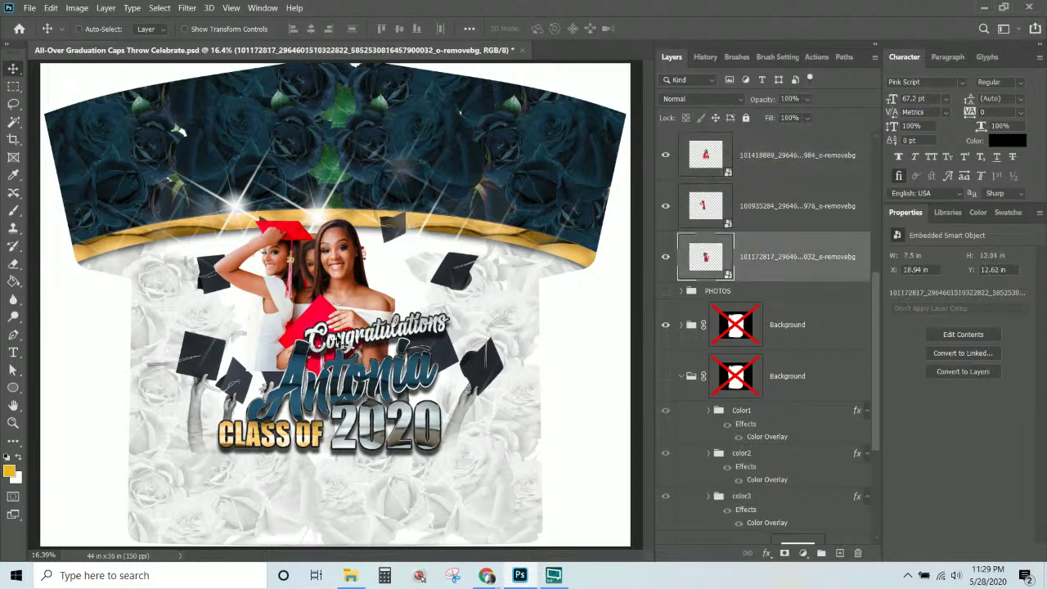
# Raise the central cutout holding the red cap above the Congratulations text and scale it to 117.56%
pyautogui.click(762, 173)
pyautogui.moveTo(353, 256)
pyautogui.mouseDown()
pyautogui.moveTo(360, 237)
pyautogui.moveTo(352, 282)
pyautogui.moveTo(350, 271)
pyautogui.mouseUp()
pyautogui.hotkey('ctrl', 't')
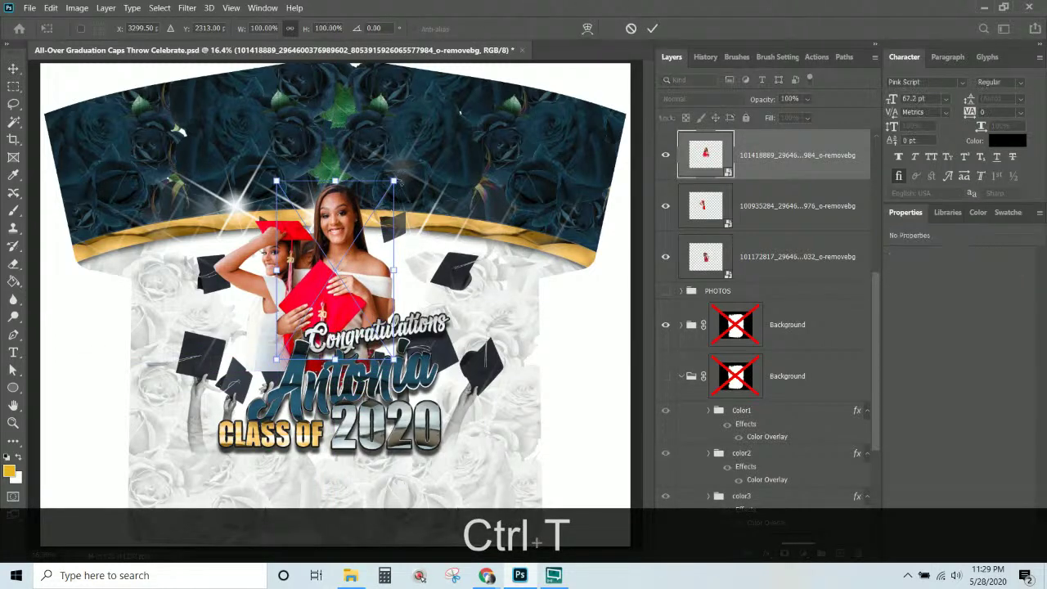
pyautogui.moveTo(394, 180); pyautogui.dragTo(414, 150)
pyautogui.moveTo(337, 285); pyautogui.dragTo(330, 301)
pyautogui.moveTo(327, 295); pyautogui.dragTo(328, 292)
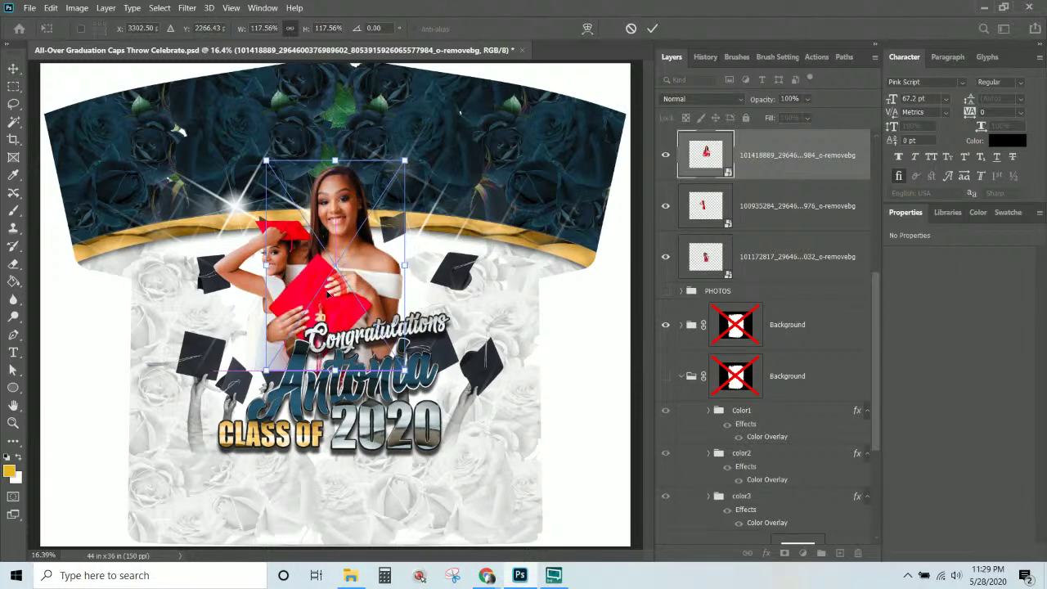
pyautogui.press('Return')
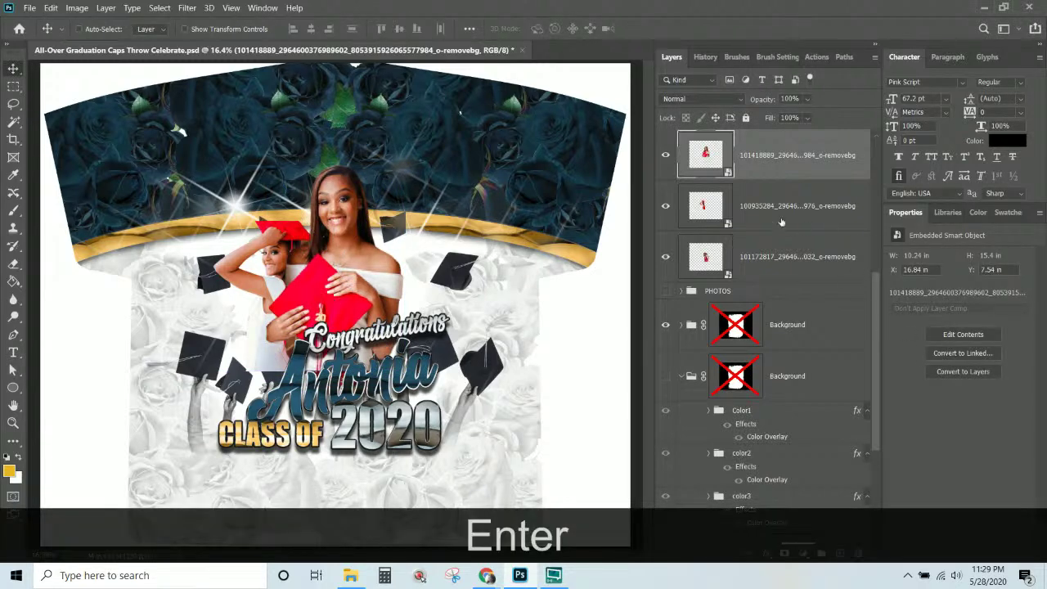
# Raise the cutout wearing the red cap slightly and move the cheerleader cutout up to the right of the central portrait
pyautogui.click(766, 209)
pyautogui.moveTo(275, 288); pyautogui.dragTo(265, 266)
pyautogui.click(749, 255)
pyautogui.moveTo(410, 298); pyautogui.dragTo(386, 280)
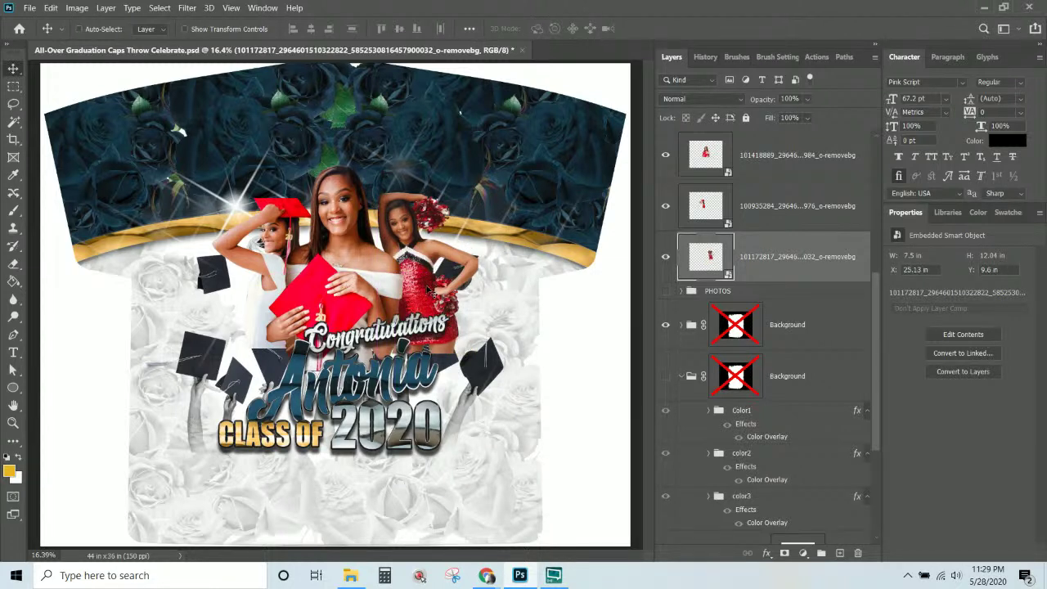
pyautogui.moveTo(428, 291); pyautogui.dragTo(440, 232)
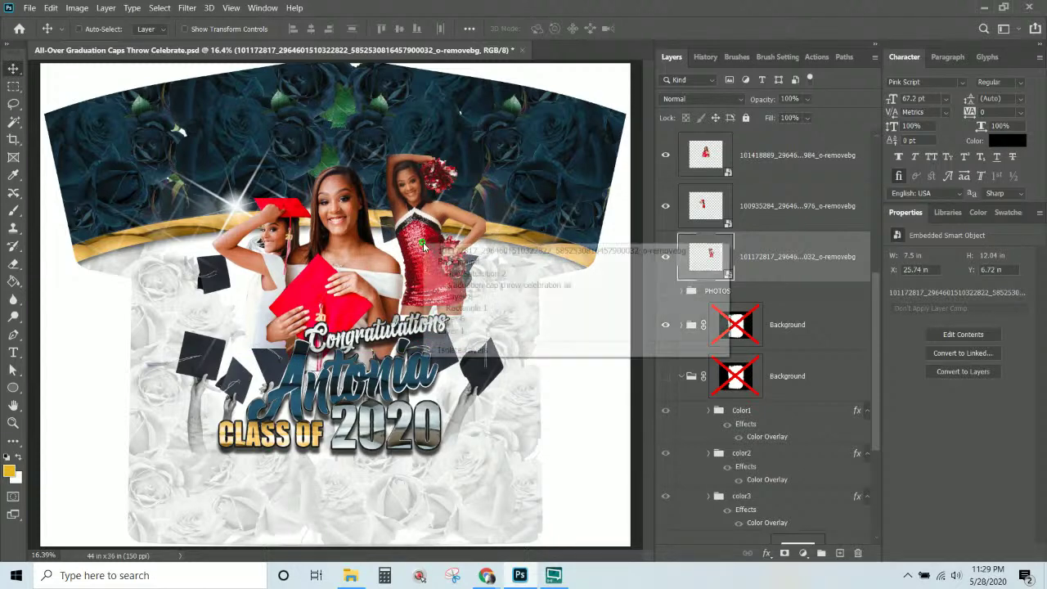
# Flip the cheerleader cutout horizontally and lower it slightly toward the Congratulations text
pyautogui.hotkey('ctrl', 't')
pyautogui.rightClick(420, 236)
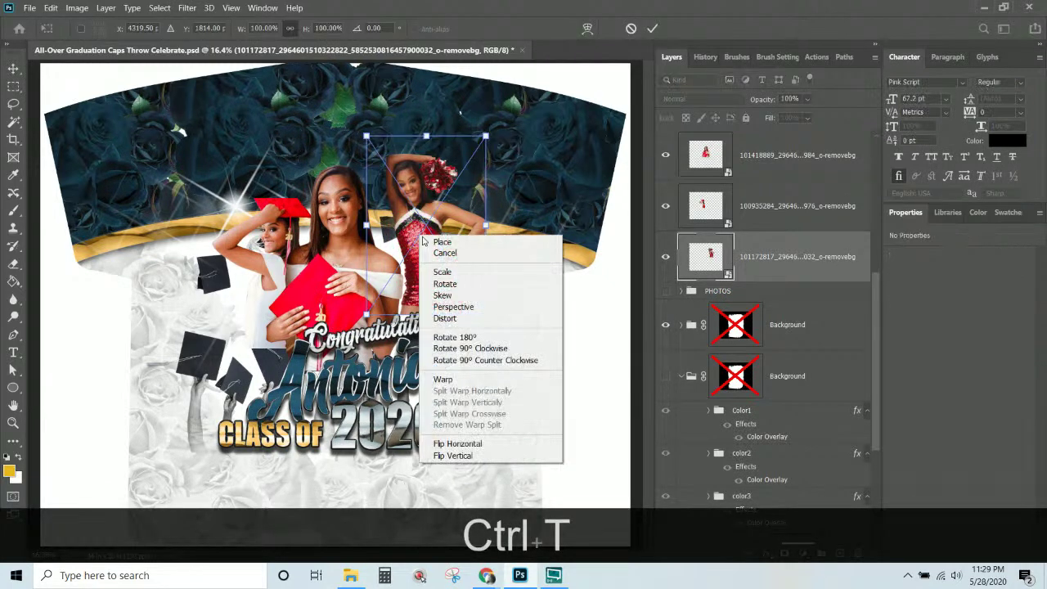
pyautogui.click(458, 444)
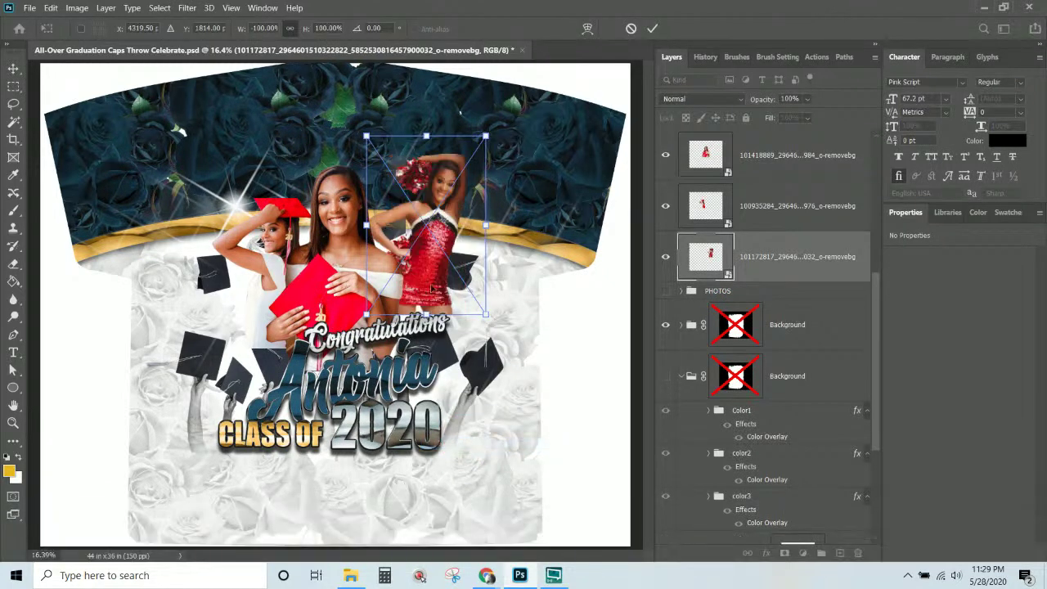
pyautogui.moveTo(433, 251); pyautogui.dragTo(435, 257)
pyautogui.scroll(5, 756, 239)
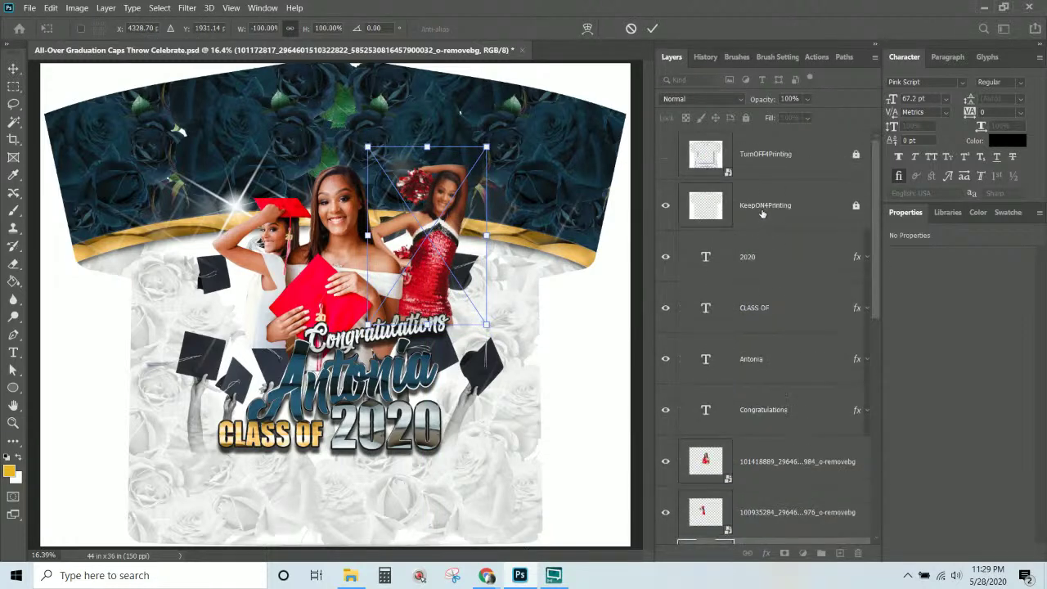
pyautogui.press('Return')
# Show the TurnOFF4Printing guide layer and move the cheerleader cutout inward and up, closer to the central portrait
pyautogui.click(667, 155)
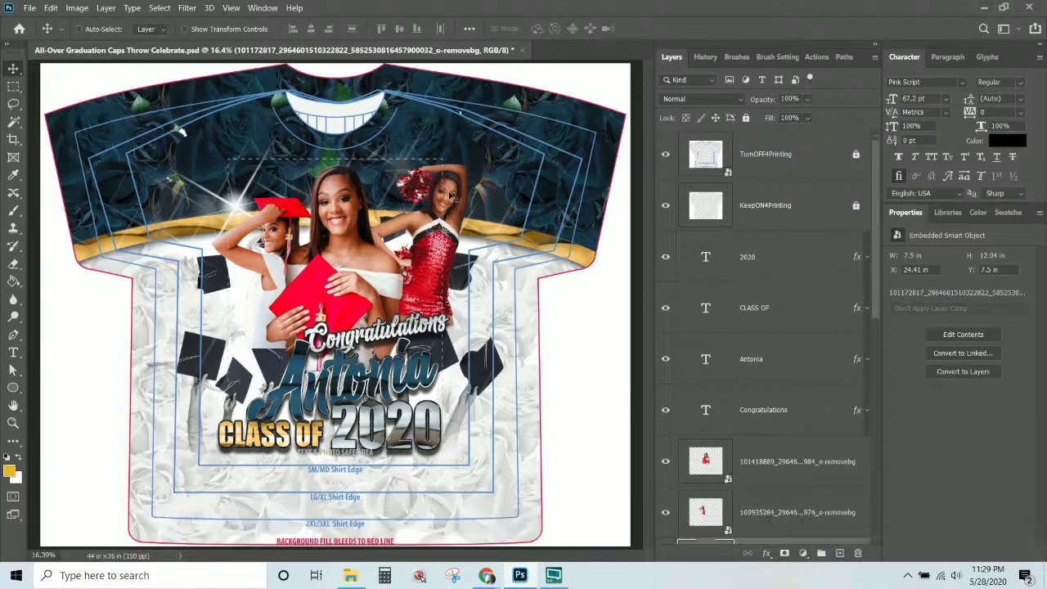
pyautogui.rightClick(426, 243)
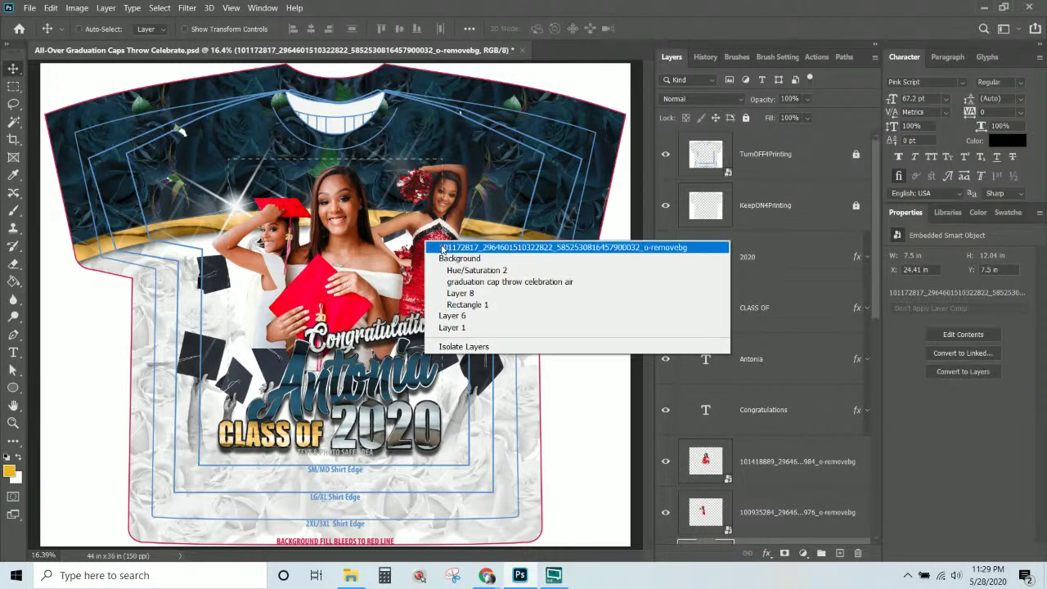
pyautogui.click(442, 247)
pyautogui.moveTo(432, 233); pyautogui.dragTo(409, 226)
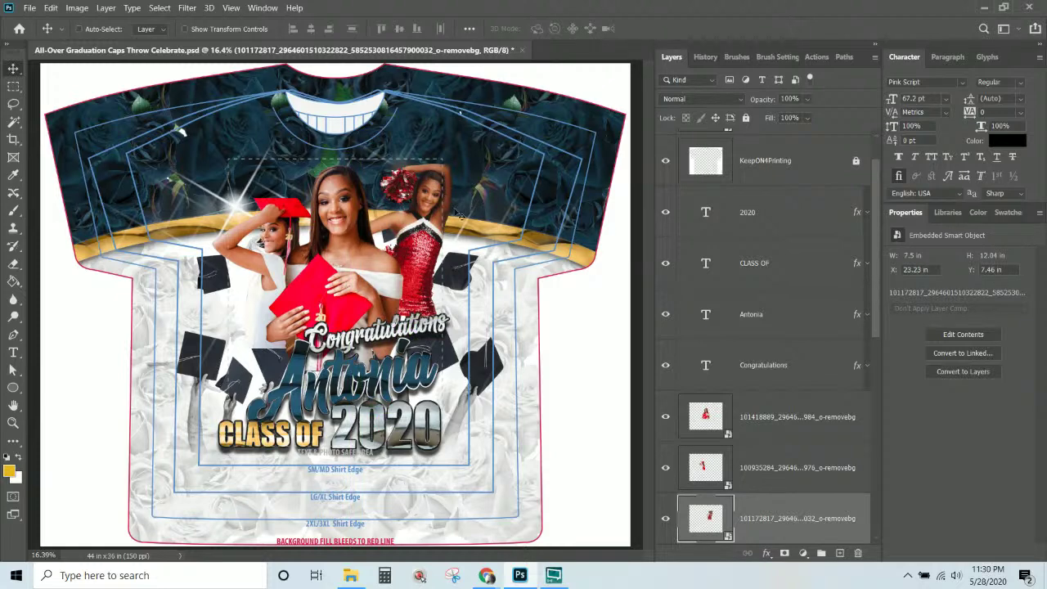
pyautogui.moveTo(405, 240); pyautogui.dragTo(405, 237)
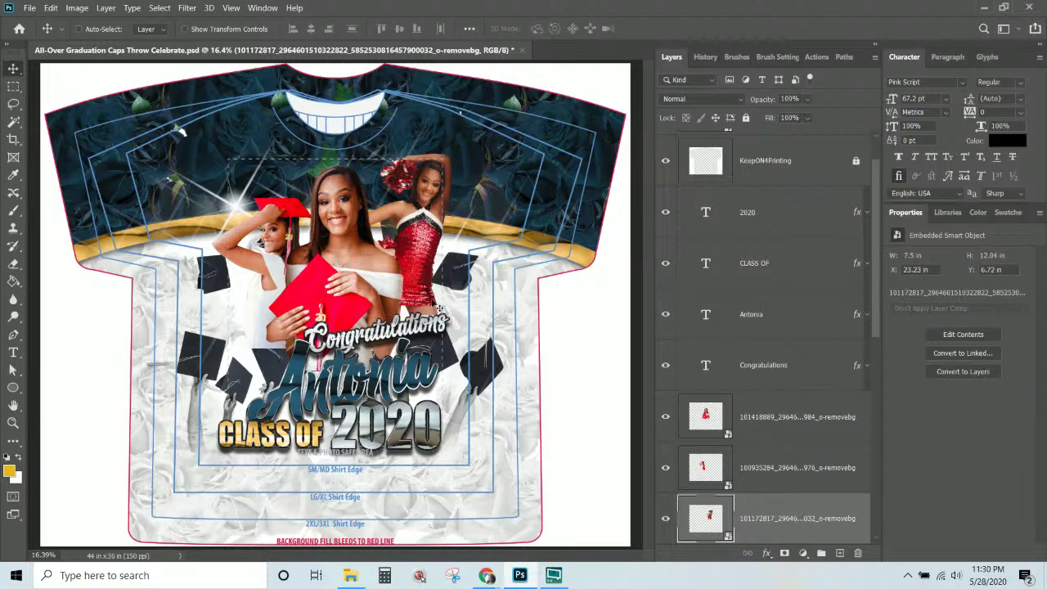
# Scale the cheerleader cutout to 105.70% and fine-tune its position beside the central portrait
pyautogui.hotkey('ctrl', 't')
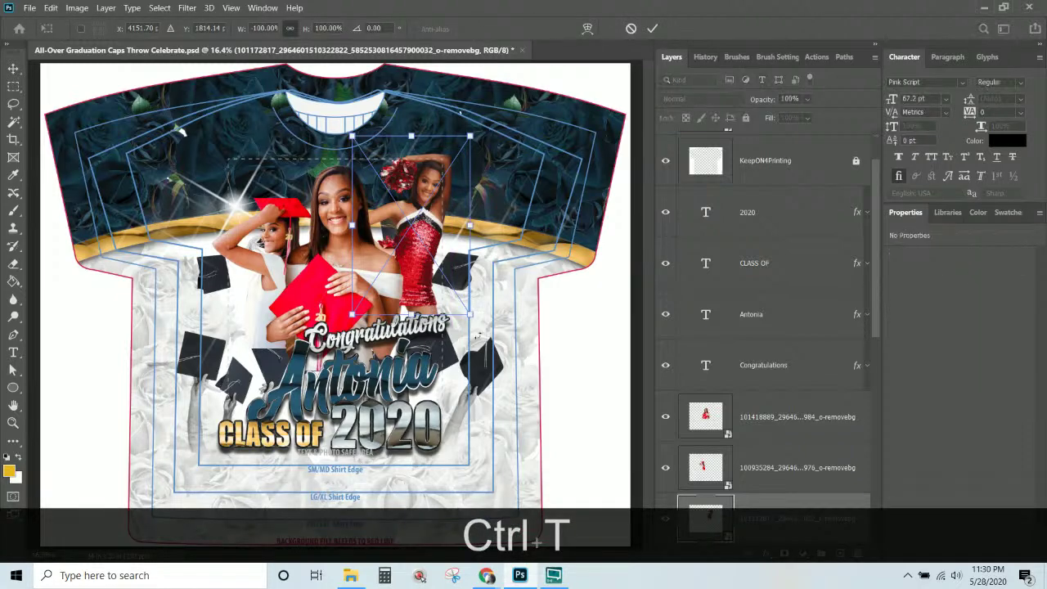
pyautogui.moveTo(476, 317); pyautogui.dragTo(483, 326)
pyautogui.moveTo(419, 242); pyautogui.dragTo(415, 243)
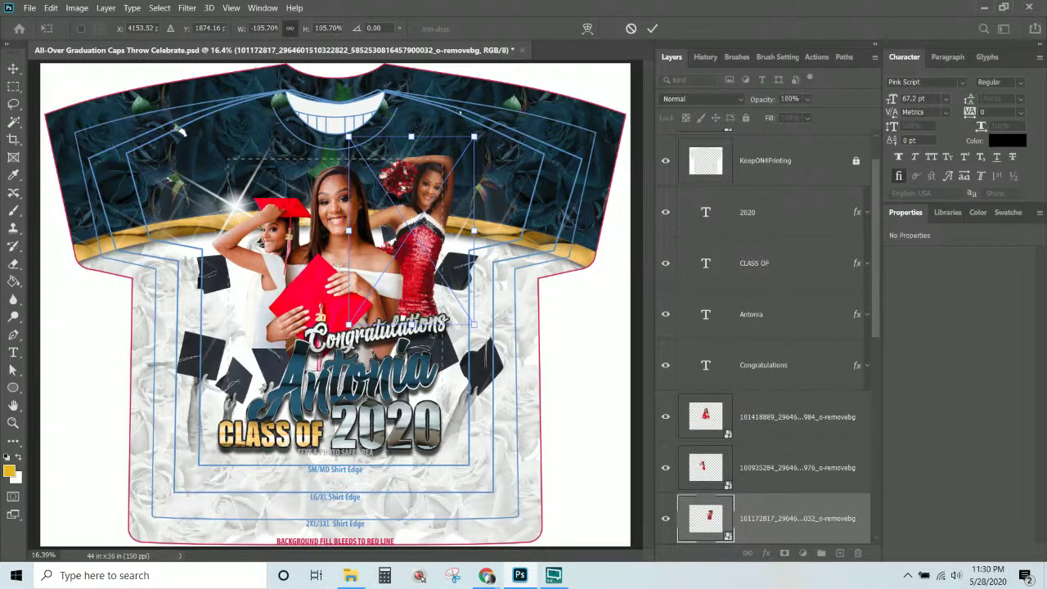
pyautogui.press('Return')
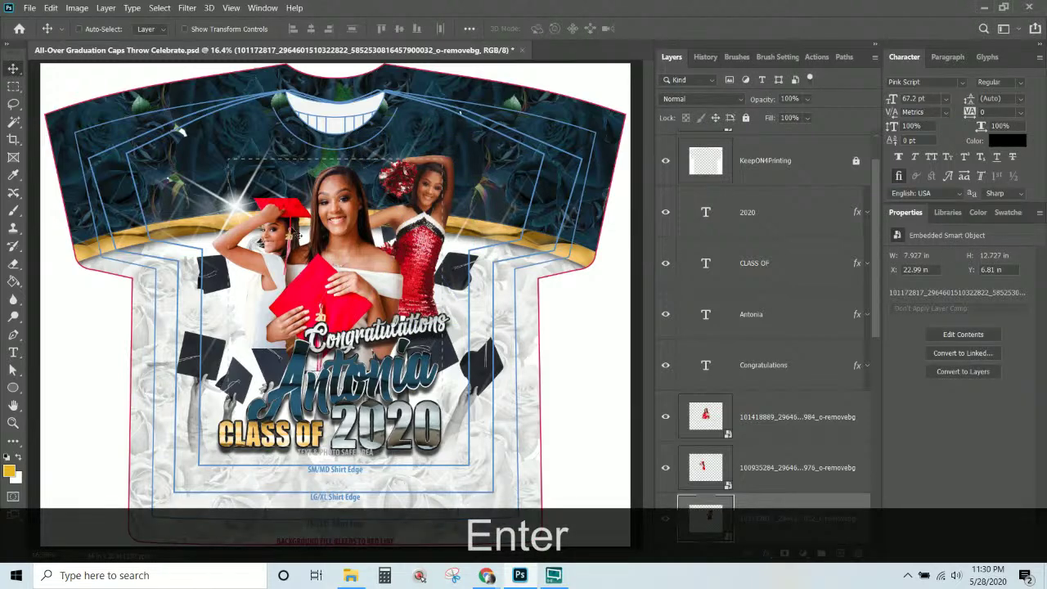
pyautogui.rightClick(268, 280)
pyautogui.click(275, 266)
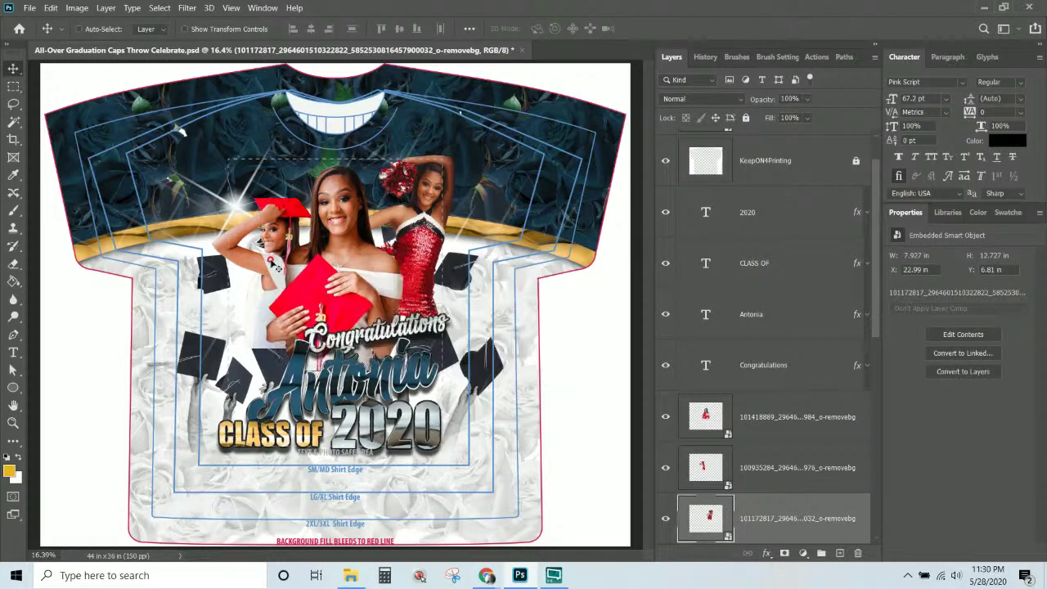
pyautogui.moveTo(275, 272); pyautogui.dragTo(277, 274)
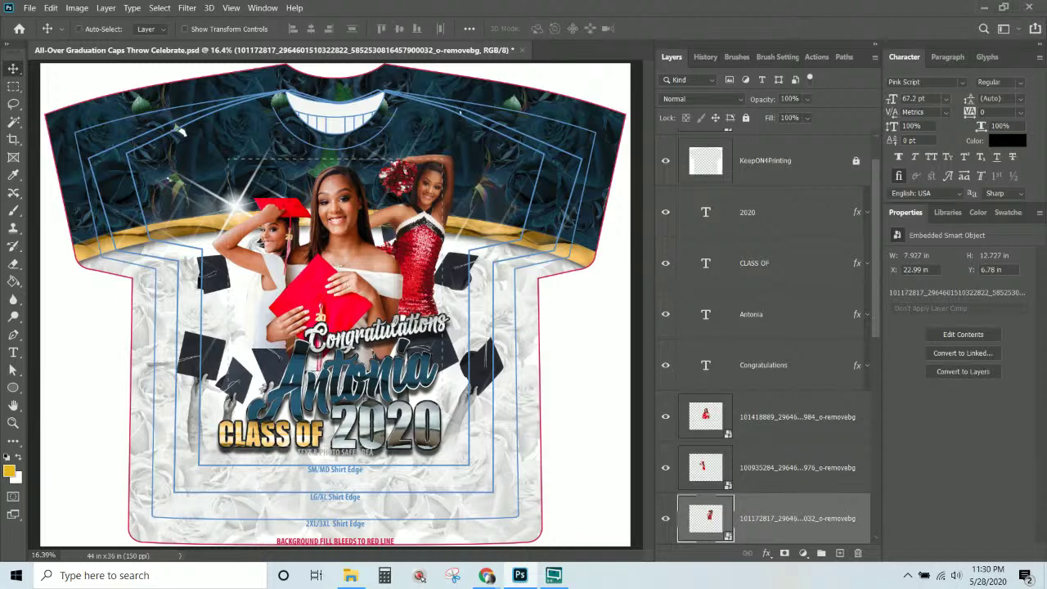
# Switch to the remove.bg browser window and close it to return to the shirt design in Photoshop
pyautogui.hotkey('alt', 'Tab')
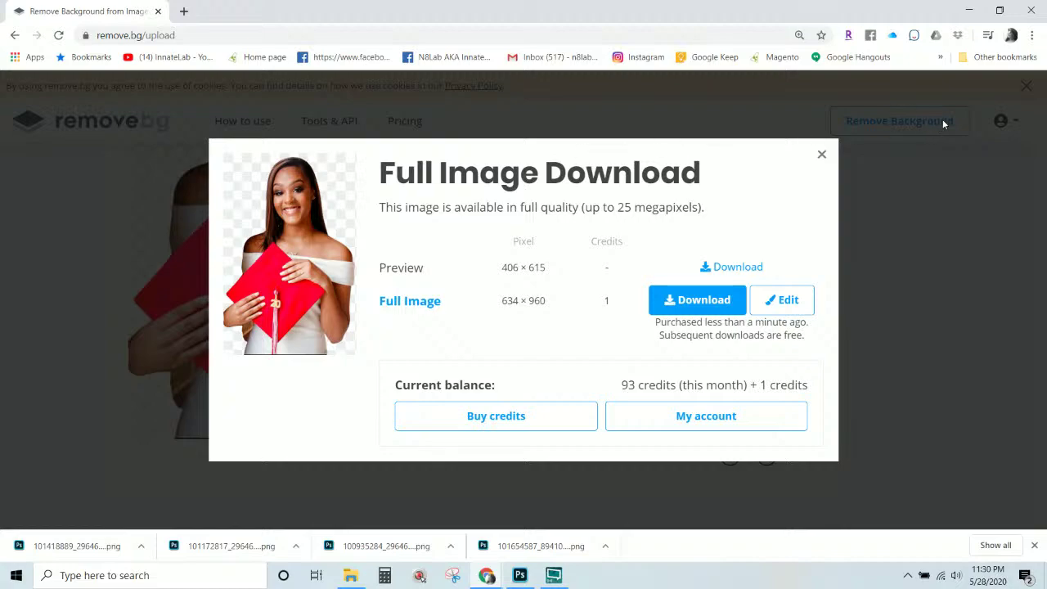
pyautogui.click(1031, 10)
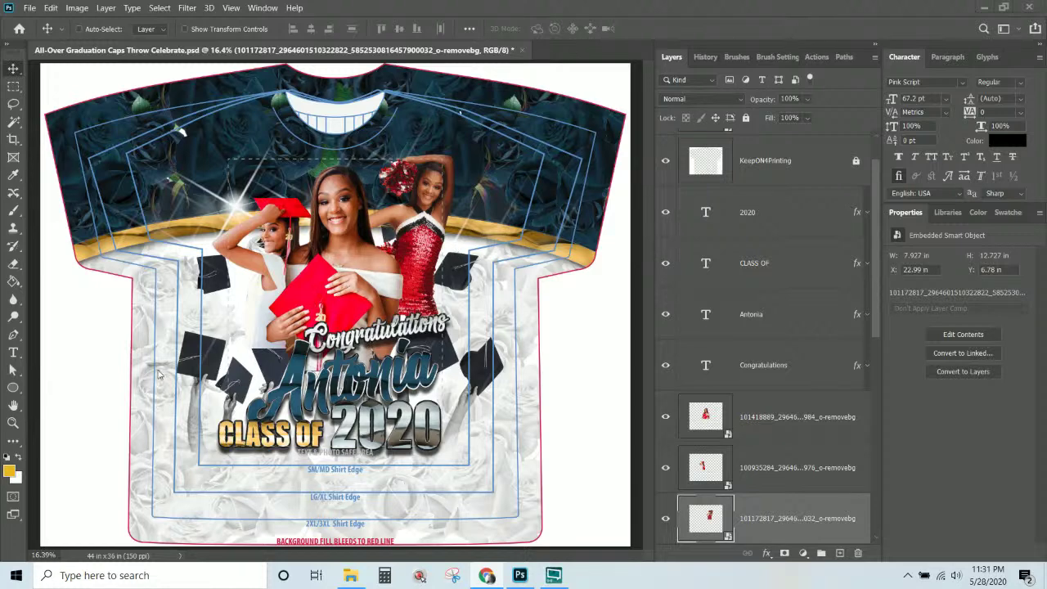
# Select the "graduation cap throw celebration air" layer from the thrown caps on the shirt
pyautogui.rightClick(222, 285)
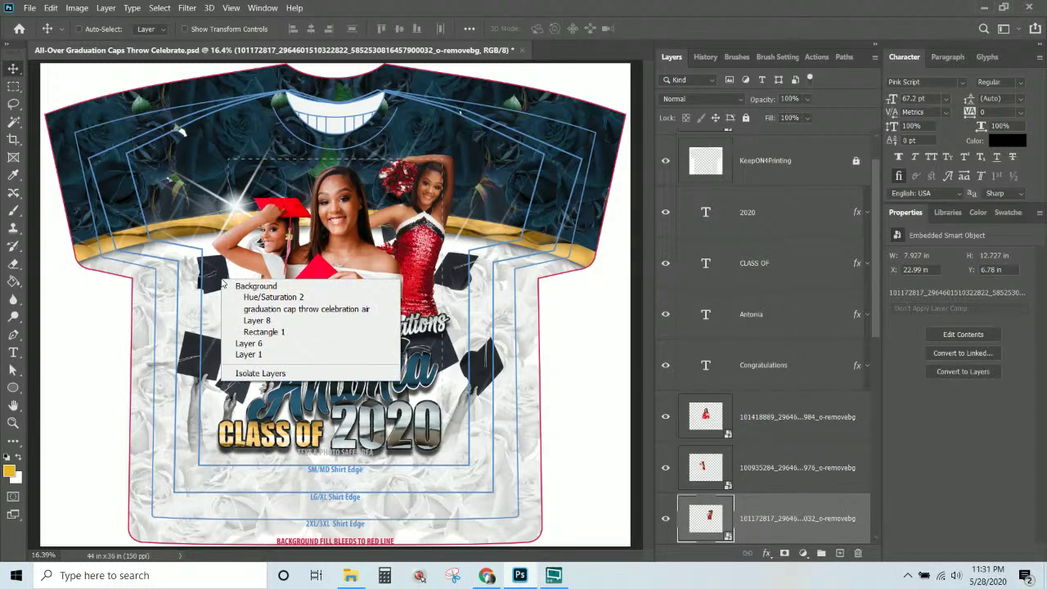
pyautogui.press('Escape')
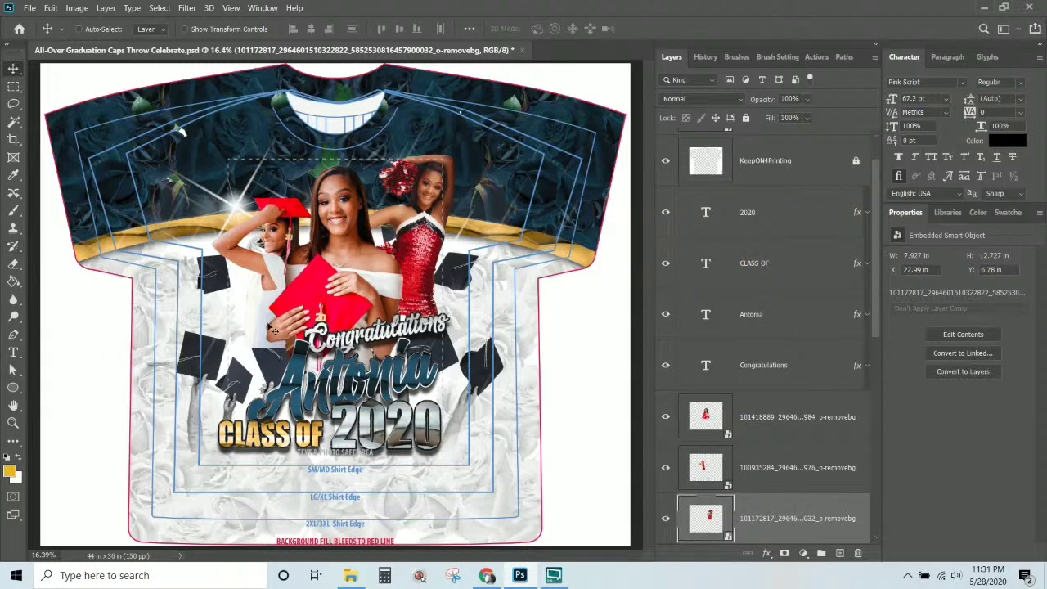
pyautogui.rightClick(193, 349)
pyautogui.click(219, 377)
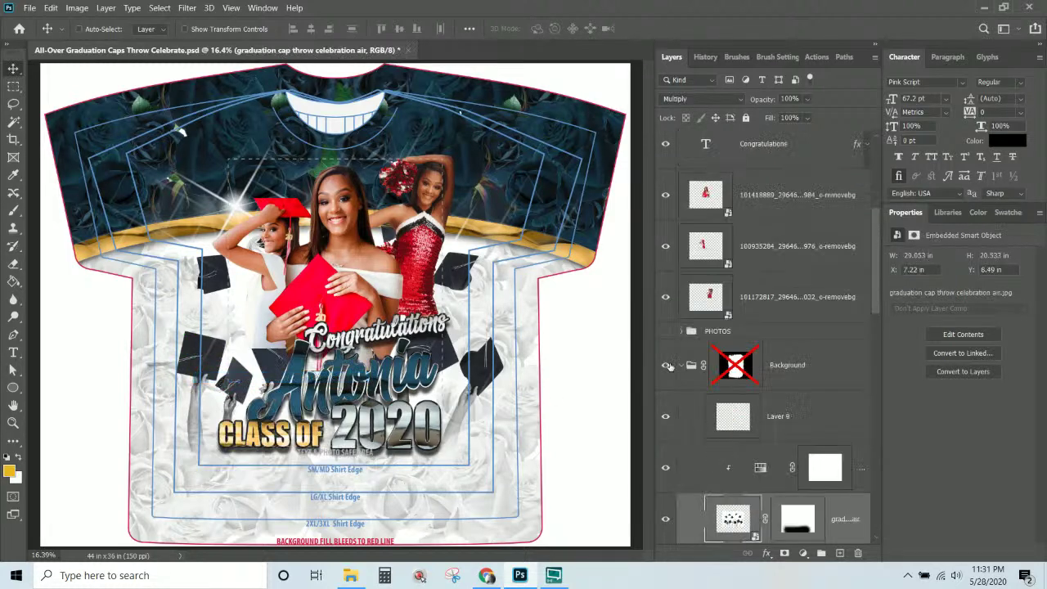
# Inspect the Blues and Cyans ranges of the Hue/Saturation 2 adjustment clipped to the thrown caps layer
pyautogui.click(765, 371)
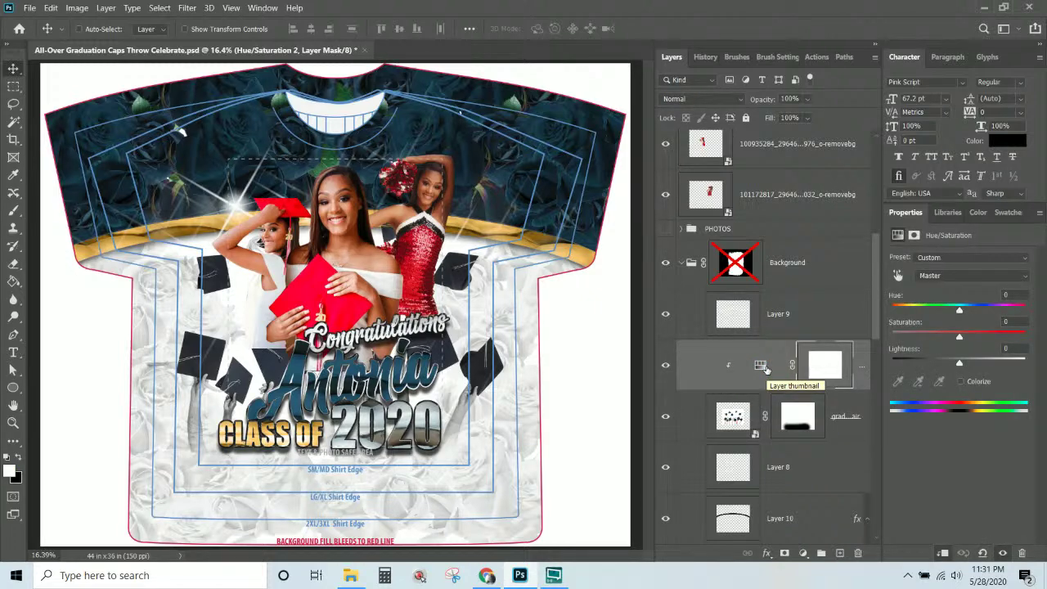
pyautogui.click(933, 277)
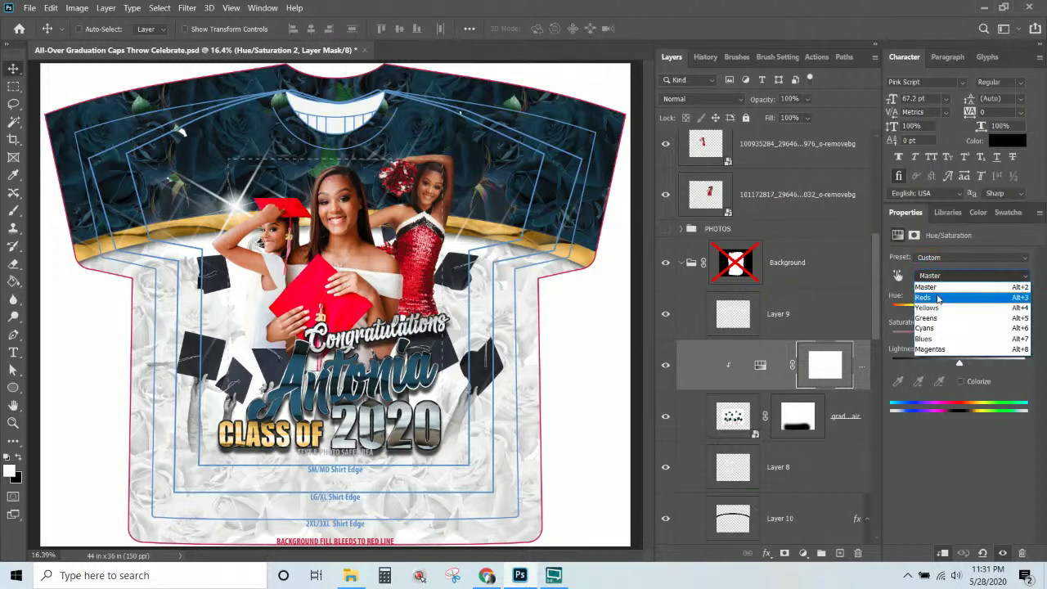
pyautogui.click(938, 339)
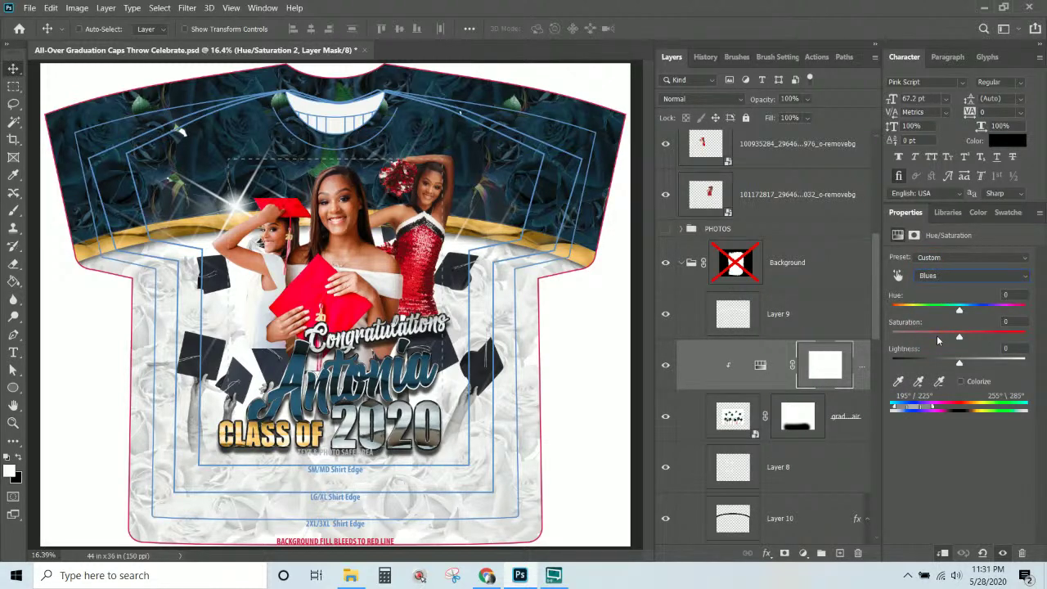
pyautogui.click(940, 276)
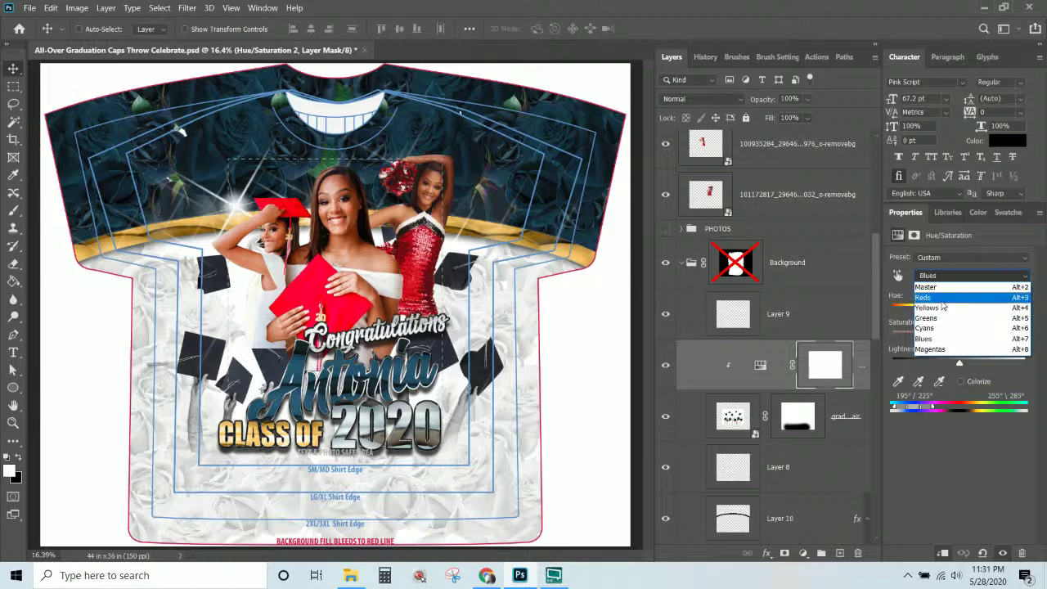
pyautogui.click(940, 328)
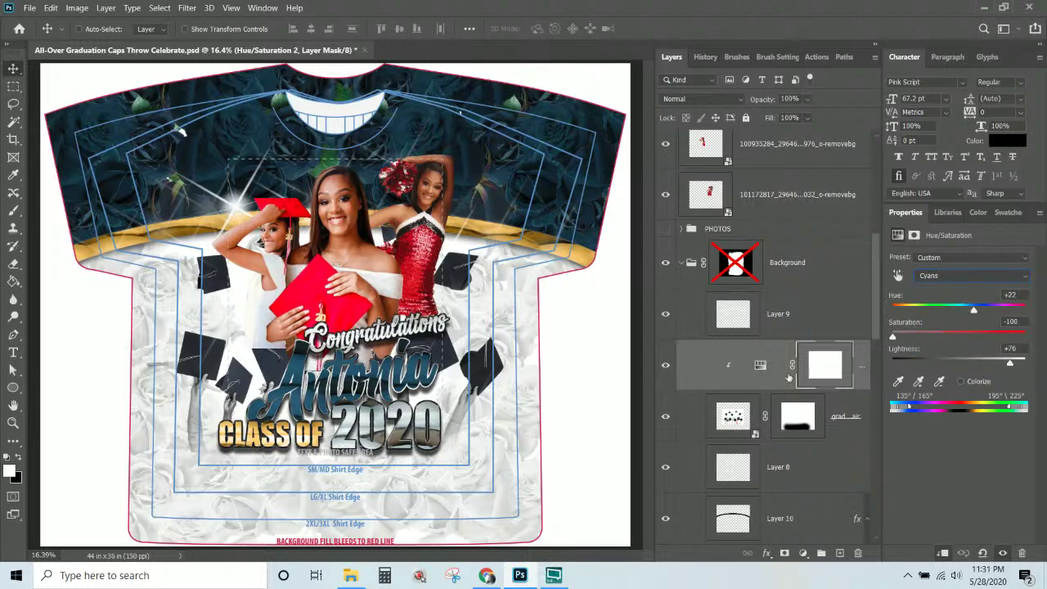
# Widen the layer list and rename the Hue/Saturation 2 adjustment layer as "cyan"
pyautogui.doubleClick(868, 370)
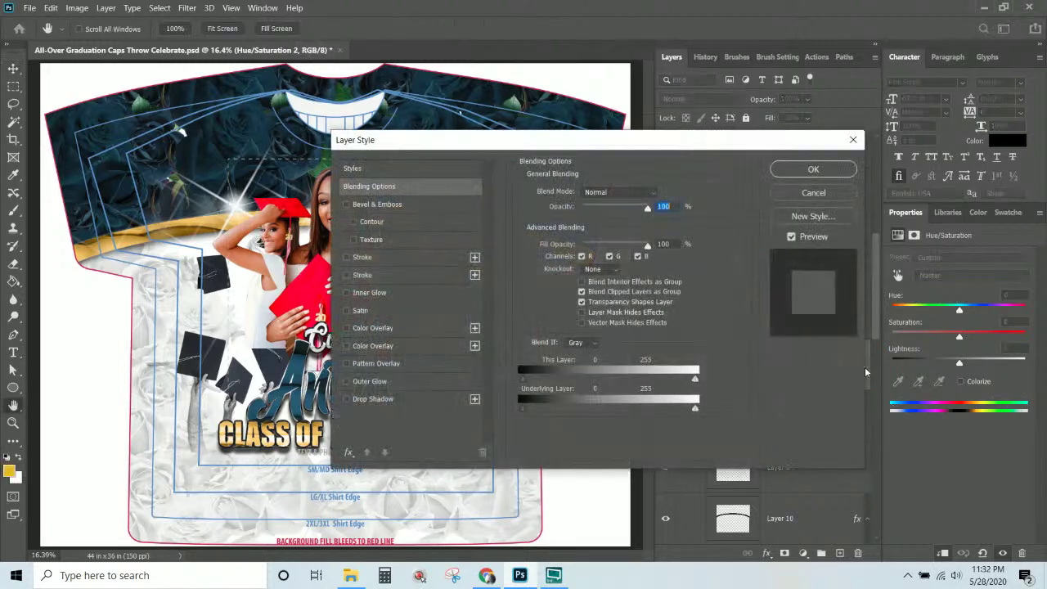
pyautogui.click(813, 193)
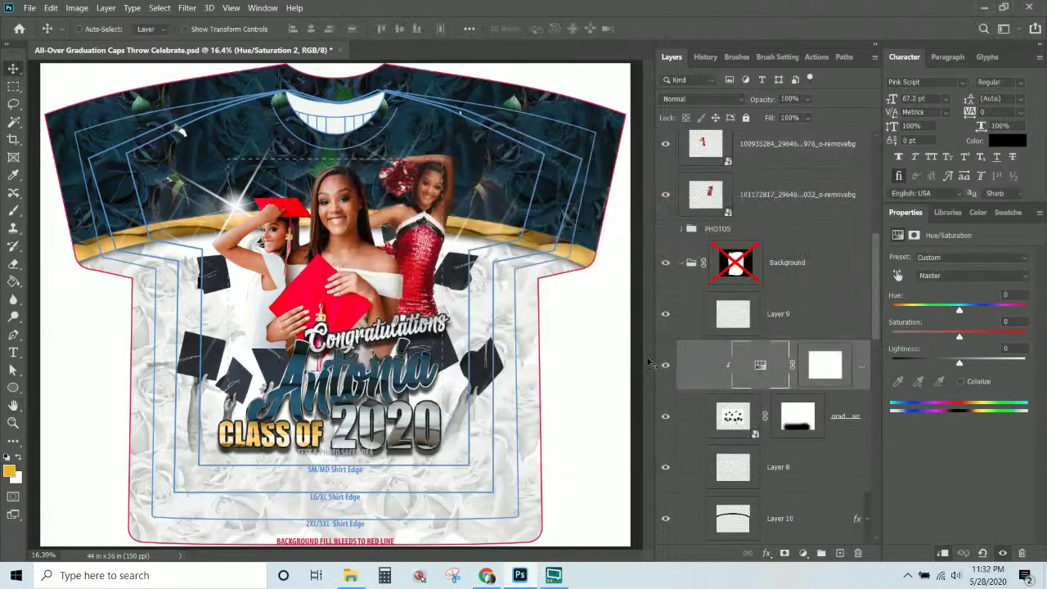
pyautogui.moveTo(652, 389); pyautogui.dragTo(579, 394)
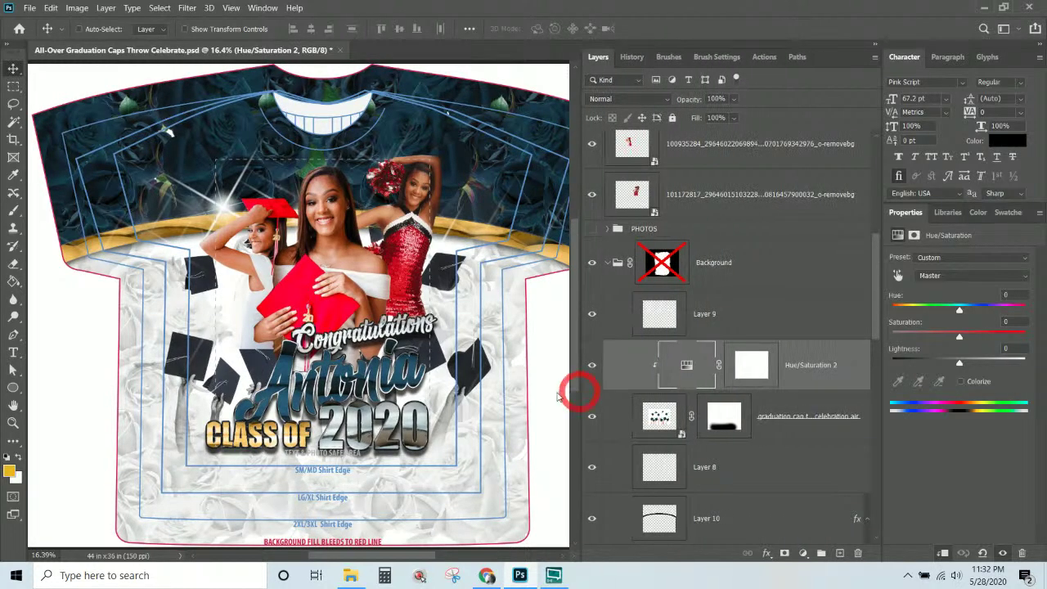
pyautogui.doubleClick(813, 365)
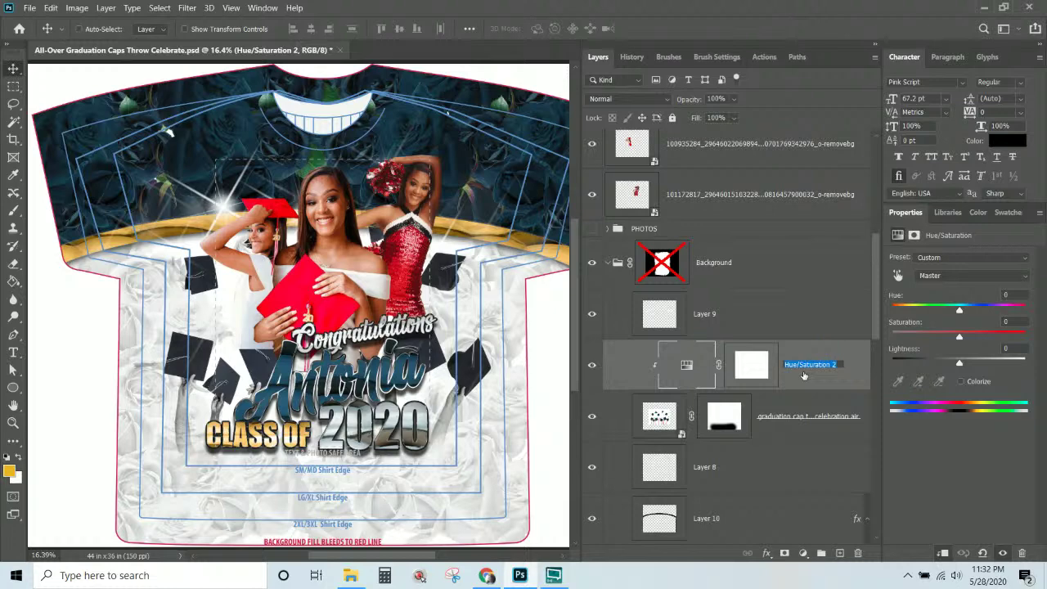
pyautogui.write('cyan')
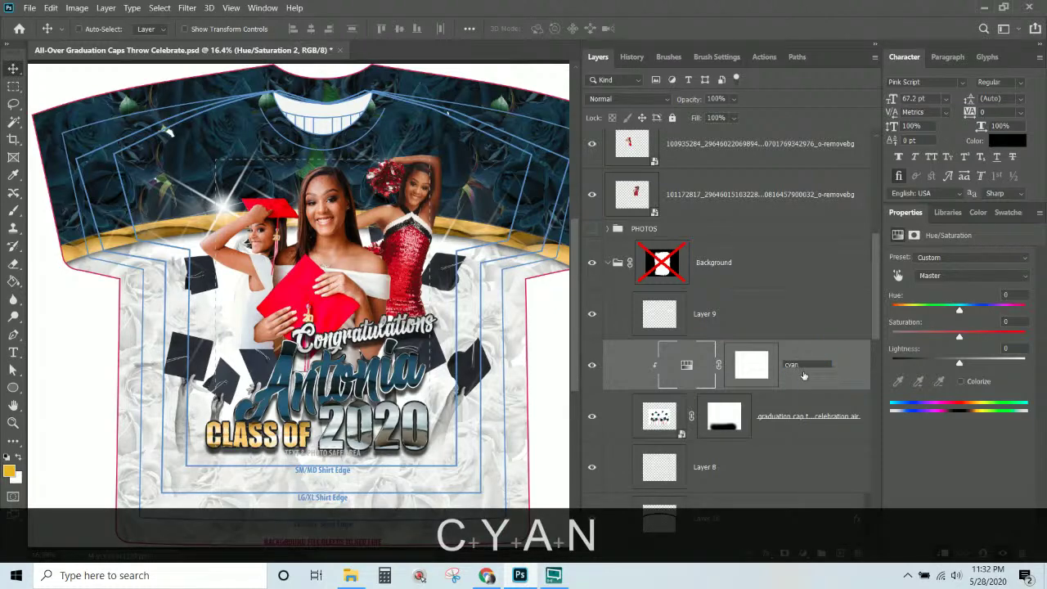
pyautogui.press('Return')
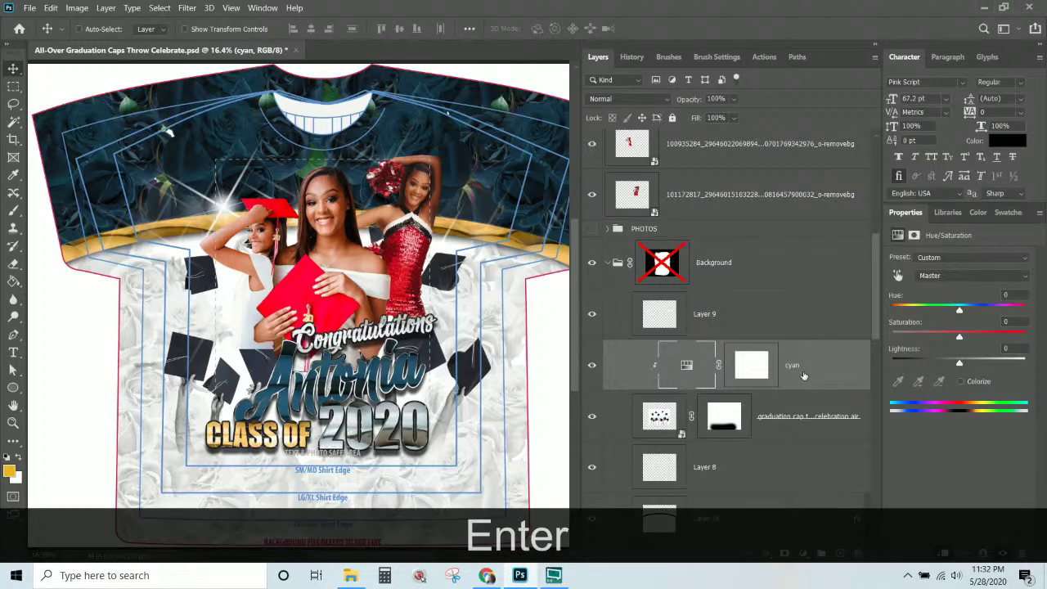
# Try a higher Cyans saturation on the "cyan" adjustment layer and return it to -100
pyautogui.click(949, 278)
pyautogui.click(939, 328)
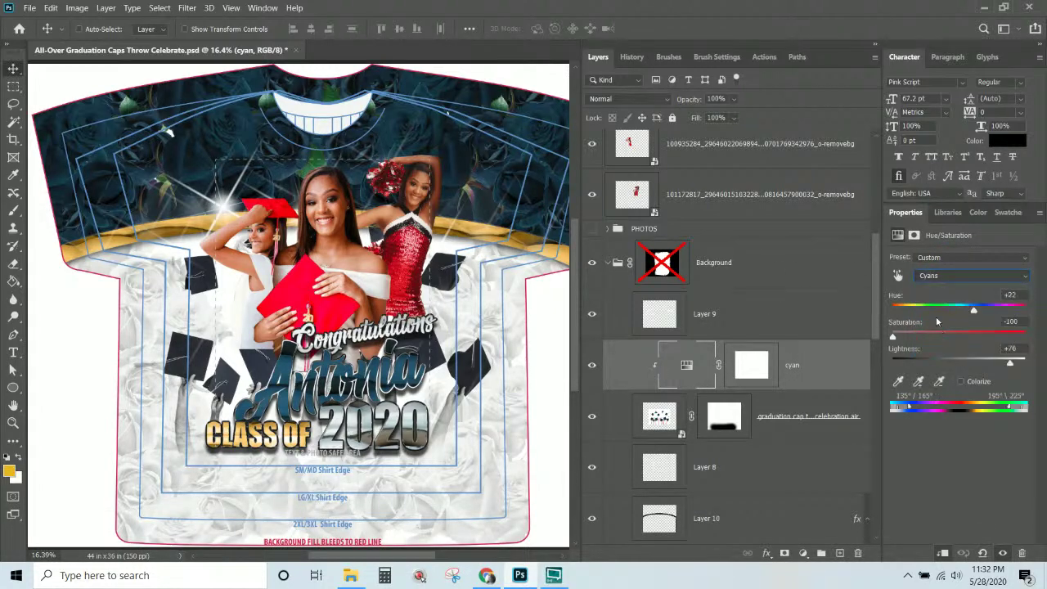
pyautogui.moveTo(895, 341); pyautogui.dragTo(978, 340)
pyautogui.moveTo(977, 337); pyautogui.dragTo(857, 340)
# Try Reds saturation +36 and lightness -12 on the "cyan" adjustment layer and return both to -100
pyautogui.click(946, 278)
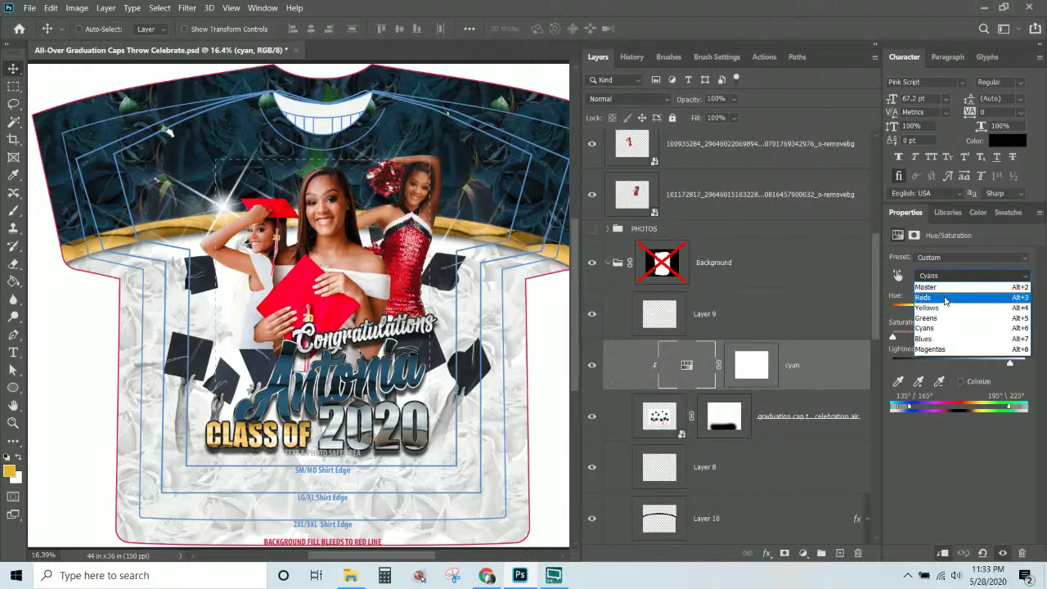
pyautogui.click(945, 301)
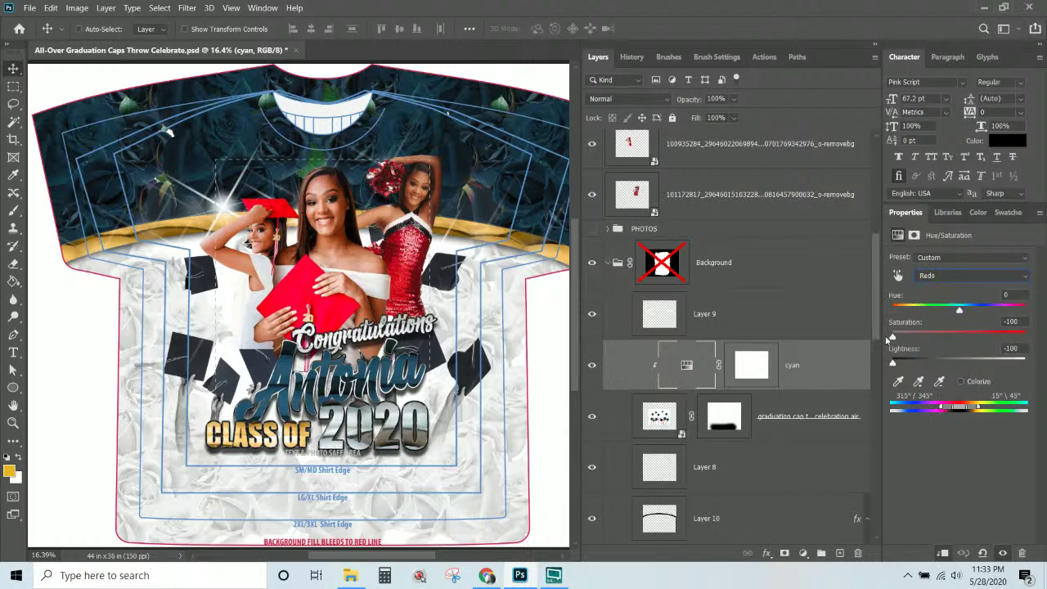
pyautogui.moveTo(892, 338); pyautogui.dragTo(985, 344)
pyautogui.click(951, 364)
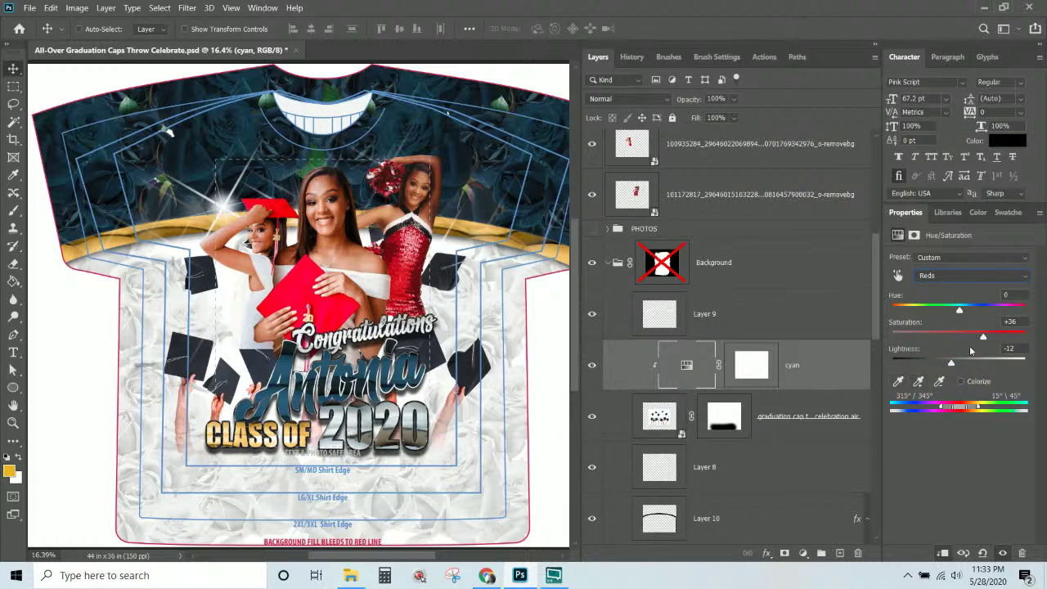
pyautogui.moveTo(983, 338); pyautogui.dragTo(960, 341)
pyautogui.moveTo(950, 363); pyautogui.dragTo(885, 369)
pyautogui.moveTo(959, 339); pyautogui.dragTo(881, 344)
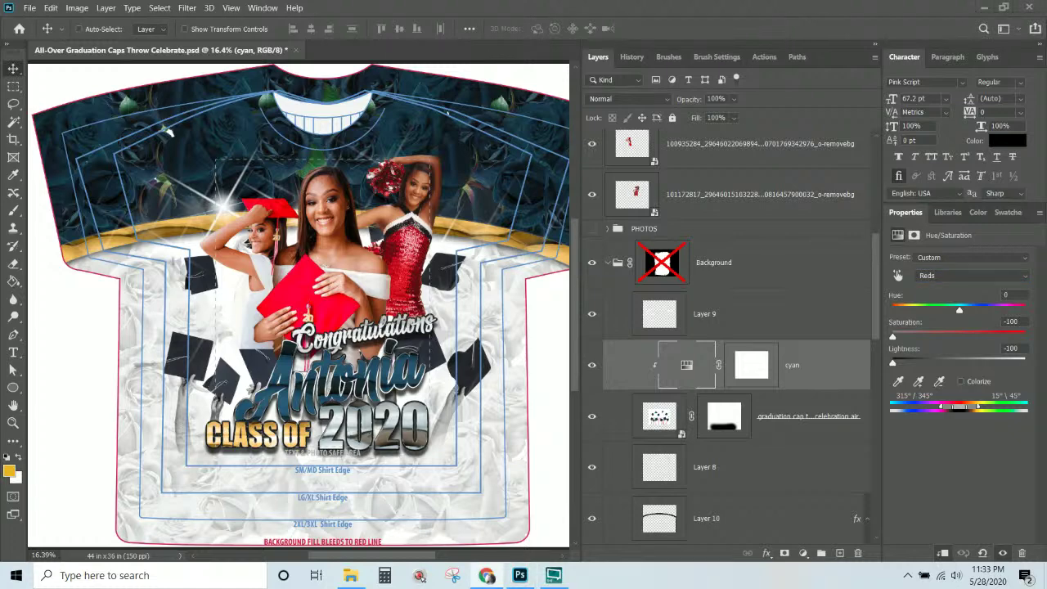
# Replace the large script name above CLASS OF 2020 with the copied graduate's first name and commit the text
pyautogui.hotkey('ctrl', 'c')
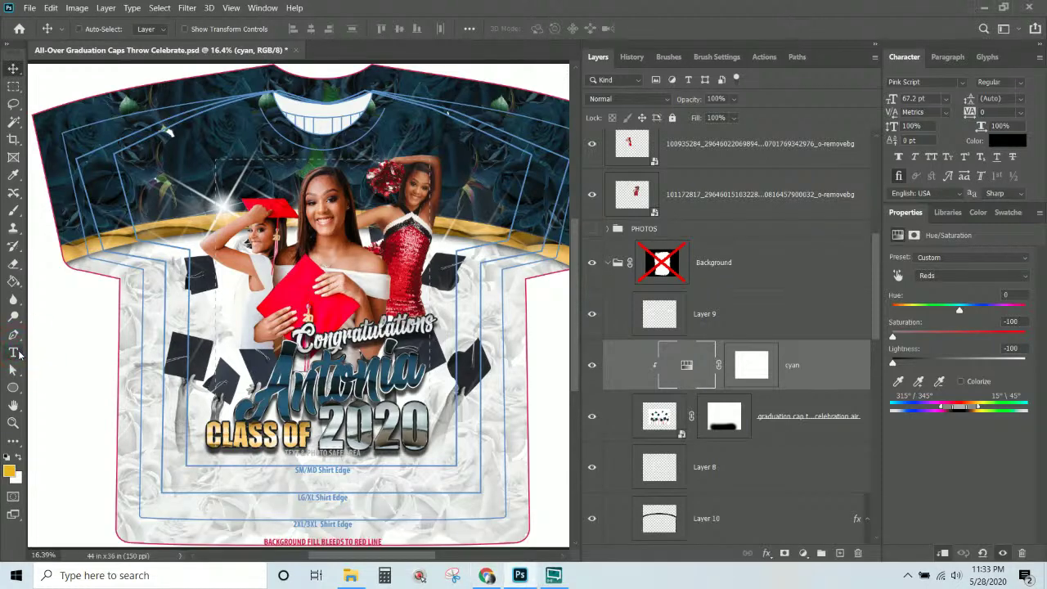
pyautogui.press('t')
pyautogui.click(304, 374)
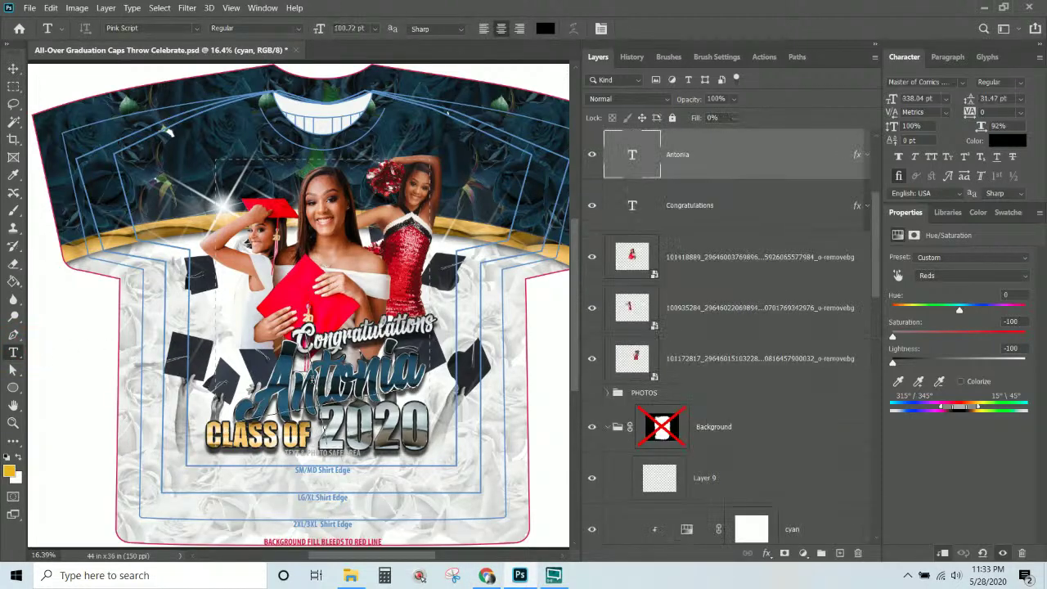
pyautogui.hotkey('ctrl', 'a')
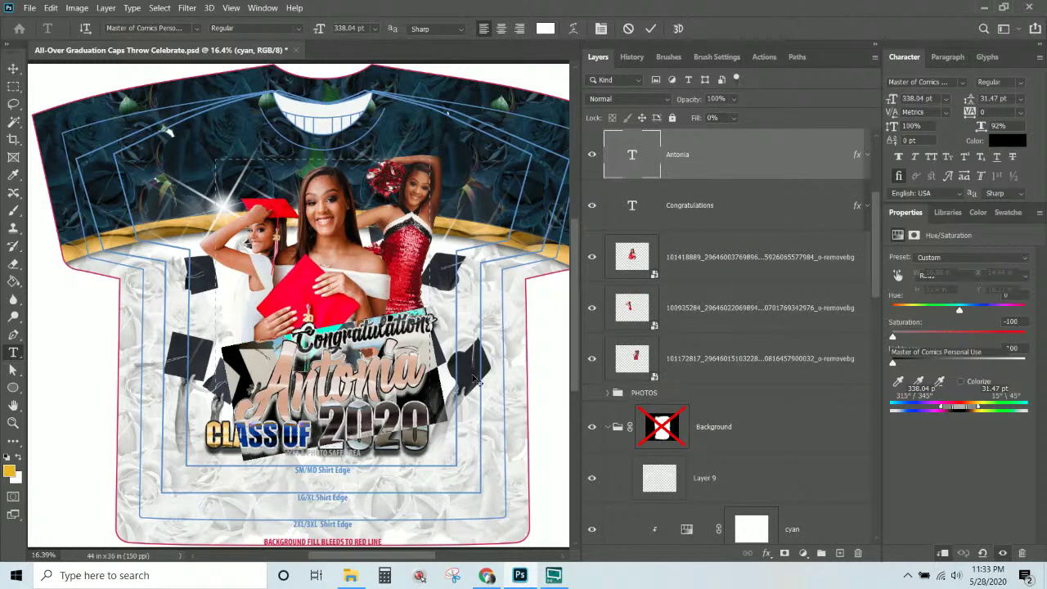
pyautogui.hotkey('ctrl', 'v')
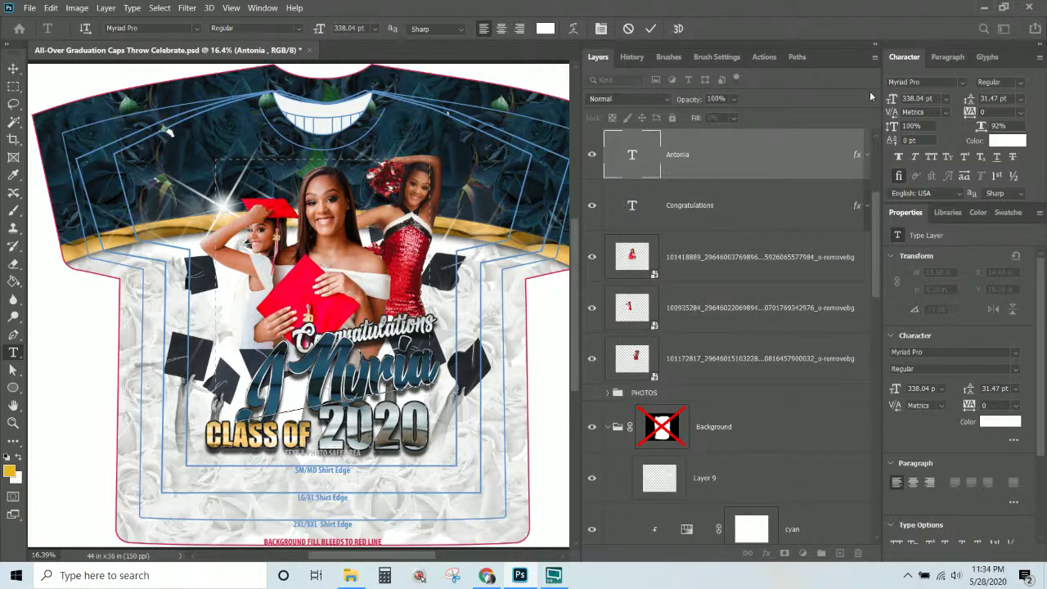
pyautogui.press('ctrl+KP_Add')
pyautogui.press('ctrl+KP_Add')
pyautogui.press('ctrl+KP_Add')
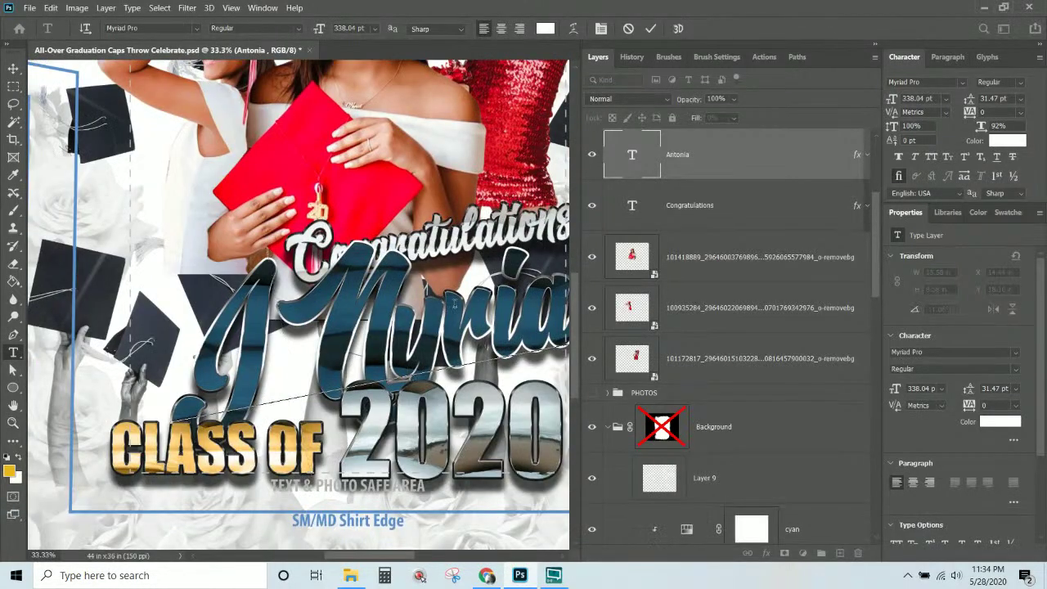
pyautogui.click(13, 68)
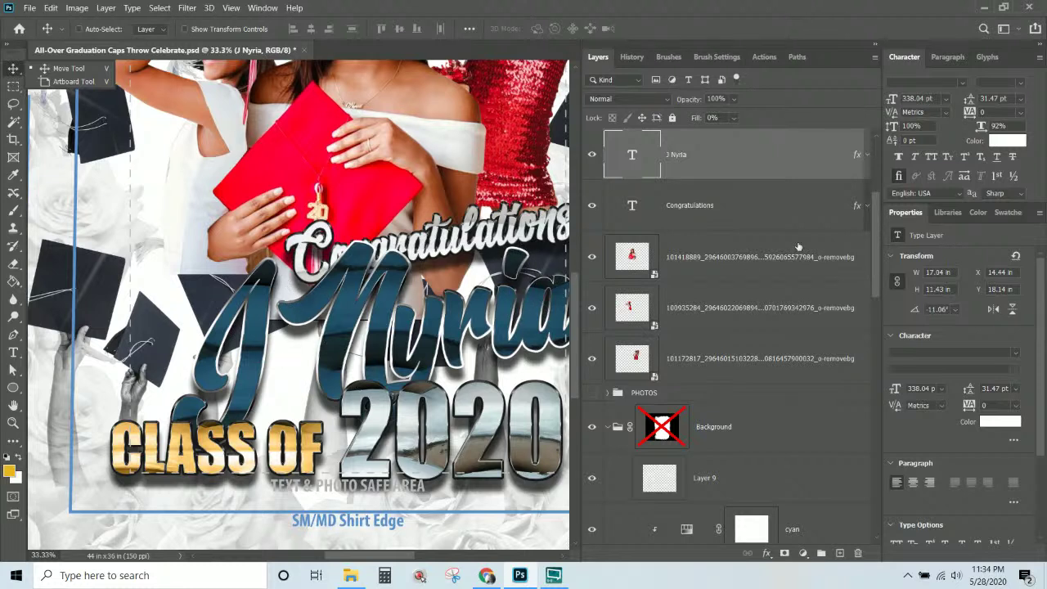
# Trace the name's i-dot with the Pen tool as a shape layer about 0.71 by 1.1 in and move it after the first letter as an apostrophe
pyautogui.click(760, 161)
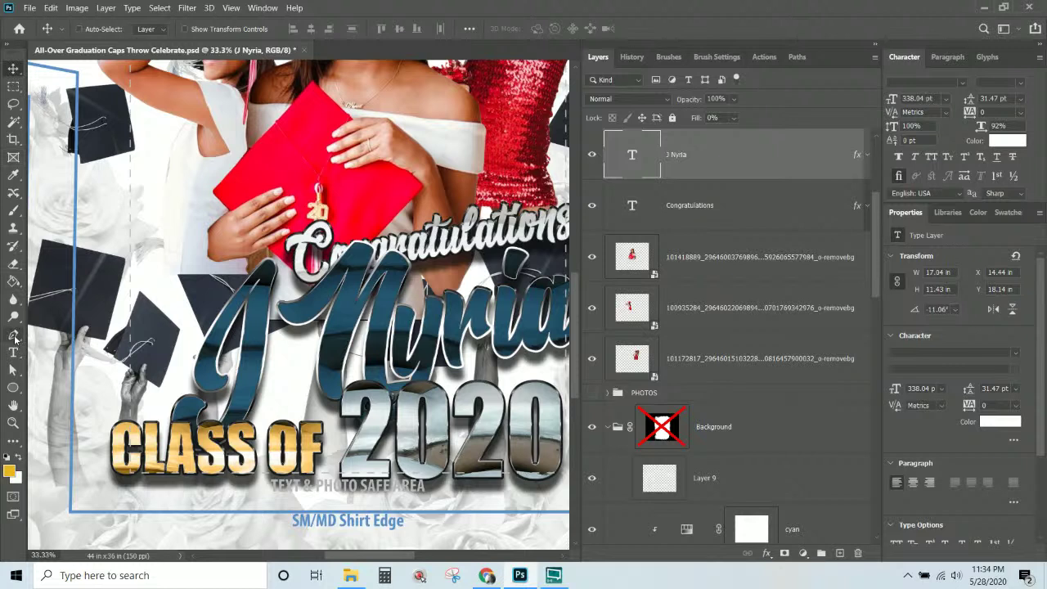
pyautogui.click(13, 335)
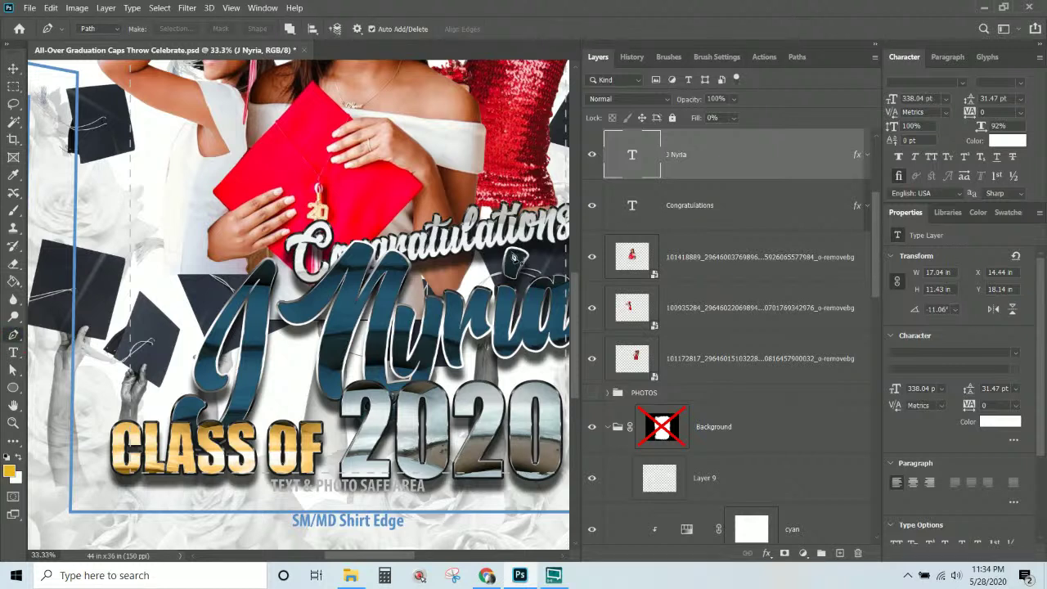
pyautogui.click(510, 251)
pyautogui.click(507, 278)
pyautogui.moveTo(507, 278); pyautogui.dragTo(518, 259)
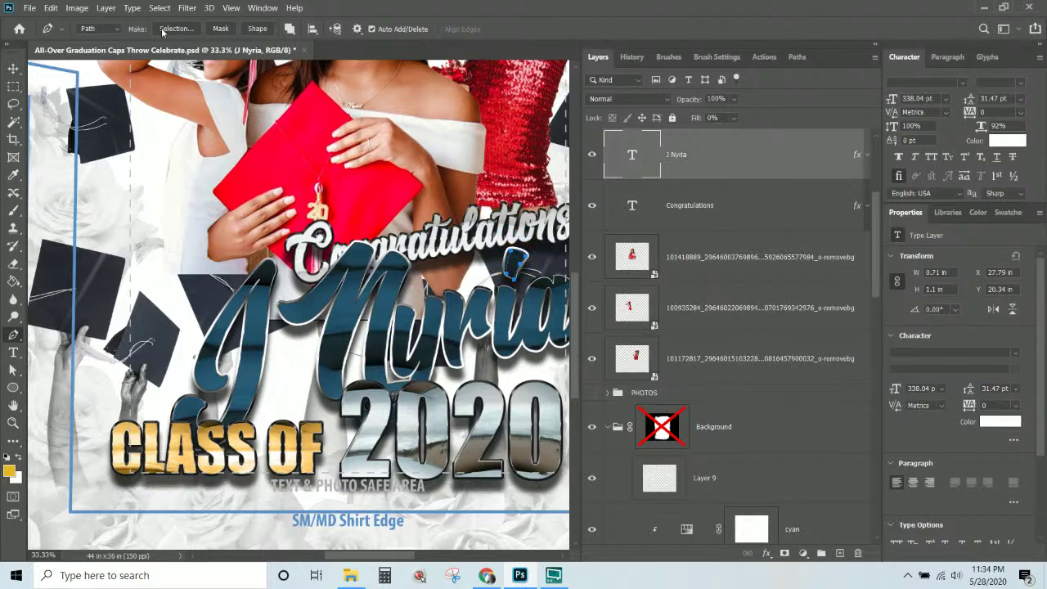
pyautogui.click(256, 29)
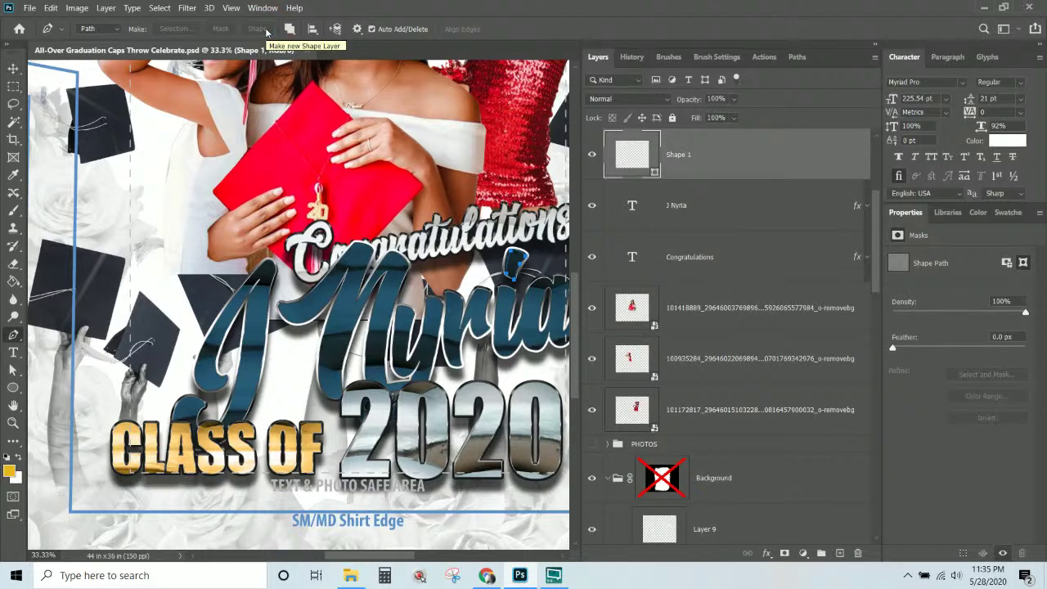
pyautogui.click(11, 70)
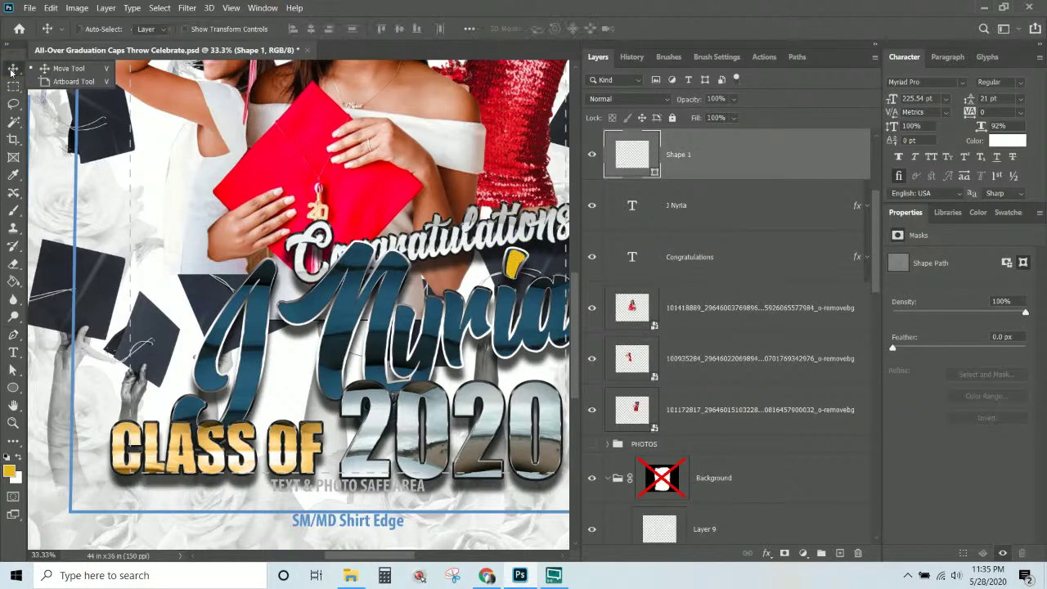
pyautogui.moveTo(517, 263); pyautogui.dragTo(290, 278)
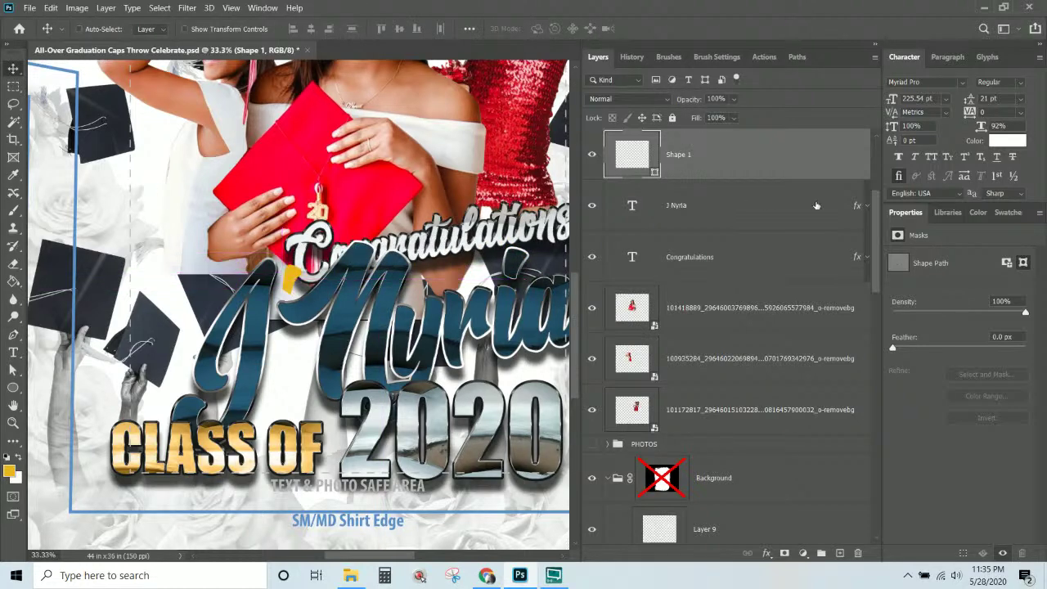
# Copy the layer style of the graduate's name text and paste it onto the Shape 1 apostrophe layer
pyautogui.scroll(1, 726, 223)
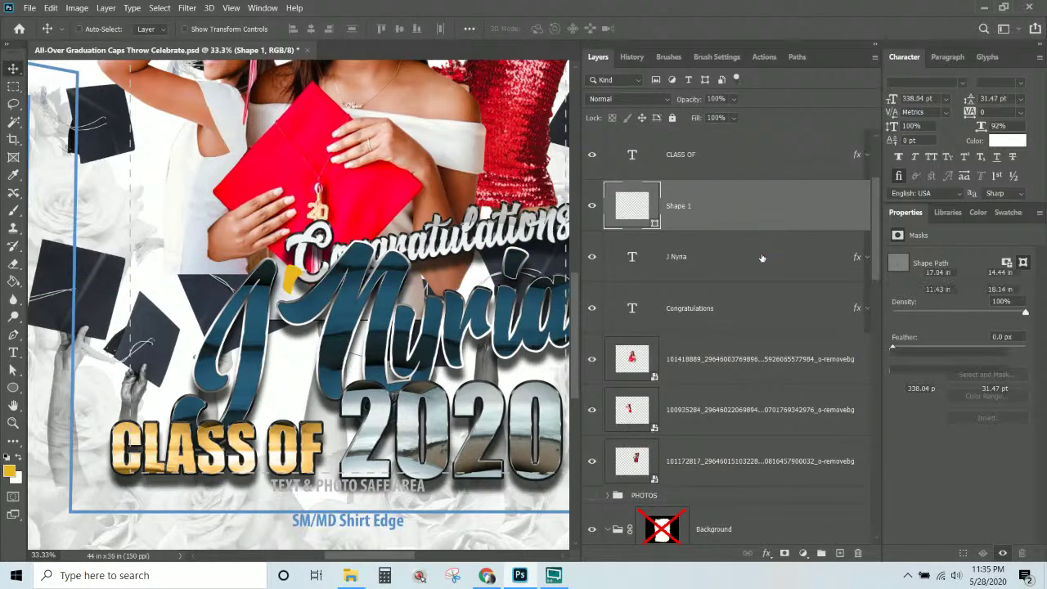
pyautogui.click(761, 260)
pyautogui.rightClick(768, 270)
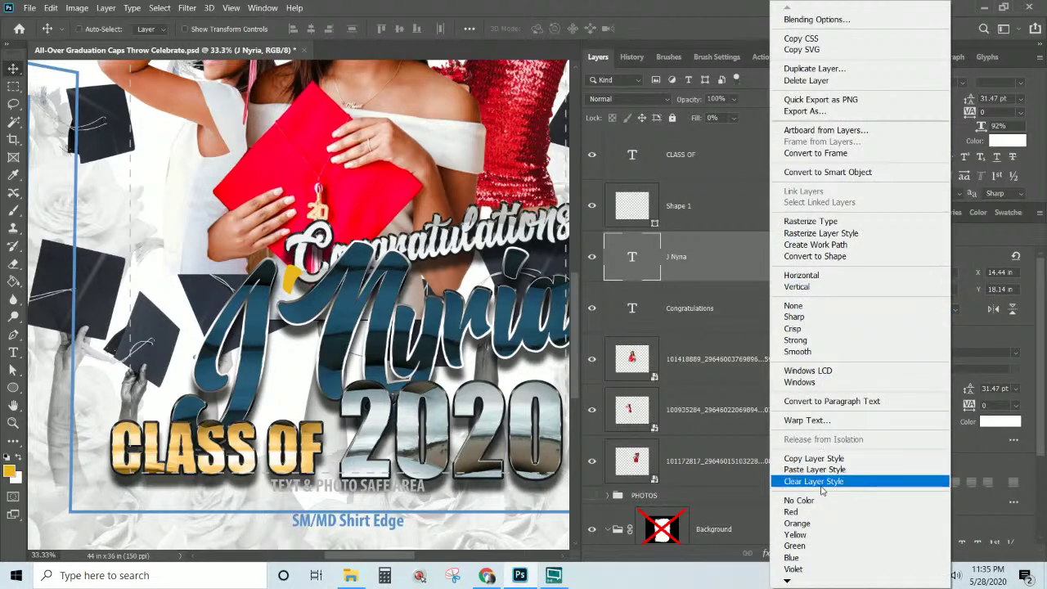
pyautogui.click(814, 458)
pyautogui.rightClick(726, 208)
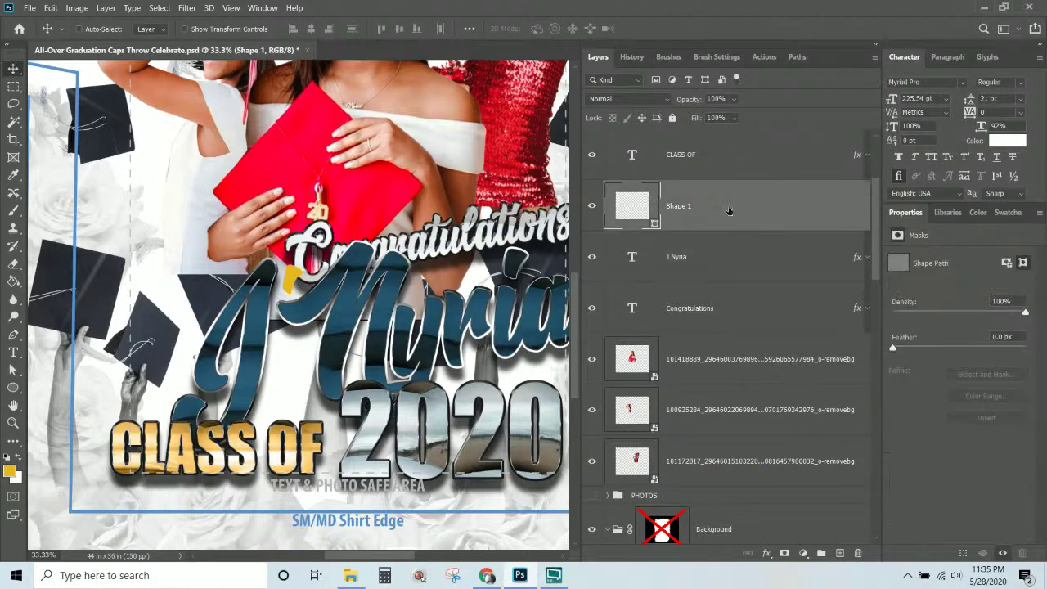
pyautogui.click(807, 311)
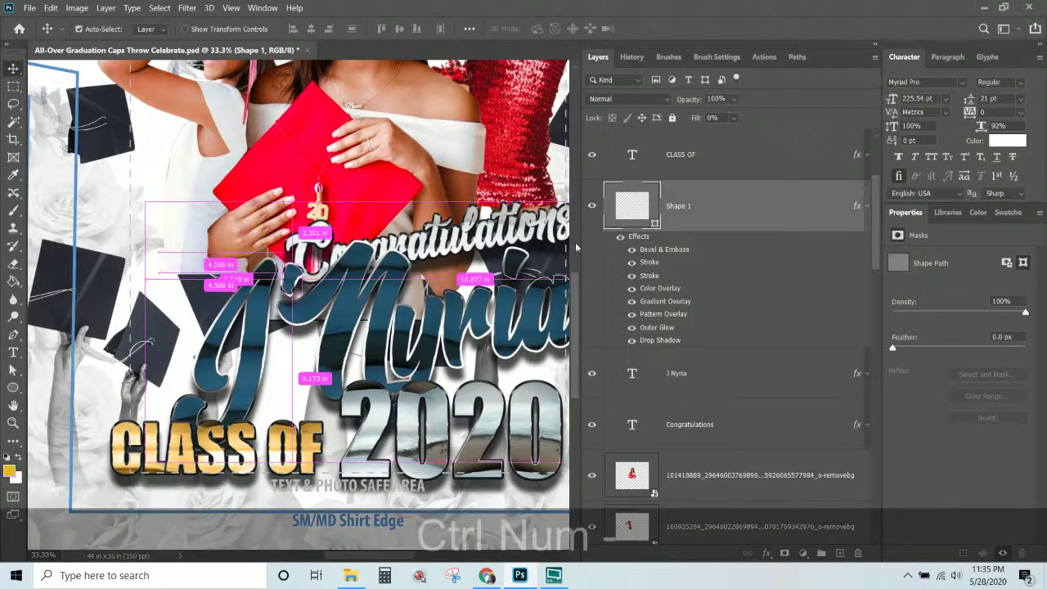
# Flip the Shape 1 apostrophe horizontally, rotate it to slant after the name's first letter, and commit the transform
pyautogui.press('ctrl+KP_Subtract')
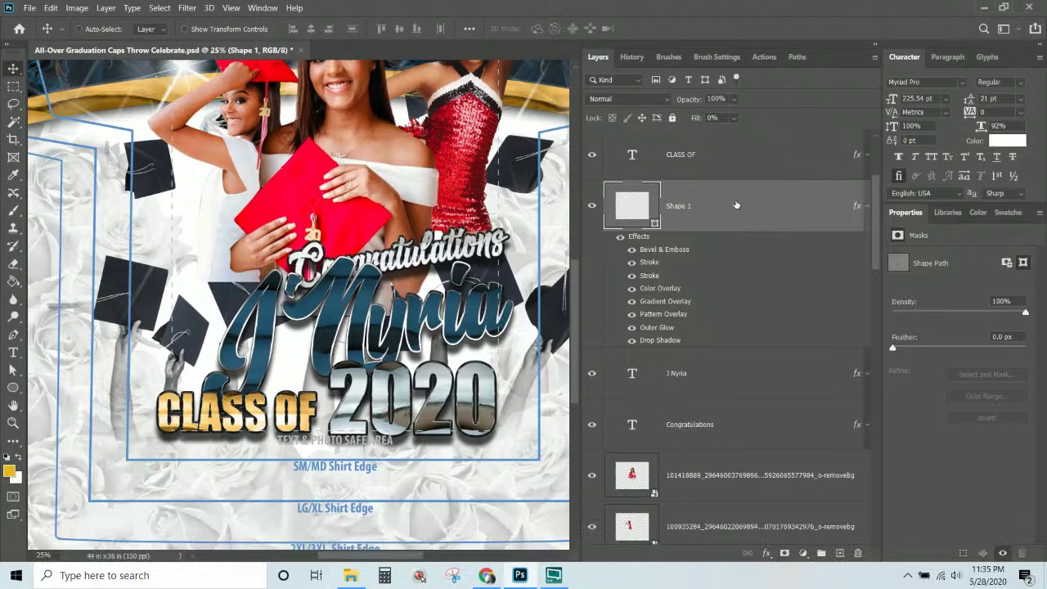
pyautogui.hotkey('ctrl', 't')
pyautogui.rightClick(294, 284)
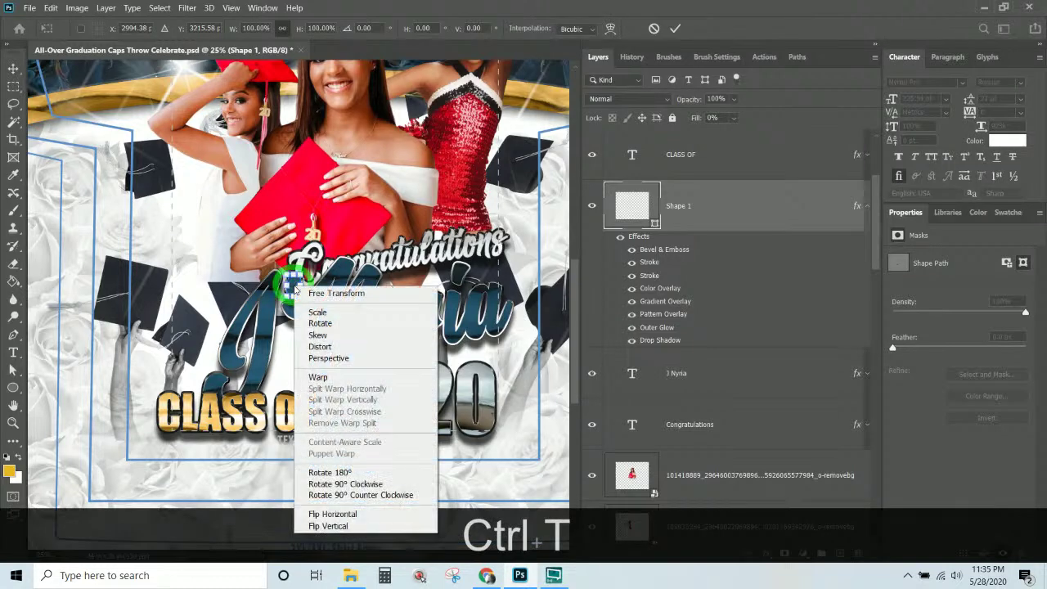
pyautogui.click(369, 515)
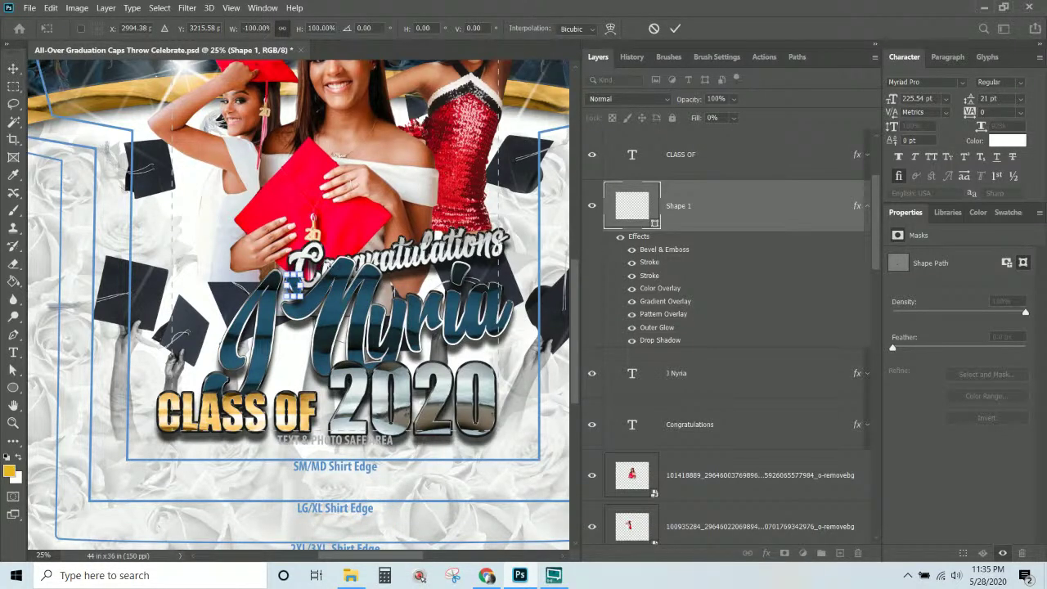
pyautogui.moveTo(330, 245); pyautogui.dragTo(342, 265)
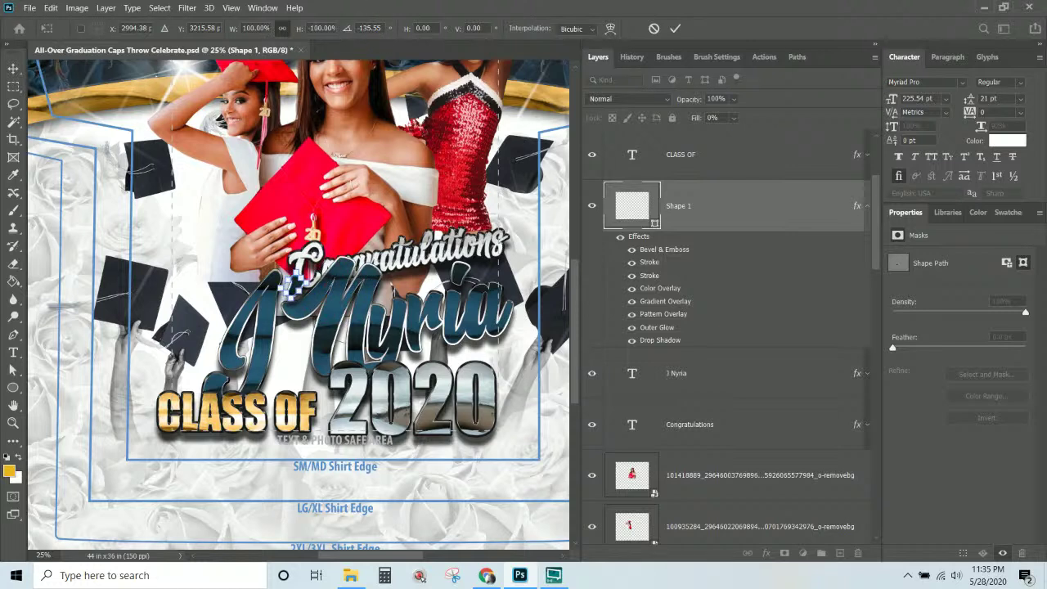
pyautogui.press('Return')
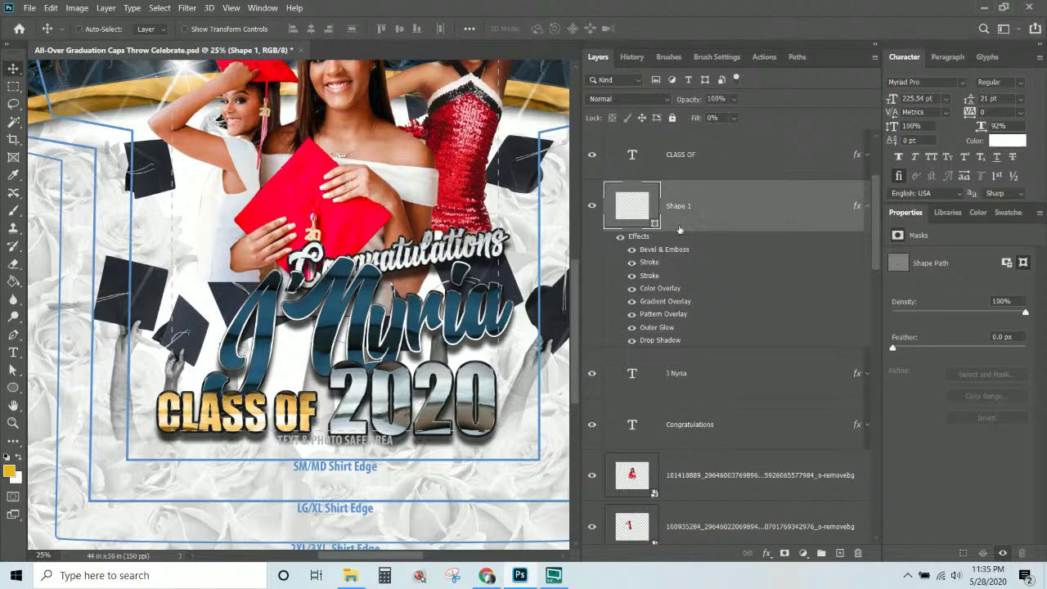
# Add a second Color Overlay to the graduate's name text layer style and turn off the original overlay beneath it
pyautogui.press('ctrl+KP_Add')
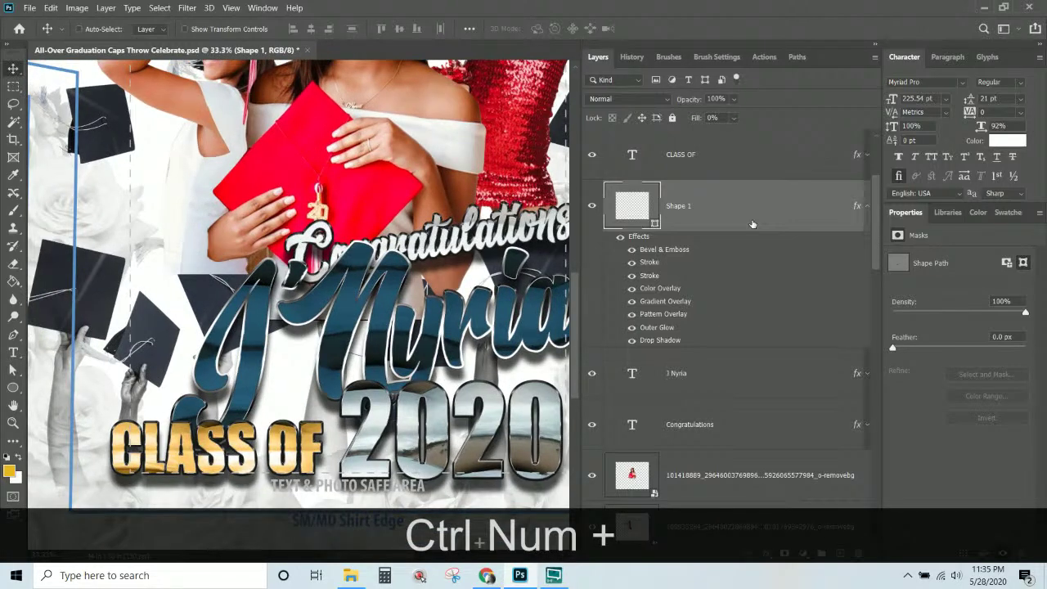
pyautogui.press('ctrl+KP_Subtract')
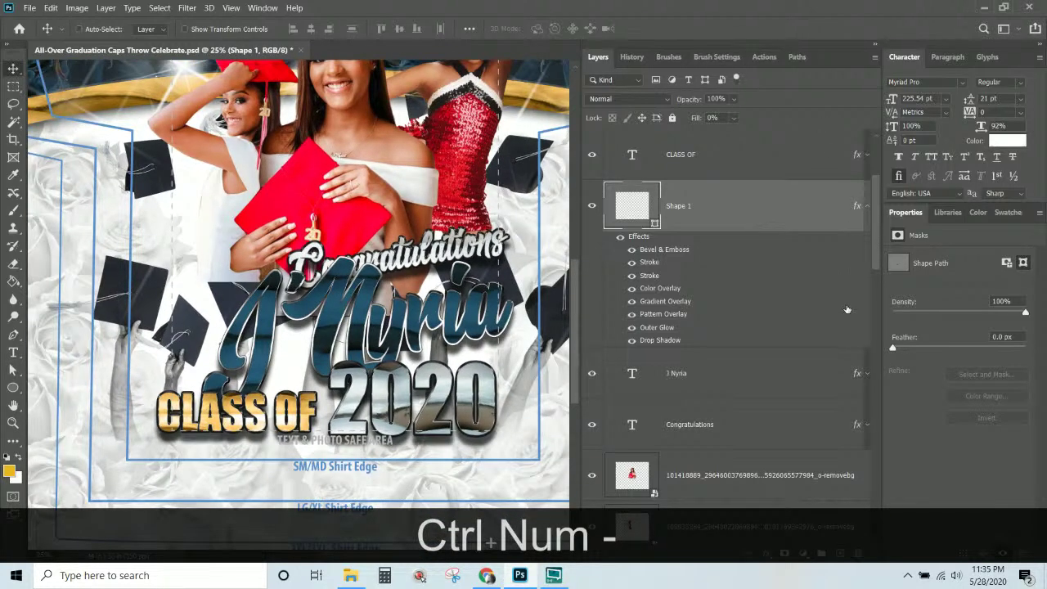
pyautogui.scroll(-2, 367, 173)
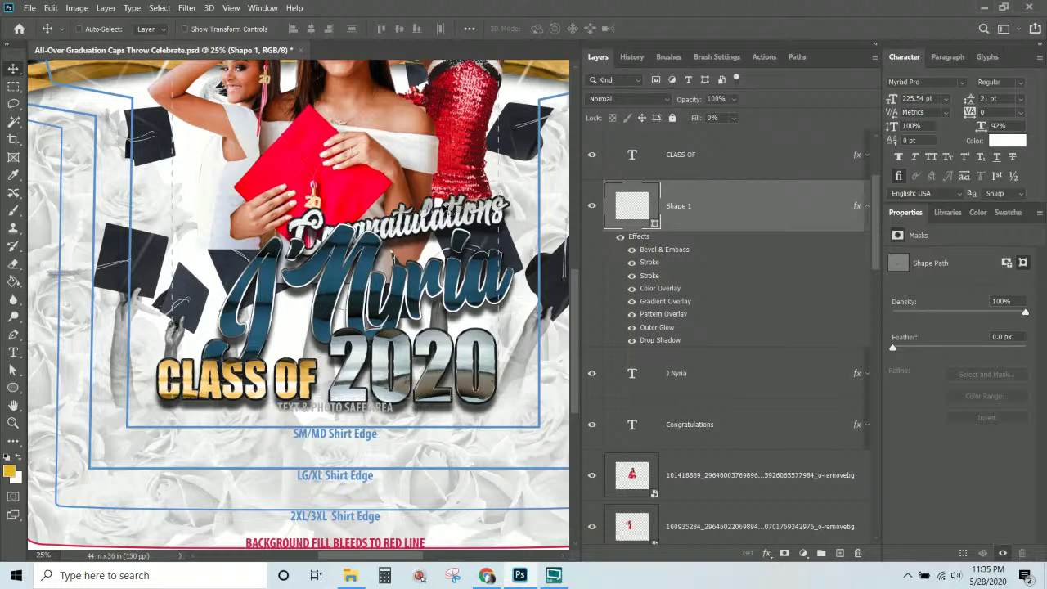
pyautogui.scroll(5, 448, 211)
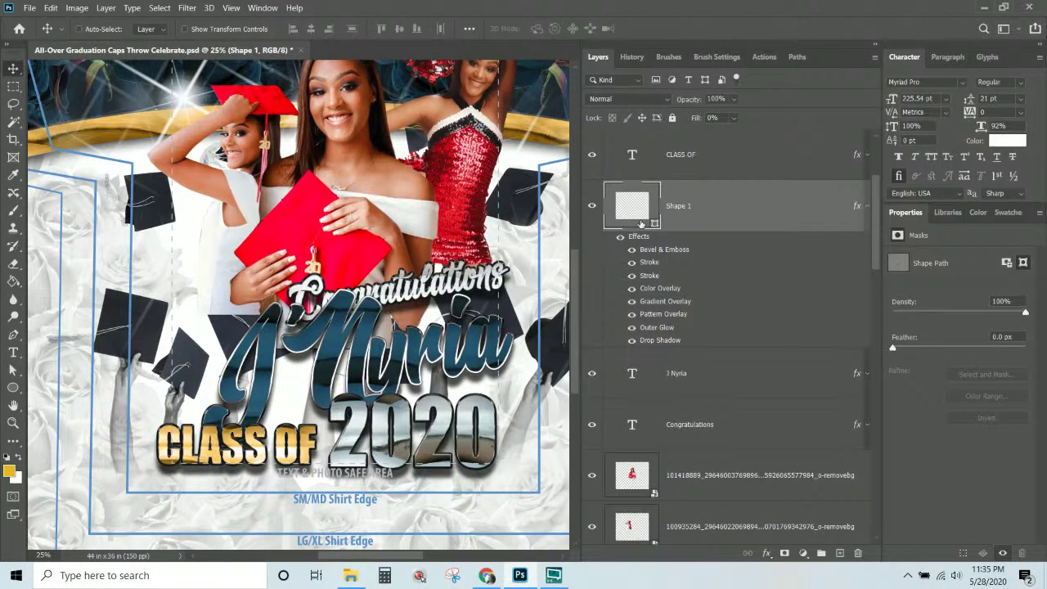
pyautogui.click(855, 373)
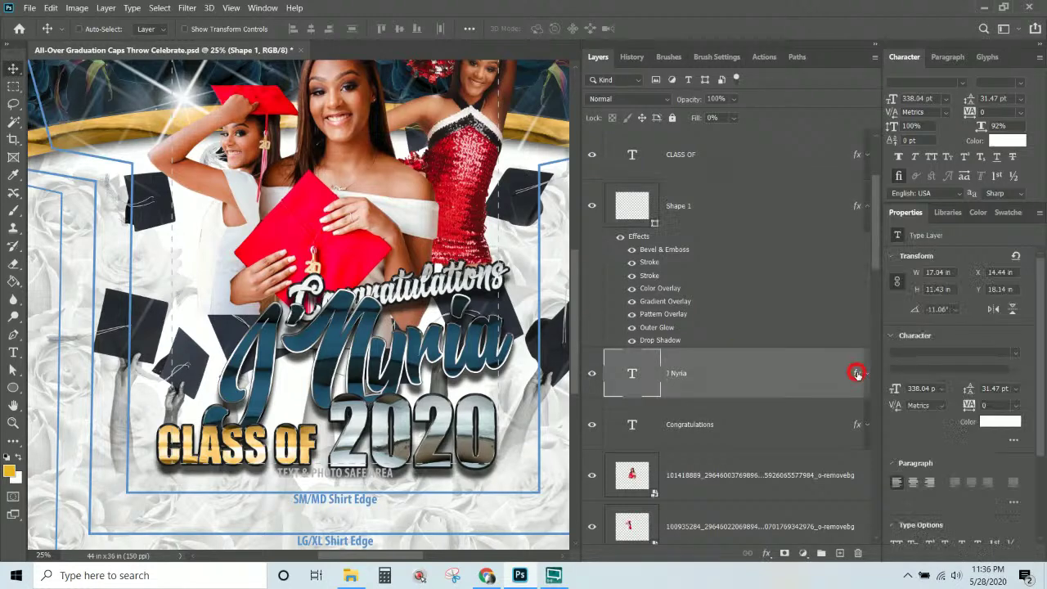
pyautogui.doubleClick(857, 374)
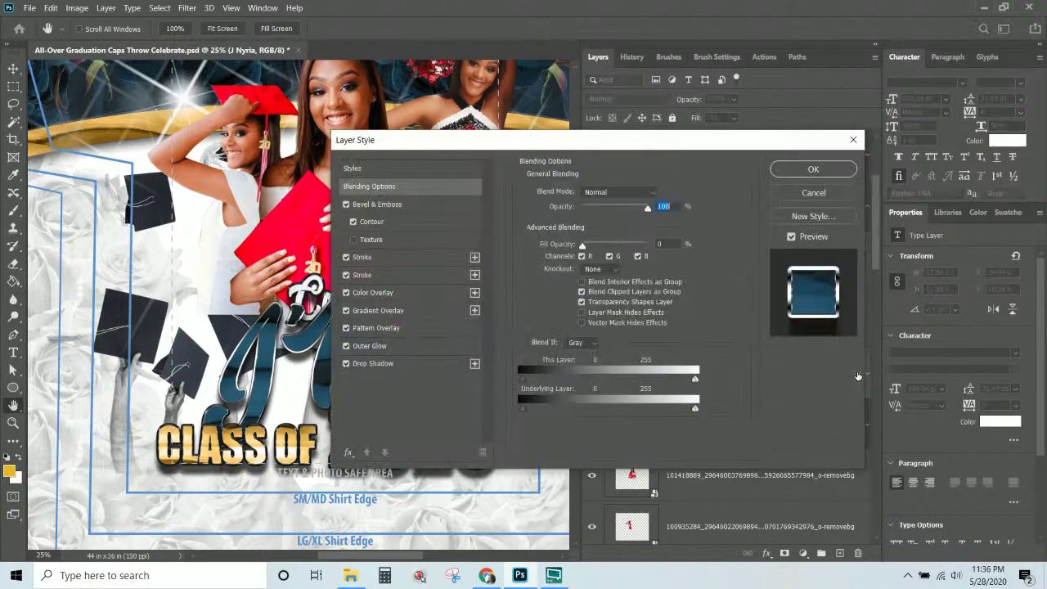
pyautogui.click(388, 293)
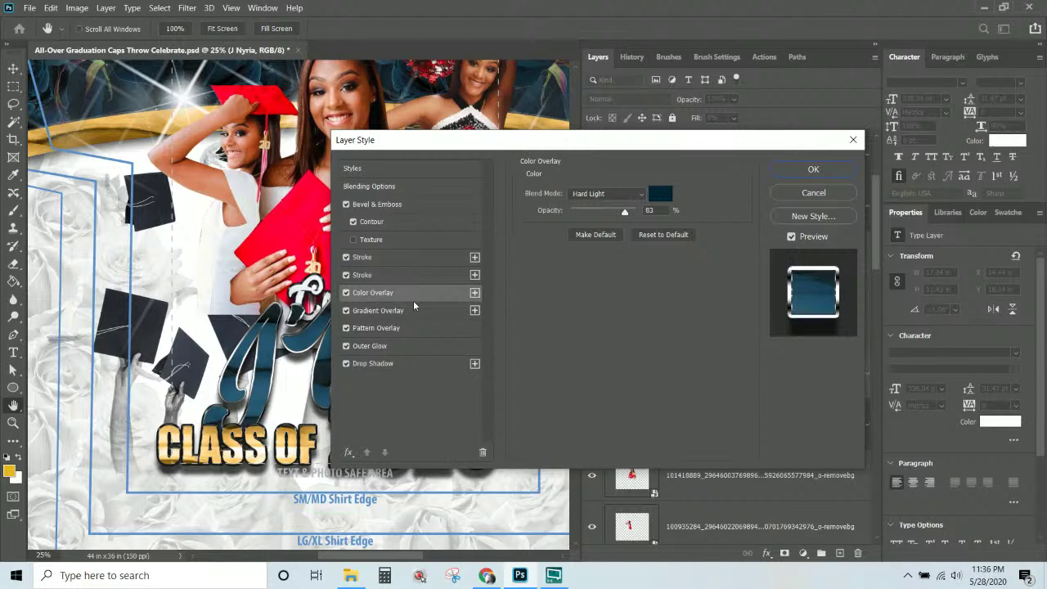
pyautogui.click(475, 293)
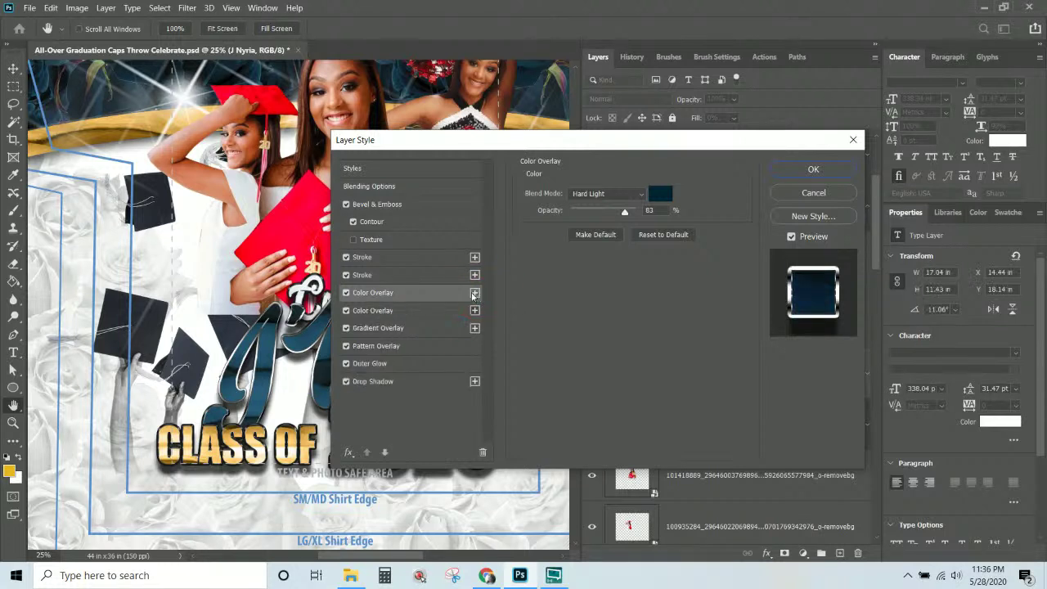
pyautogui.click(345, 310)
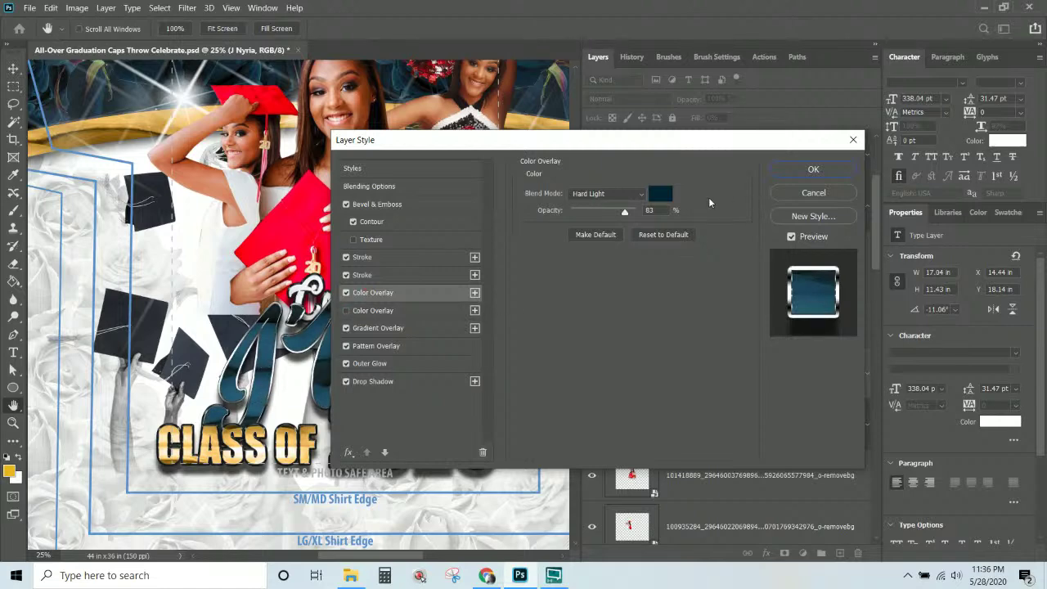
# Recolor the name's upper Color Overlay to red #d8040b sampled from the graduation cap, keep Hard Light blending, and apply the style
pyautogui.click(666, 197)
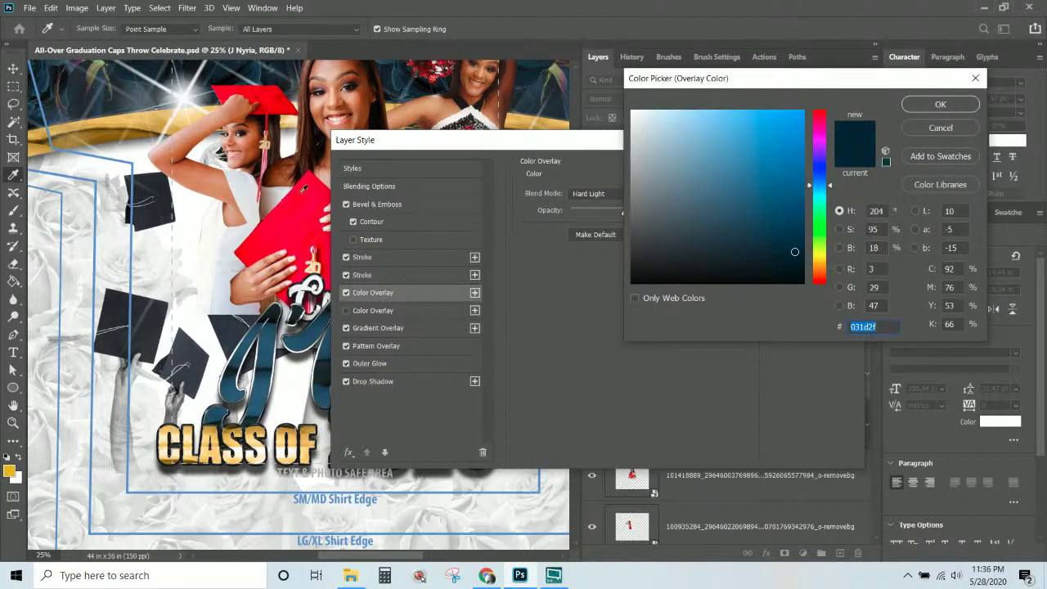
pyautogui.click(304, 189)
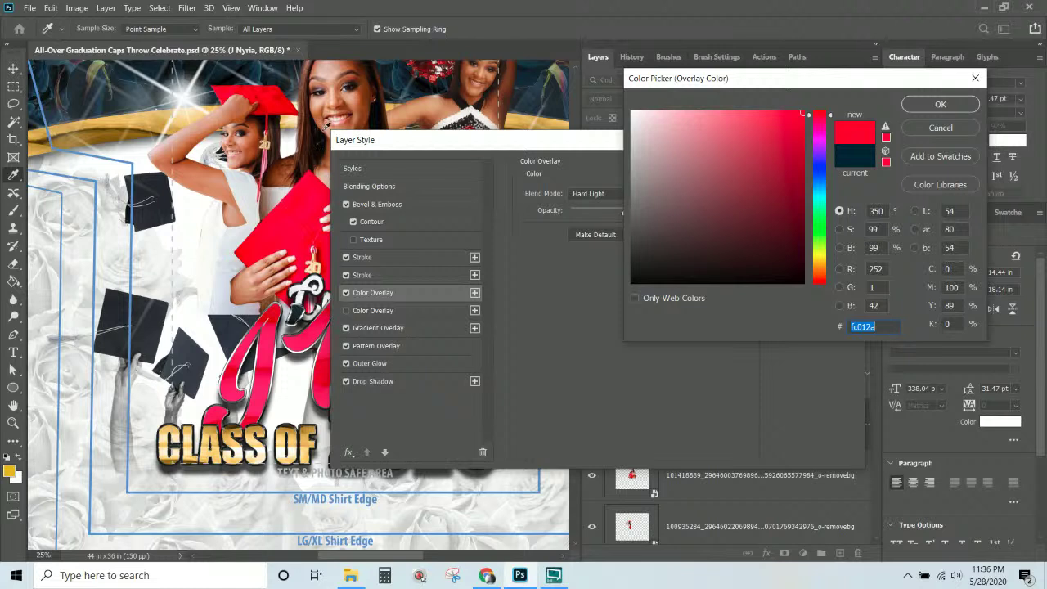
pyautogui.click(304, 201)
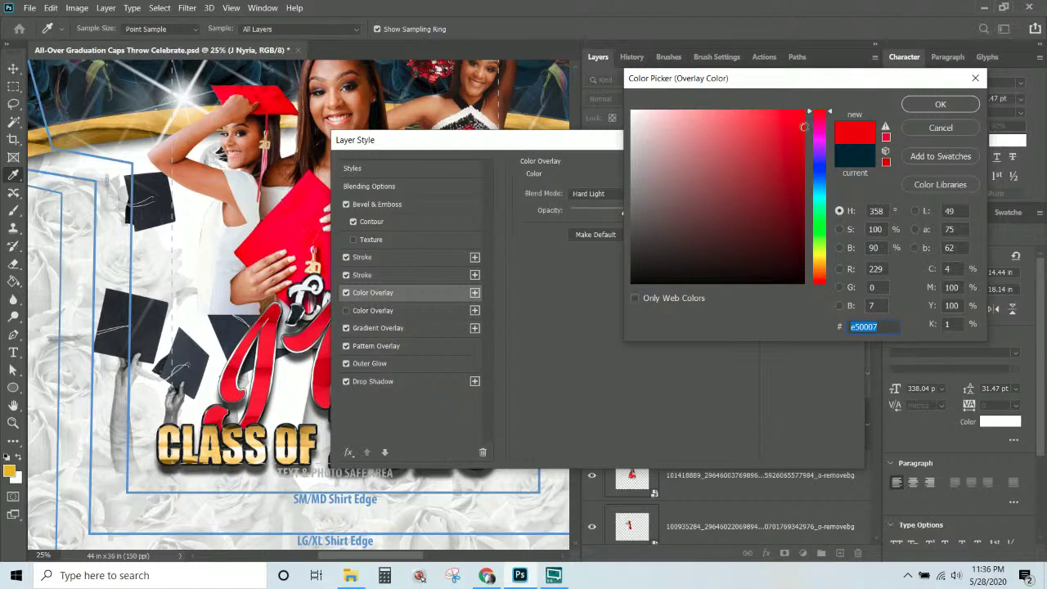
pyautogui.click(940, 105)
pyautogui.moveTo(594, 142); pyautogui.dragTo(777, 131)
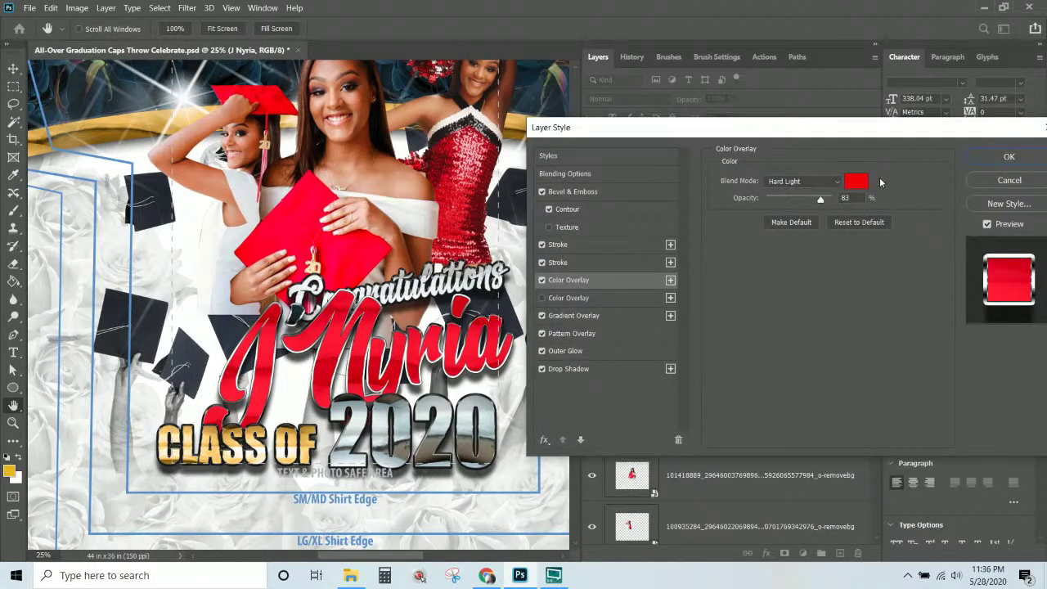
pyautogui.click(855, 181)
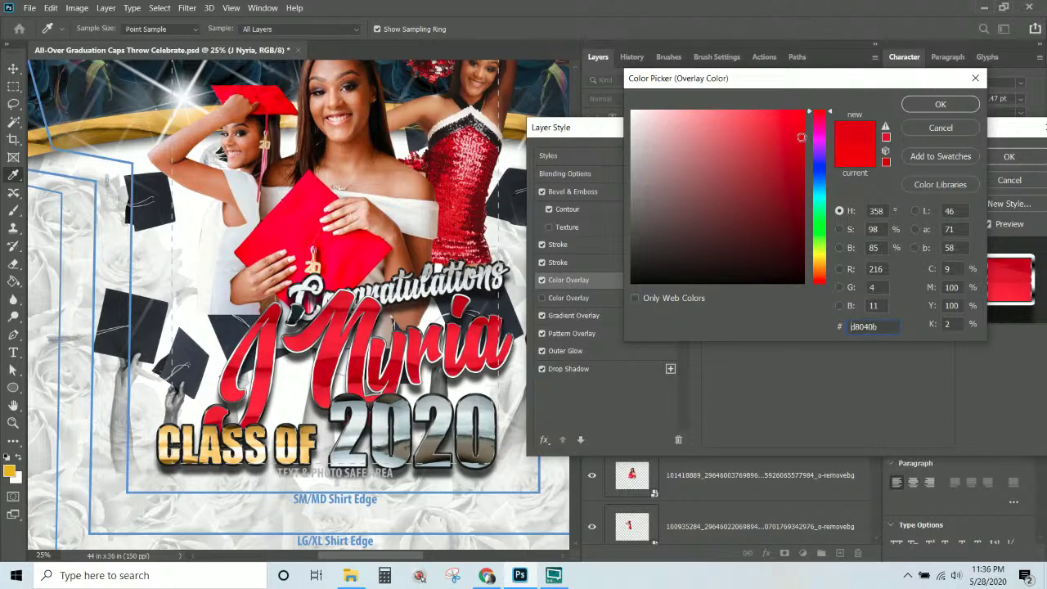
pyautogui.click(917, 109)
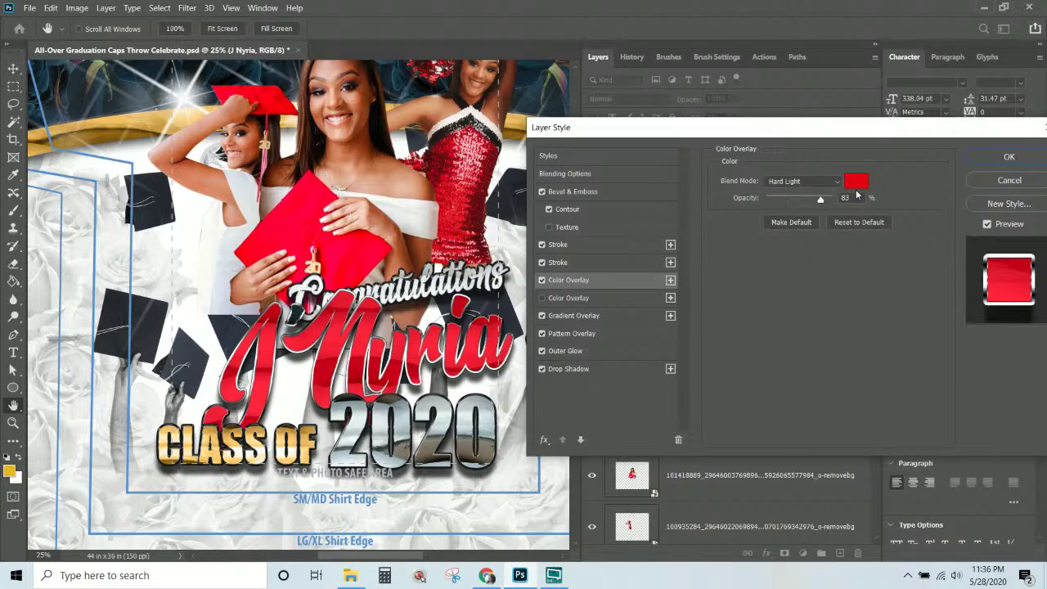
pyautogui.click(802, 182)
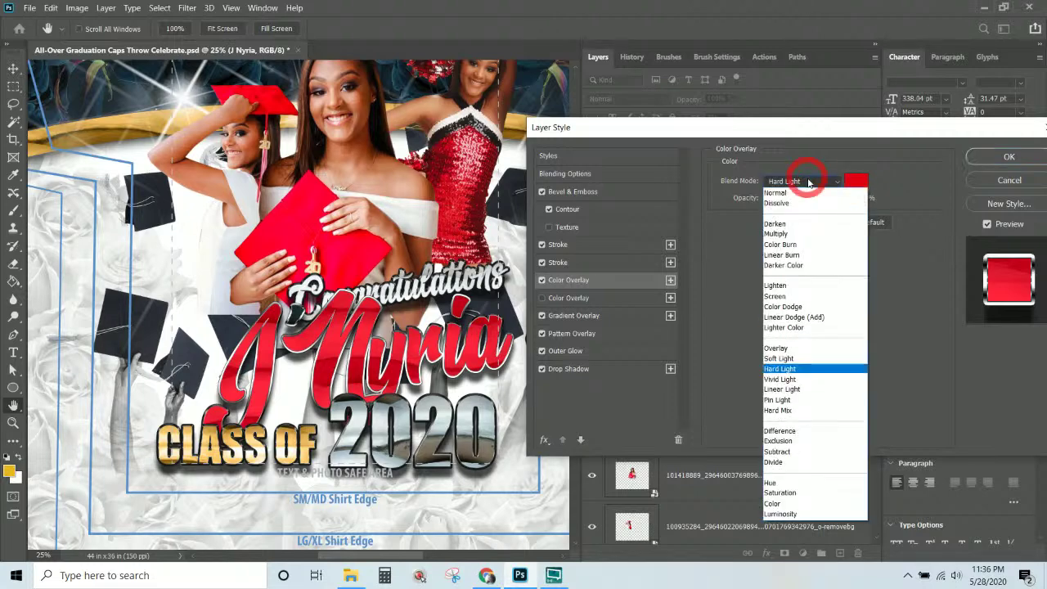
pyautogui.click(730, 240)
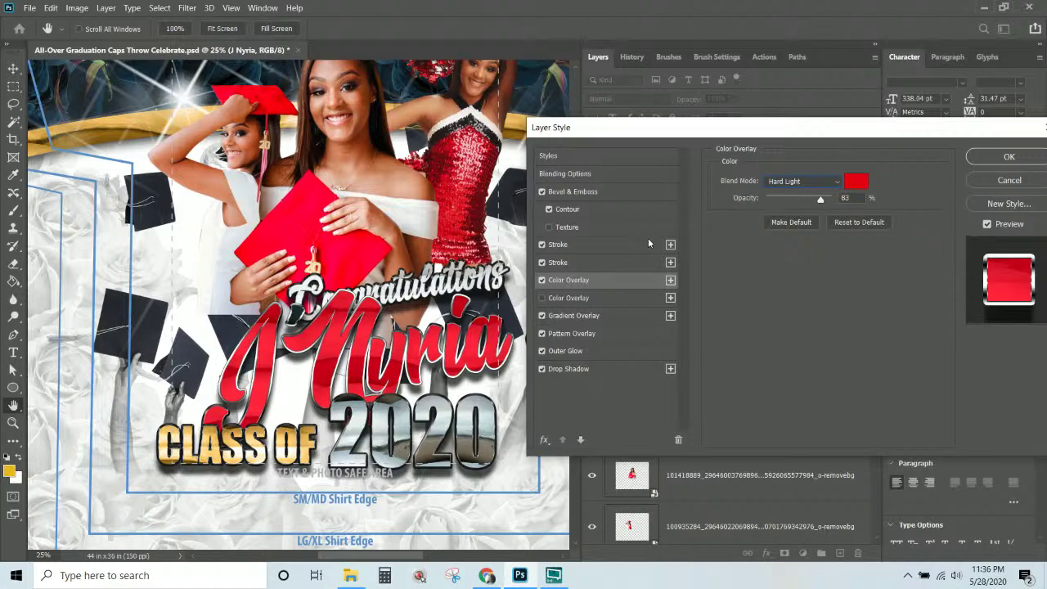
pyautogui.moveTo(689, 139); pyautogui.dragTo(433, 149)
pyautogui.click(737, 160)
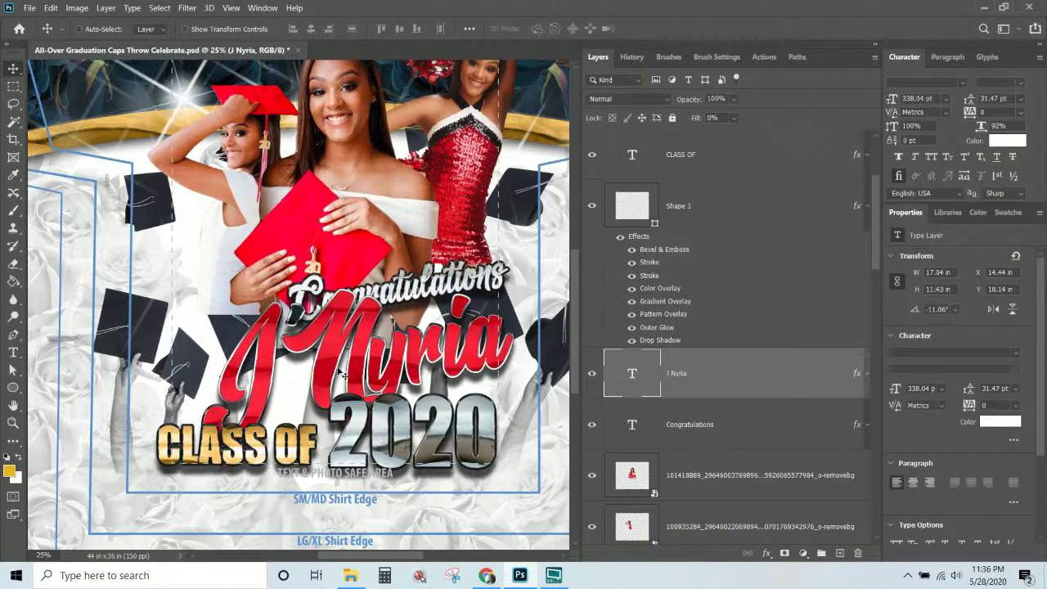
# Copy the red layer style from the name text, paste it onto the Shape 1 apostrophe layer, and collapse its effects list
pyautogui.press('ctrl+KP_Subtract')
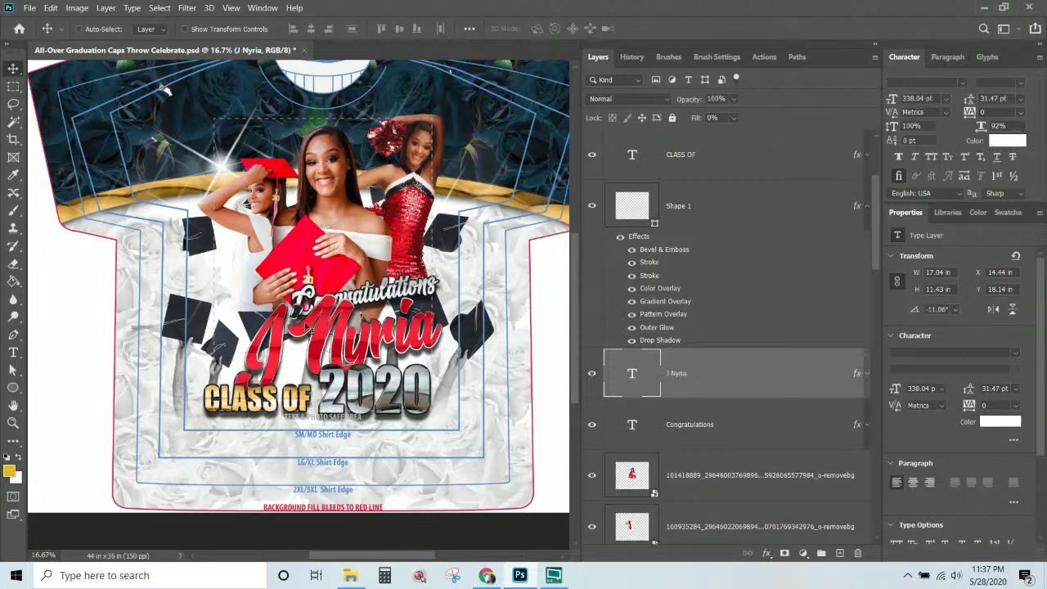
pyautogui.rightClick(326, 326)
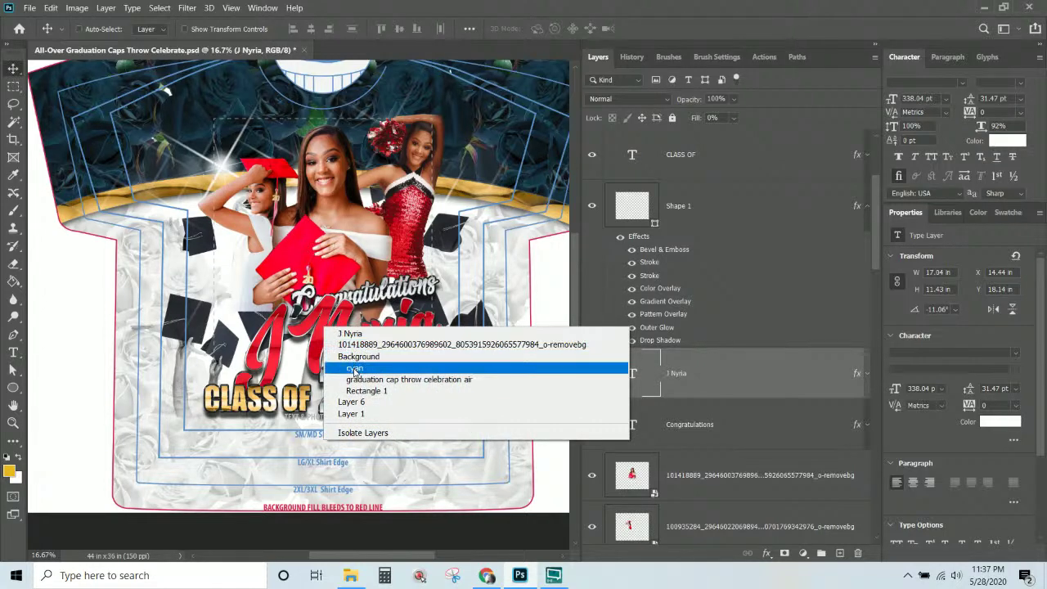
pyautogui.click(350, 333)
pyautogui.rightClick(725, 379)
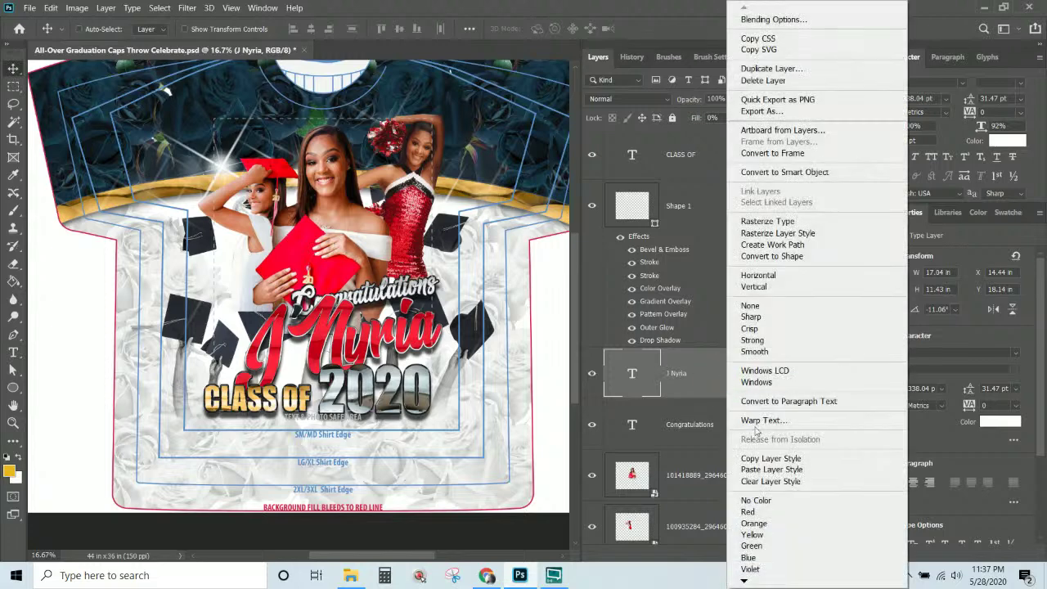
pyautogui.click(765, 458)
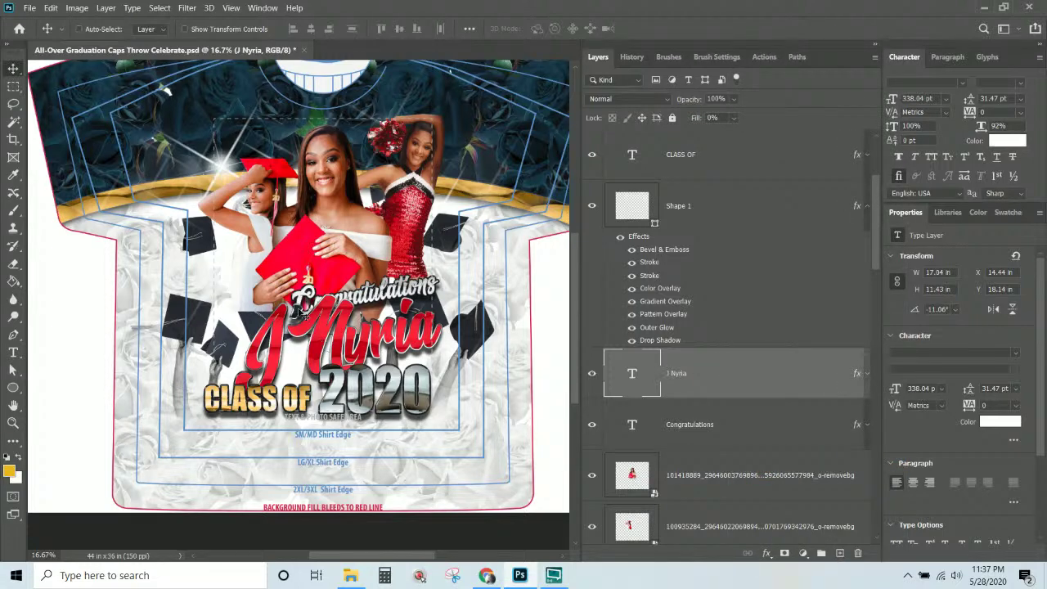
pyautogui.rightClick(302, 314)
pyautogui.click(327, 316)
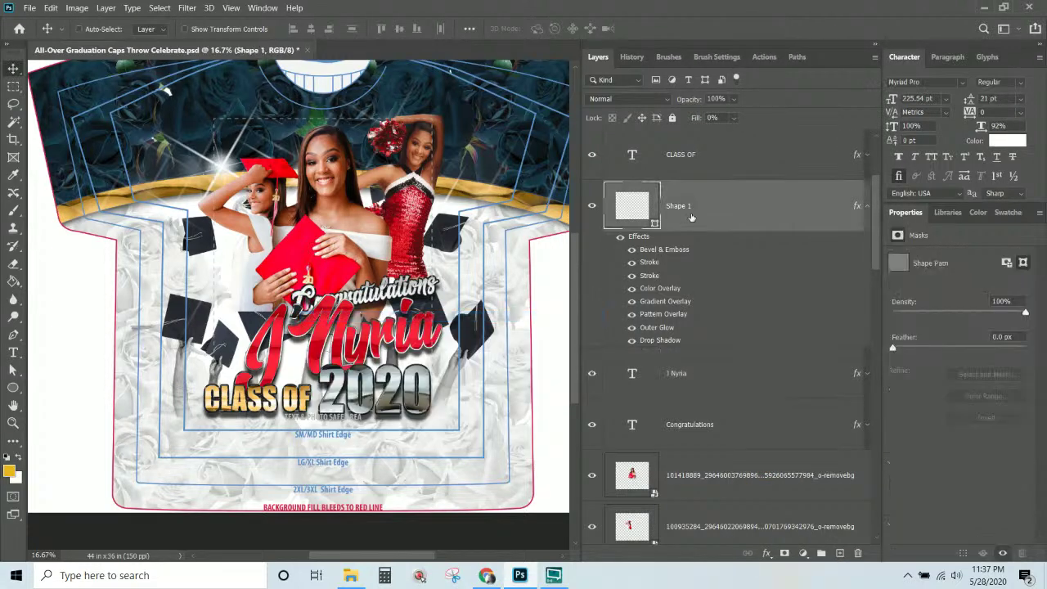
pyautogui.rightClick(691, 218)
pyautogui.click(729, 309)
pyautogui.click(868, 206)
# Move the Congratulations text layer above Shape 1 in the layer stack so it sits in front of the name
pyautogui.scroll(1, 597, 321)
pyautogui.scroll(-1, 598, 325)
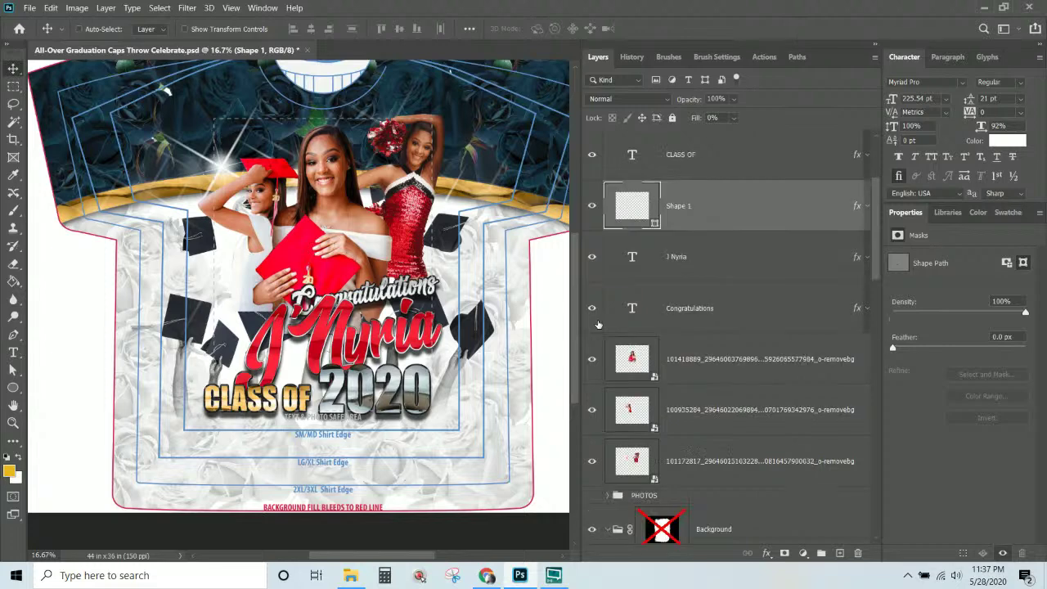
pyautogui.click(721, 303)
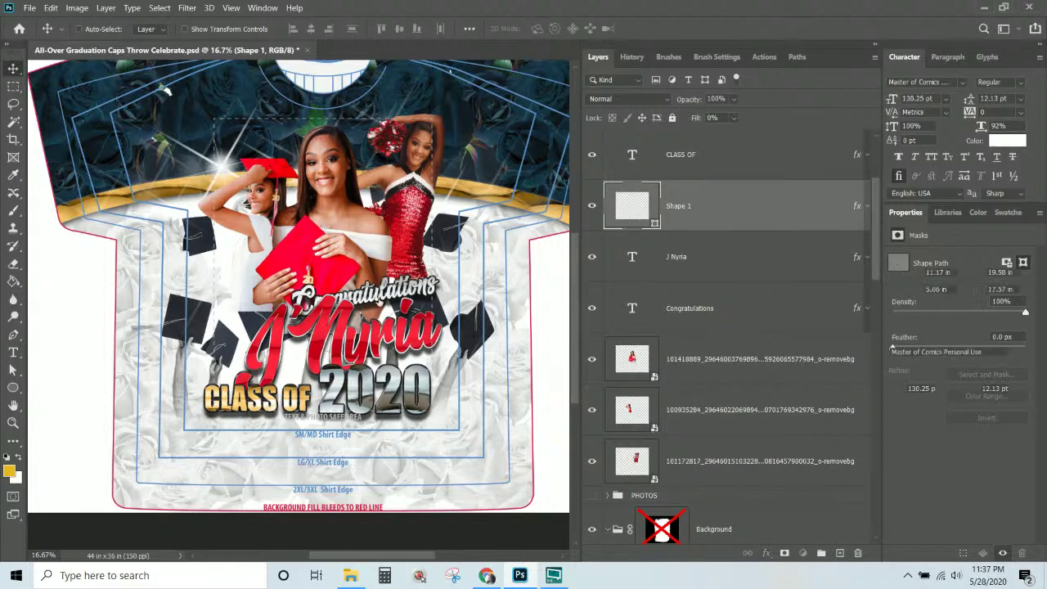
pyautogui.moveTo(736, 314); pyautogui.dragTo(726, 190)
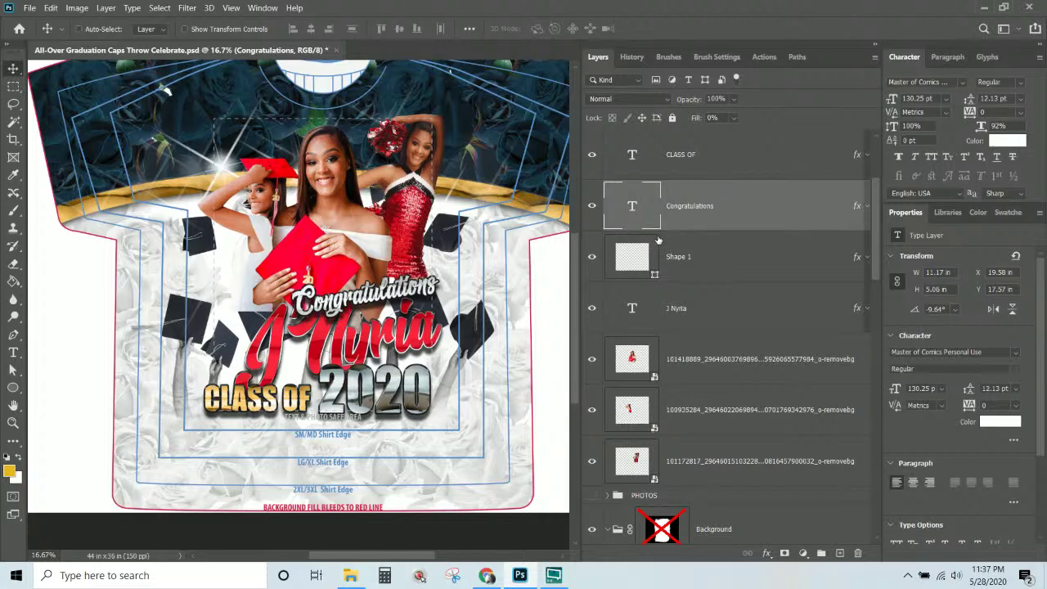
# Duplicate the graduate's name text layer under the default copy name and hide the duplicate as a backup
pyautogui.click(708, 269)
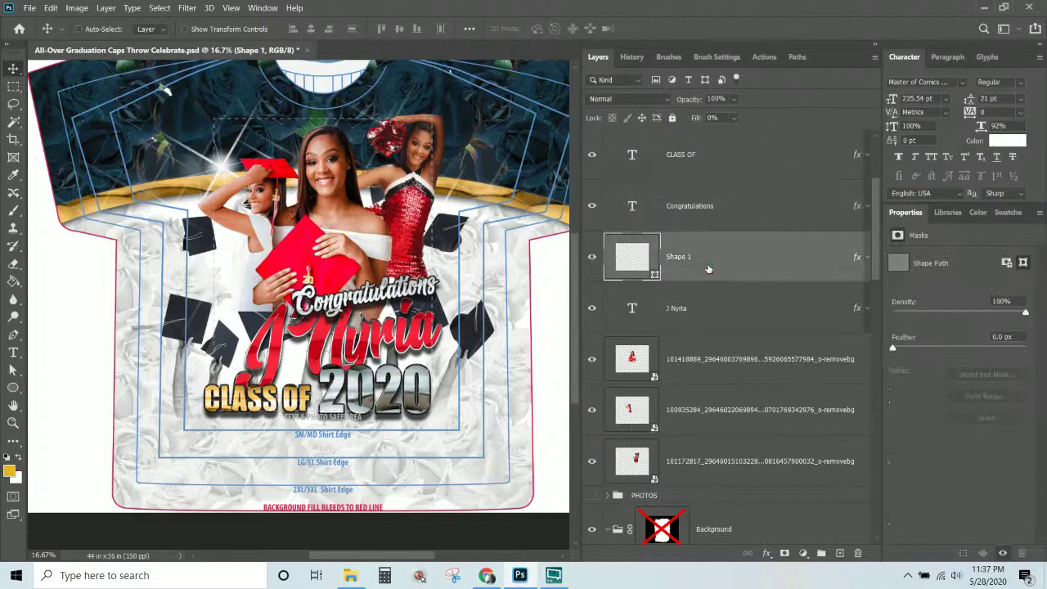
pyautogui.click(703, 311)
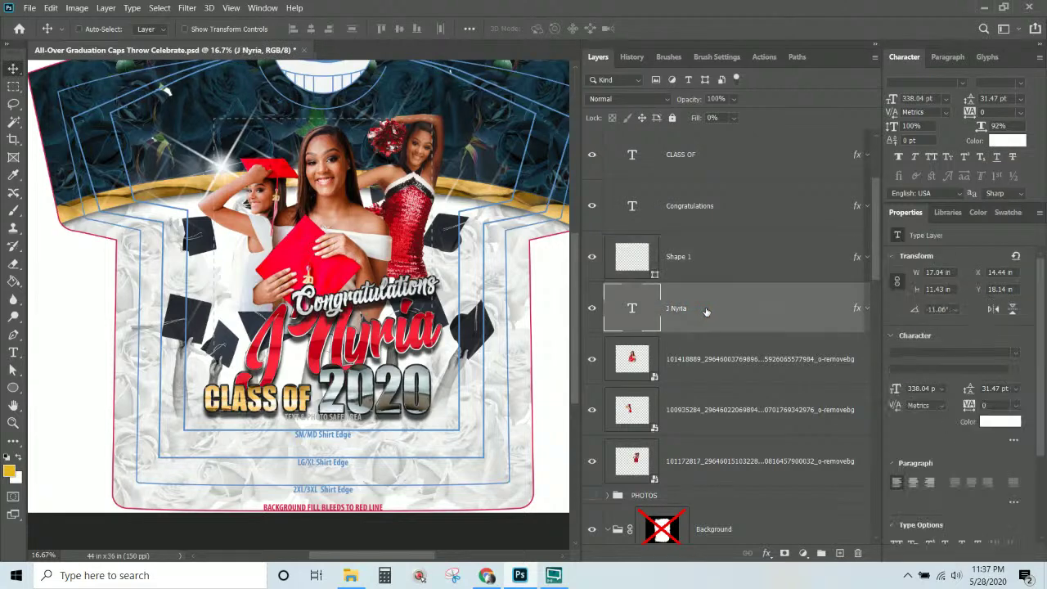
pyautogui.rightClick(717, 309)
pyautogui.click(754, 68)
pyautogui.press('Return')
pyautogui.click(591, 308)
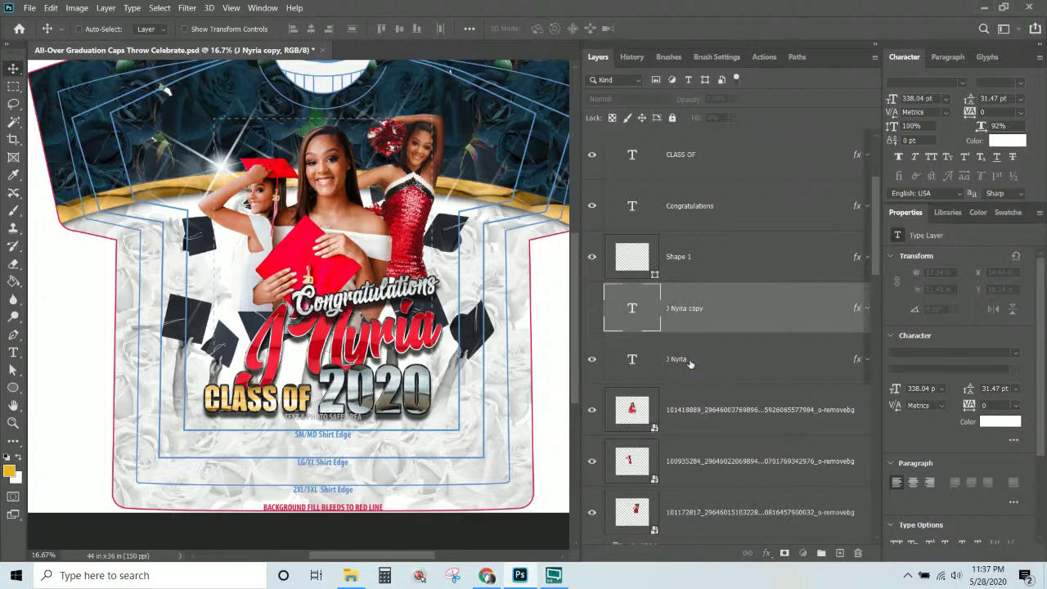
# Move the original name text down about 0.2 in and scale it to about 94.7% below Congratulations
pyautogui.click(695, 364)
pyautogui.moveTo(387, 336); pyautogui.dragTo(391, 343)
pyautogui.hotkey('ctrl', 't')
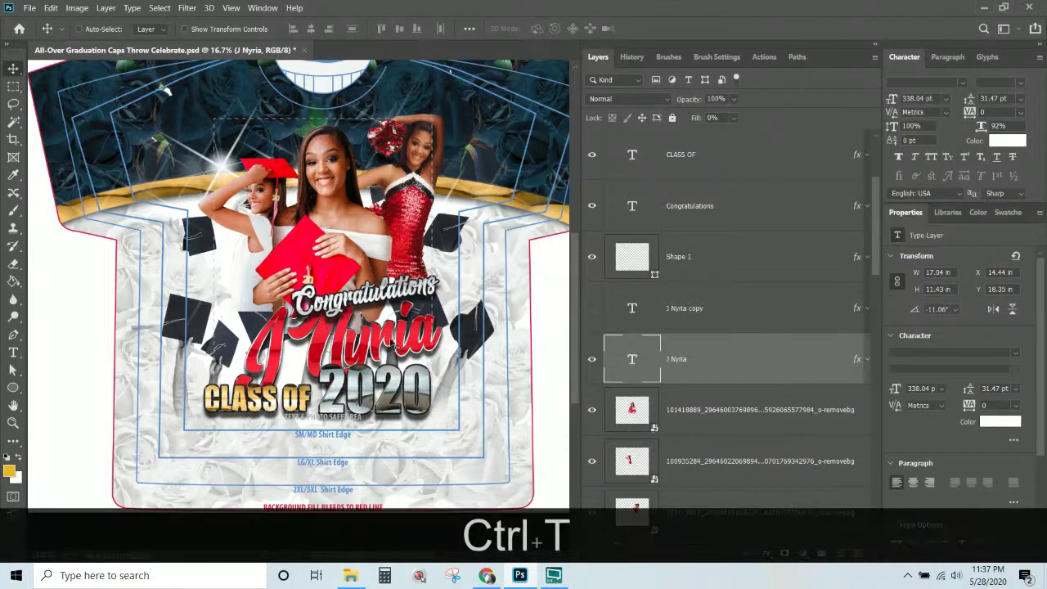
pyautogui.moveTo(450, 426); pyautogui.dragTo(444, 414)
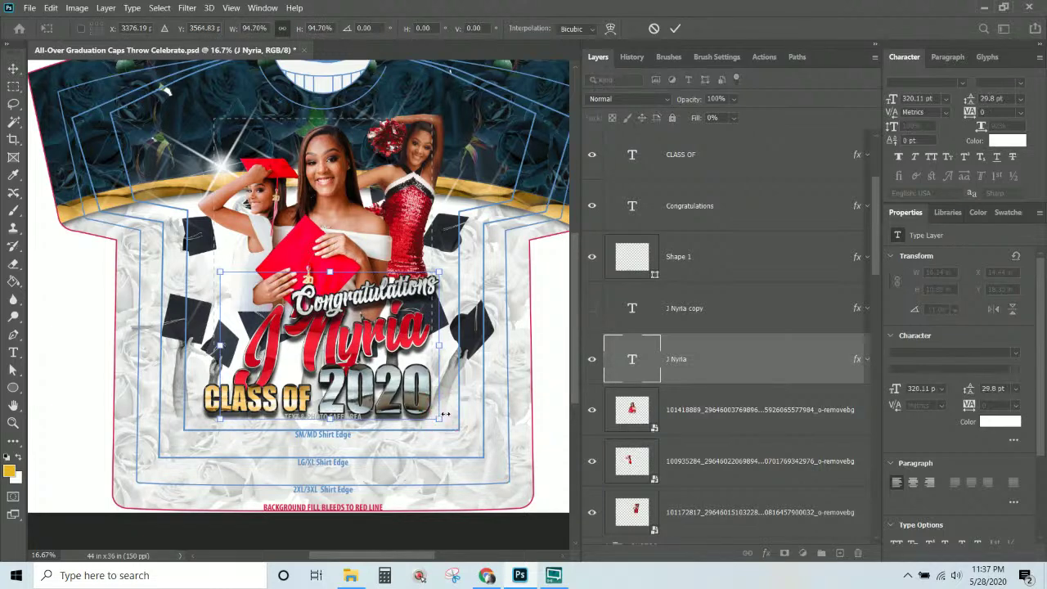
pyautogui.press('Return')
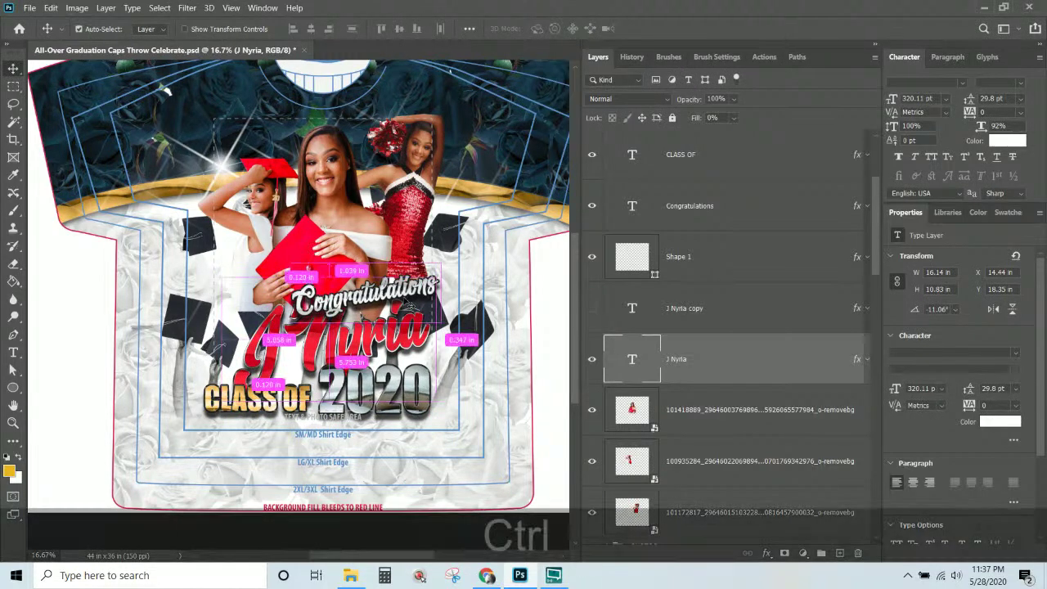
pyautogui.press('ctrl+KP_Add')
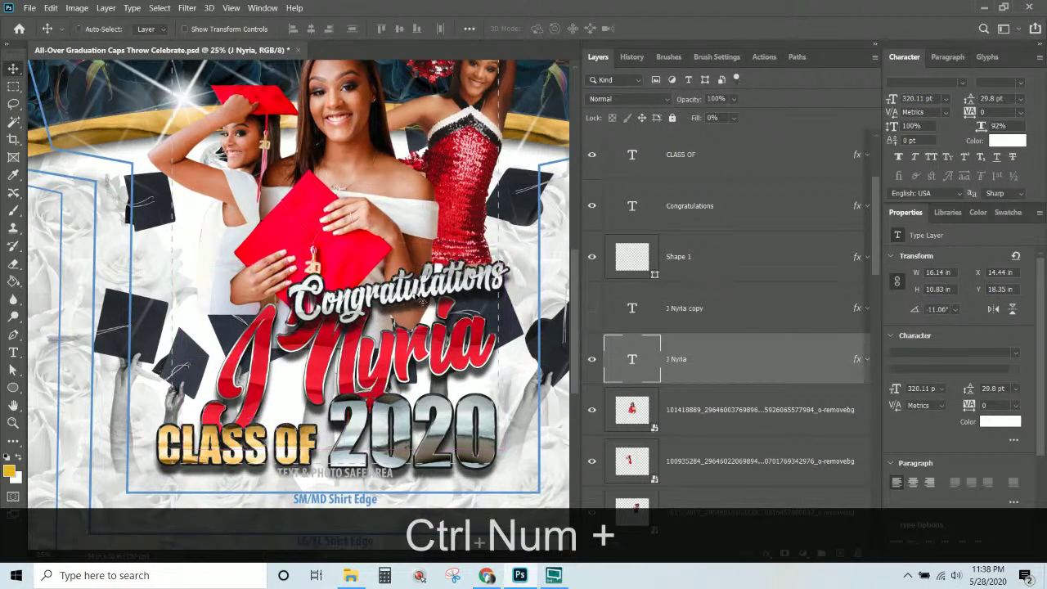
# Nudge the Congratulations text, shrink it to about 127 pt and rotate it to about -10°
pyautogui.rightClick(419, 299)
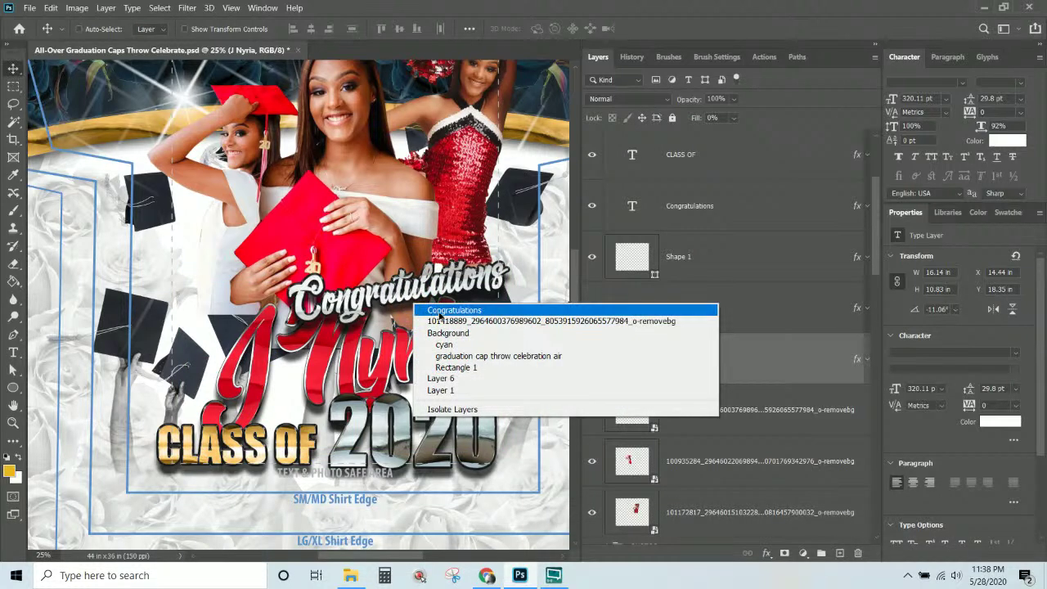
pyautogui.click(437, 311)
pyautogui.moveTo(362, 290)
pyautogui.mouseDown()
pyautogui.moveTo(370, 280)
pyautogui.moveTo(363, 286)
pyautogui.mouseUp()
pyautogui.hotkey('ctrl', 't')
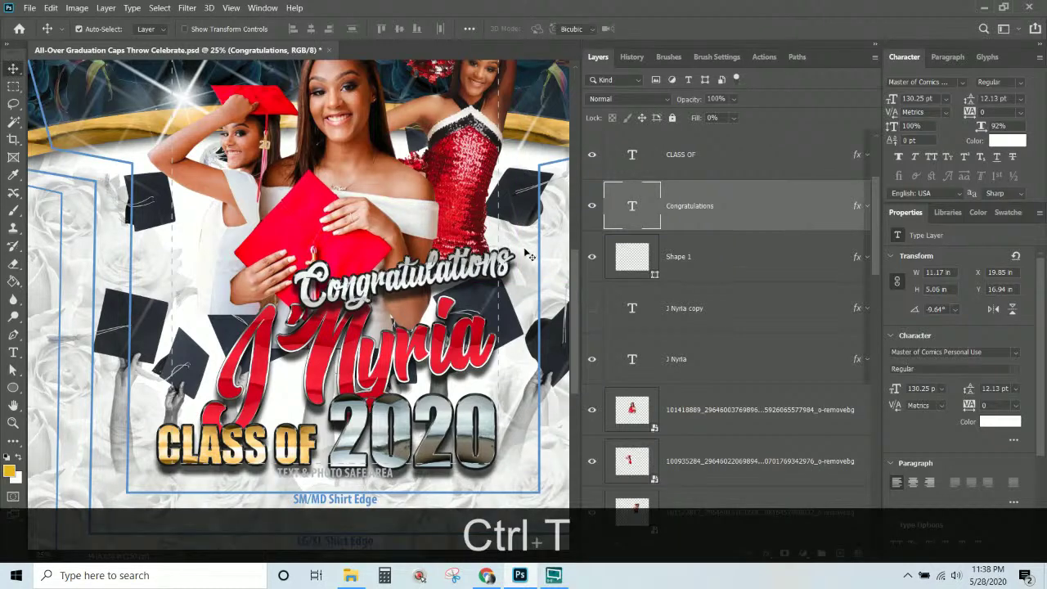
pyautogui.press('shift')
pyautogui.moveTo(518, 226); pyautogui.dragTo(506, 229)
pyautogui.hotkey('shift', 'Return')
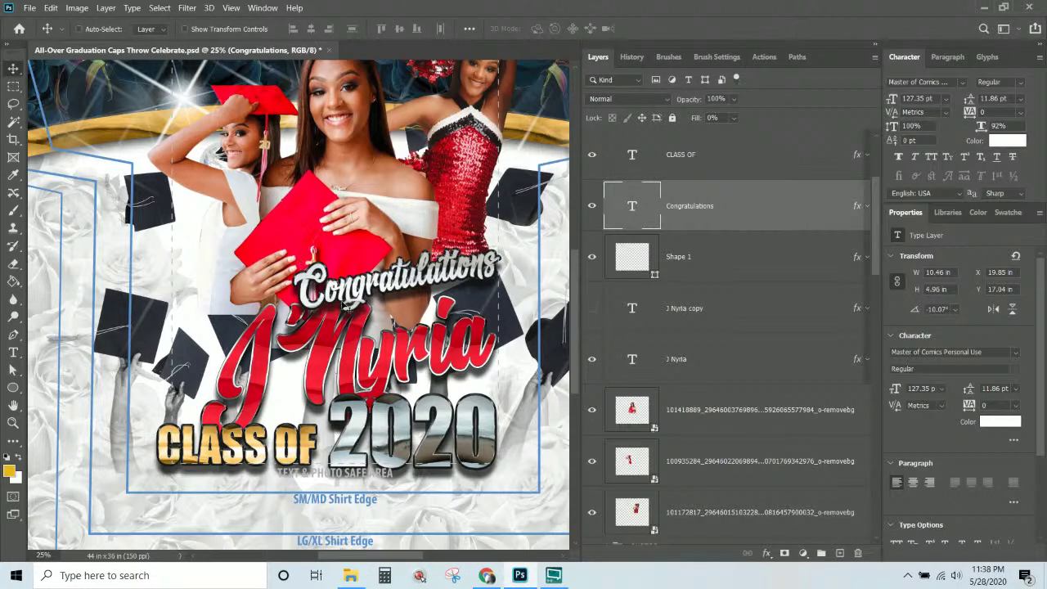
# Scale the central graduate photo down to about 9.75 by 14.66 inches
pyautogui.rightClick(349, 241)
pyautogui.click(387, 246)
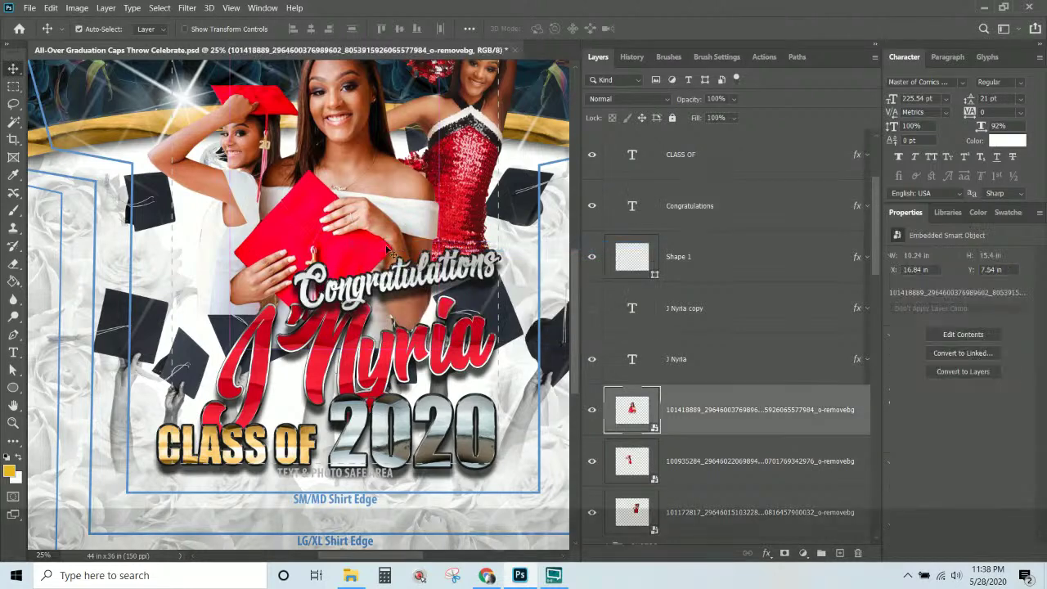
pyautogui.hotkey('ctrl', 't')
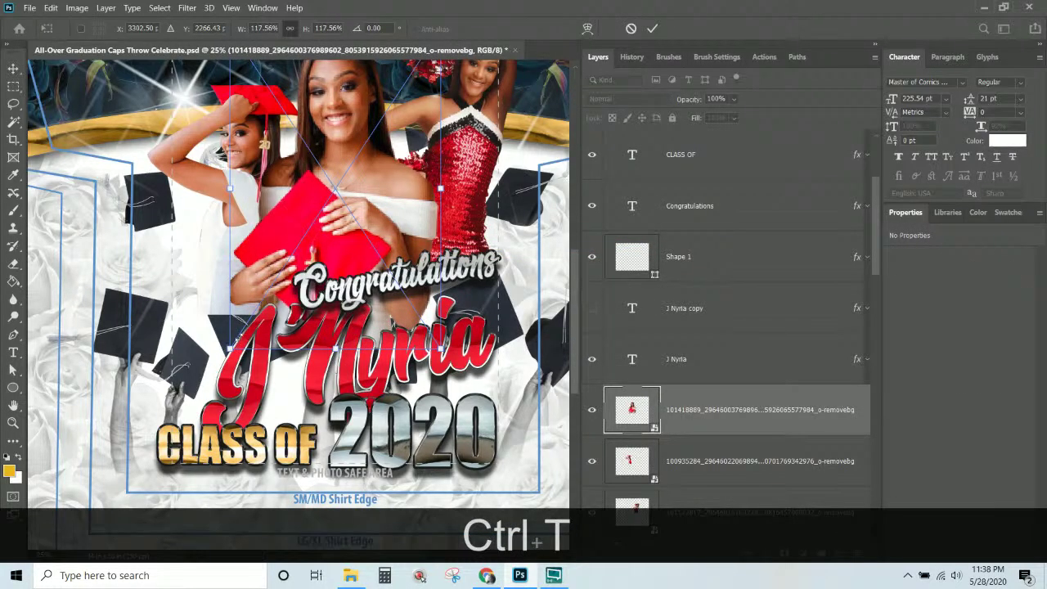
pyautogui.moveTo(230, 347); pyautogui.dragTo(241, 332)
pyautogui.press('Return')
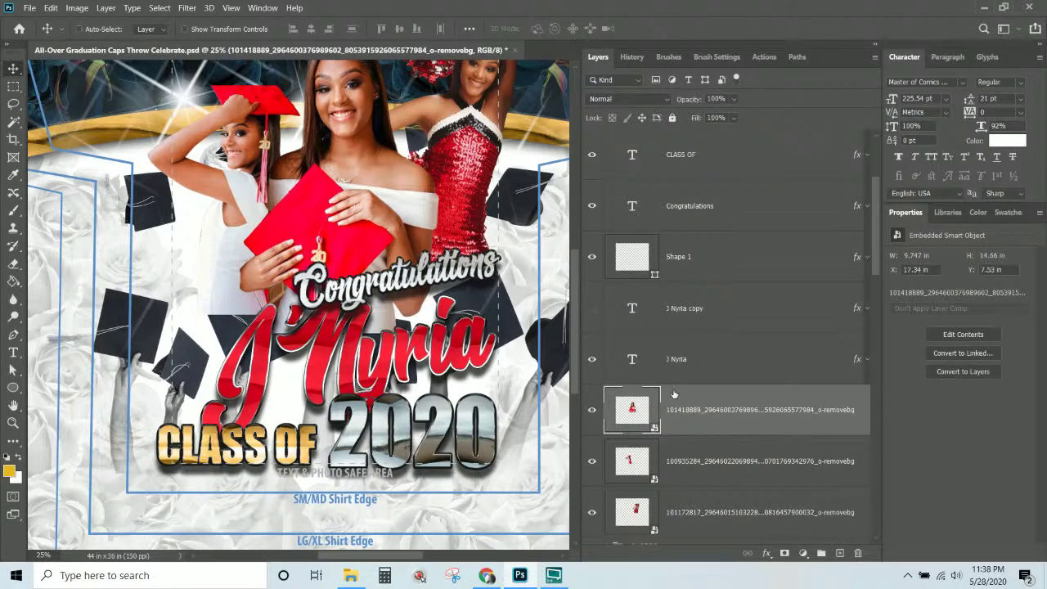
# Add a layer mask to the central graduate photo and paint out its lower edge with a soft black 653 px brush
pyautogui.scroll(-3, 671, 393)
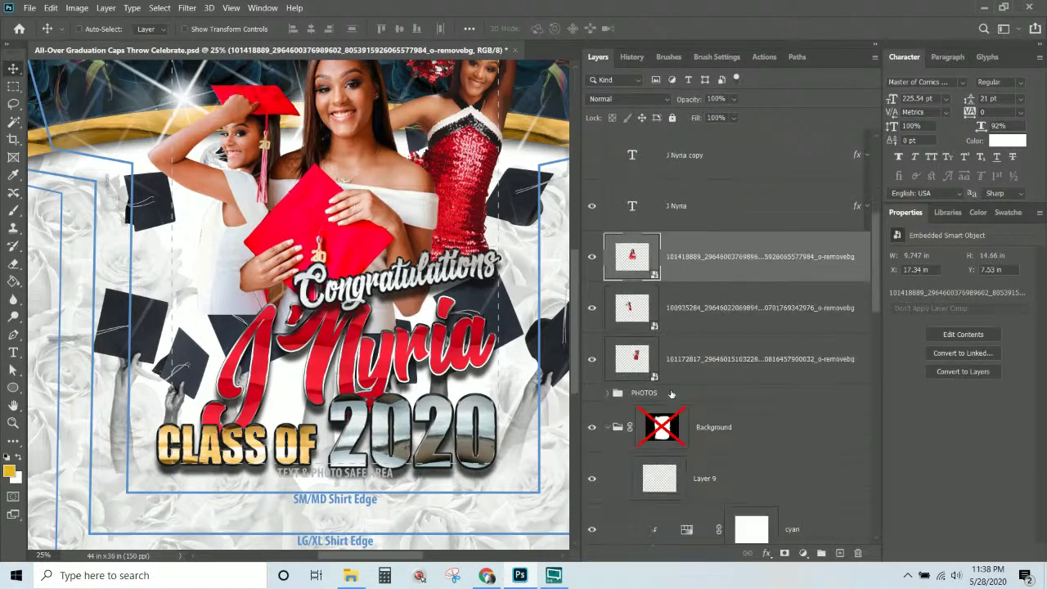
pyautogui.click(592, 257)
pyautogui.click(783, 554)
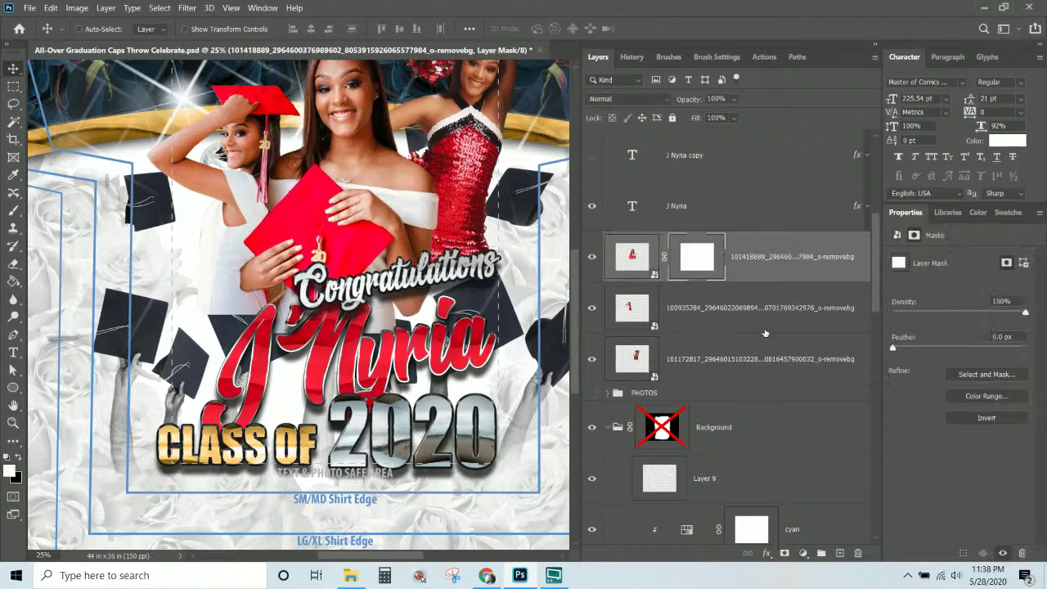
pyautogui.click(17, 213)
pyautogui.click(18, 456)
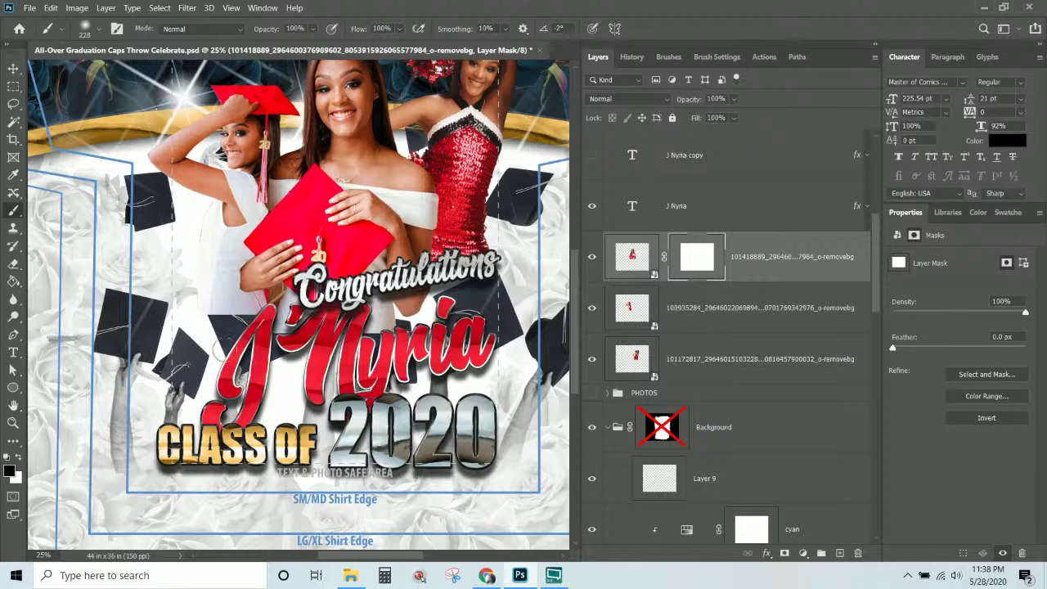
pyautogui.rightClick(233, 347)
pyautogui.moveTo(379, 134); pyautogui.dragTo(385, 133)
pyautogui.press('Return')
pyautogui.moveTo(216, 288); pyautogui.dragTo(244, 307)
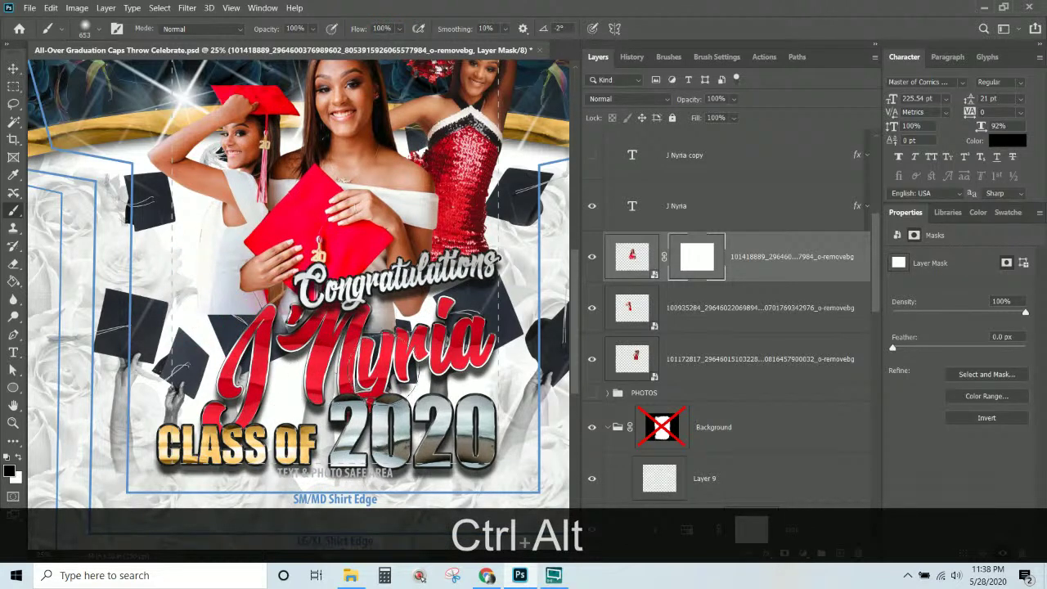
pyautogui.moveTo(319, 360)
pyautogui.mouseDown()
pyautogui.moveTo(278, 370)
pyautogui.moveTo(219, 360)
pyautogui.moveTo(262, 384)
pyautogui.mouseUp()
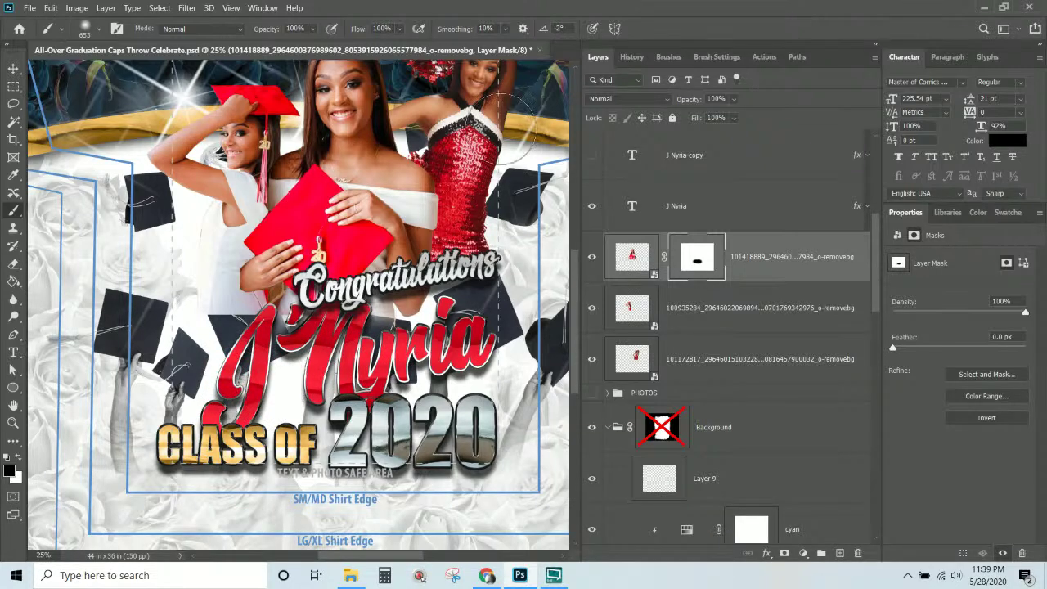
# Mask the photo of the graduate in the red cap and paint out its lower edge in black
pyautogui.click(751, 307)
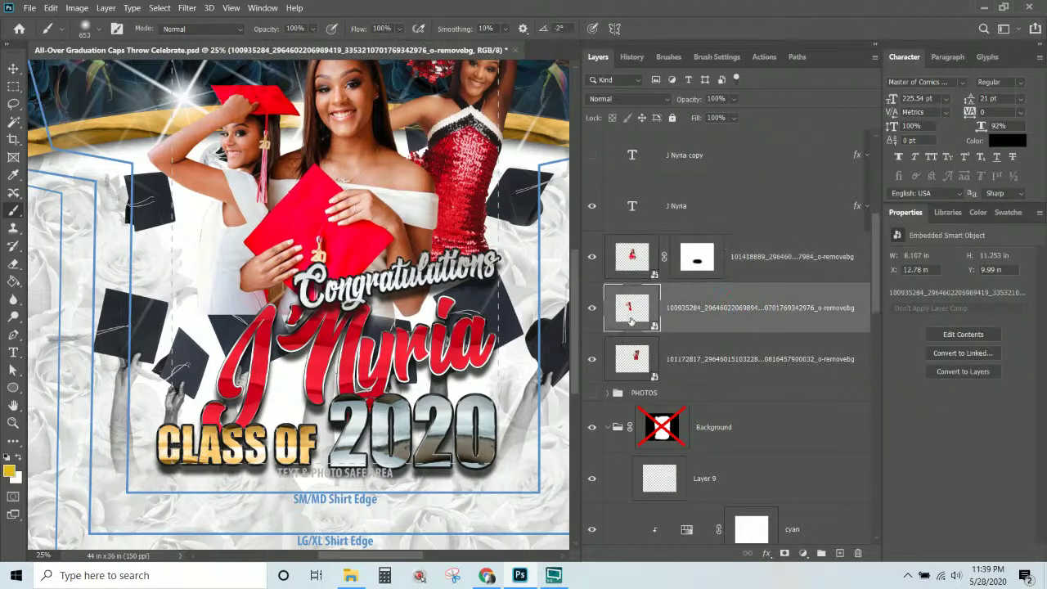
pyautogui.click(592, 307)
pyautogui.click(592, 307)
pyautogui.click(785, 554)
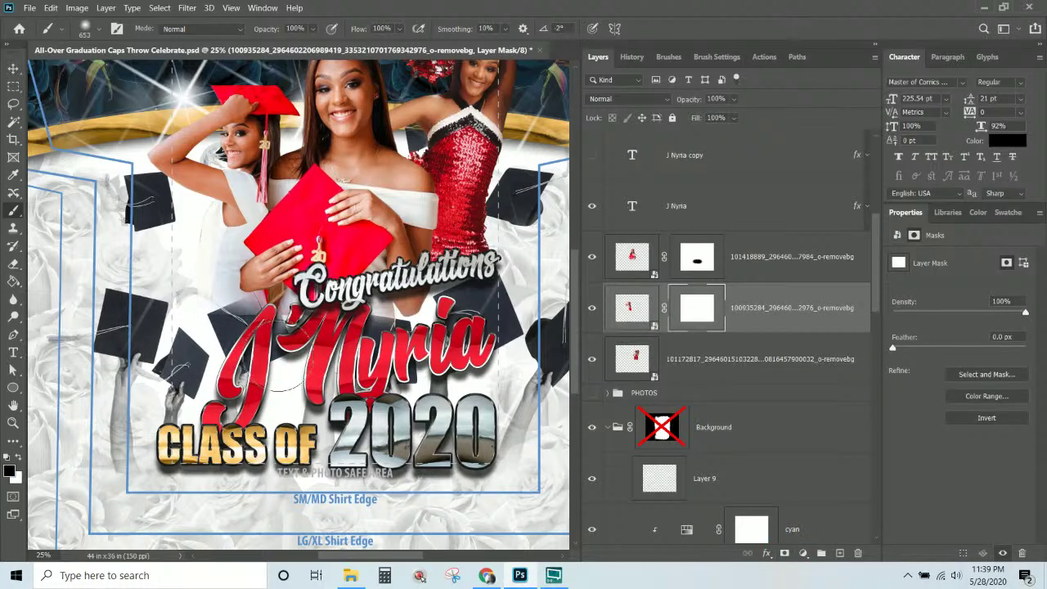
pyautogui.moveTo(189, 344); pyautogui.dragTo(151, 360)
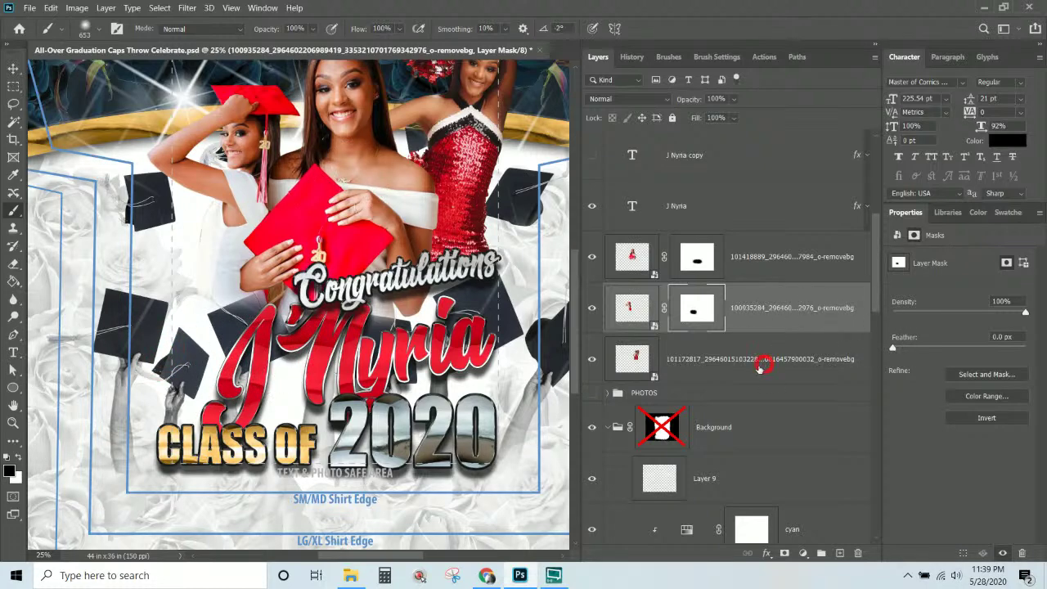
# Add a layer mask to the red sequin cheerleader photo and fade out its lower edge with the black brush
pyautogui.click(765, 367)
pyautogui.click(592, 360)
pyautogui.click(592, 363)
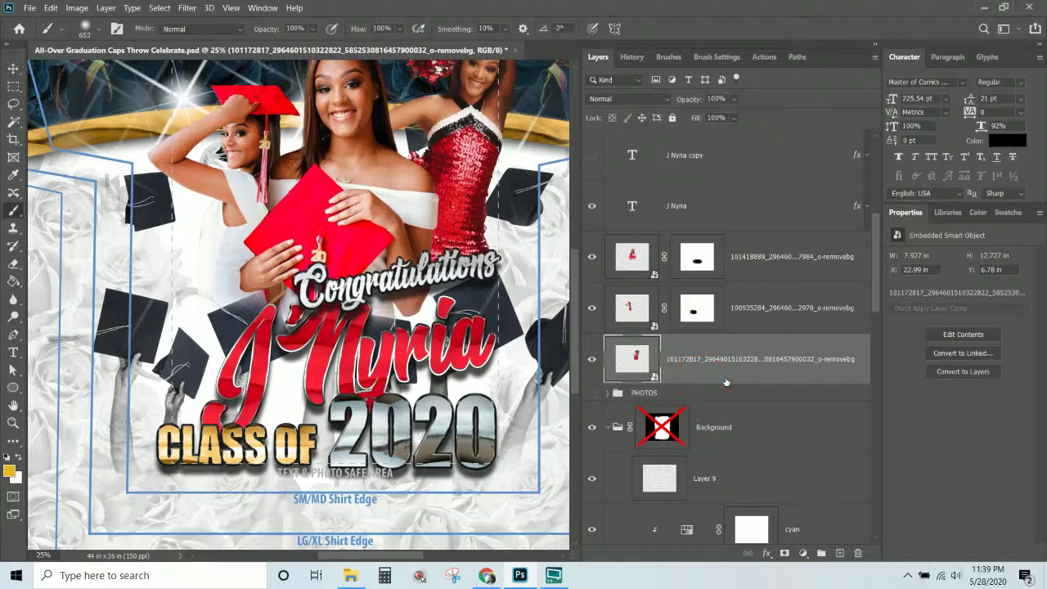
pyautogui.click(784, 553)
pyautogui.moveTo(483, 292)
pyautogui.mouseDown()
pyautogui.moveTo(523, 315)
pyautogui.moveTo(503, 302)
pyautogui.moveTo(446, 314)
pyautogui.moveTo(509, 298)
pyautogui.moveTo(483, 323)
pyautogui.moveTo(527, 302)
pyautogui.moveTo(507, 315)
pyautogui.moveTo(457, 304)
pyautogui.mouseUp()
pyautogui.moveTo(384, 315)
pyautogui.mouseDown()
pyautogui.moveTo(376, 302)
pyautogui.moveTo(392, 294)
pyautogui.moveTo(352, 286)
pyautogui.moveTo(442, 253)
pyautogui.mouseUp()
pyautogui.moveTo(474, 303)
pyautogui.mouseDown()
pyautogui.moveTo(540, 294)
pyautogui.moveTo(523, 253)
pyautogui.moveTo(541, 248)
pyautogui.mouseUp()
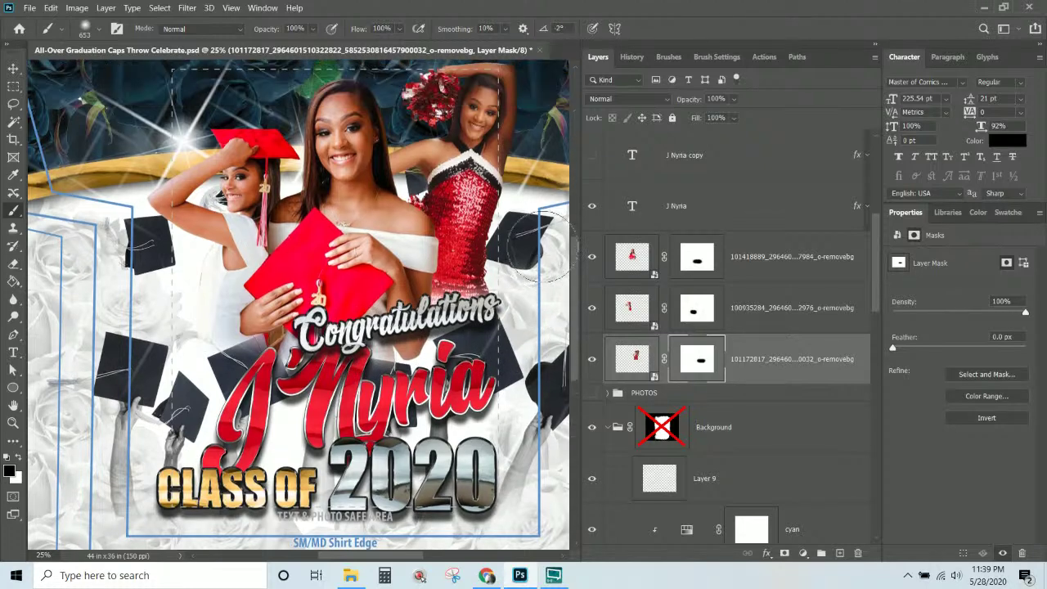
# Select Group 10 in the shirt's upper rose background and toggle the Hue/Saturation 1 layer off and on to compare
pyautogui.press('ctrl+KP_Subtract')
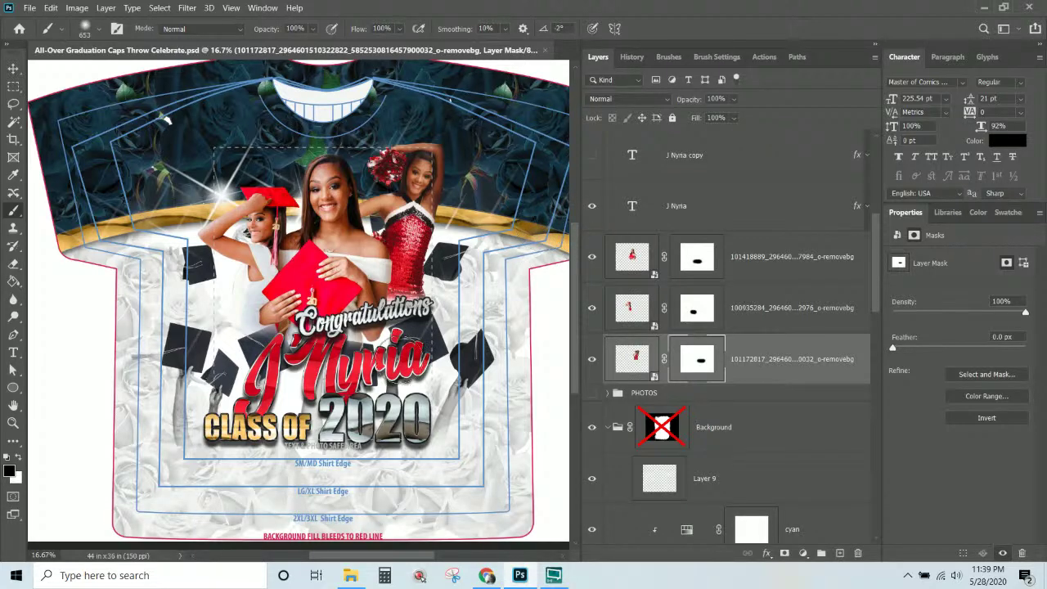
pyautogui.scroll(2, 412, 350)
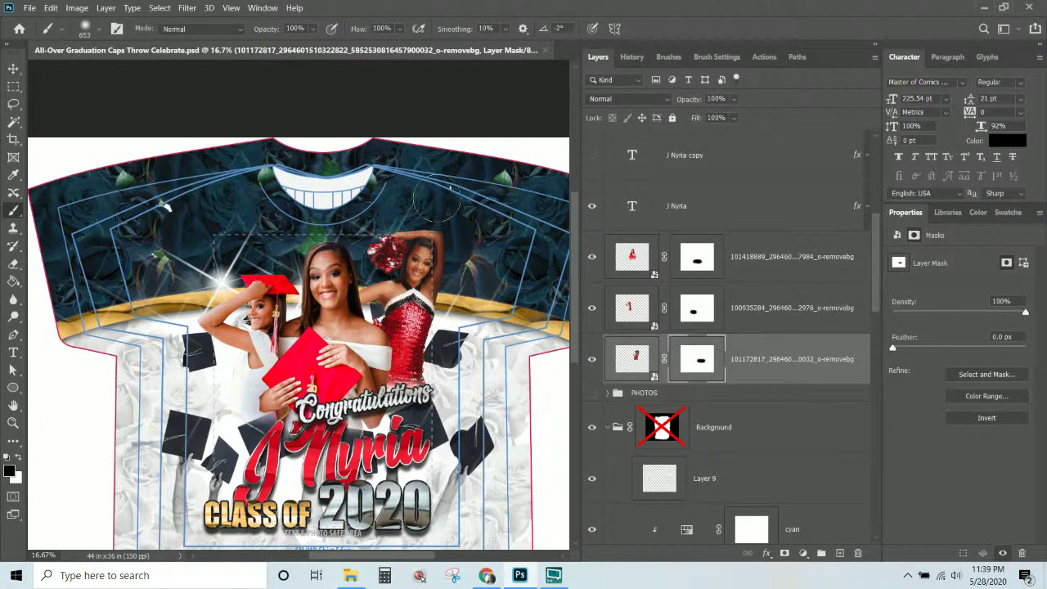
pyautogui.scroll(-4, 789, 324)
pyautogui.scroll(-10, 789, 324)
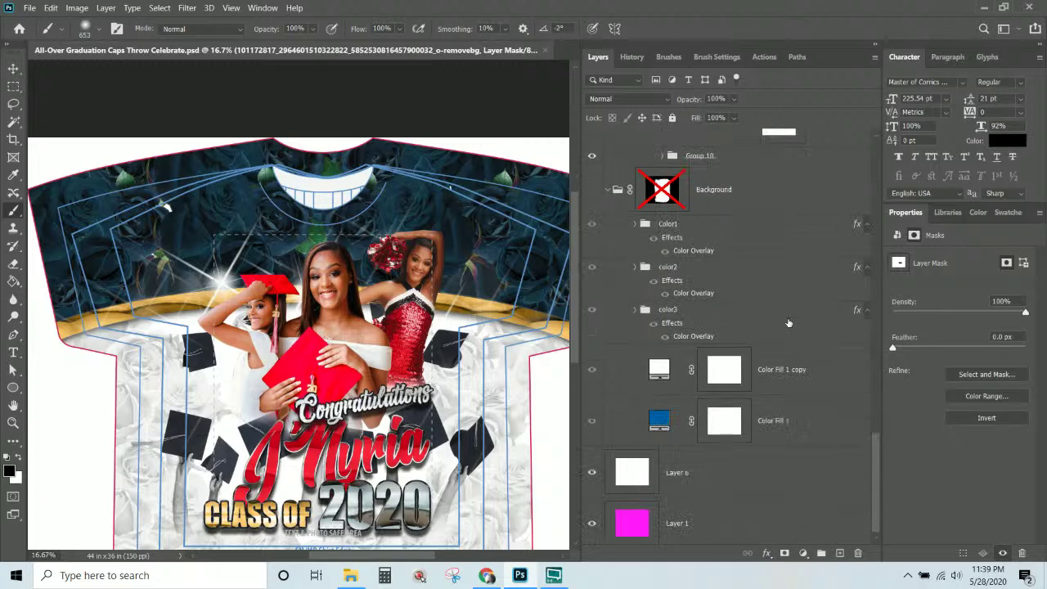
pyautogui.scroll(3, 772, 295)
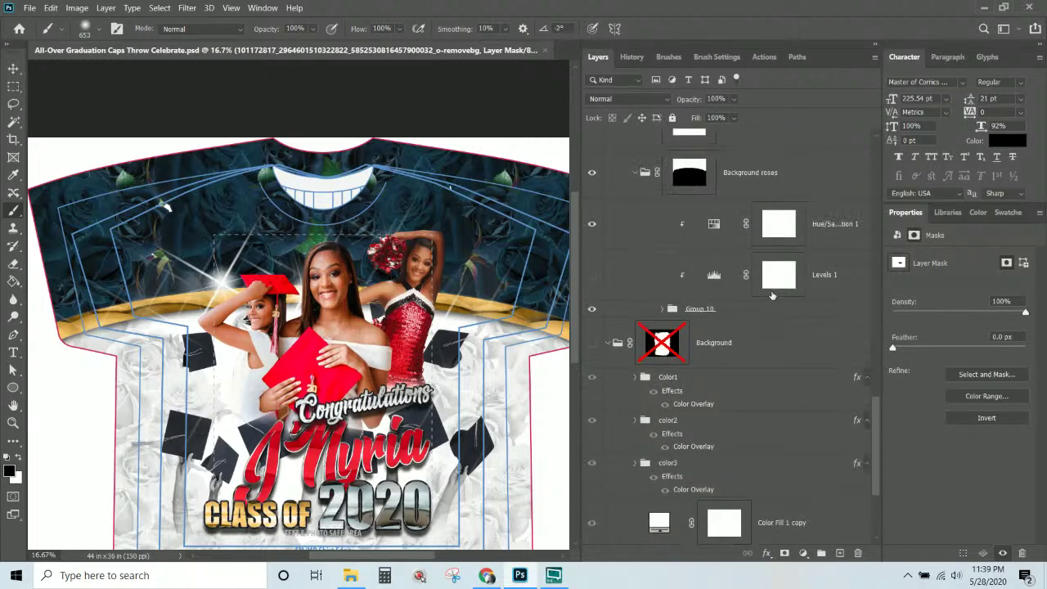
pyautogui.click(13, 68)
pyautogui.rightClick(422, 209)
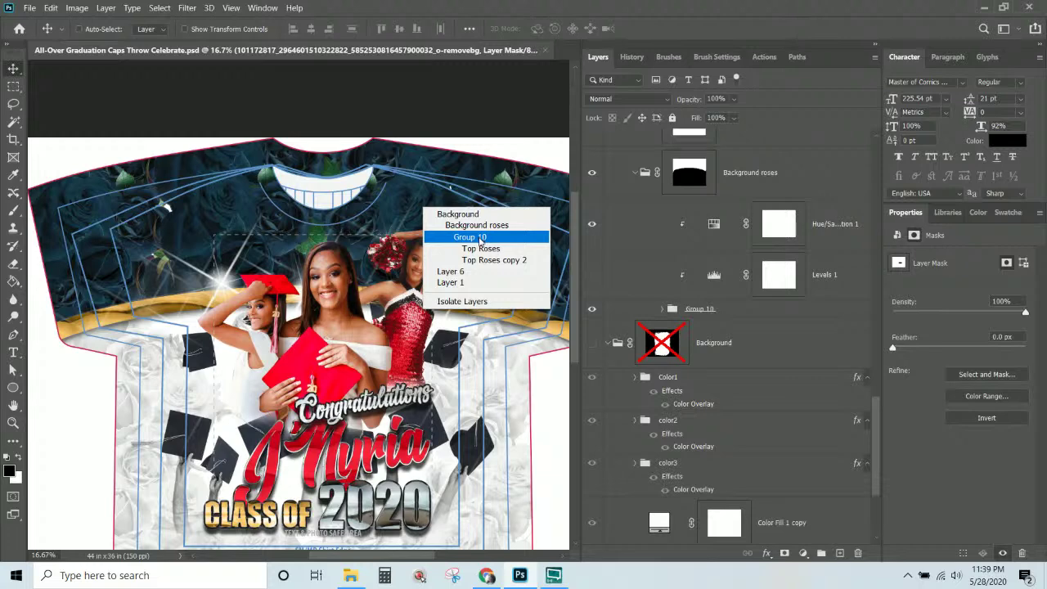
pyautogui.click(481, 237)
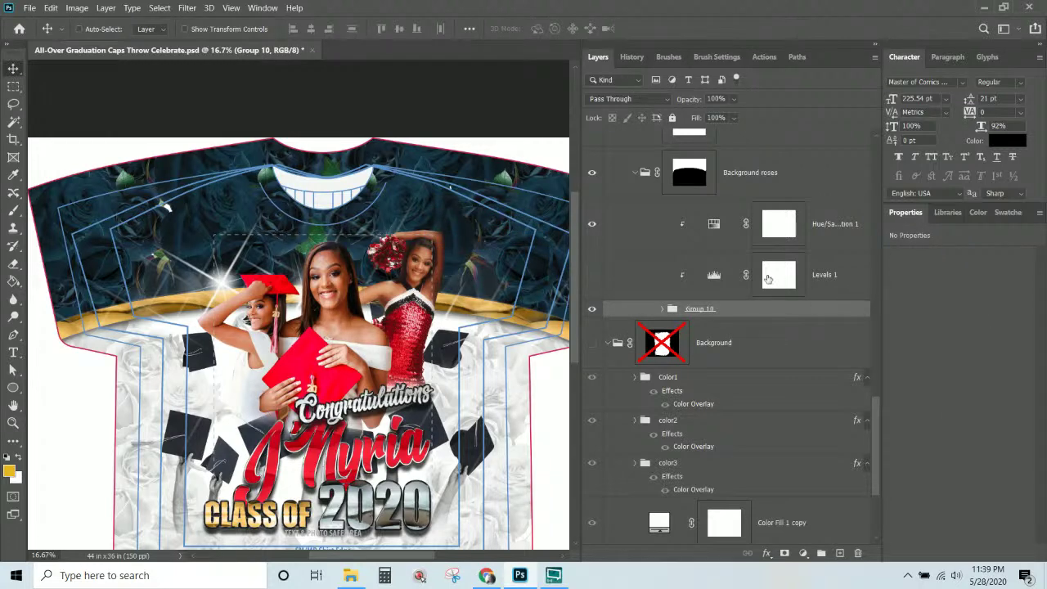
pyautogui.click(593, 225)
pyautogui.click(593, 225)
# Try recolouring the roses through the Reds of Hue/Saturation 1 with hue +102, saturation +46 and lightness -85
pyautogui.click(717, 227)
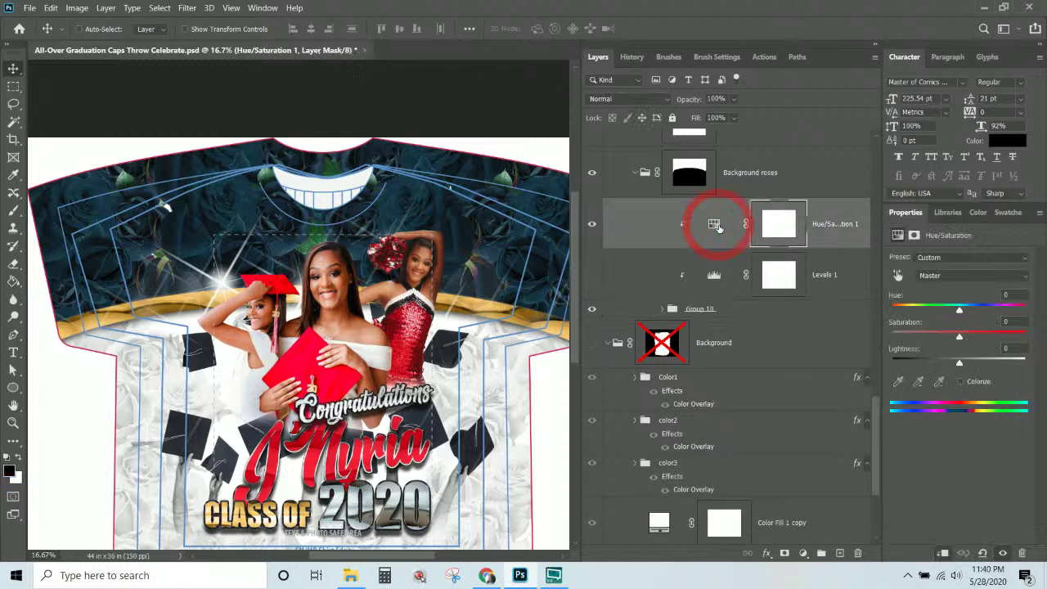
pyautogui.click(948, 278)
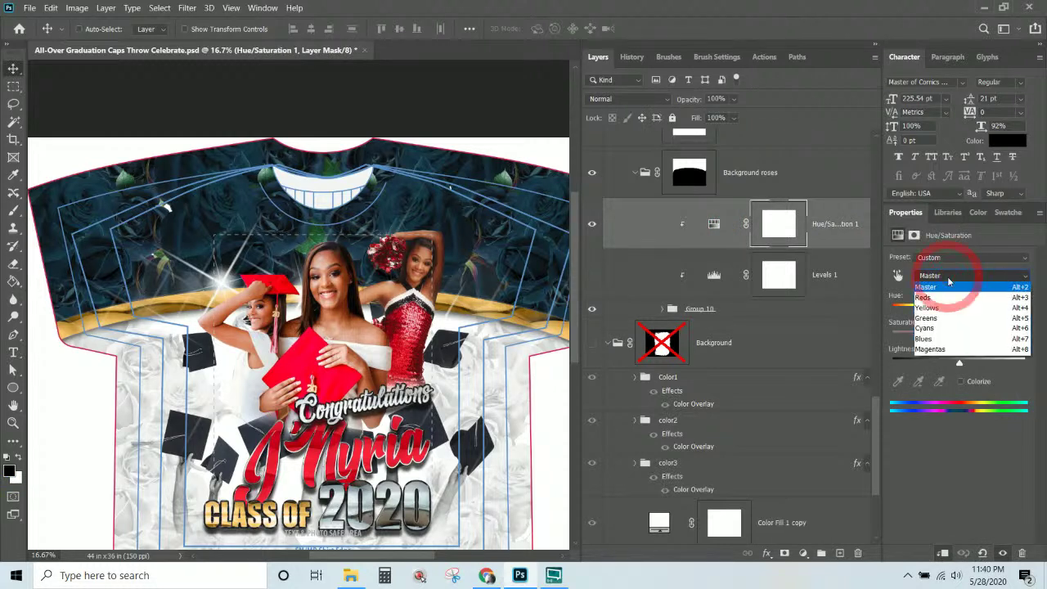
pyautogui.click(942, 295)
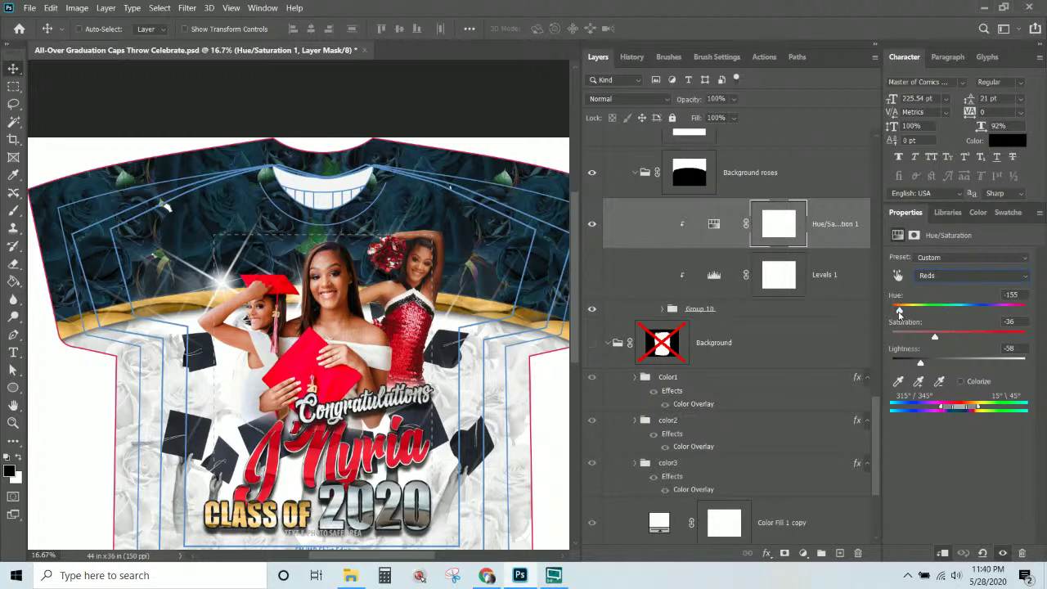
pyautogui.moveTo(945, 312); pyautogui.dragTo(989, 339)
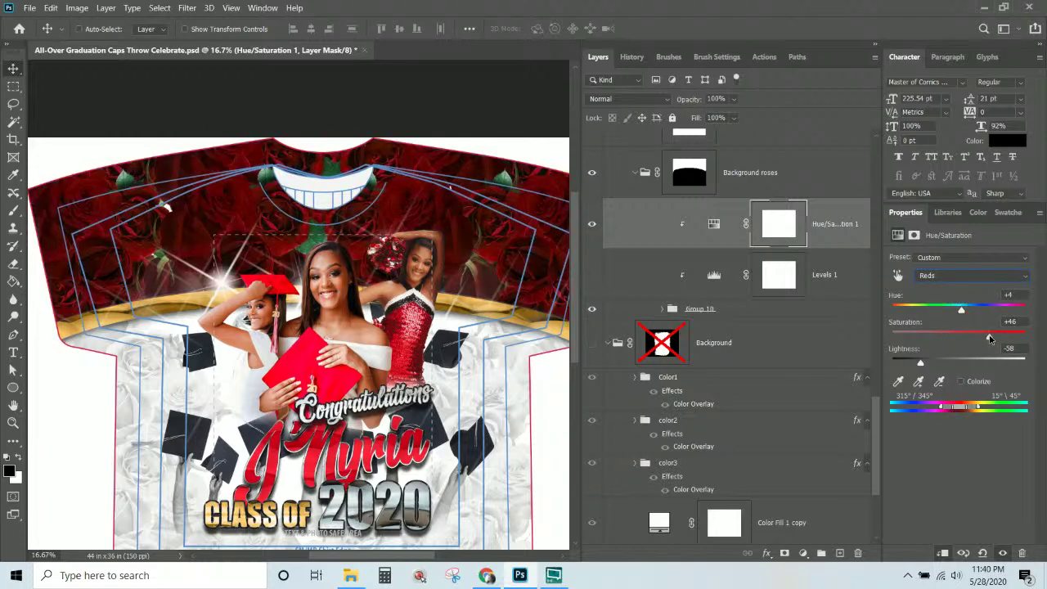
pyautogui.moveTo(940, 311); pyautogui.dragTo(906, 312)
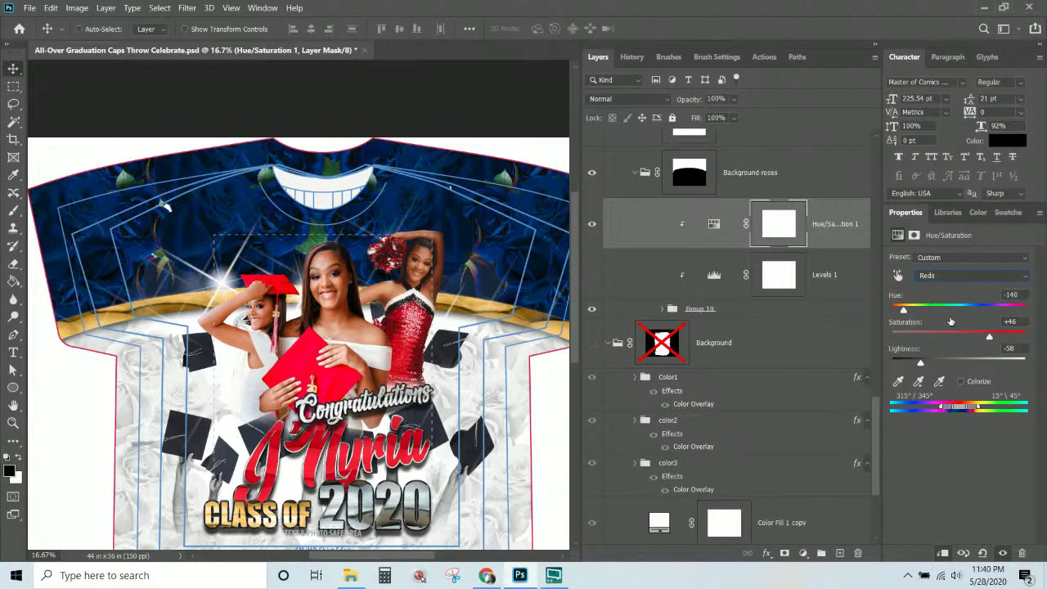
pyautogui.click(1005, 312)
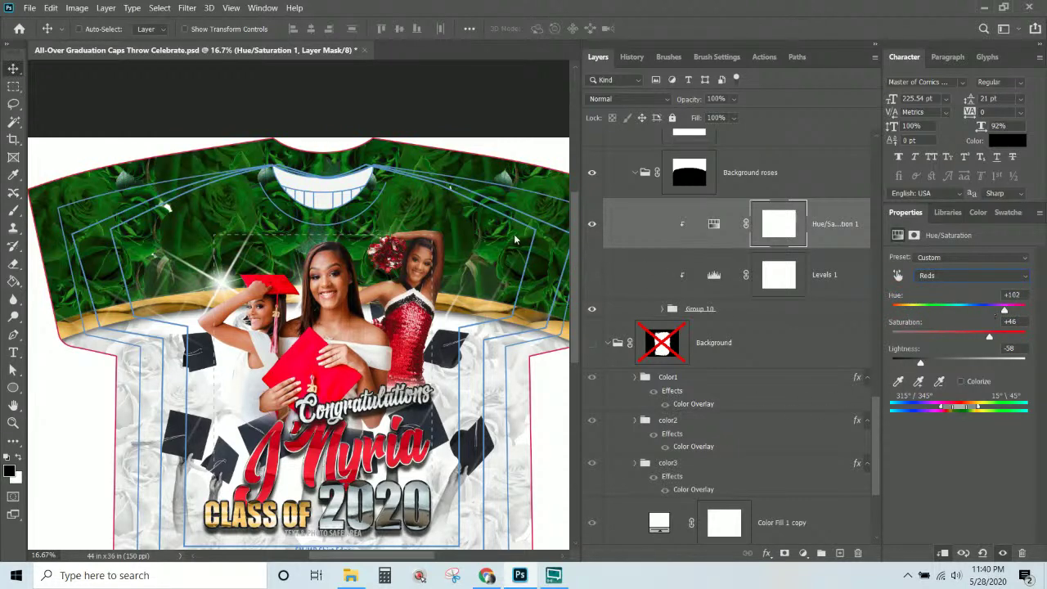
pyautogui.click(900, 363)
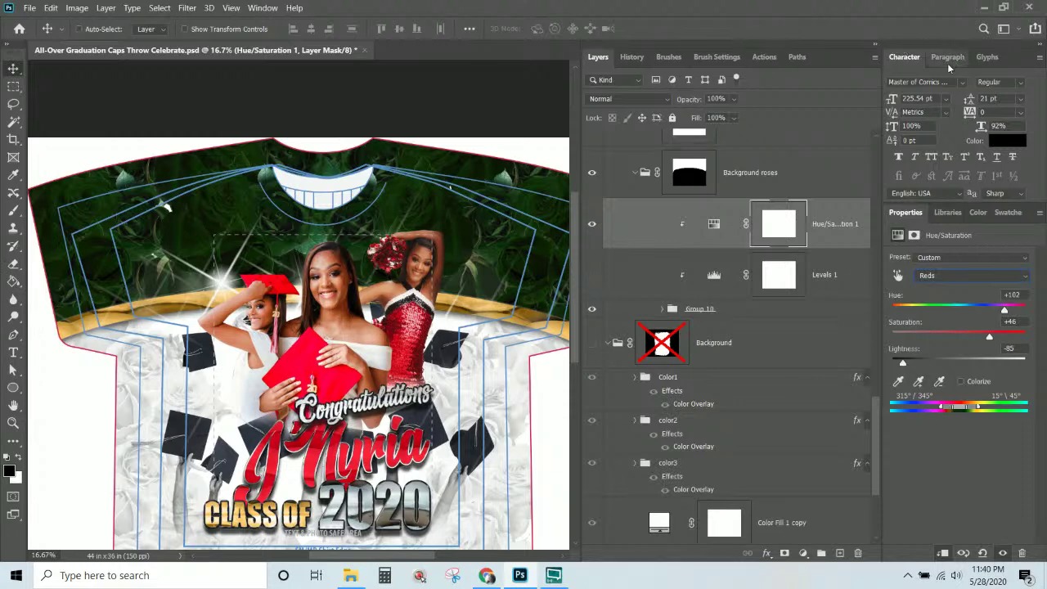
# Revert the document to the history state in which the roses' Hue/Saturation 1 layer was first hidden
pyautogui.click(631, 56)
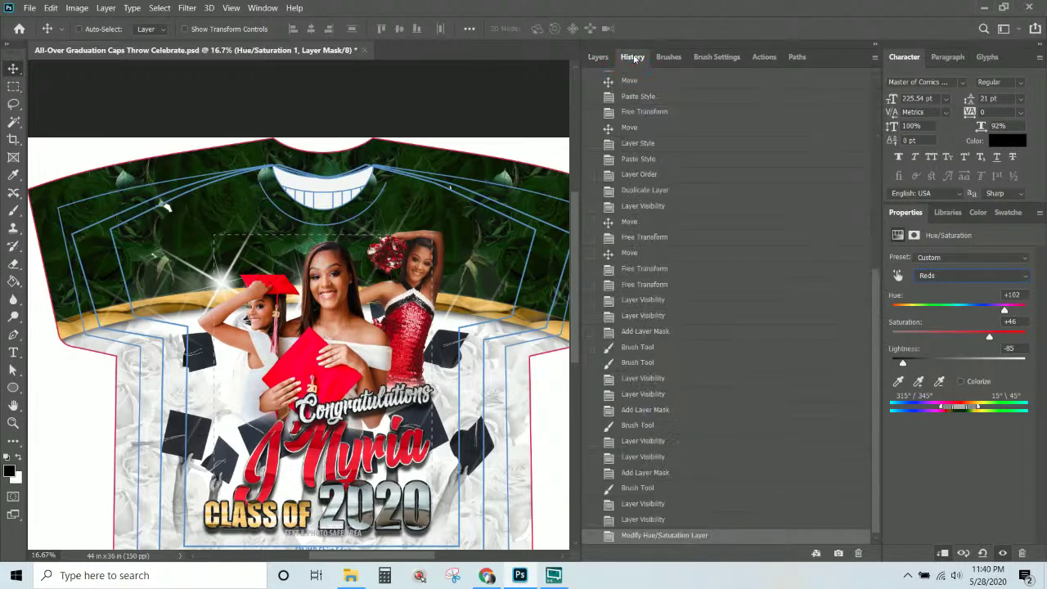
pyautogui.click(654, 504)
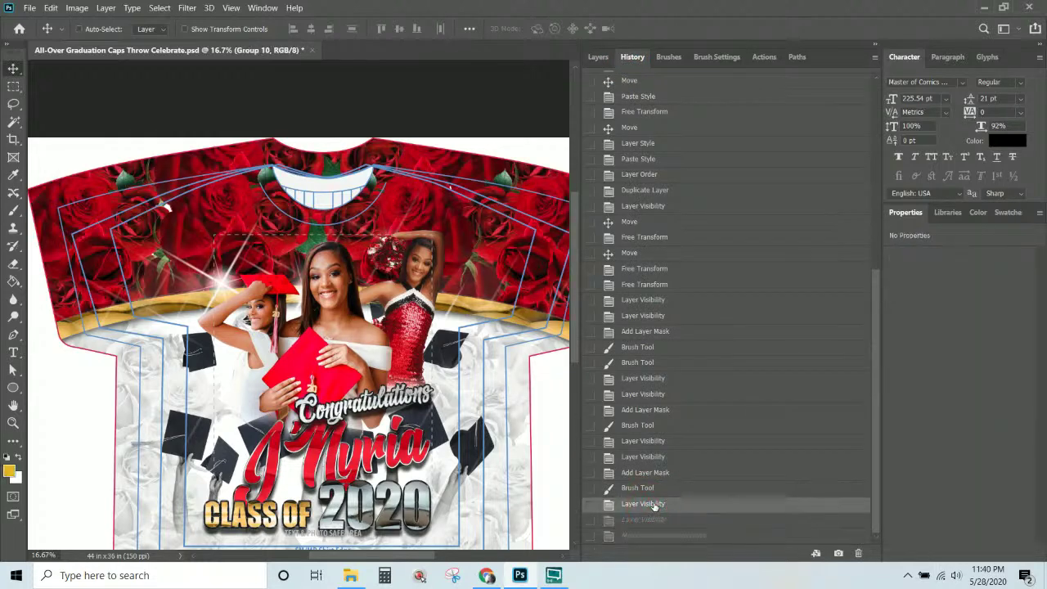
pyautogui.click(653, 519)
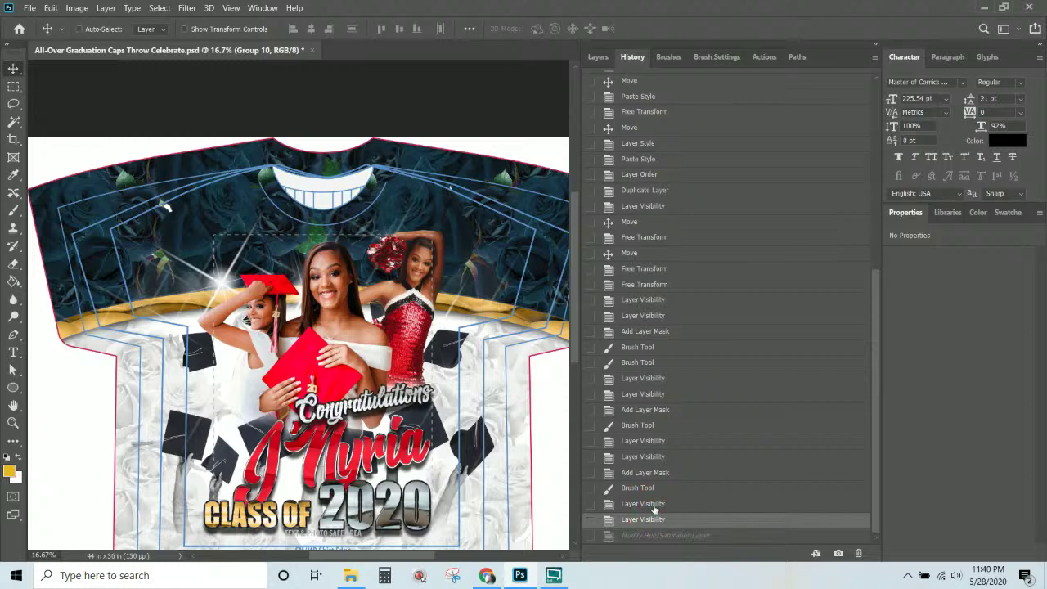
pyautogui.click(653, 503)
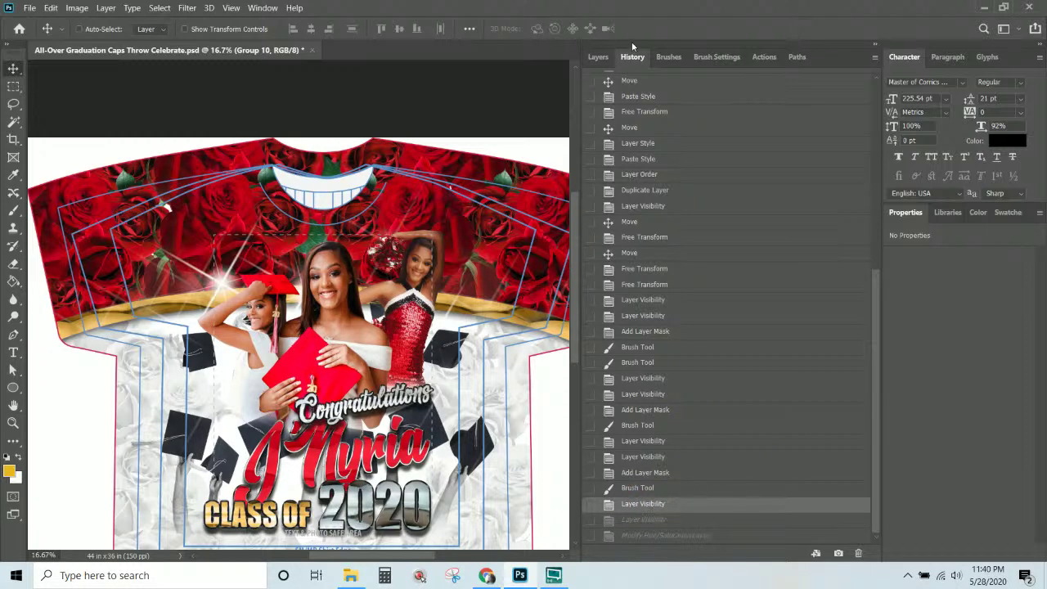
pyautogui.click(598, 59)
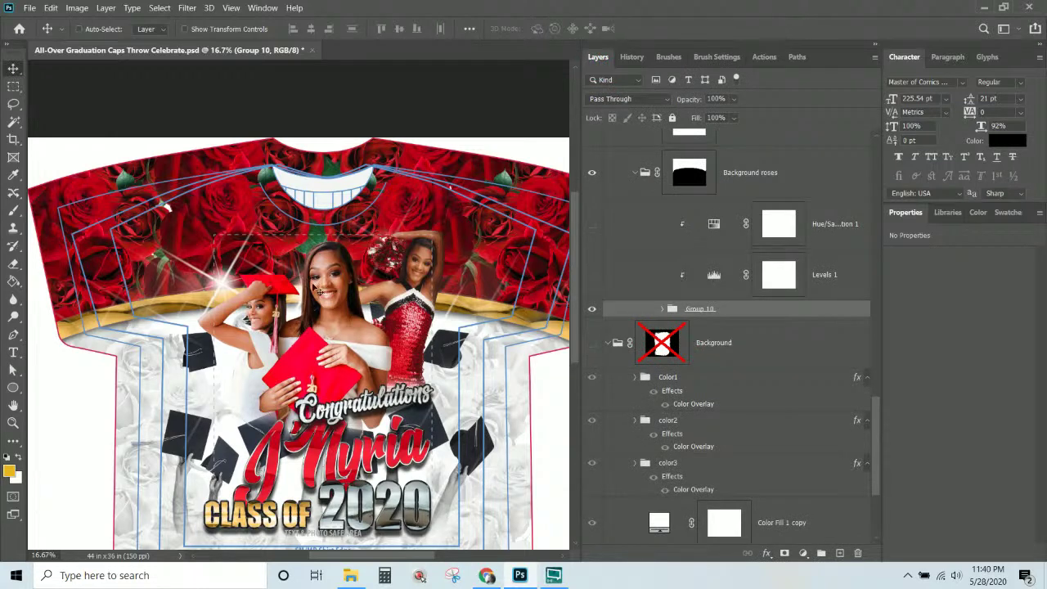
pyautogui.scroll(-1, 286, 299)
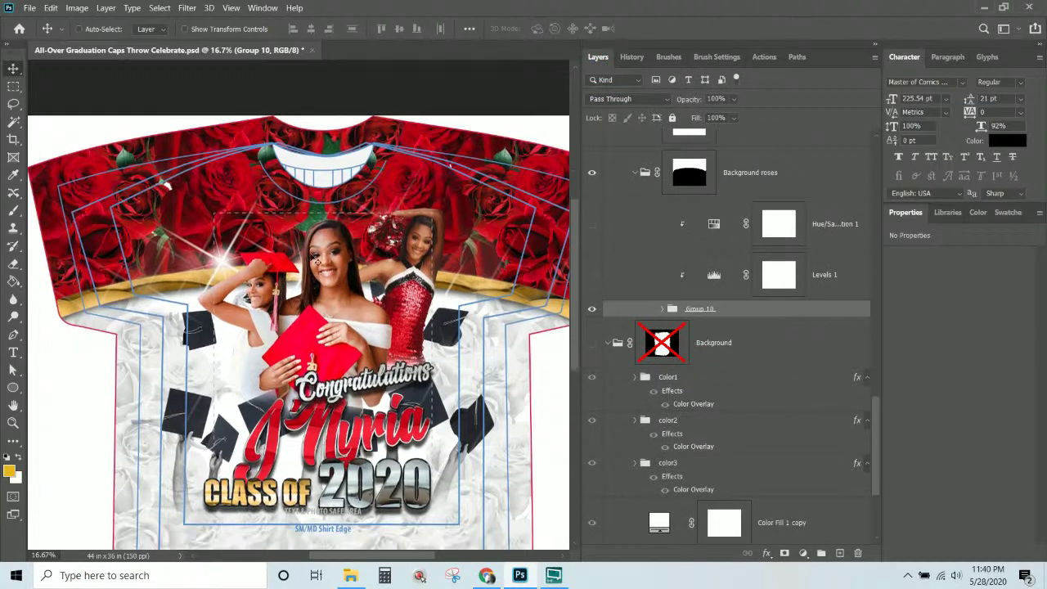
# Select Layer 9 in the Background group, check its visibility, and rename it flares
pyautogui.scroll(-2, 287, 299)
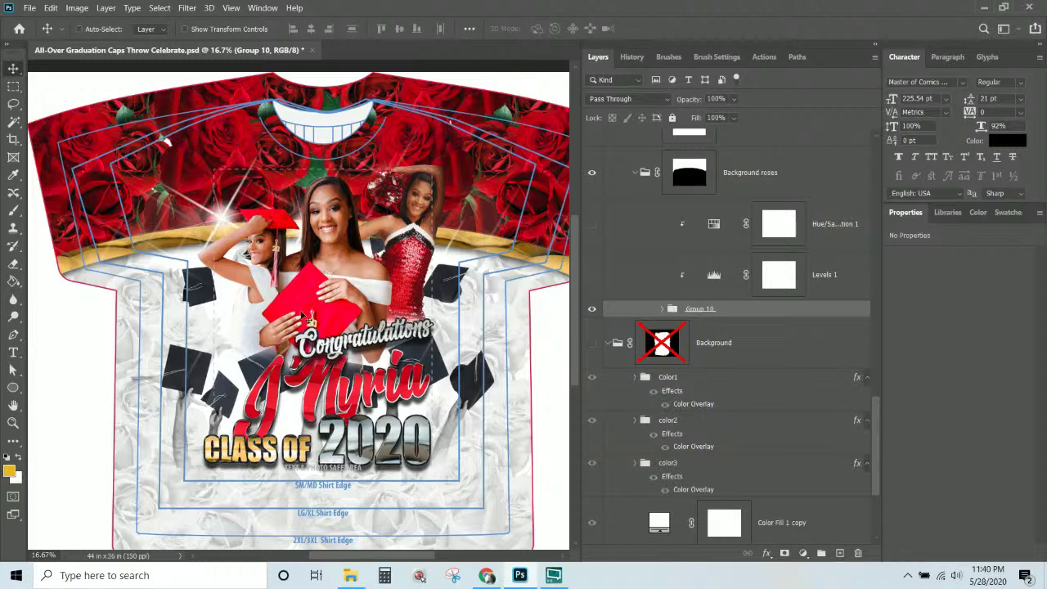
pyautogui.scroll(-2, 474, 373)
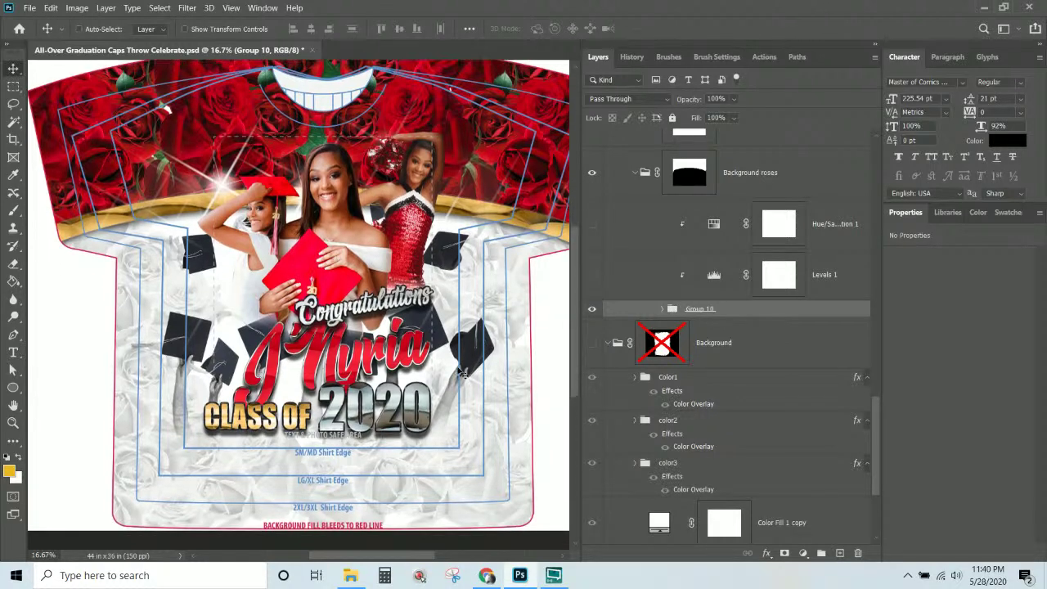
pyautogui.scroll(-1, 462, 373)
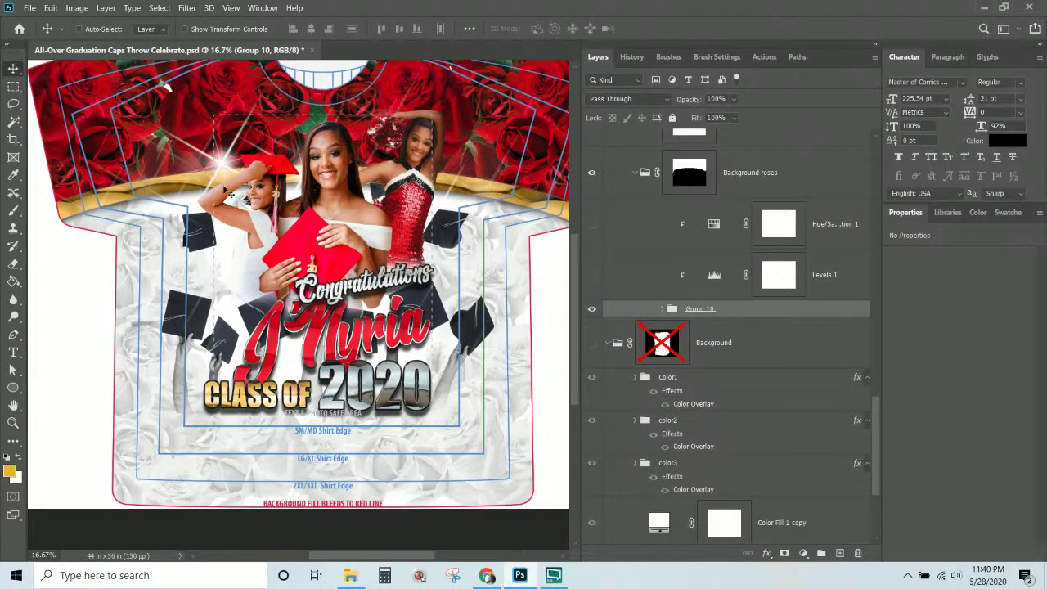
pyautogui.rightClick(493, 190)
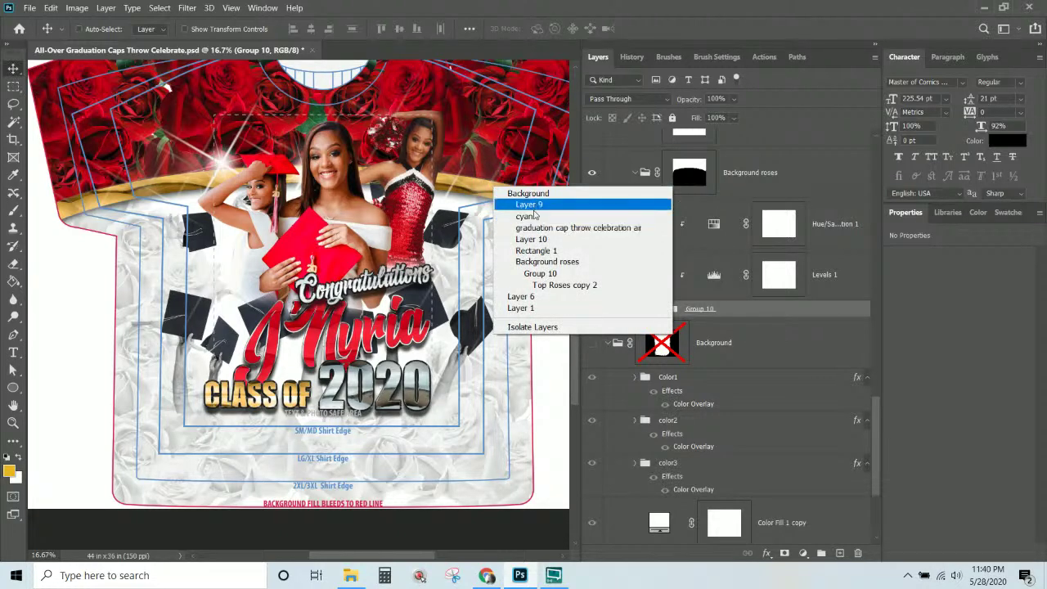
pyautogui.click(530, 205)
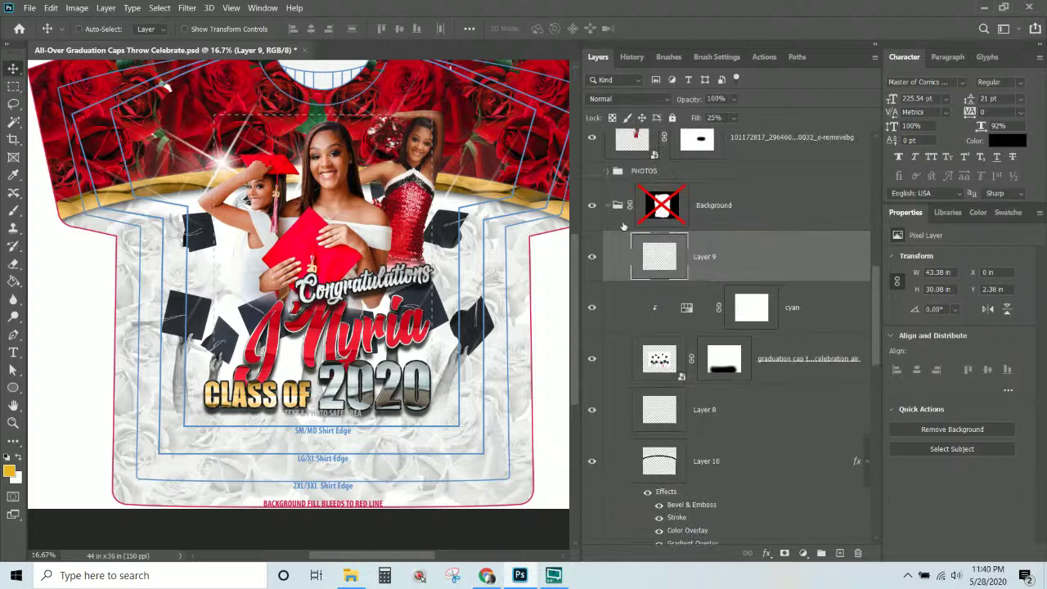
pyautogui.click(591, 257)
pyautogui.click(592, 258)
pyautogui.doubleClick(708, 256)
pyautogui.write('flares')
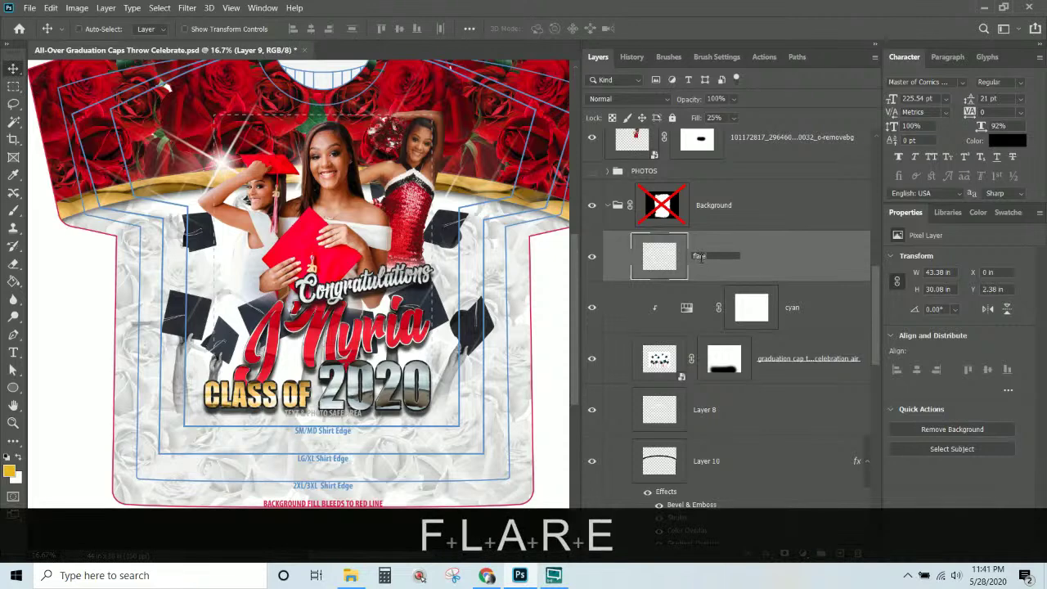
pyautogui.press('Return')
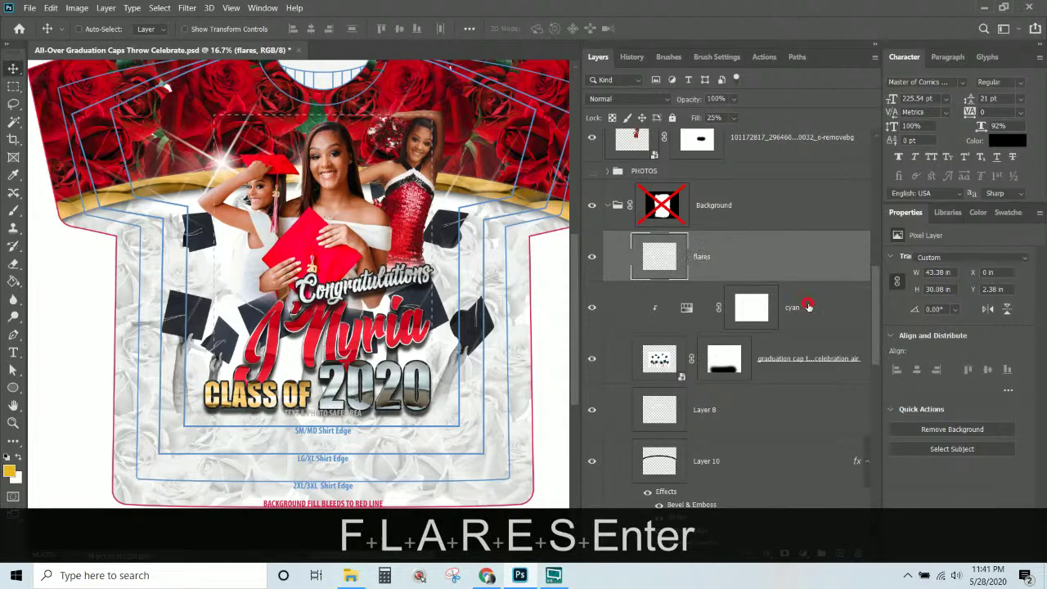
# Check the visibility of Layer 8 beneath the graduation caps layer and rename it flares 2
pyautogui.click(808, 307)
pyautogui.scroll(-1, 777, 360)
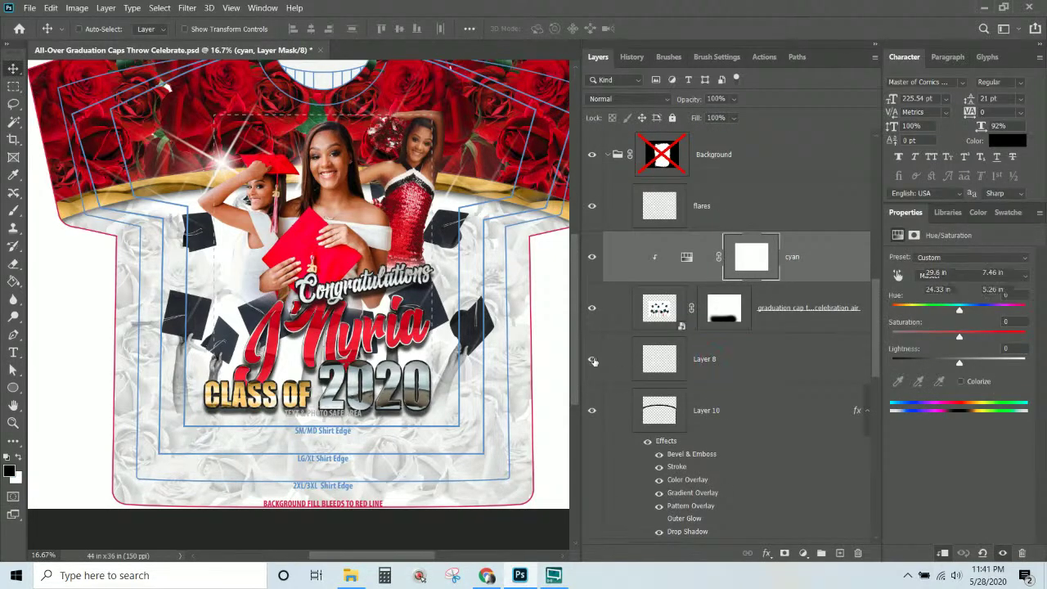
pyautogui.click(594, 359)
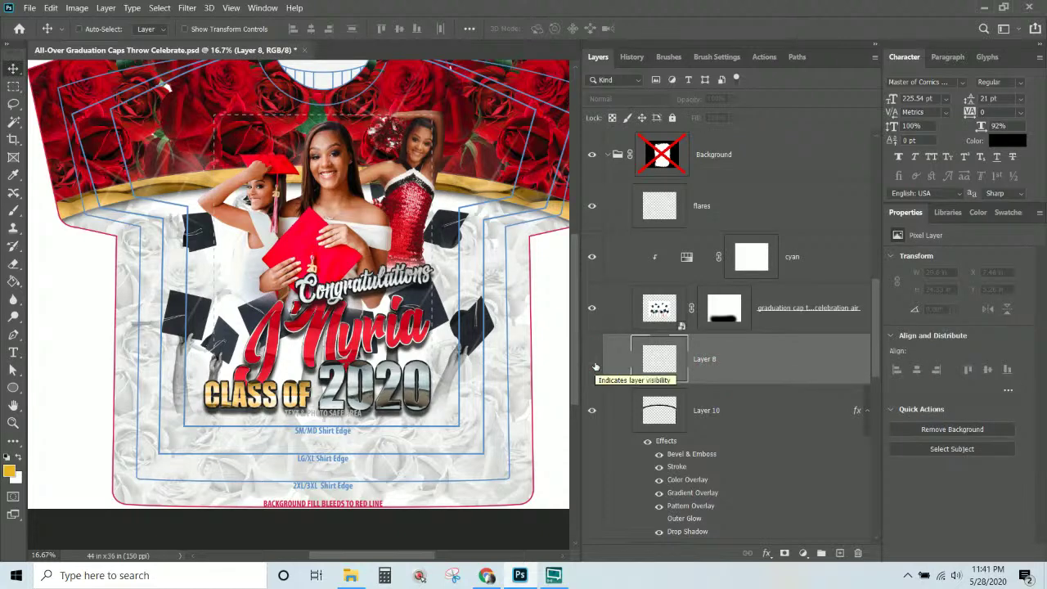
pyautogui.doubleClick(704, 363)
pyautogui.write('flares ')
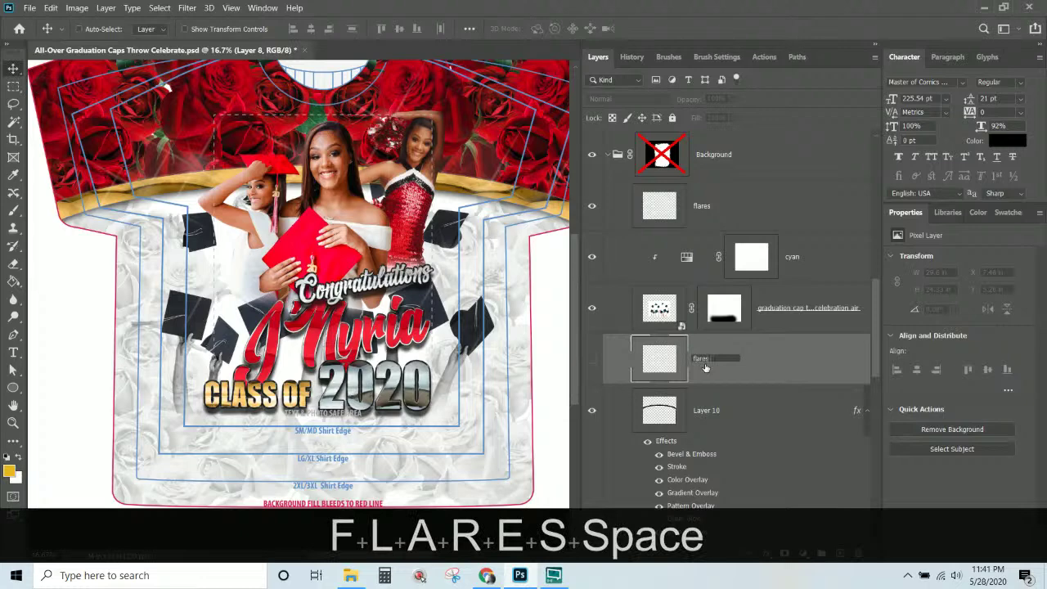
pyautogui.write('2')
pyautogui.press('Return')
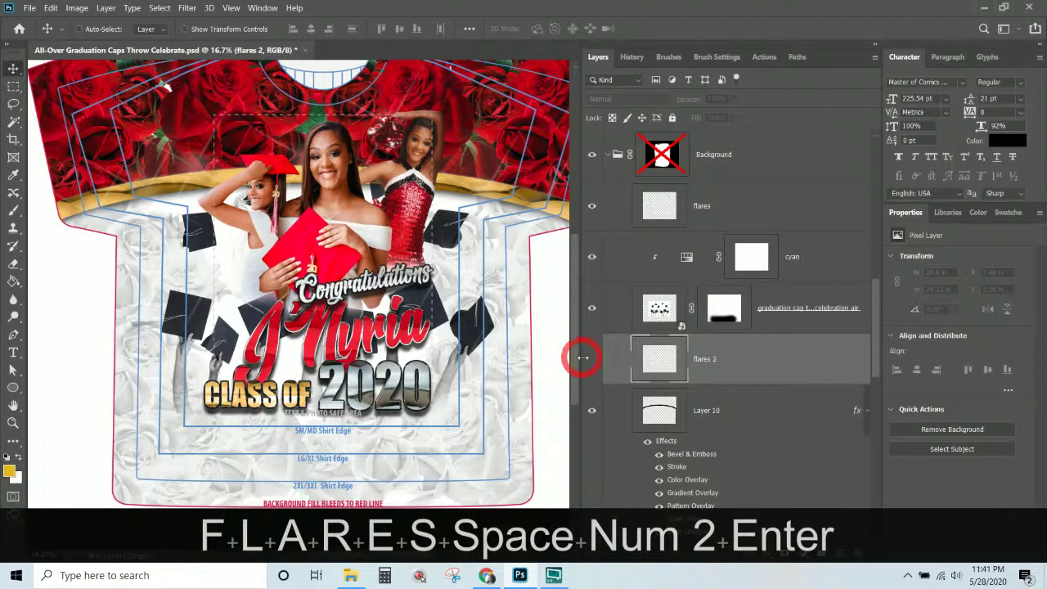
# Rename Layer 10, the curved gold band below the roses, as metallic arch
pyautogui.scroll(-3, 606, 363)
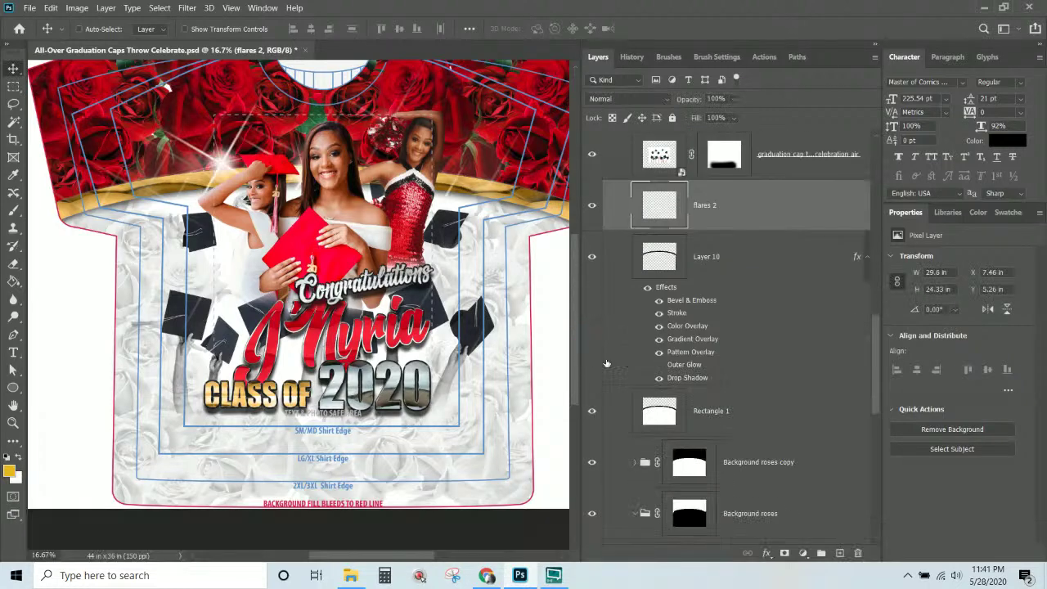
pyautogui.click(702, 258)
pyautogui.click(592, 259)
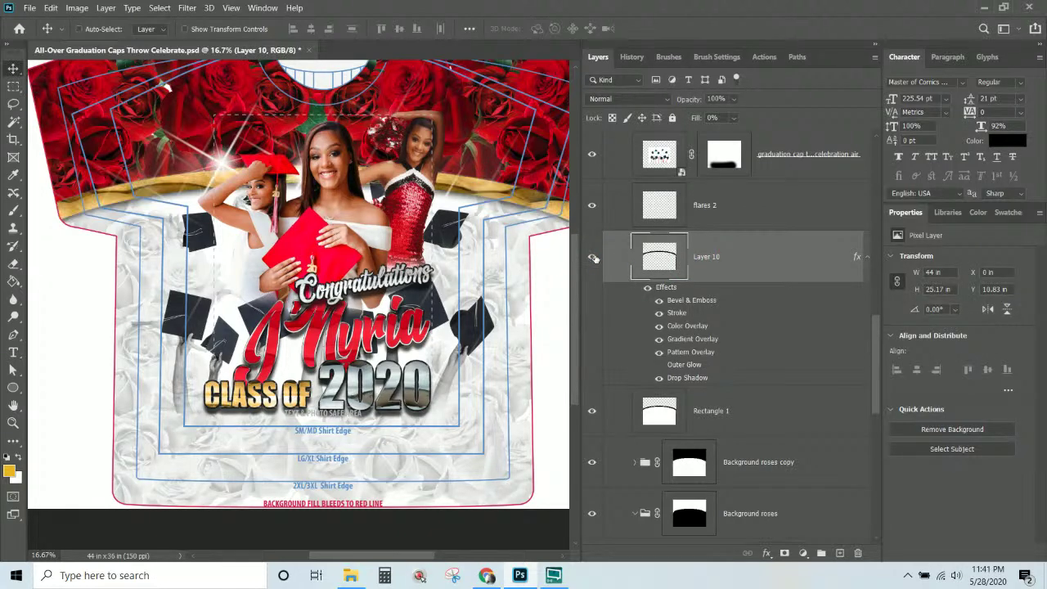
pyautogui.doubleClick(717, 256)
pyautogui.write('metal')
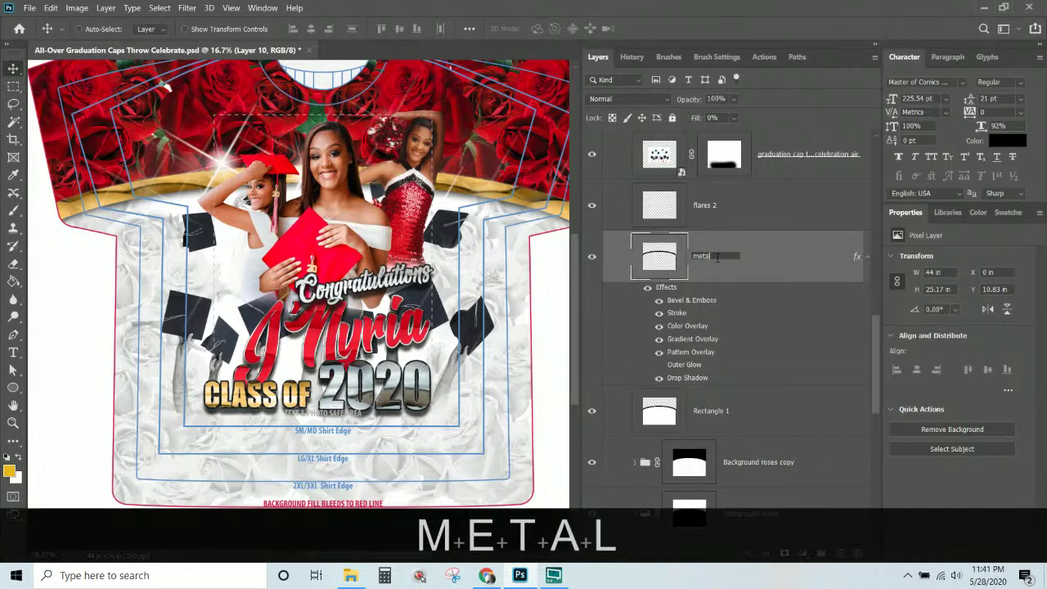
pyautogui.write('lic arch')
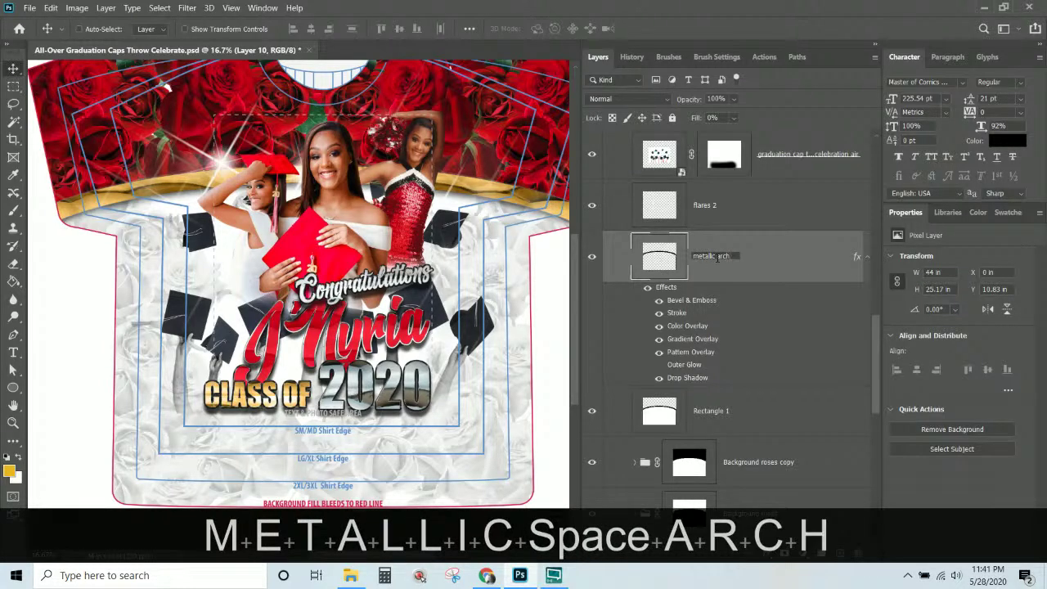
pyautogui.press('Return')
# Disable the gold Color Overlay in the metallic arch layer's style
pyautogui.click(677, 325)
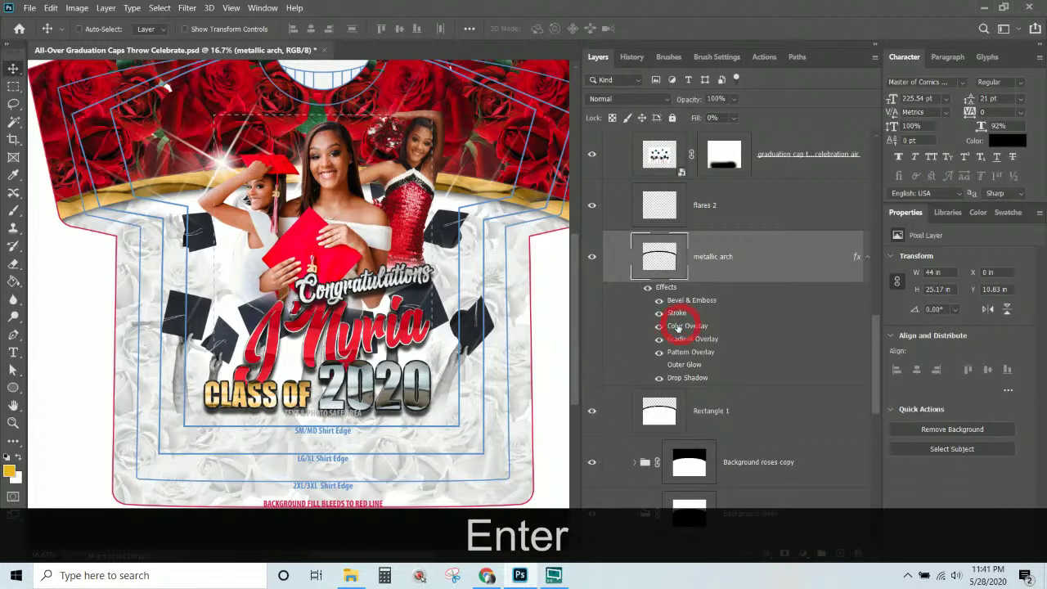
pyautogui.doubleClick(684, 327)
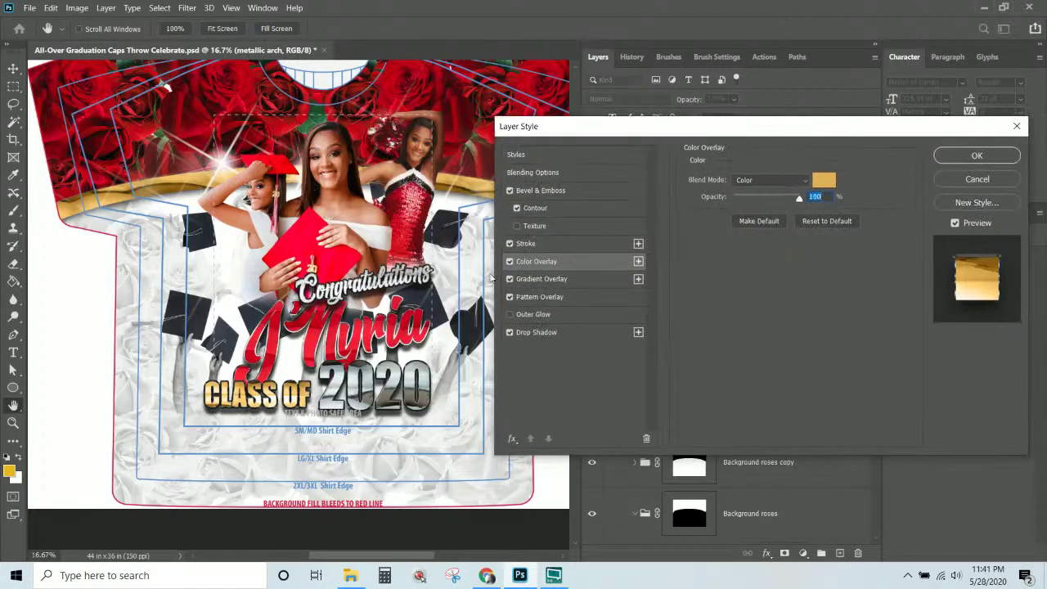
pyautogui.click(508, 261)
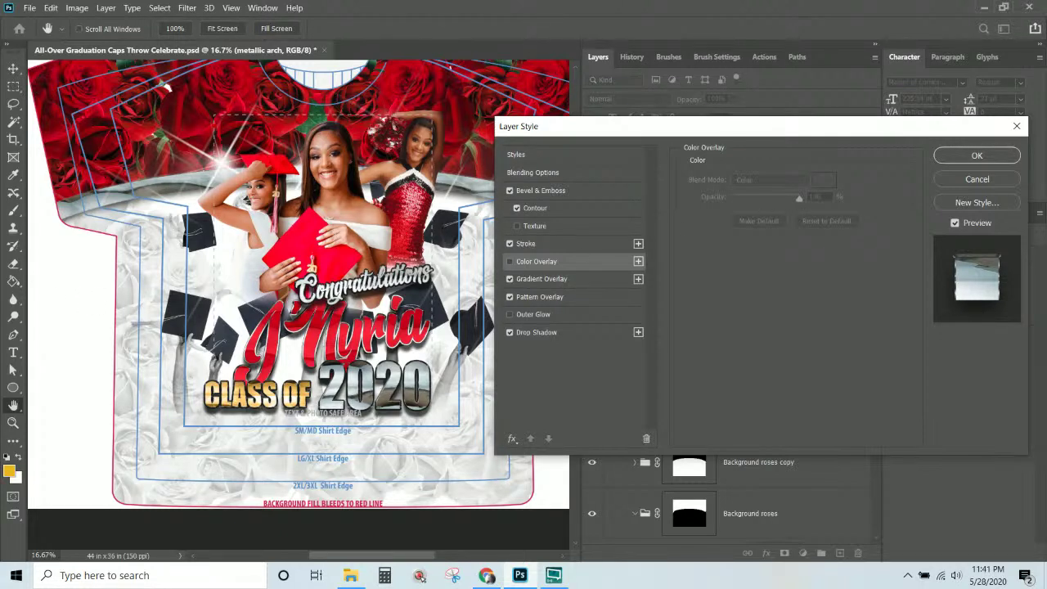
pyautogui.click(977, 155)
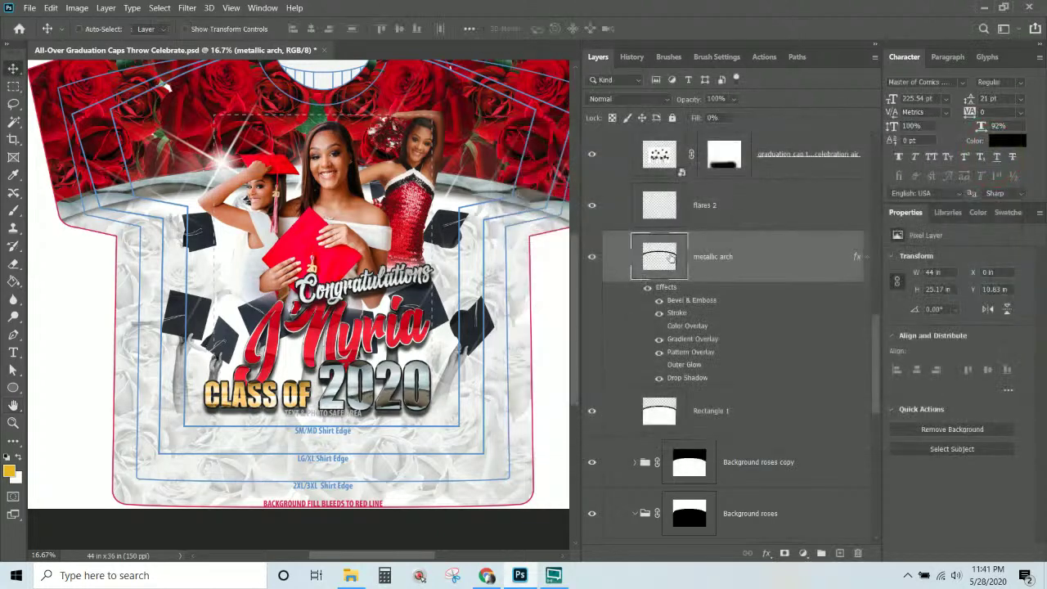
# Select Rectangle 1 below the metallic arch and toggle its visibility off and on to examine its effect
pyautogui.click(771, 396)
pyautogui.scroll(-1, 771, 397)
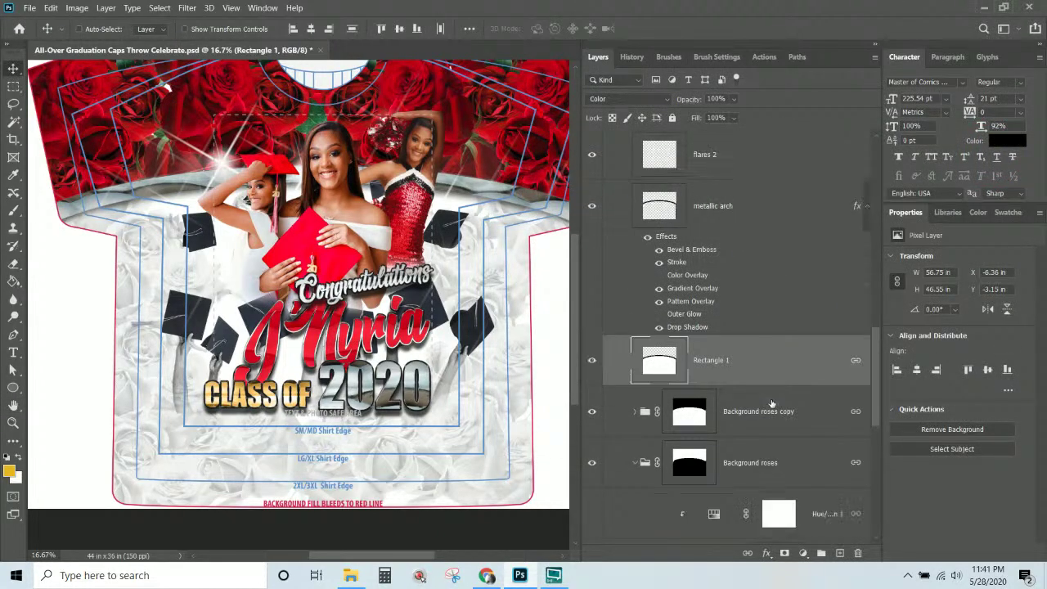
pyautogui.click(593, 360)
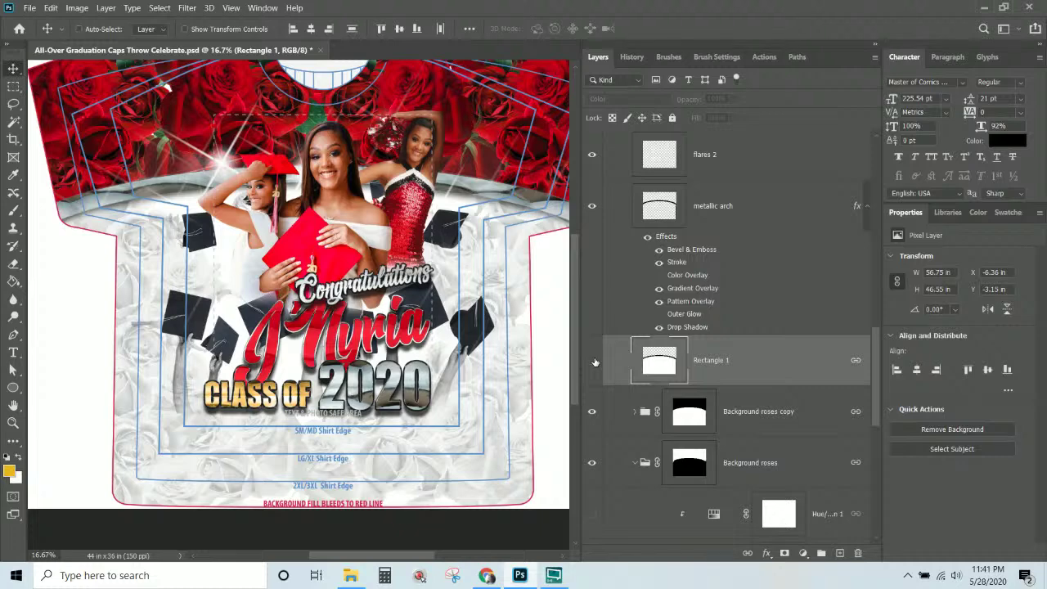
pyautogui.click(593, 360)
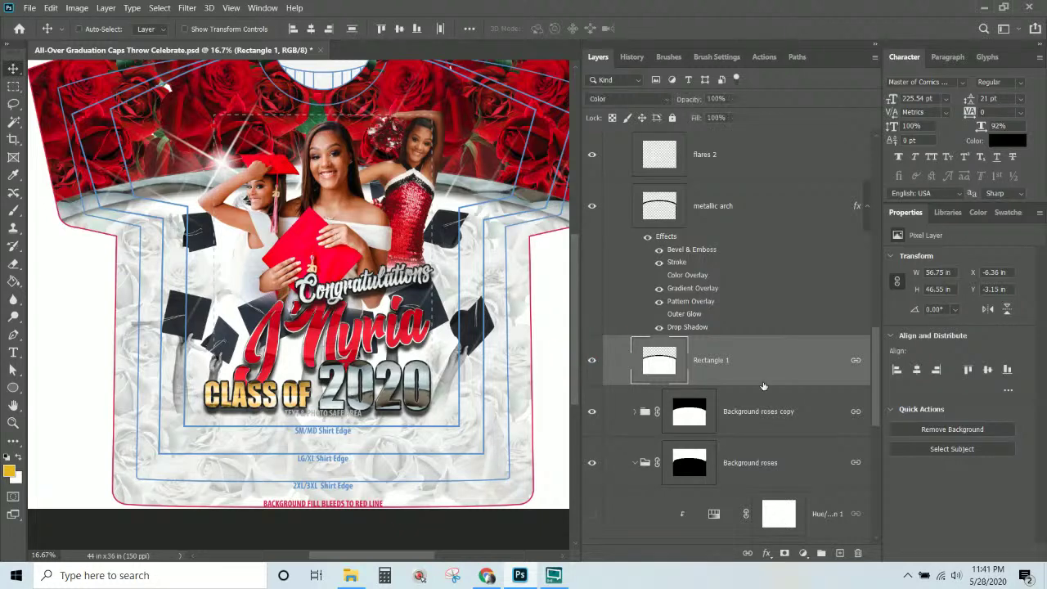
# Select the Color1 group and review the Background roses groups and their adjustment layers
pyautogui.scroll(-2, 682, 376)
pyautogui.scroll(-2, 646, 359)
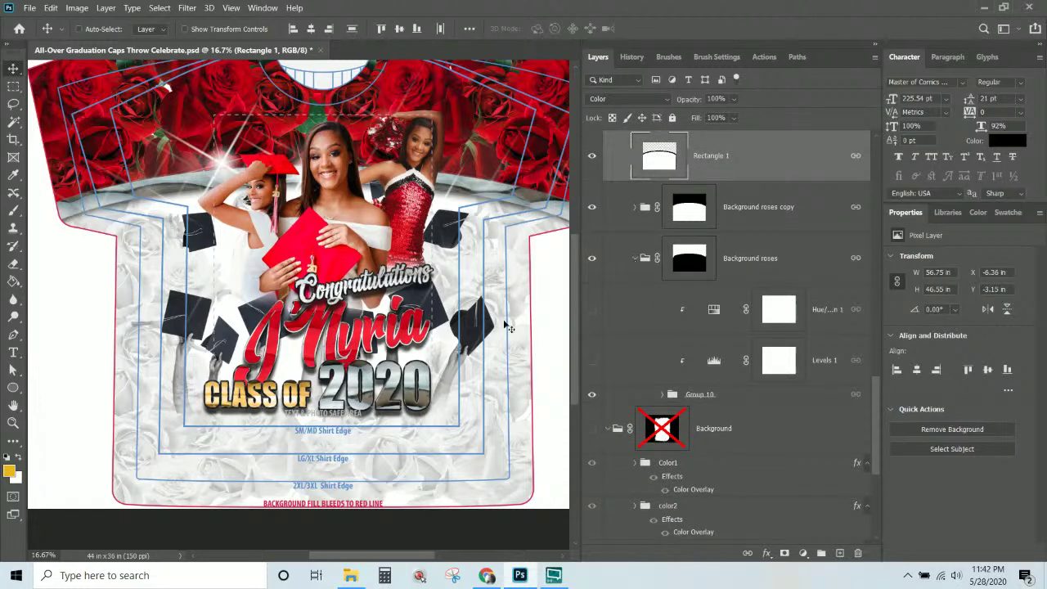
pyautogui.scroll(-5, 767, 364)
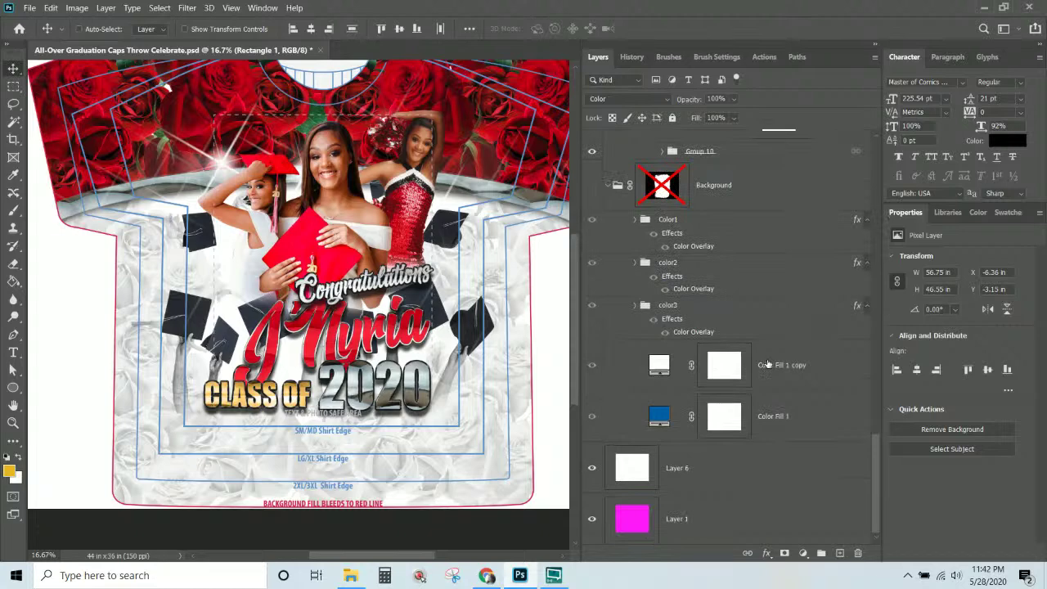
pyautogui.click(697, 239)
pyautogui.scroll(8, 742, 287)
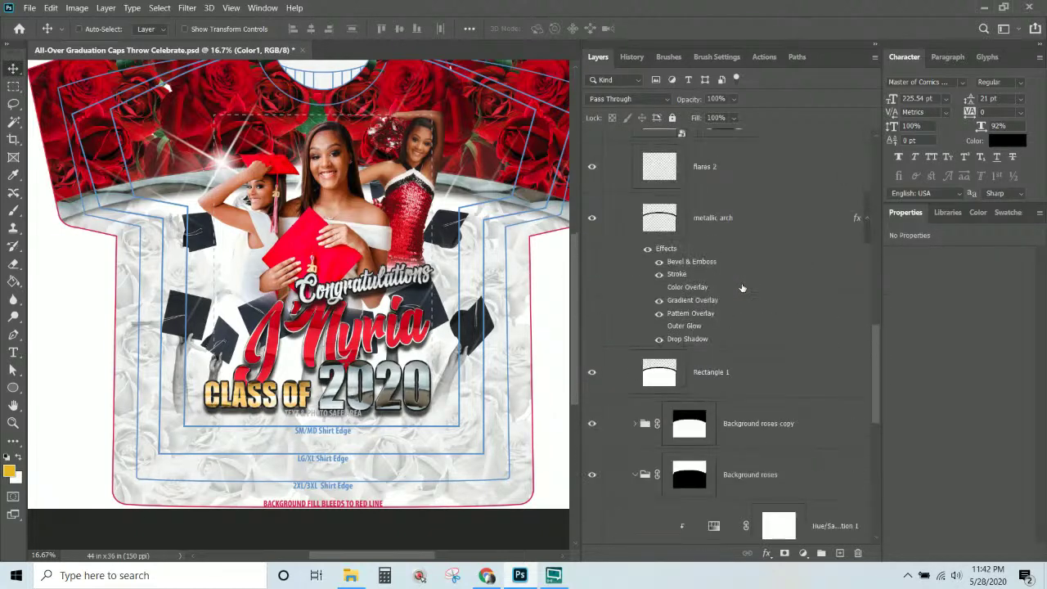
pyautogui.scroll(-1, 741, 288)
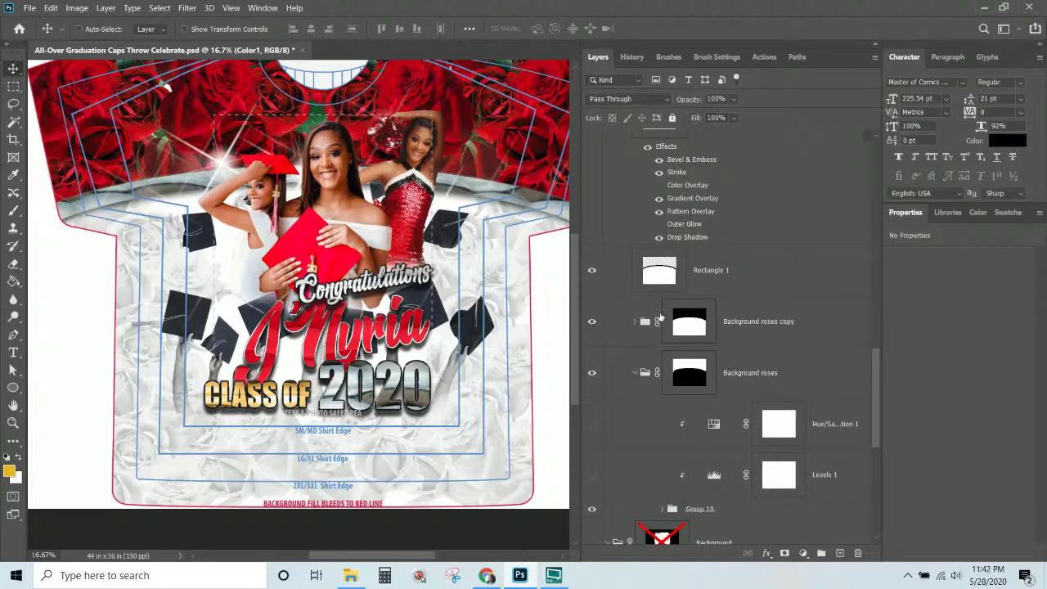
pyautogui.scroll(-2, 676, 377)
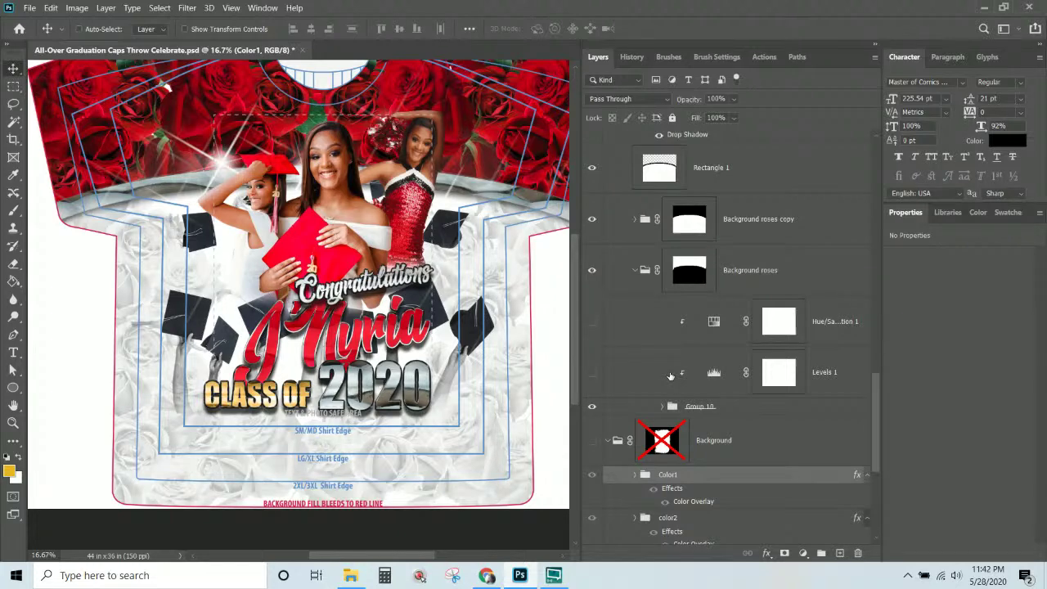
# Toggle the metallic arch's Color Overlay on and back off to compare the gold and silver finishes
pyautogui.scroll(2, 702, 323)
pyautogui.scroll(2, 702, 323)
pyautogui.click(659, 288)
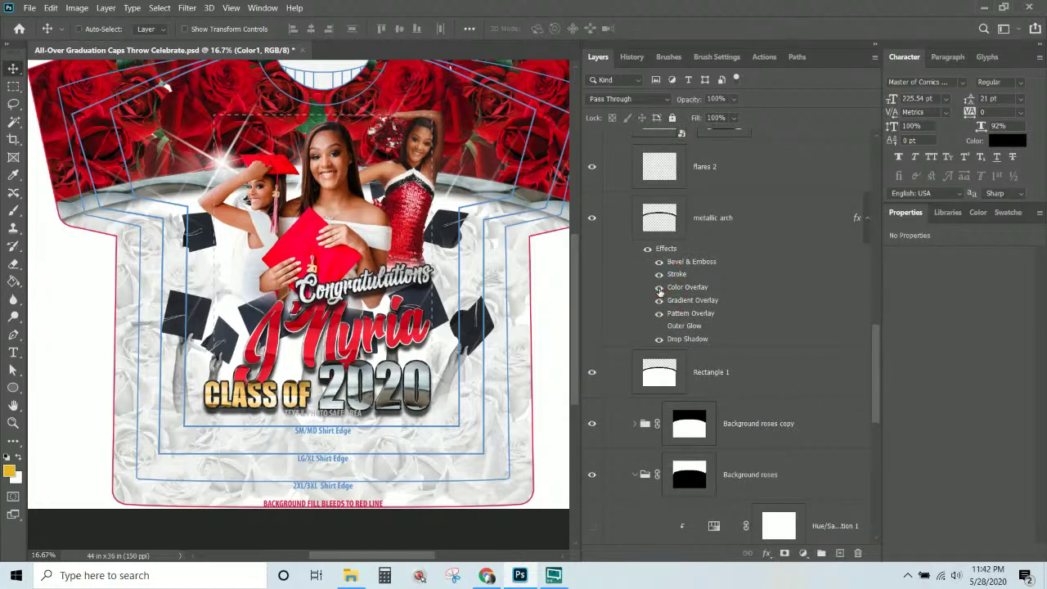
pyautogui.click(659, 287)
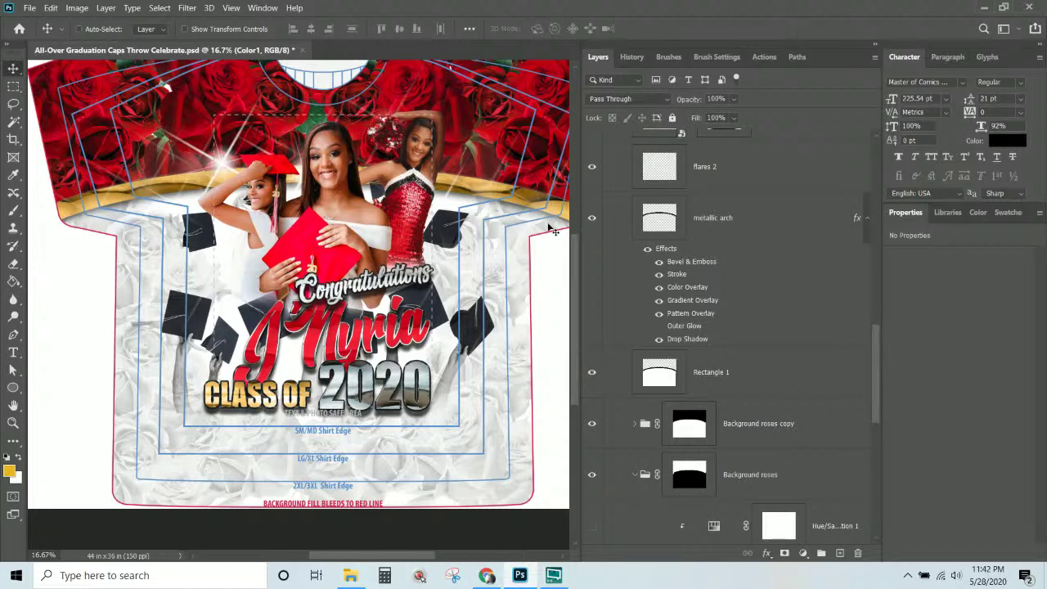
pyautogui.click(659, 287)
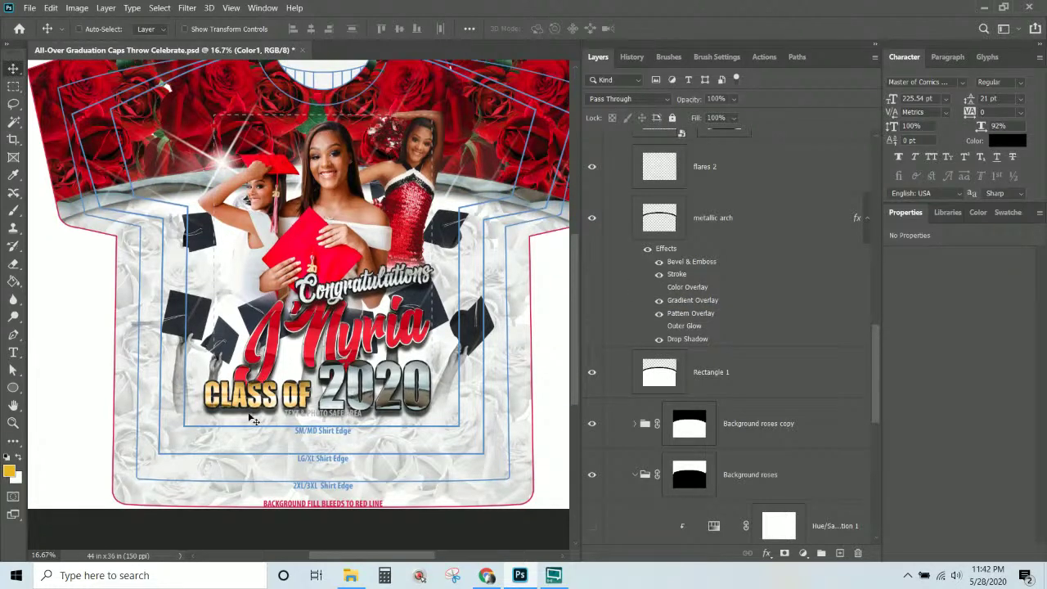
# Toggle the Color Overlay in the CLASS OF text's layer style off and back on to compare silver and gold
pyautogui.rightClick(287, 397)
pyautogui.click(296, 400)
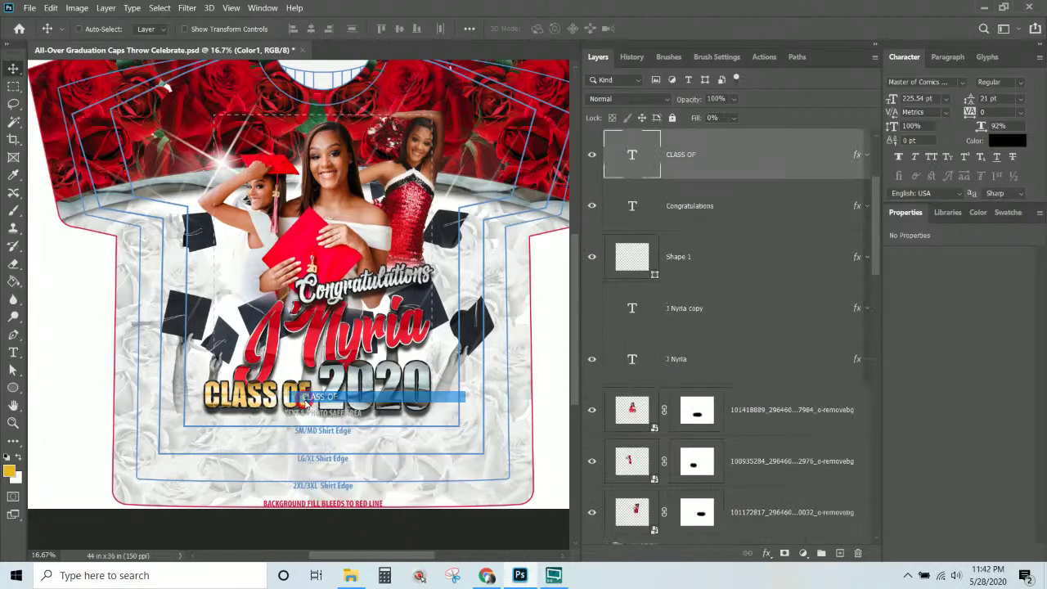
pyautogui.doubleClick(856, 156)
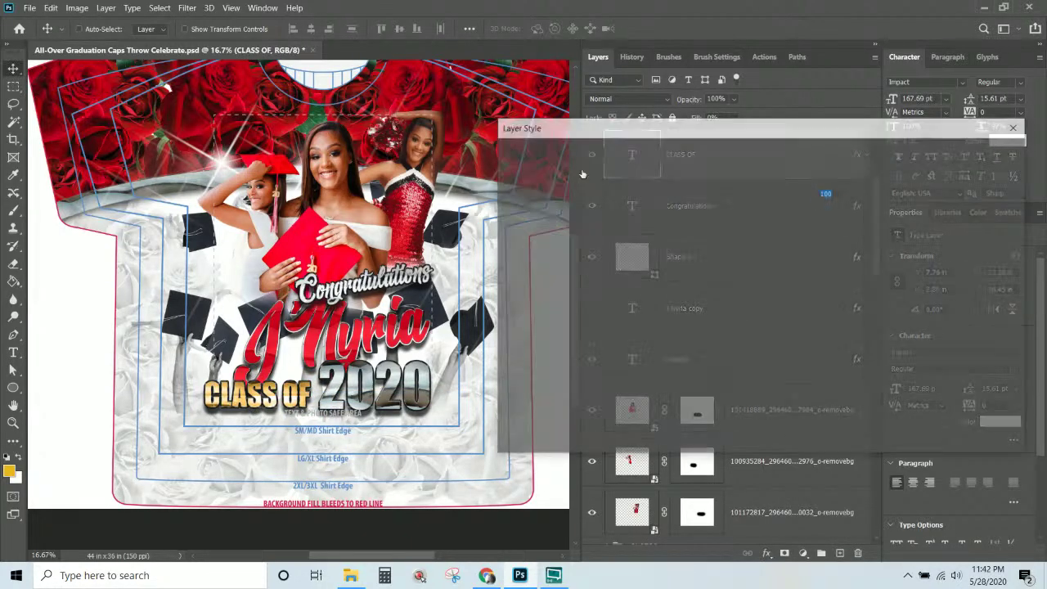
pyautogui.click(514, 268)
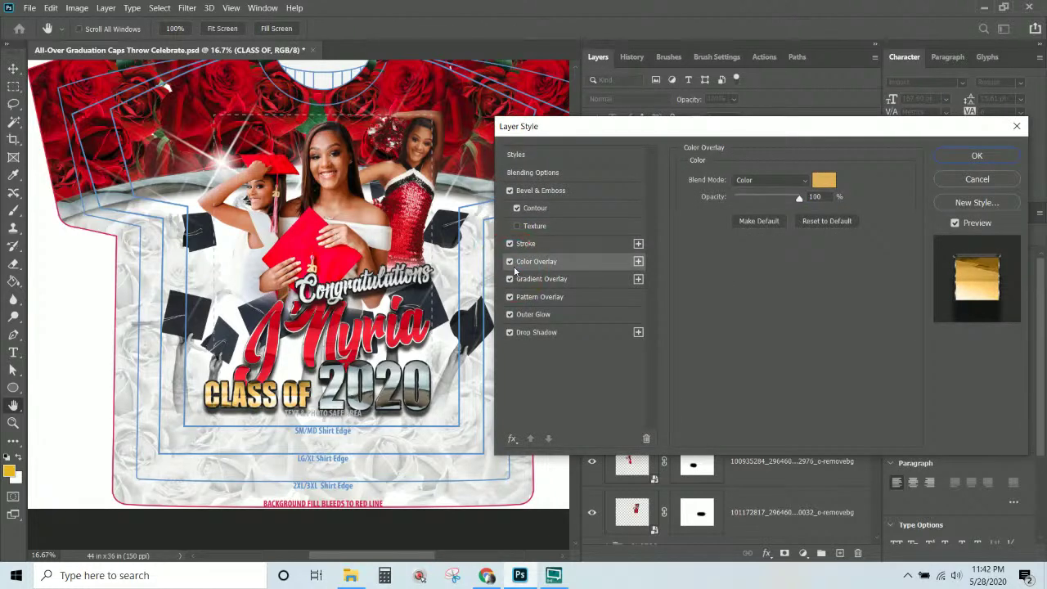
pyautogui.click(509, 262)
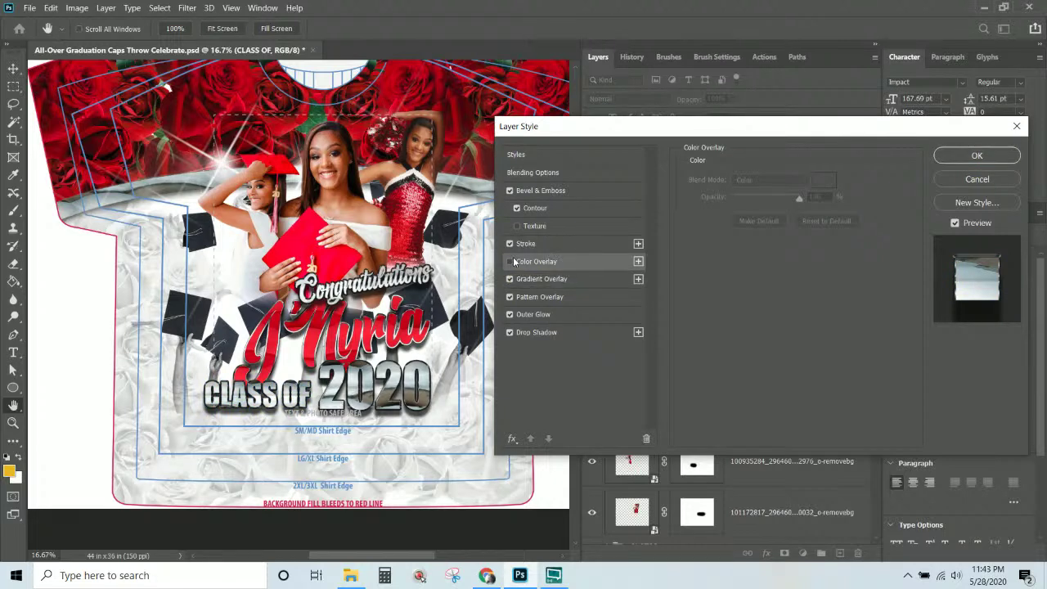
pyautogui.click(510, 261)
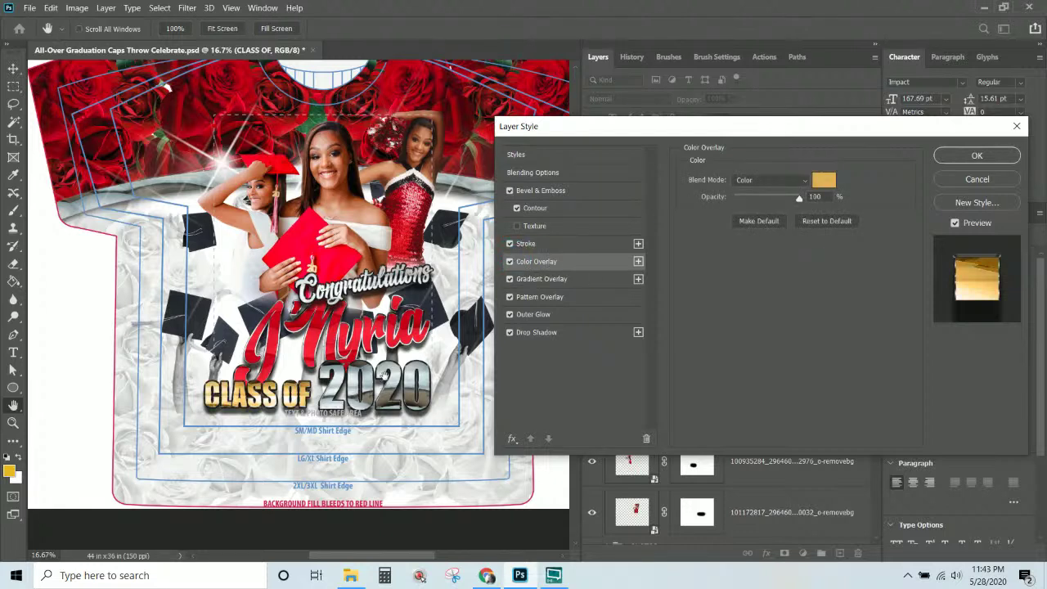
pyautogui.click(976, 155)
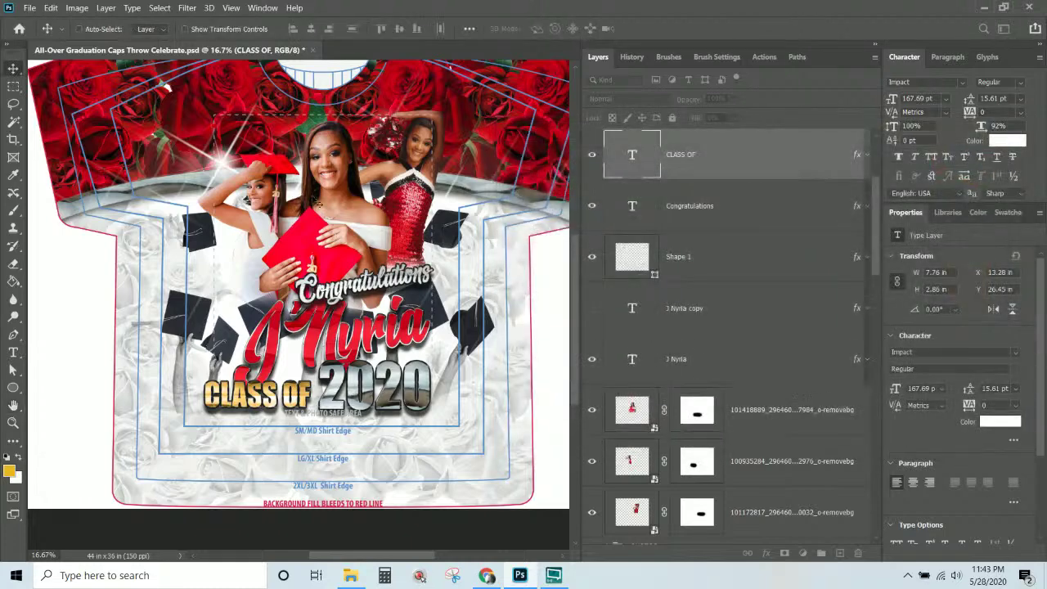
# Select the Background group from the artwork and inspect the cyan Hue/Saturation adjustment on the graduation cap layer
pyautogui.scroll(2, 354, 248)
pyautogui.scroll(-3, 354, 247)
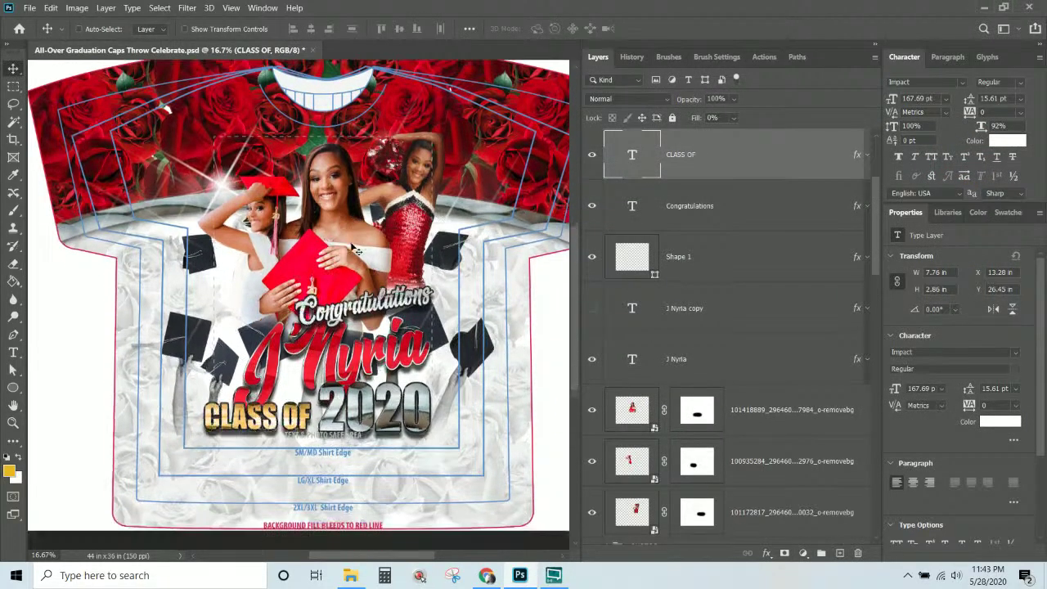
pyautogui.rightClick(516, 269)
pyautogui.rightClick(523, 271)
pyautogui.click(526, 267)
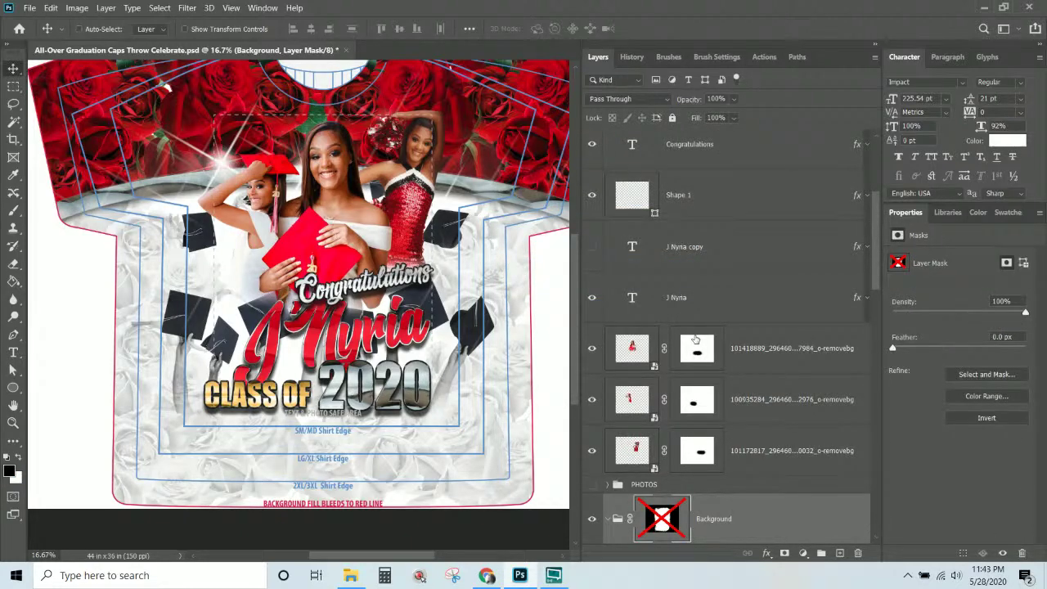
pyautogui.scroll(-5, 694, 338)
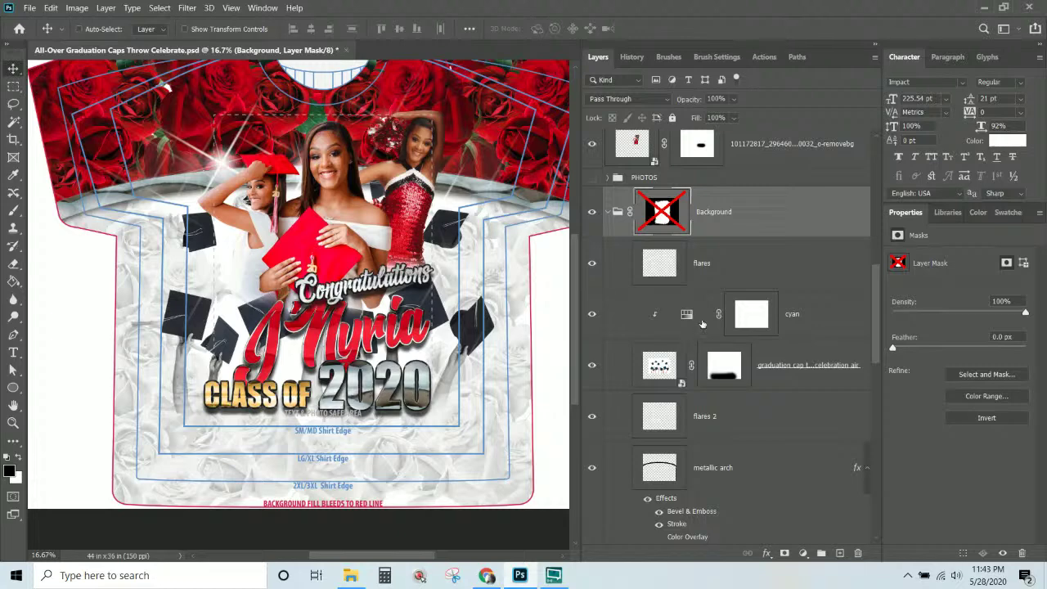
pyautogui.click(686, 315)
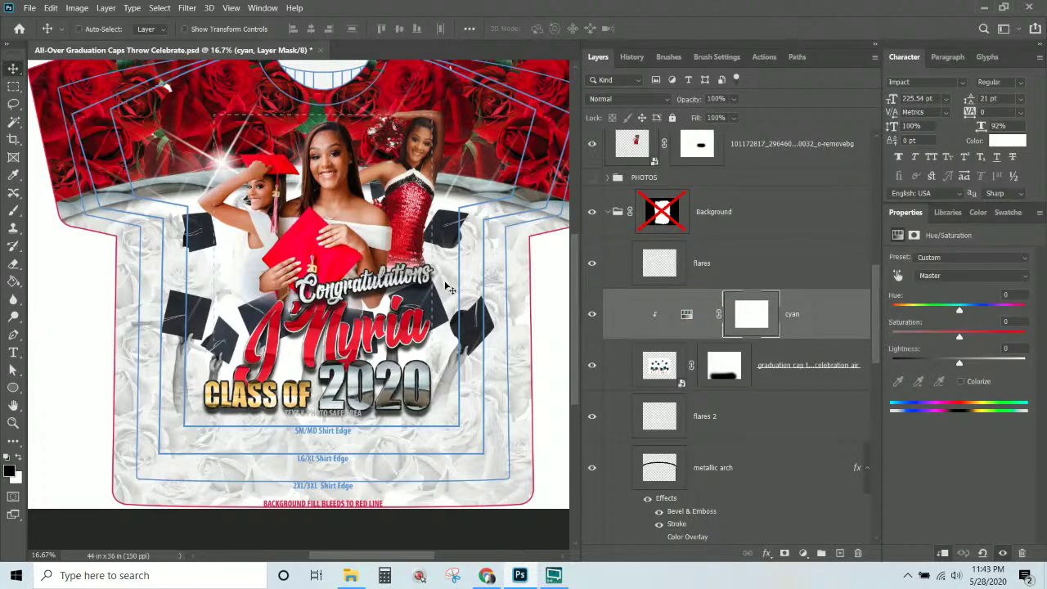
# Select the Background roses copy group from the artwork and review the roses groups' adjustment layers
pyautogui.rightClick(495, 272)
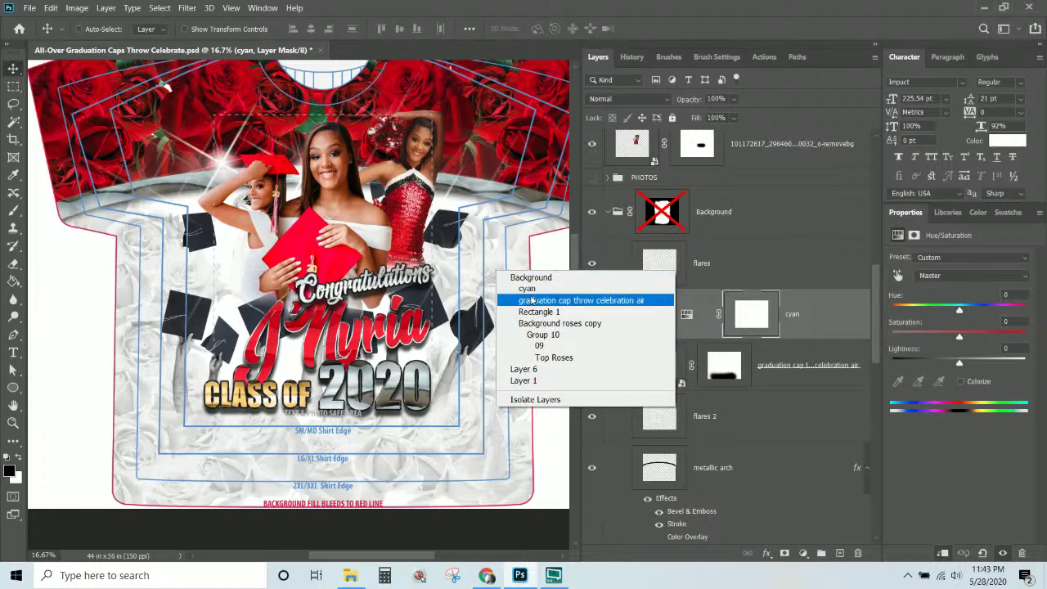
pyautogui.click(541, 325)
pyautogui.scroll(-6, 828, 373)
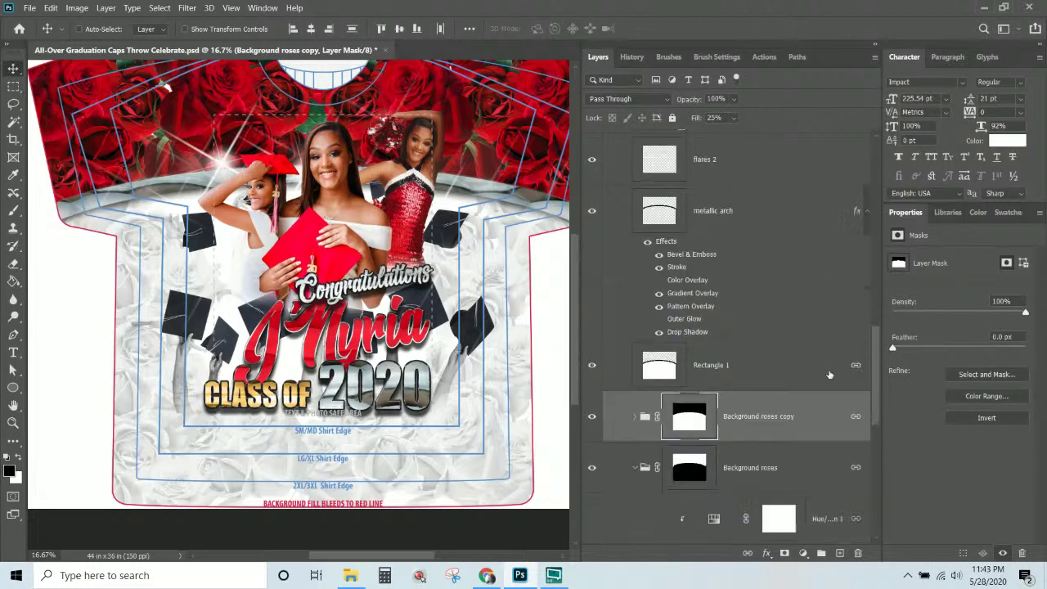
pyautogui.scroll(-1, 828, 372)
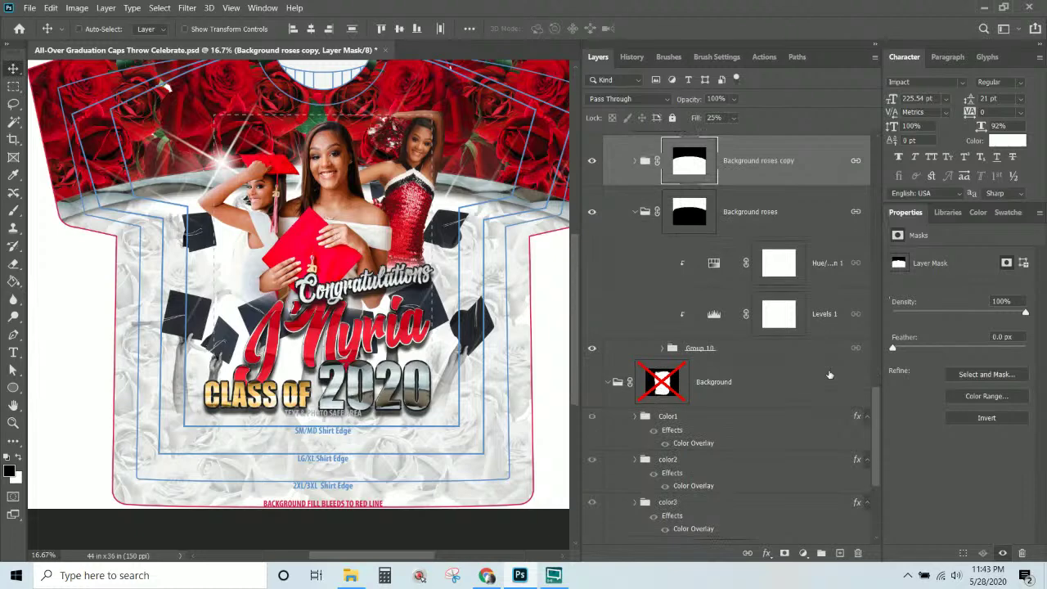
pyautogui.click(596, 314)
pyautogui.scroll(1, 802, 233)
# Check which artwork the Background roses group controls by toggling its visibility, and rename it Top Background roses
pyautogui.click(755, 265)
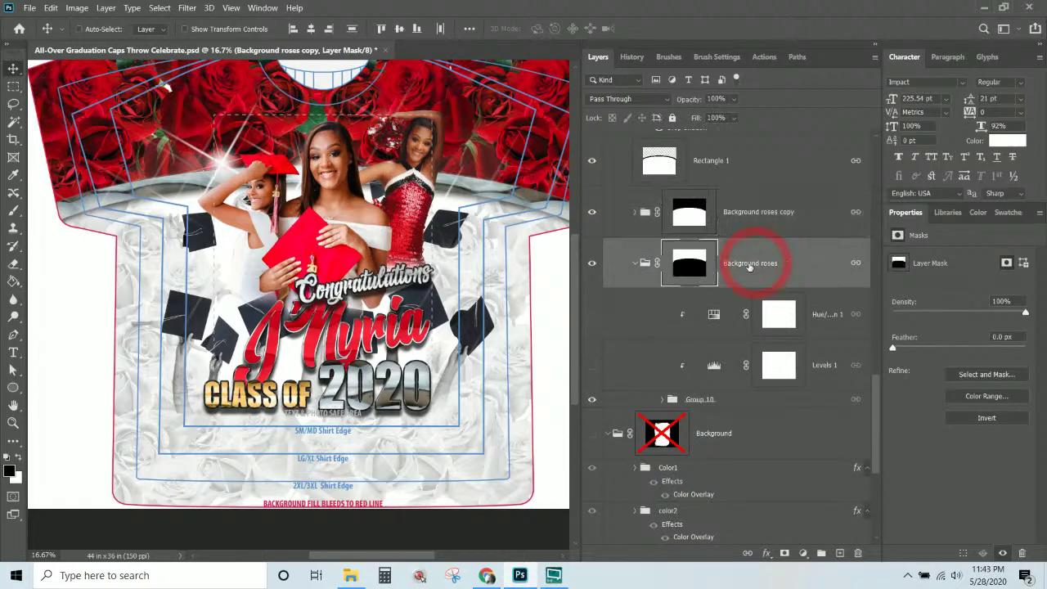
pyautogui.click(591, 263)
pyautogui.click(591, 263)
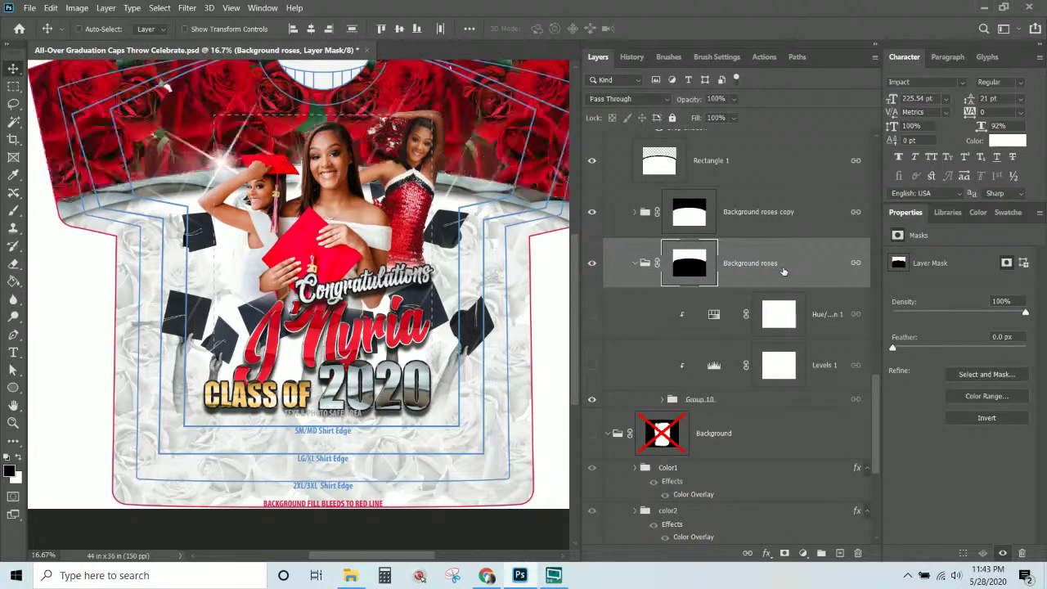
pyautogui.doubleClick(750, 263)
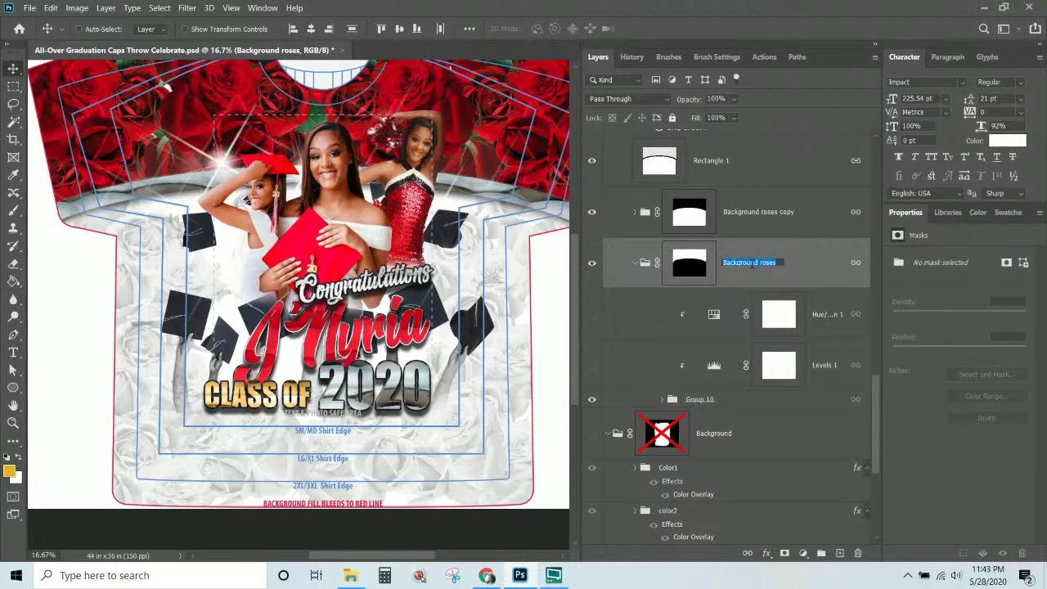
pyautogui.click(723, 262)
pyautogui.write('Top')
# Select the Background roses copy group and toggle its visibility to identify the roses it controls
pyautogui.click(689, 211)
pyautogui.click(592, 212)
pyautogui.click(592, 213)
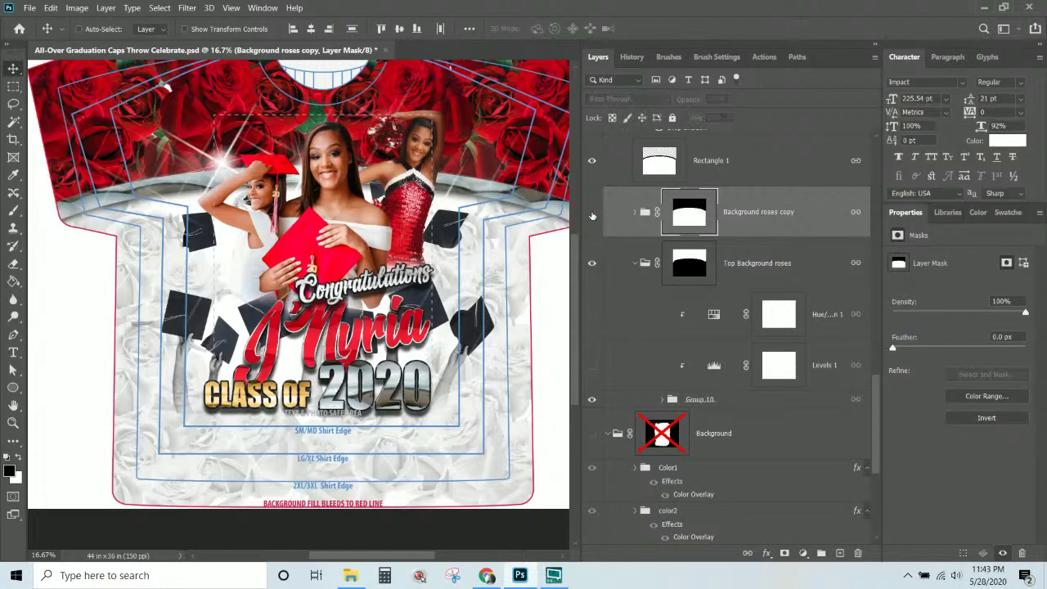
pyautogui.click(592, 215)
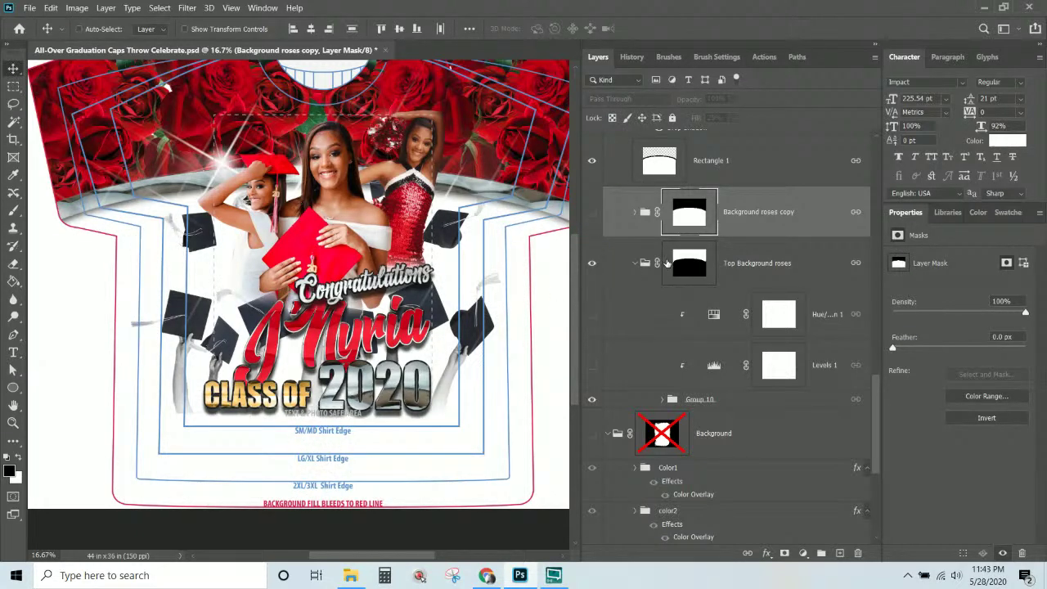
pyautogui.click(592, 213)
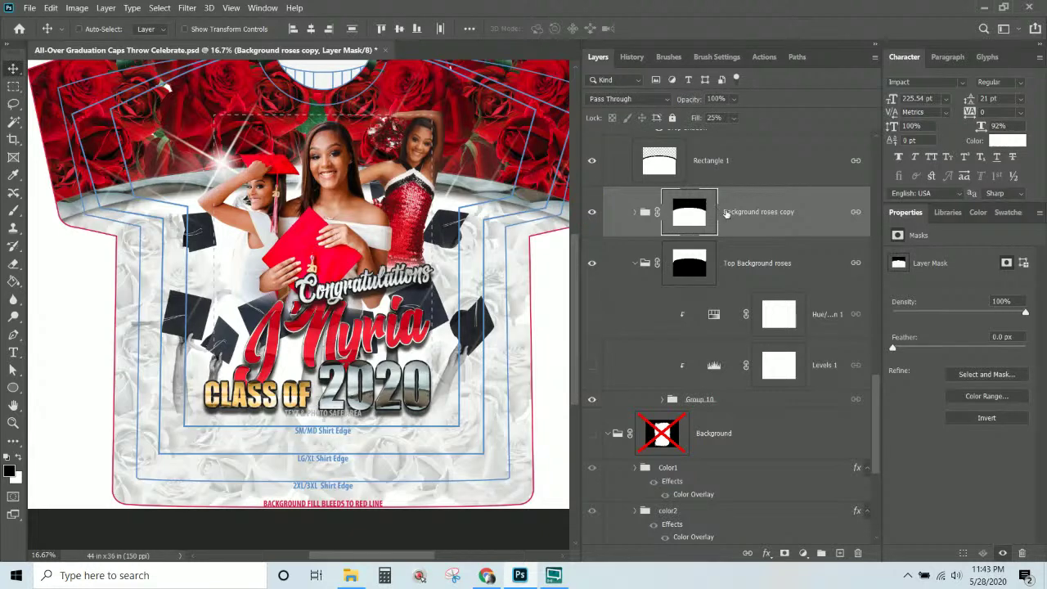
# Rename the Background roses copy group as Bottom Background roses
pyautogui.doubleClick(732, 214)
pyautogui.click(728, 213)
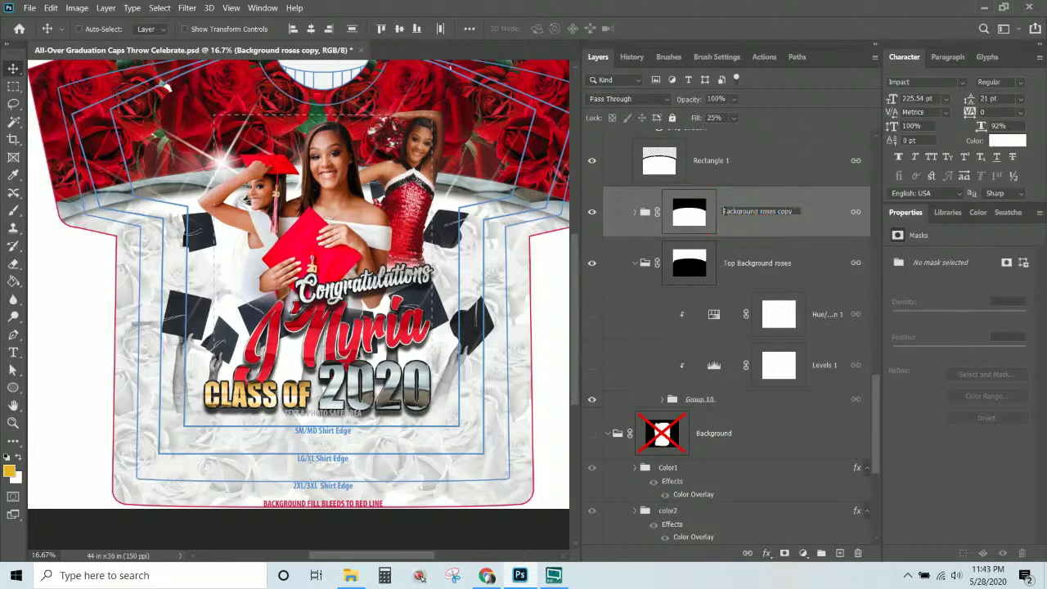
pyautogui.write('Bottom')
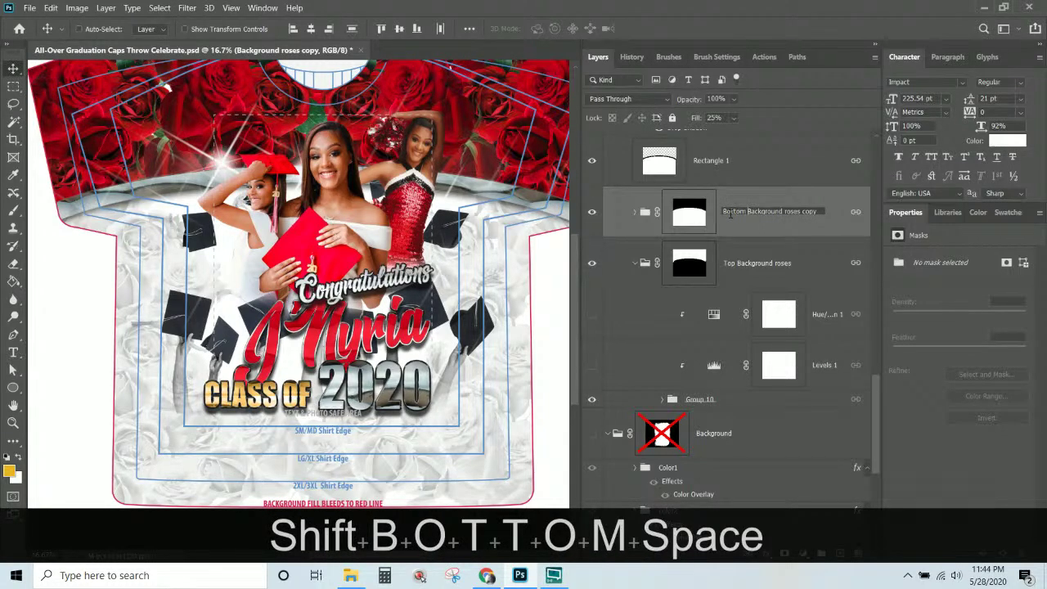
pyautogui.click(846, 212)
pyautogui.press('BackSpace')
pyautogui.press('BackSpace')
pyautogui.press('BackSpace')
pyautogui.press('BackSpace')
pyautogui.press('BackSpace')
pyautogui.press('BackSpace')
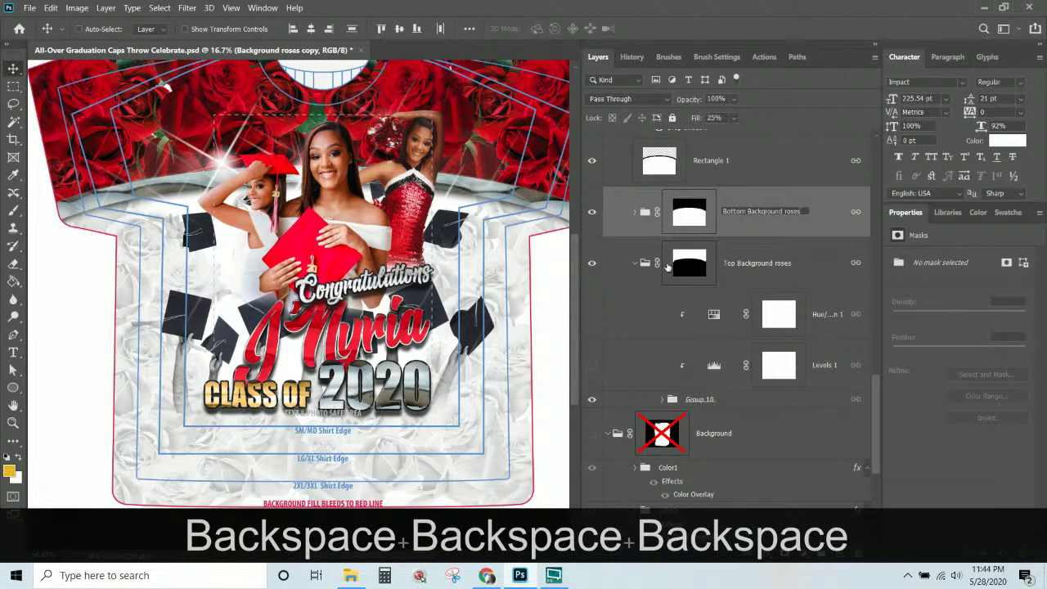
pyautogui.click(751, 278)
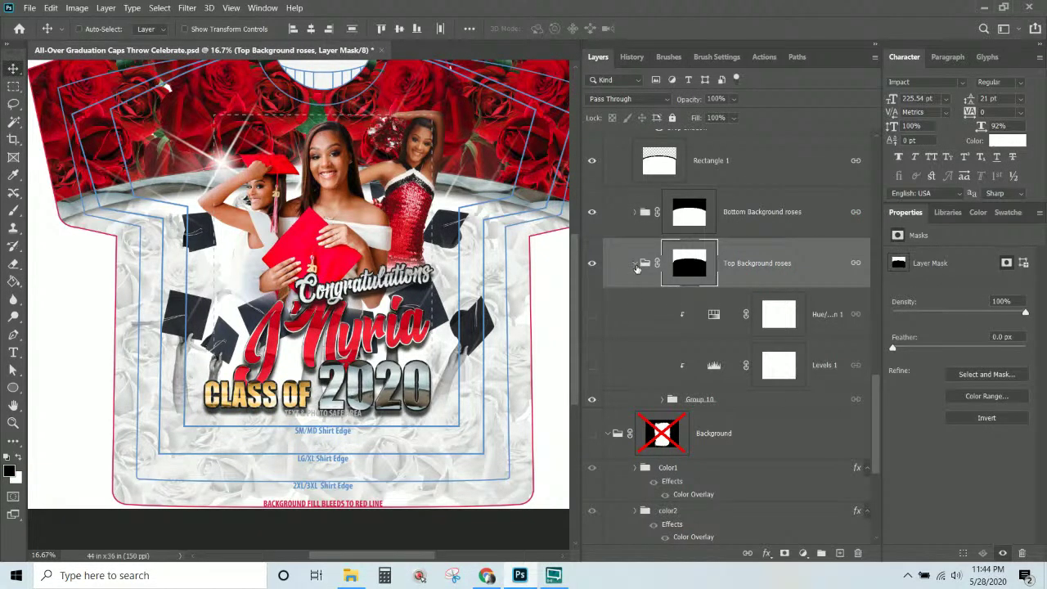
# Collapse Top Background roses, expand Bottom Background roses, and examine its Hue/Saturation 1 adjustment by toggling it off and on
pyautogui.click(636, 263)
pyautogui.click(635, 213)
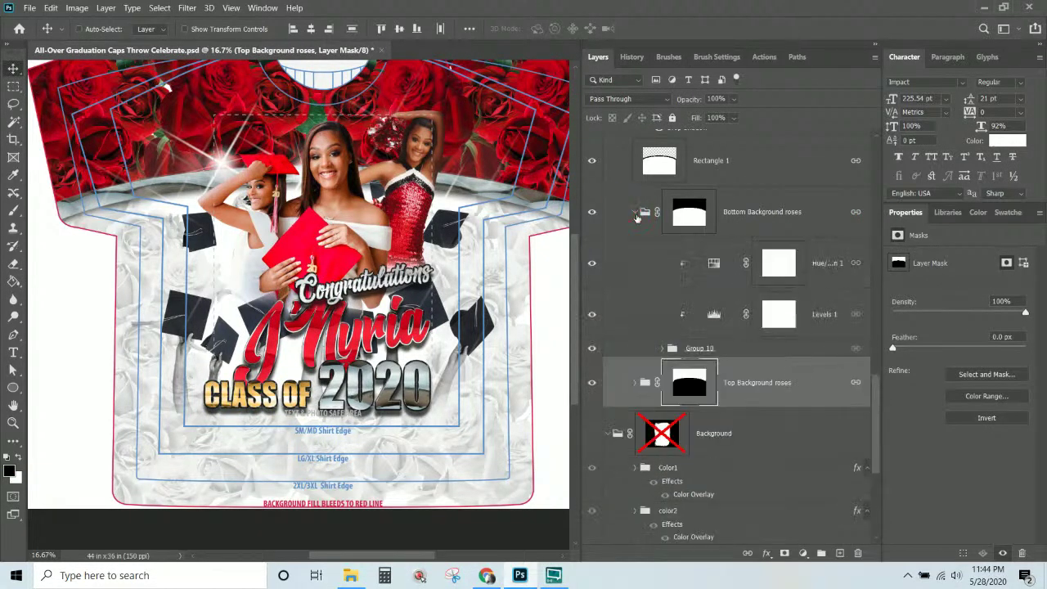
pyautogui.click(593, 264)
pyautogui.click(593, 264)
pyautogui.click(714, 267)
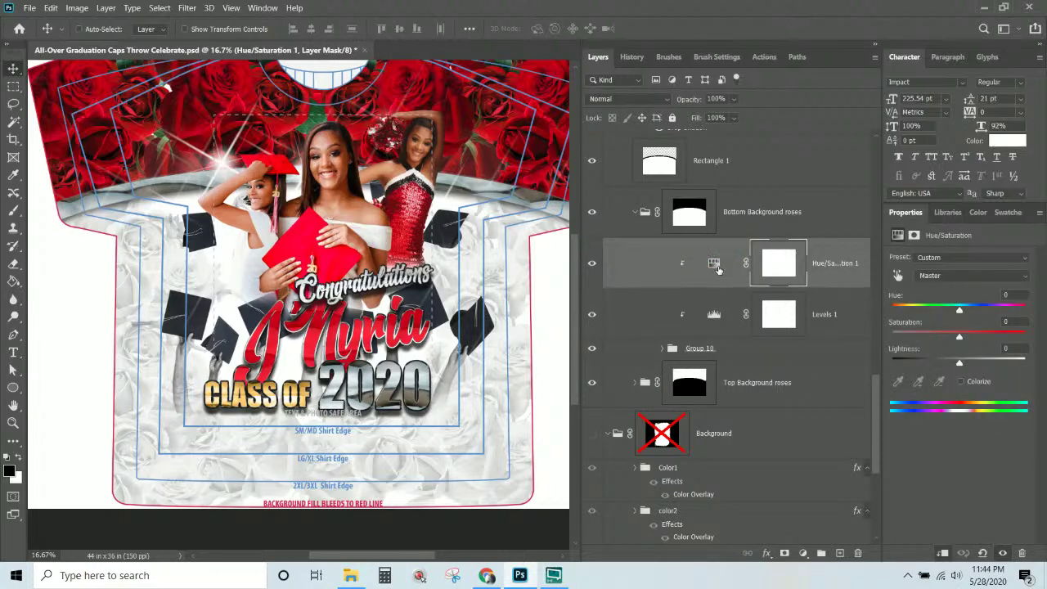
pyautogui.click(129, 9)
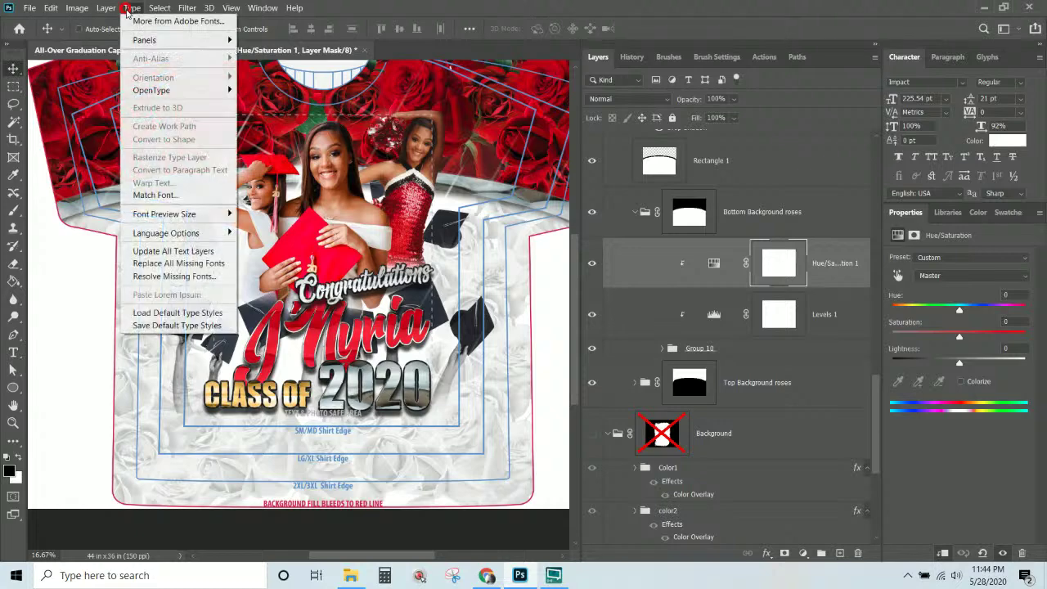
pyautogui.moveTo(111, 15)
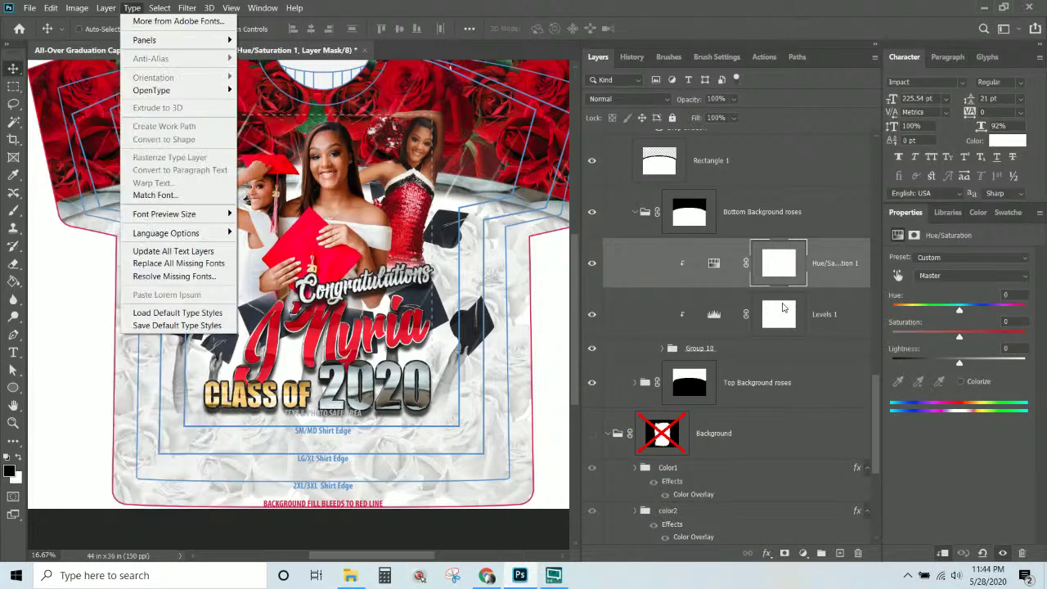
pyautogui.click(822, 278)
# Toggle the Levels 1 adjustment of the bottom roses, try a midtone value of 1.04, and reset that change
pyautogui.click(830, 315)
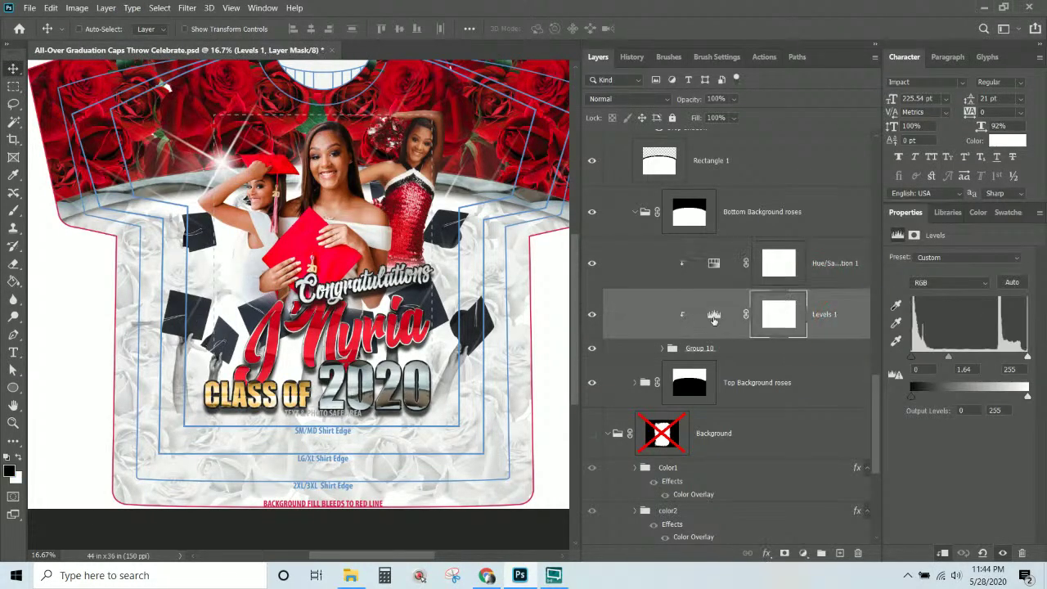
pyautogui.click(593, 315)
pyautogui.click(593, 317)
pyautogui.moveTo(949, 356); pyautogui.dragTo(967, 357)
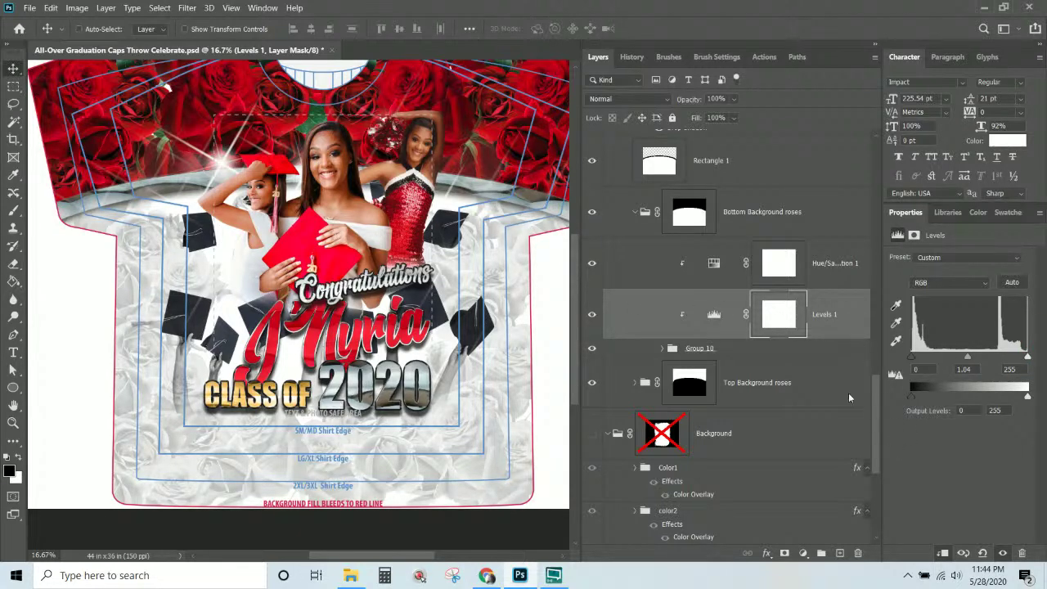
pyautogui.click(981, 553)
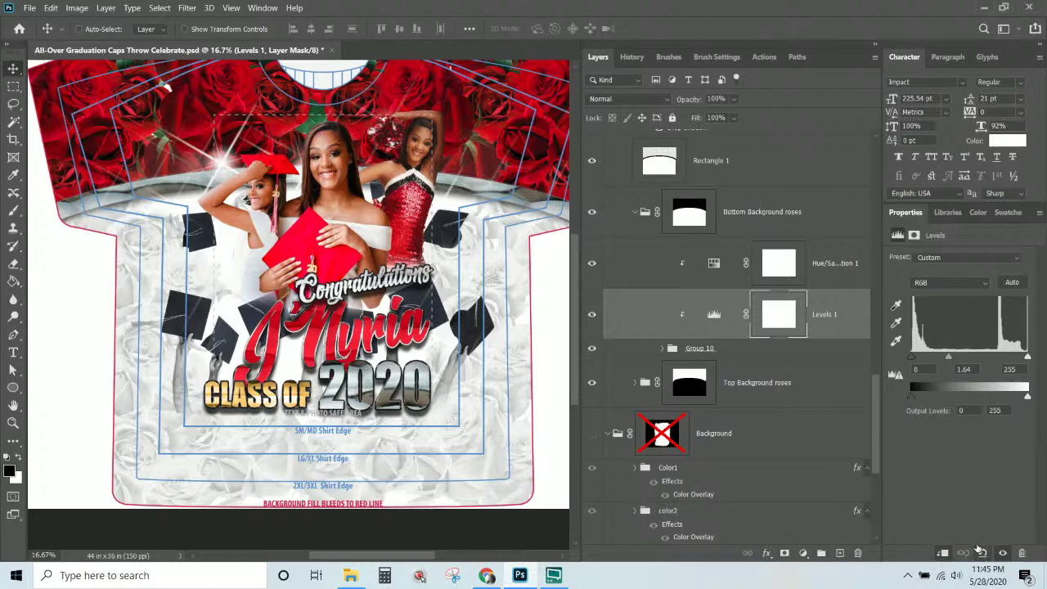
# In the bottom roses' Hue/Saturation 1 adjustment, set the Reds saturation to +37 and lightness to +24
pyautogui.scroll(3, 463, 372)
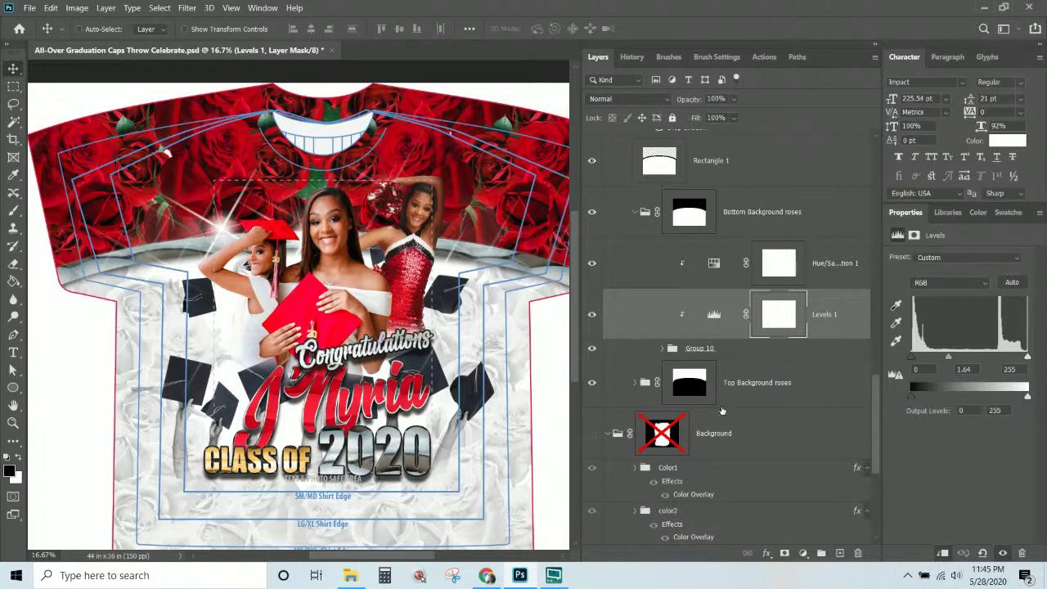
pyautogui.scroll(-2, 777, 387)
pyautogui.scroll(3, 725, 330)
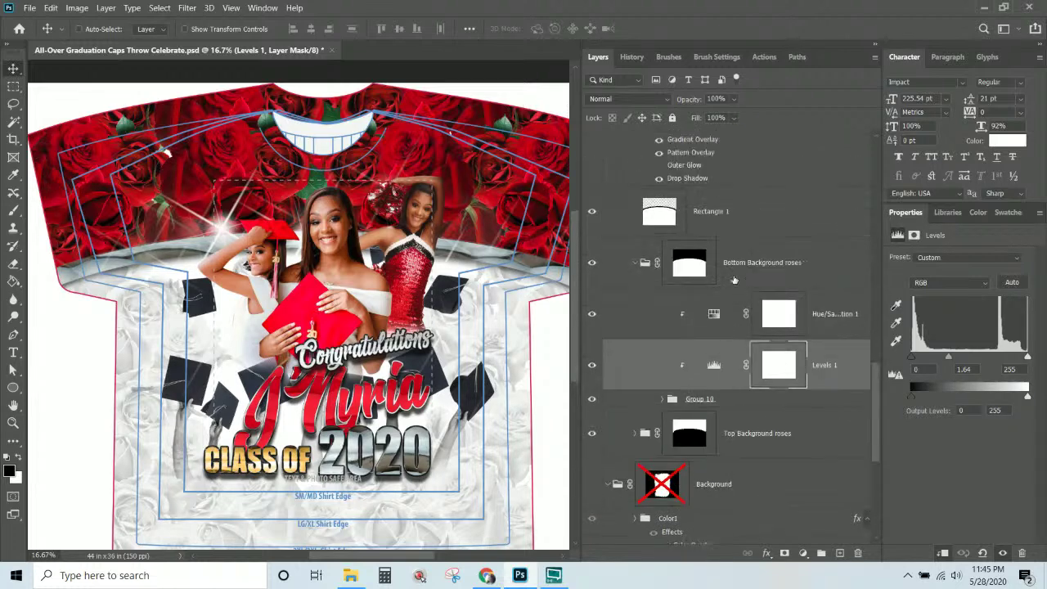
pyautogui.click(848, 313)
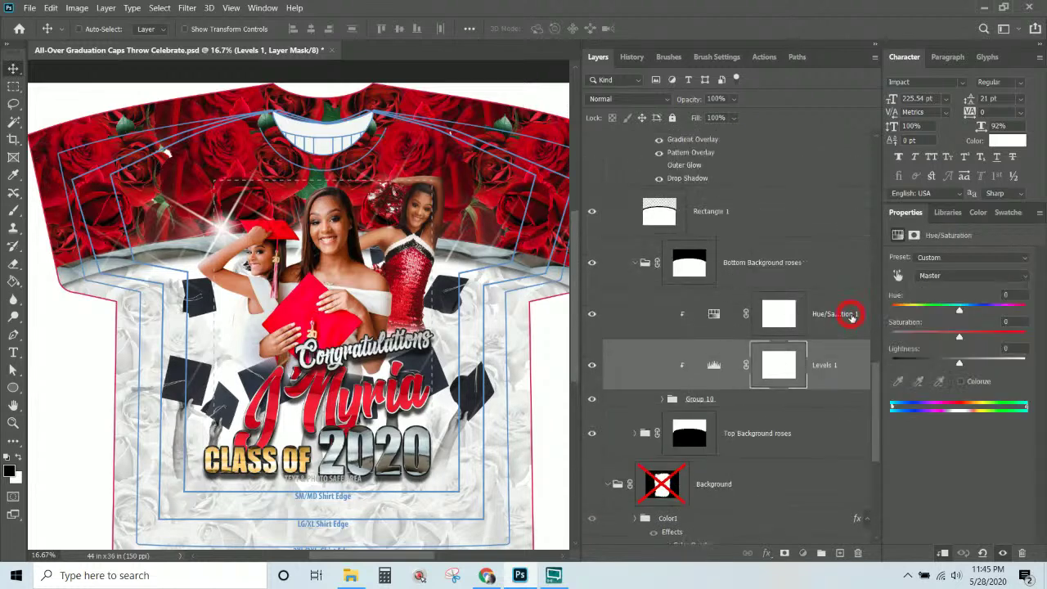
pyautogui.click(958, 278)
pyautogui.click(936, 292)
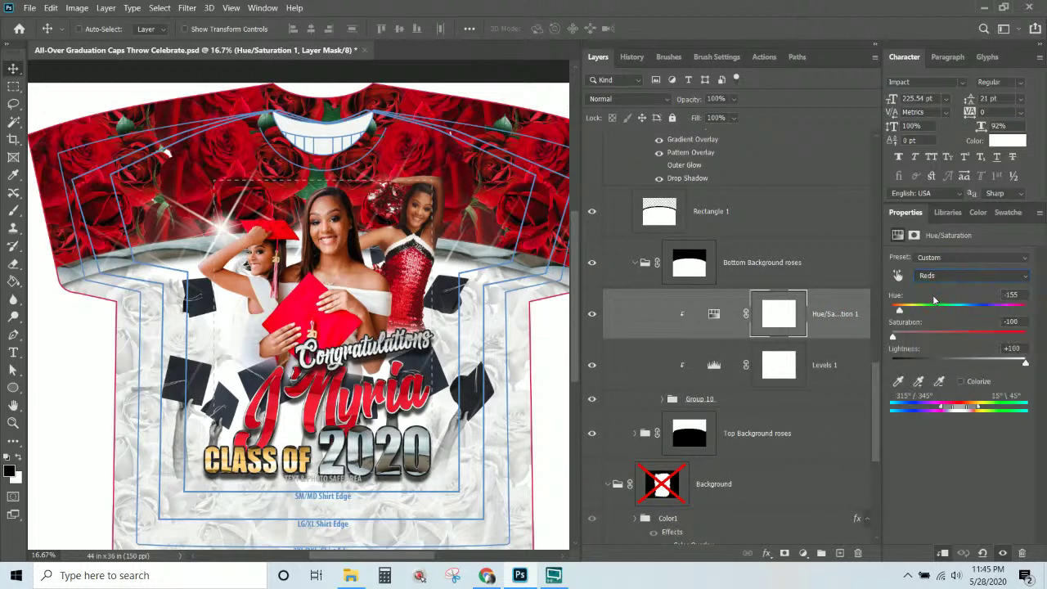
pyautogui.moveTo(895, 337); pyautogui.dragTo(986, 342)
pyautogui.moveTo(1025, 366); pyautogui.dragTo(975, 368)
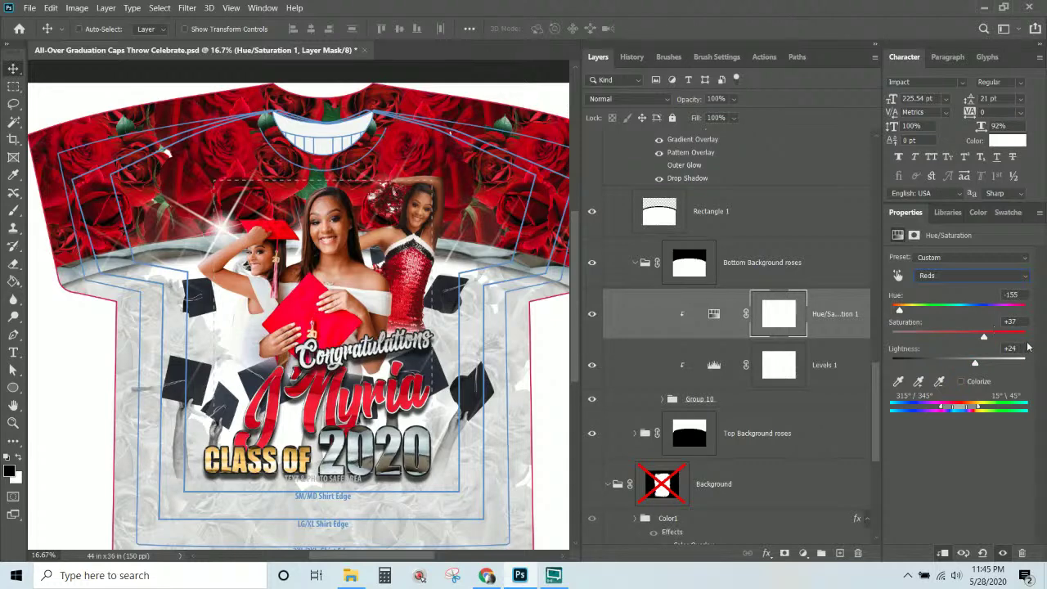
# Set the Reds saturation in the bottom roses' Hue/Saturation 1 adjustment to +85
pyautogui.click(1004, 337)
pyautogui.moveTo(1006, 337); pyautogui.dragTo(1015, 337)
# Try regrouping all layers inside the bottom roses' Group 10, from 09 copy 3 to Top Roses, and undo that change
pyautogui.click(726, 400)
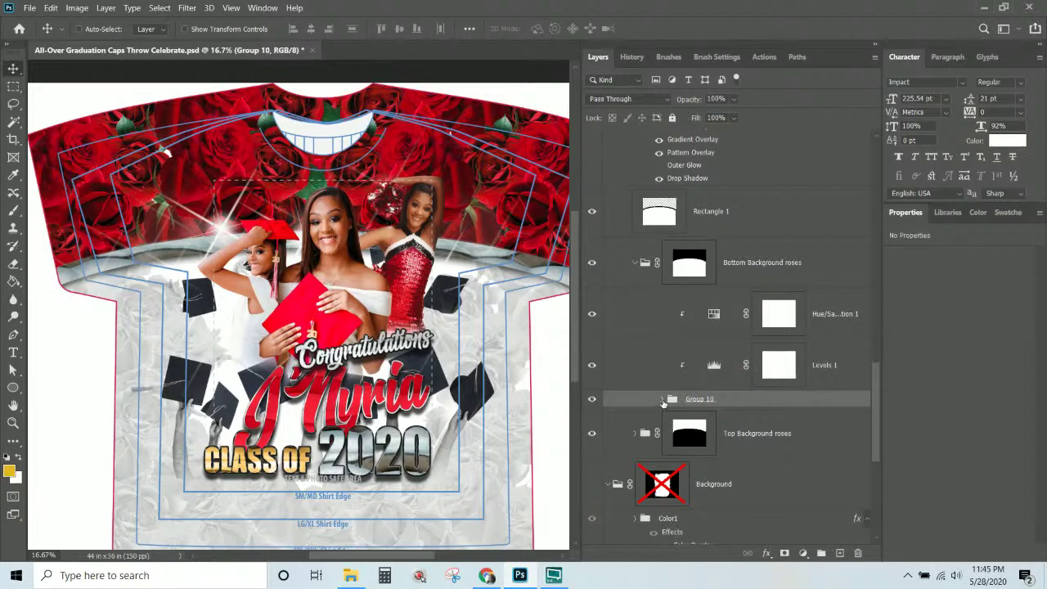
pyautogui.click(663, 400)
pyautogui.scroll(-5, 735, 286)
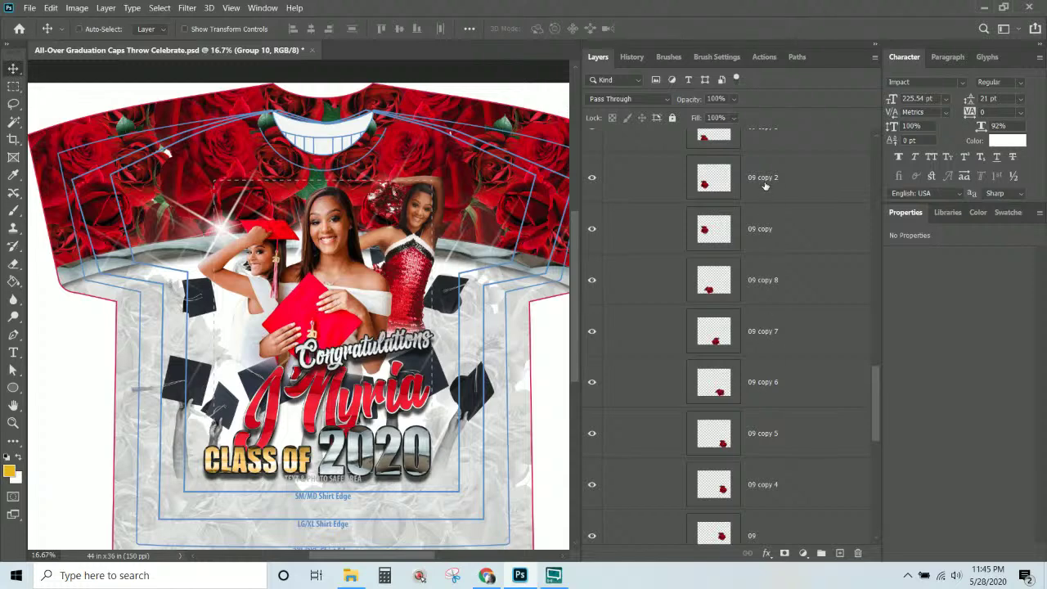
pyautogui.scroll(2, 764, 225)
pyautogui.click(772, 228)
pyautogui.scroll(-5, 776, 368)
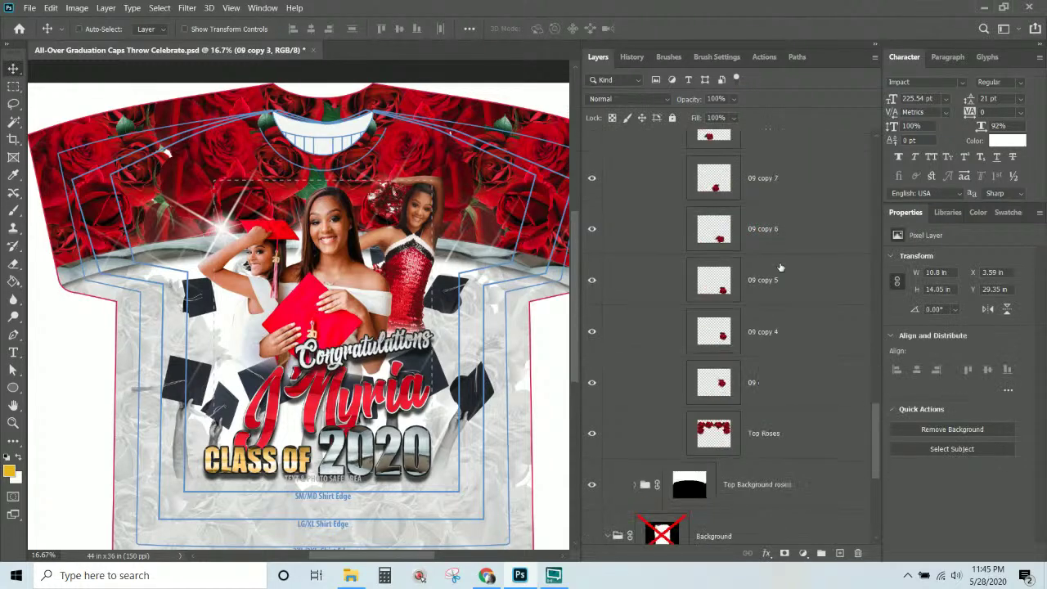
pyautogui.keyDown('shift'); pyautogui.click(783, 382); pyautogui.keyUp('shift')
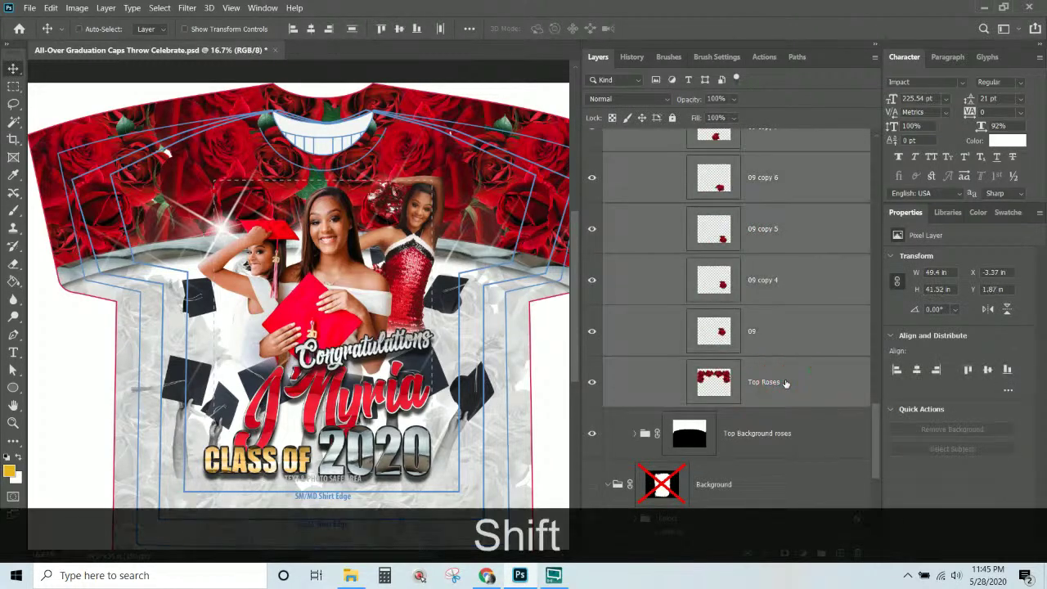
pyautogui.hotkey('ctrl', 'shift', 'g')
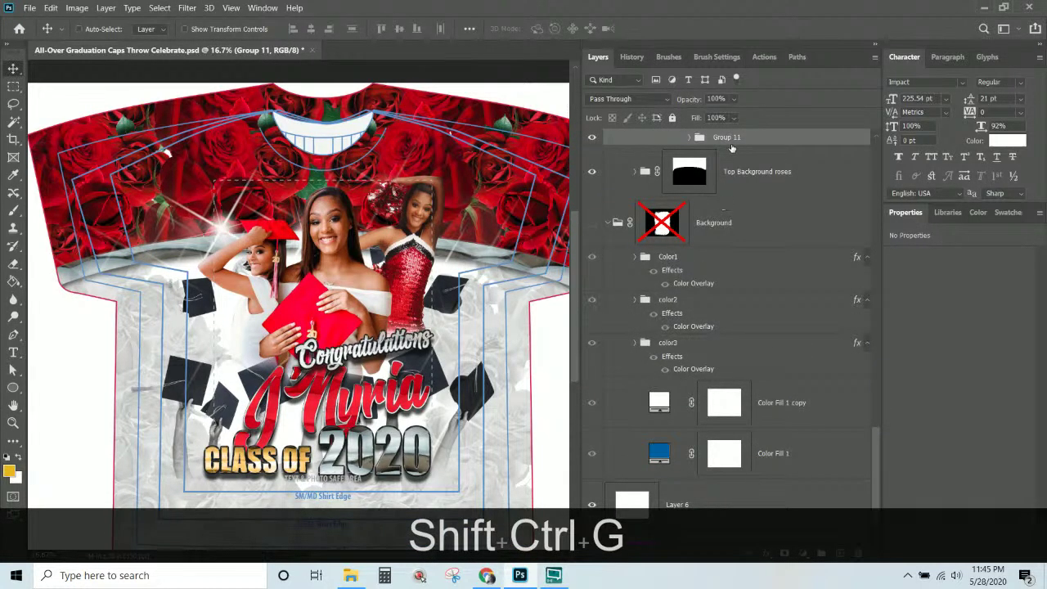
pyautogui.hotkey('ctrl', 'z')
# Merge Group 10 inside Bottom Background roses into a single layer
pyautogui.rightClick(788, 202)
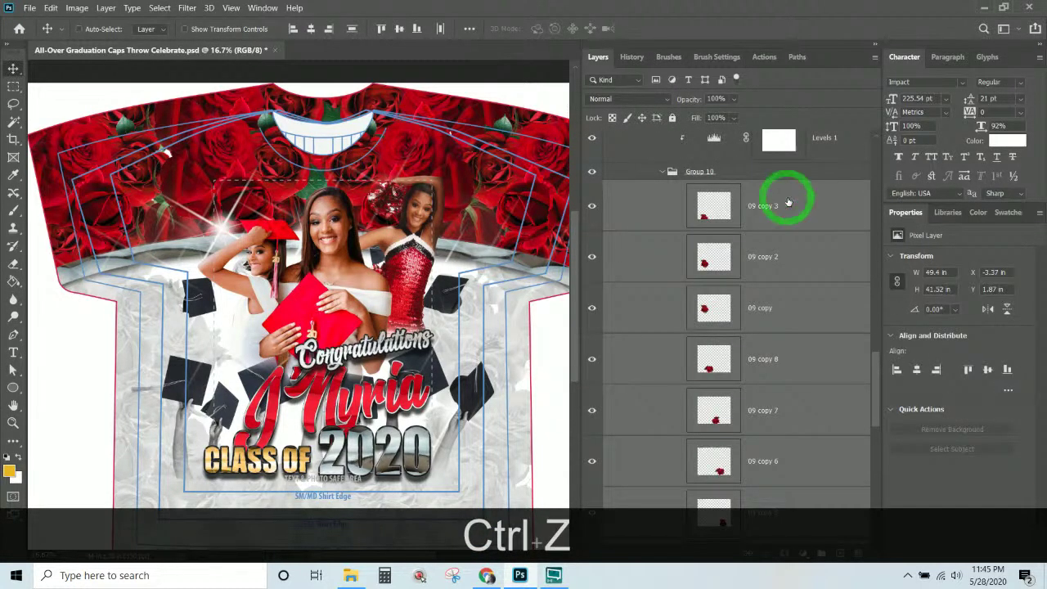
pyautogui.click(696, 173)
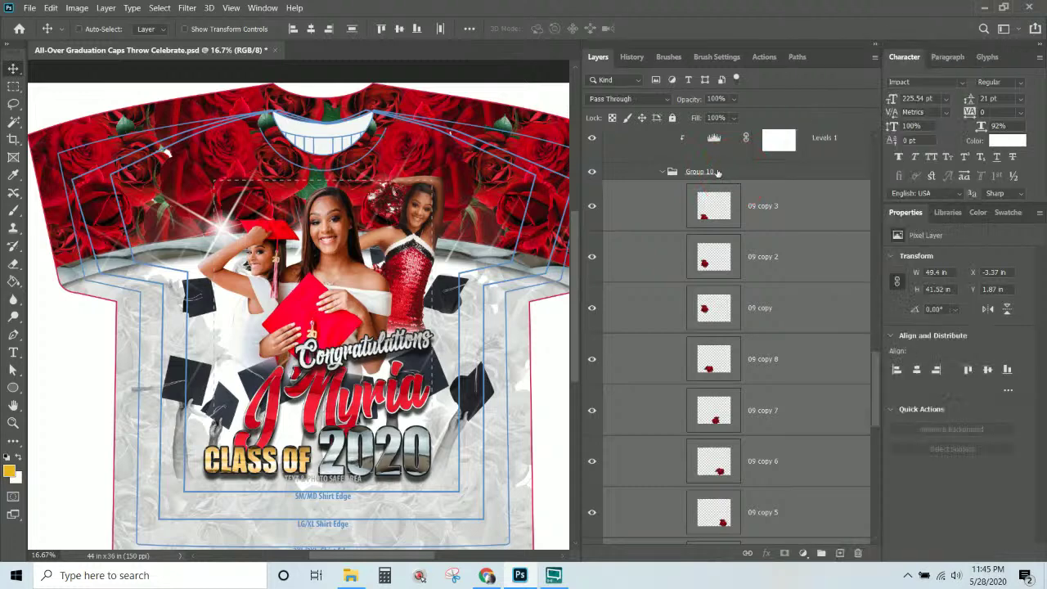
pyautogui.click(697, 173)
pyautogui.rightClick(741, 174)
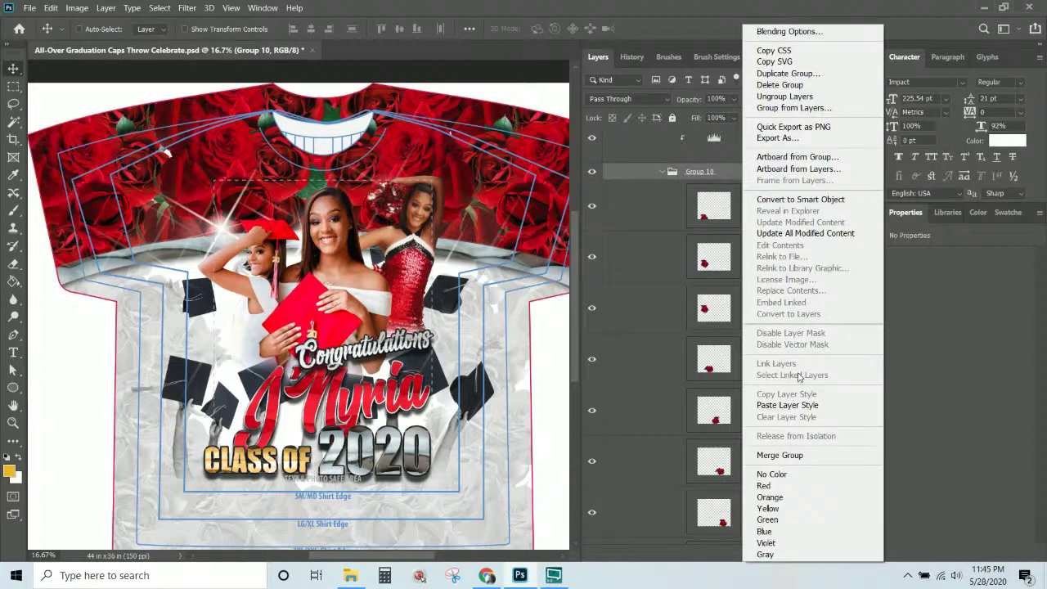
pyautogui.click(778, 454)
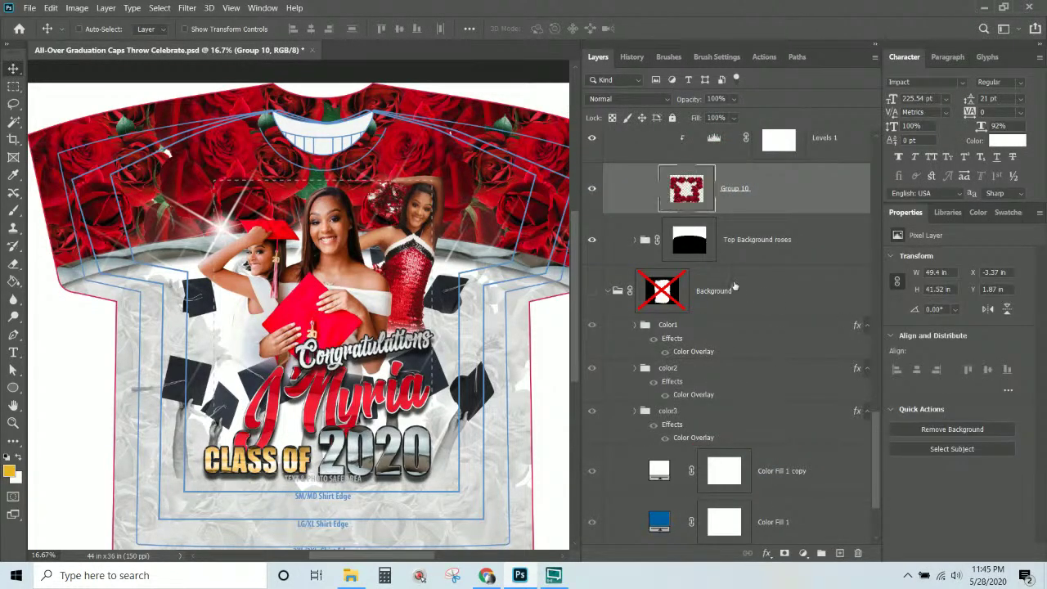
# Expand Top Background roses and merge its Group 10 into a single layer
pyautogui.scroll(3, 734, 286)
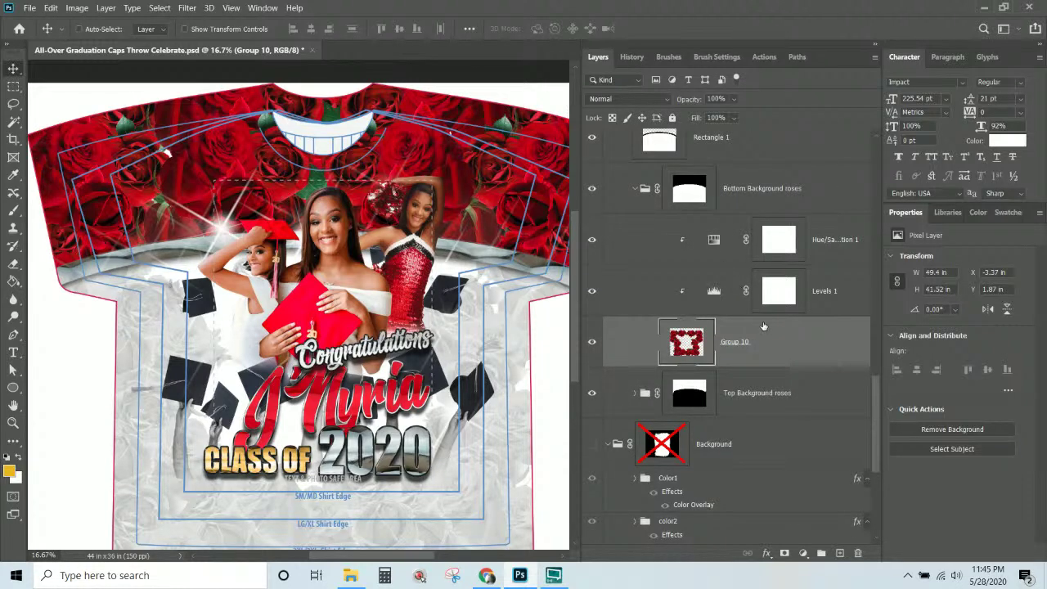
pyautogui.scroll(8, 764, 361)
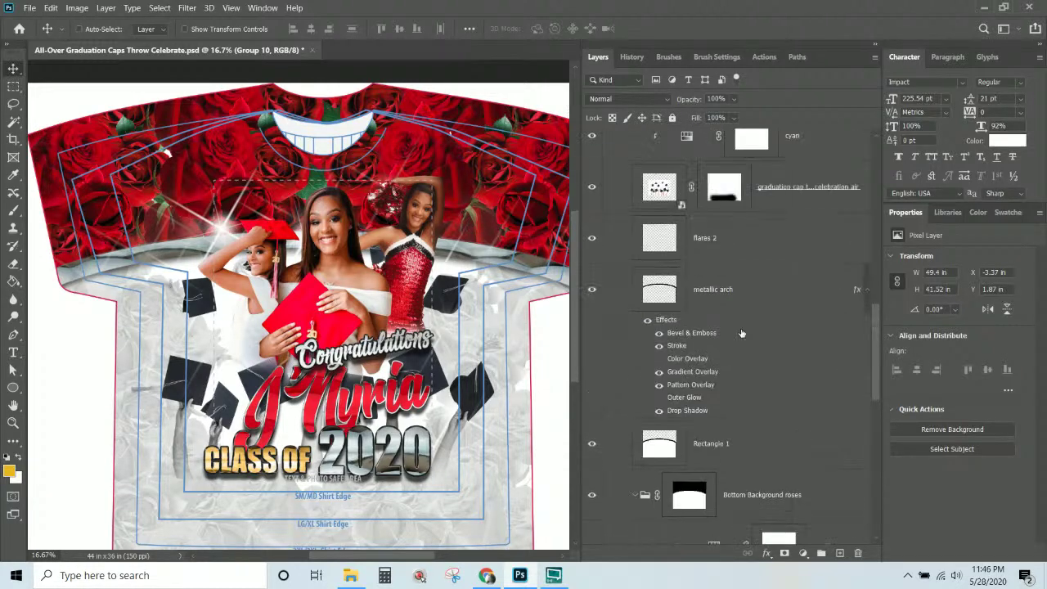
pyautogui.scroll(-8, 742, 335)
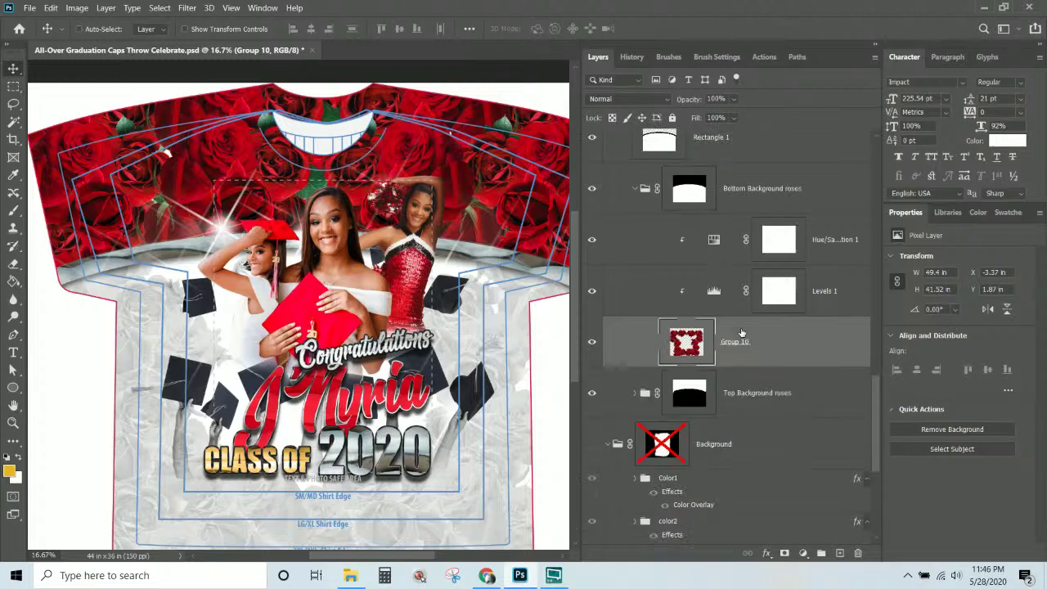
pyautogui.click(635, 393)
pyautogui.scroll(-5, 704, 399)
pyautogui.rightClick(736, 276)
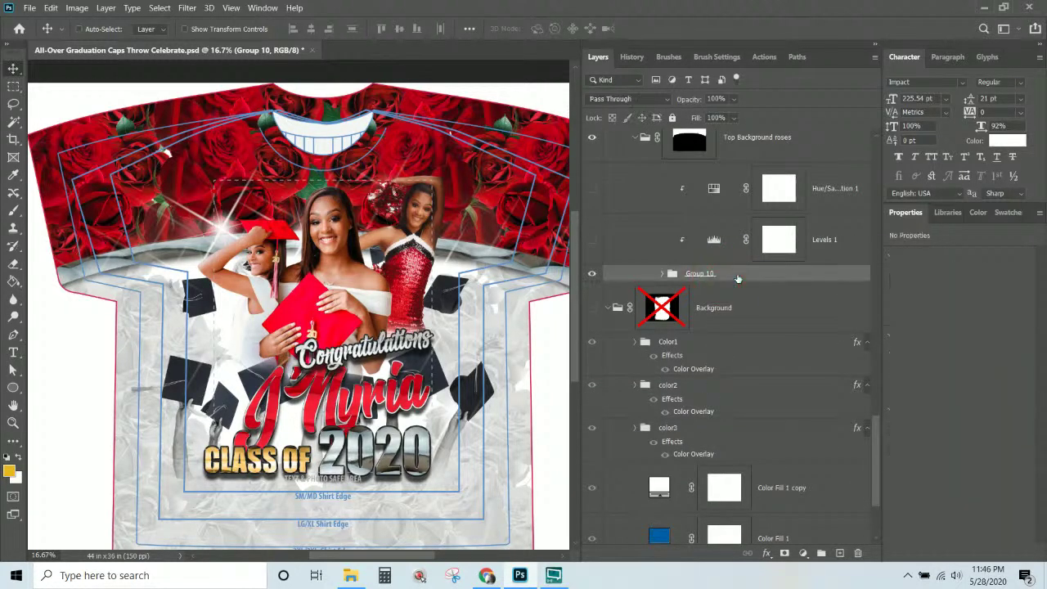
pyautogui.click(783, 455)
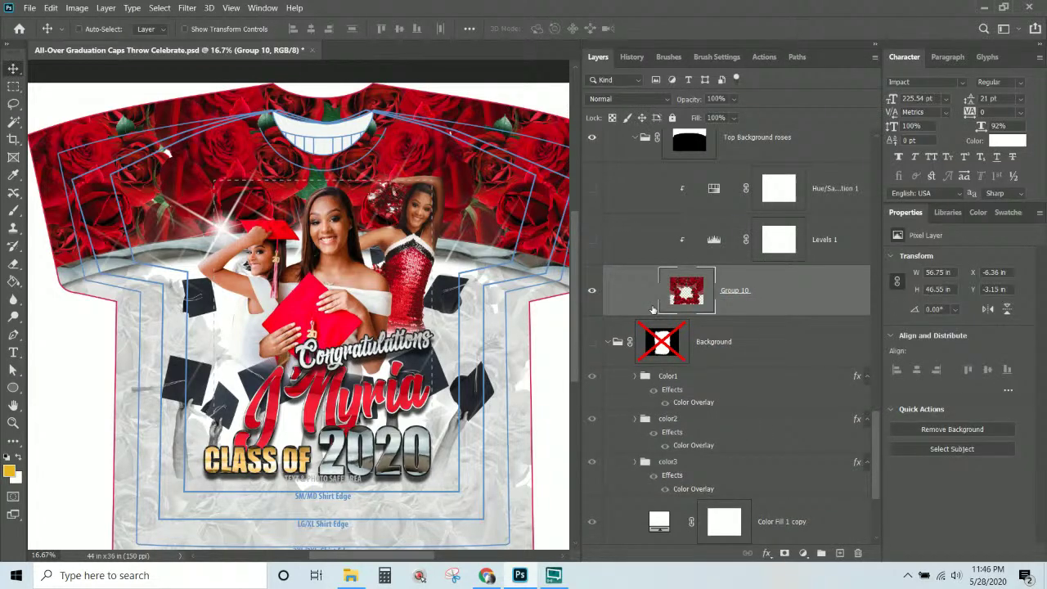
# Enlarge the canvas area by narrowing the layer list beside it, so the whole shirt width fits
pyautogui.scroll(1, 714, 309)
pyautogui.scroll(4, 714, 309)
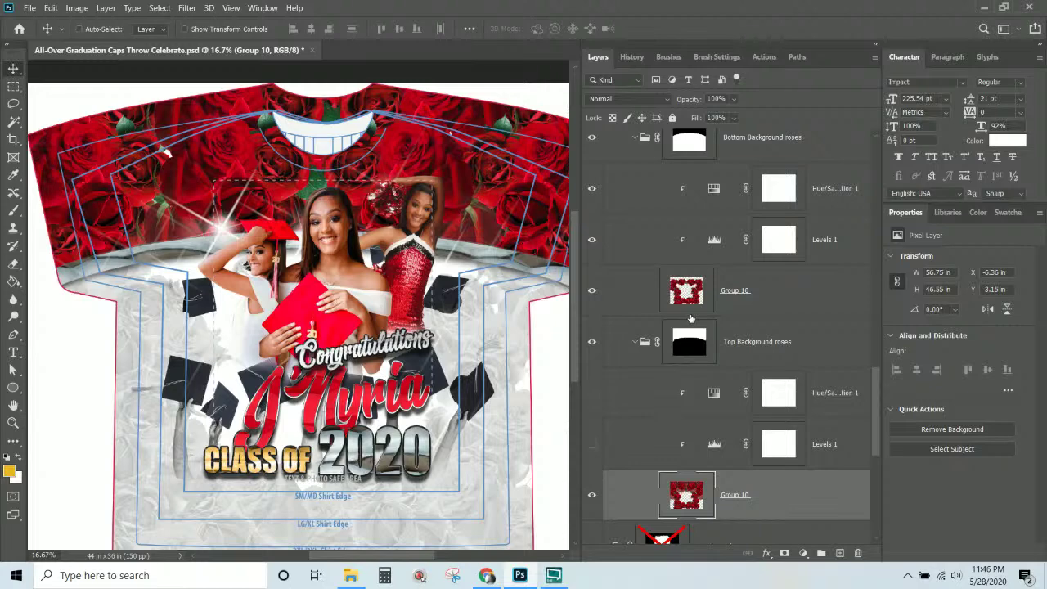
pyautogui.scroll(1, 691, 321)
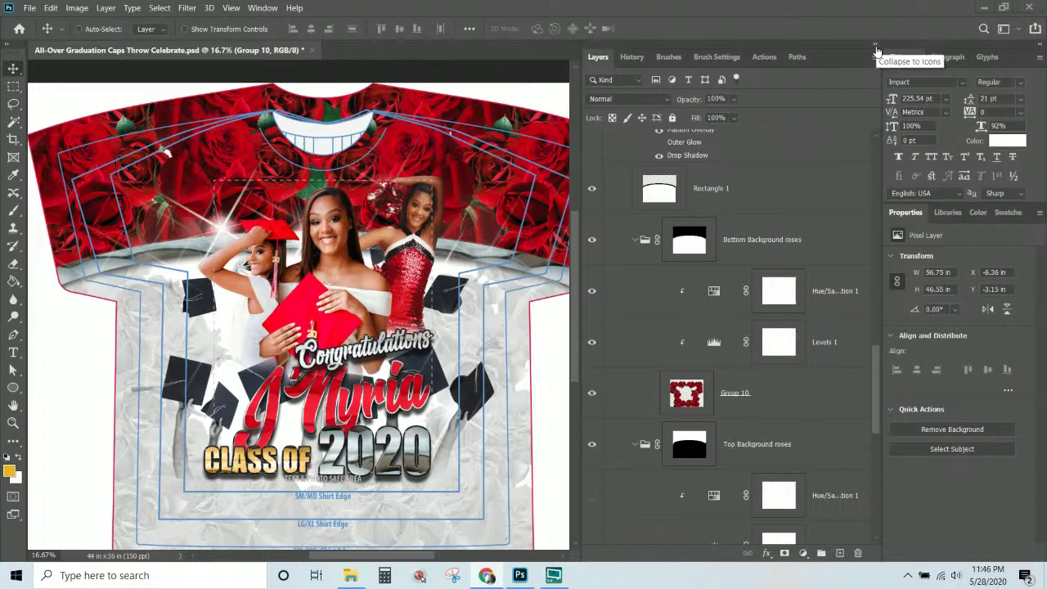
pyautogui.moveTo(585, 153); pyautogui.dragTo(631, 164)
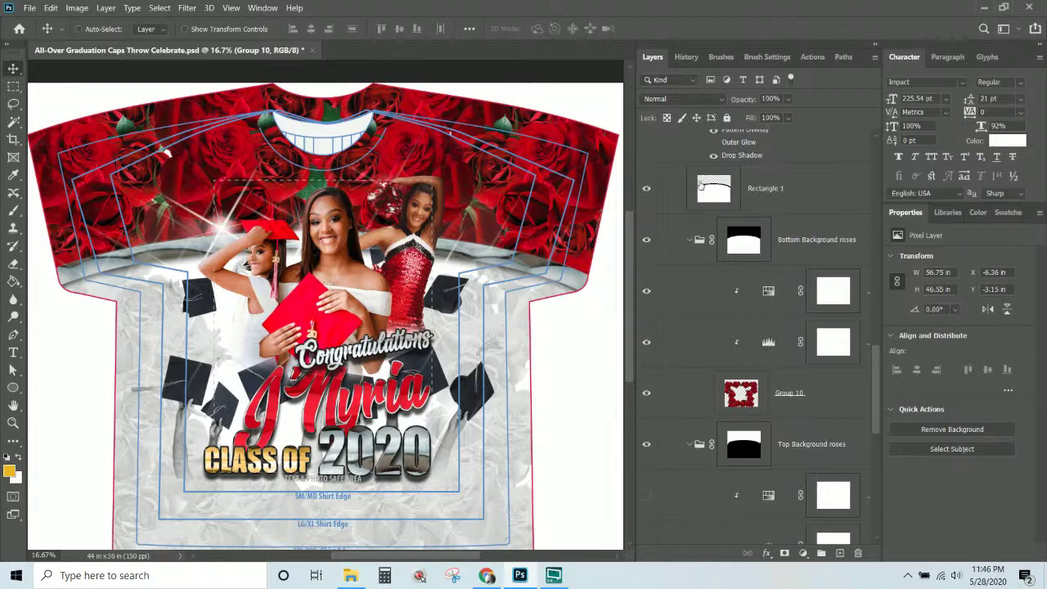
# Compare the top roses with their Levels 1 adjustment on and off, leaving it hidden
pyautogui.scroll(5, 781, 298)
pyautogui.scroll(-8, 781, 299)
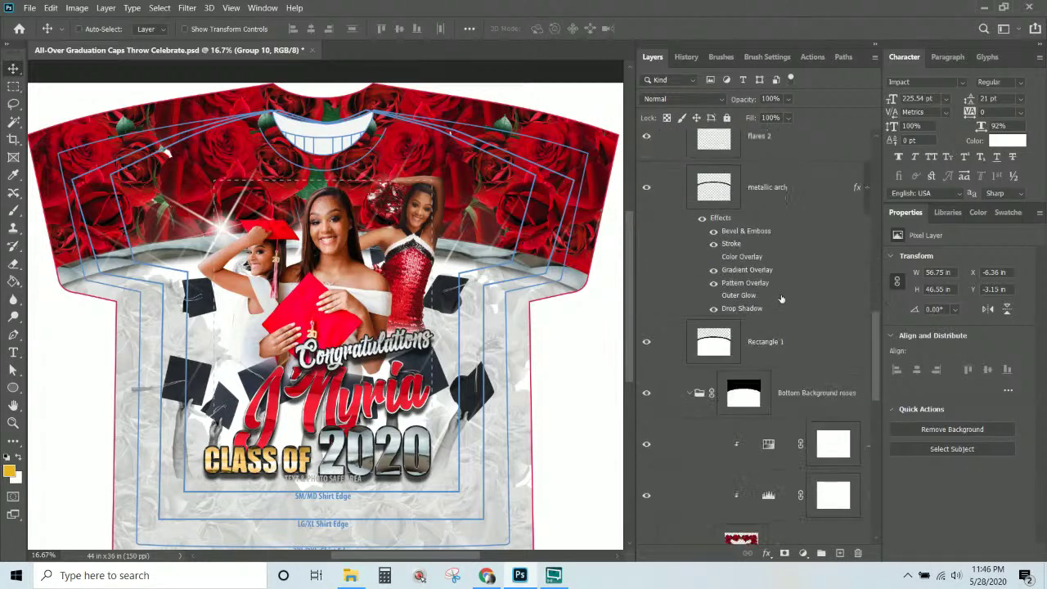
pyautogui.scroll(-2, 781, 298)
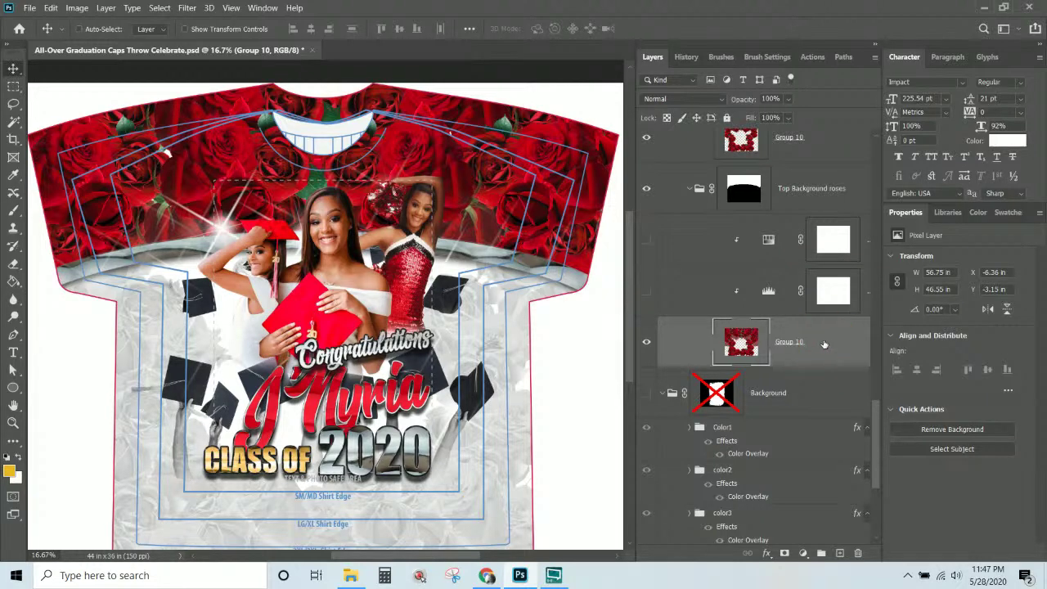
pyautogui.click(646, 292)
pyautogui.click(646, 292)
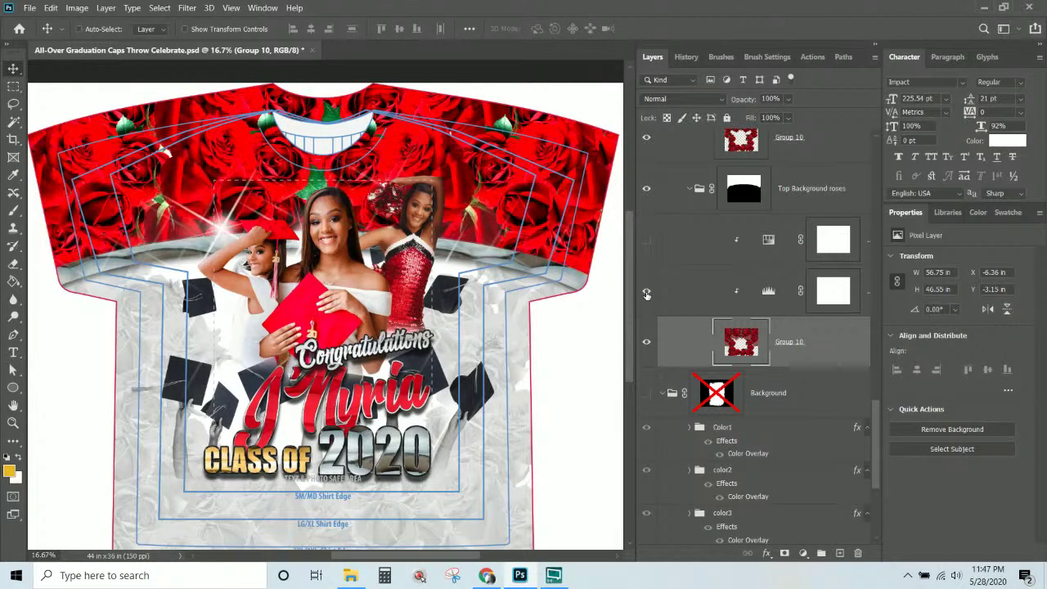
pyautogui.click(646, 295)
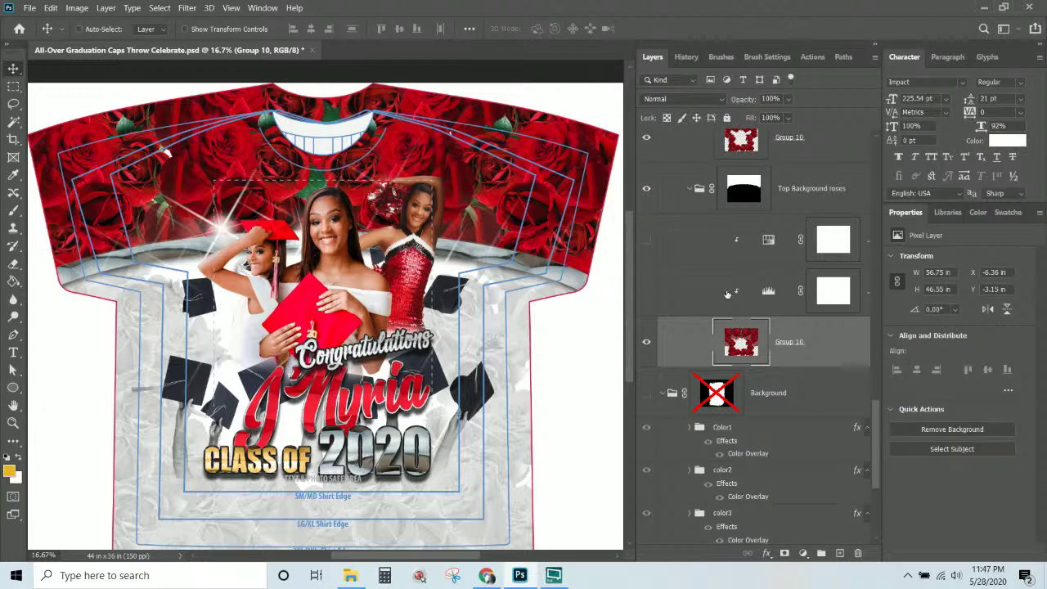
# In the bottom roses' Levels 1 adjustment, set the midtone input to 1.49 and the white input to 186
pyautogui.scroll(2, 732, 285)
pyautogui.scroll(3, 760, 311)
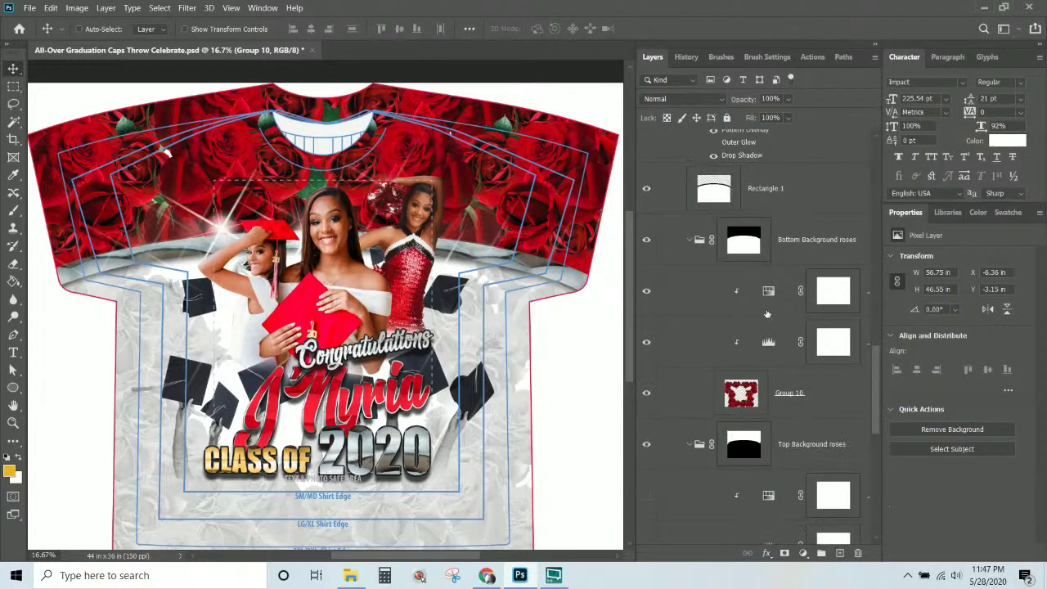
pyautogui.click(770, 340)
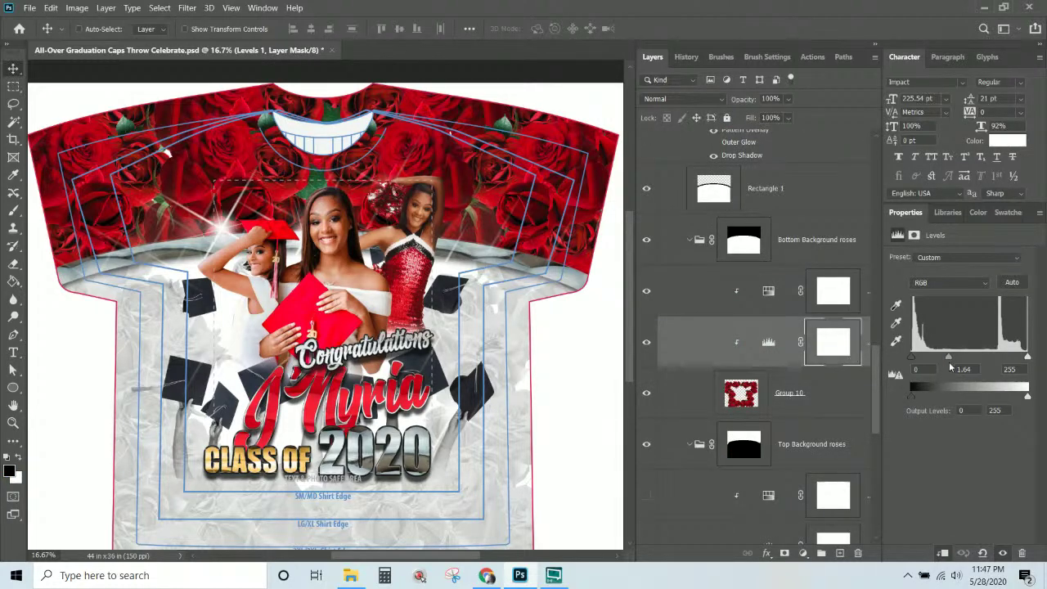
pyautogui.moveTo(948, 358); pyautogui.dragTo(940, 360)
pyautogui.click(647, 291)
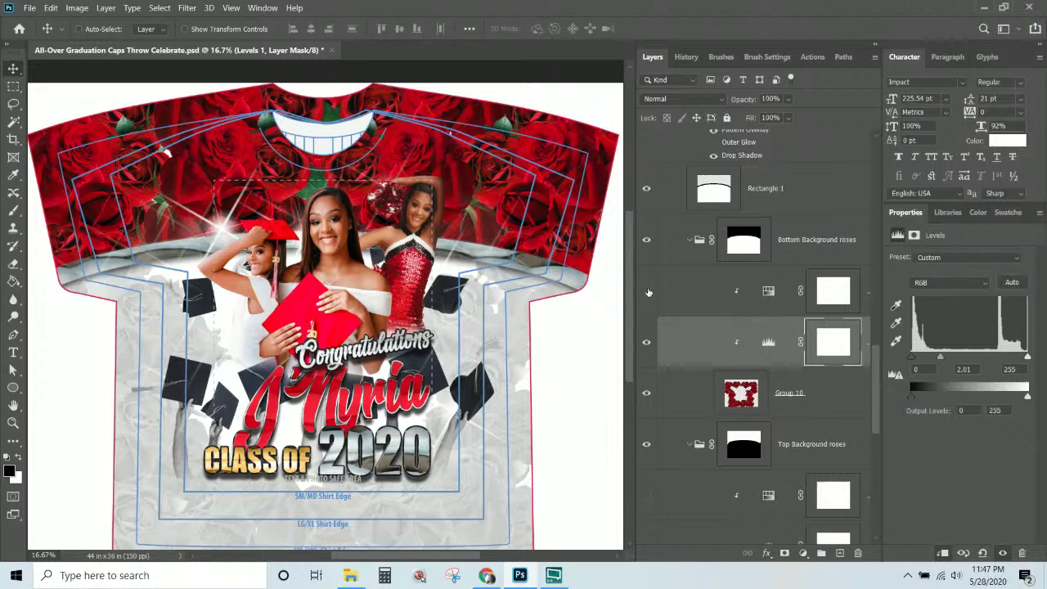
pyautogui.click(647, 291)
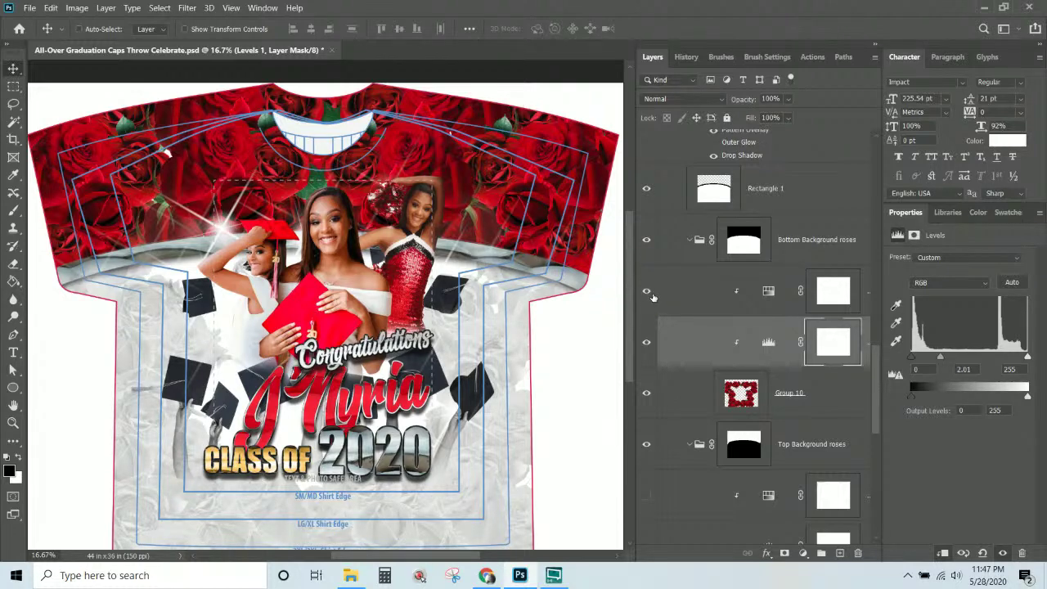
pyautogui.moveTo(1027, 357); pyautogui.dragTo(937, 361)
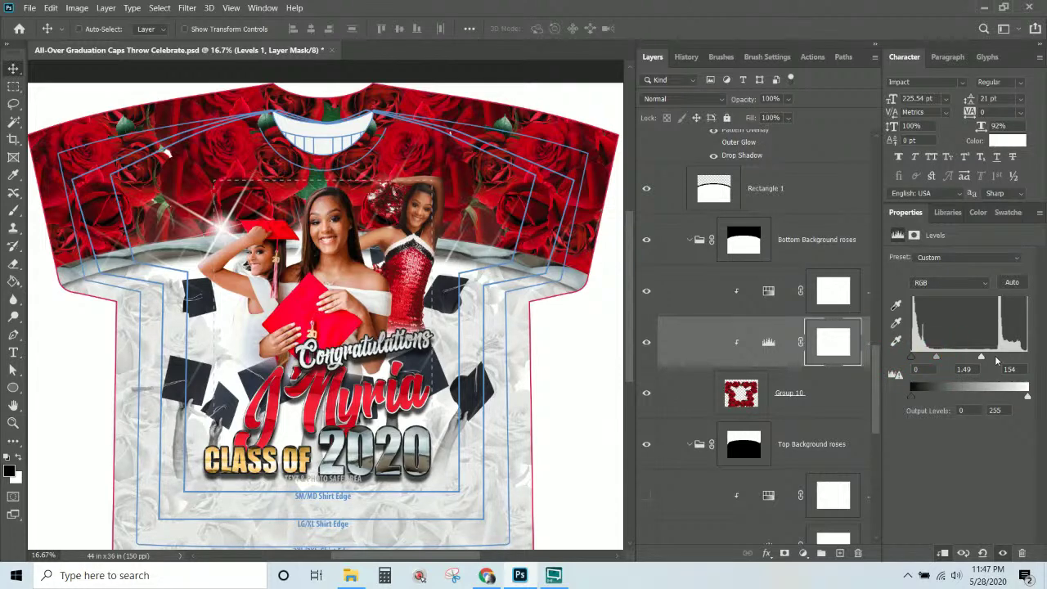
pyautogui.moveTo(982, 357); pyautogui.dragTo(996, 360)
# In the bottom roses' Hue/Saturation 1 adjustment, set the Reds saturation to -100 and lightness to +100
pyautogui.scroll(-2, 278, 339)
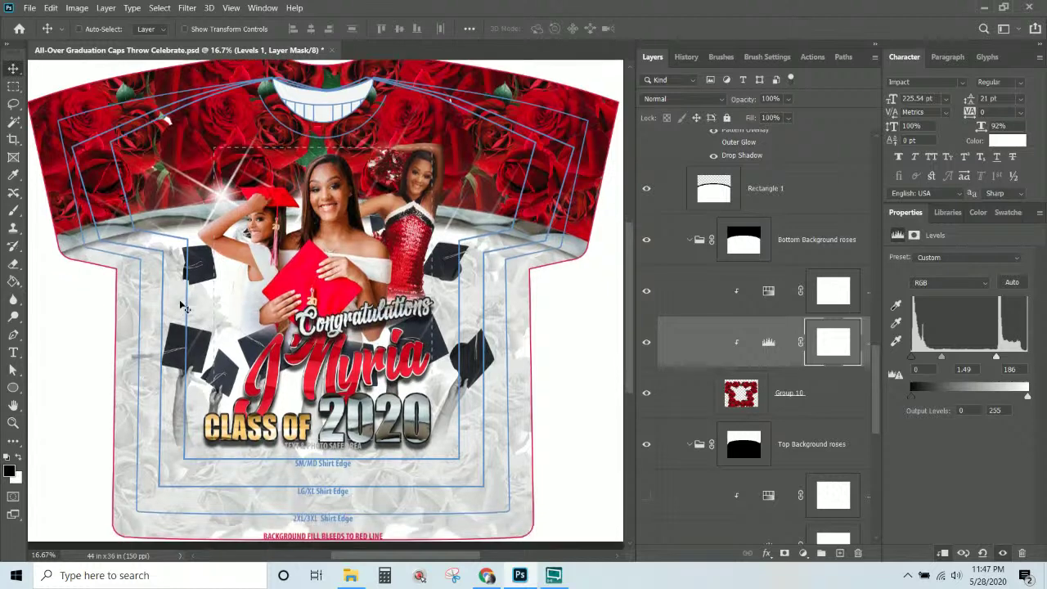
pyautogui.click(648, 292)
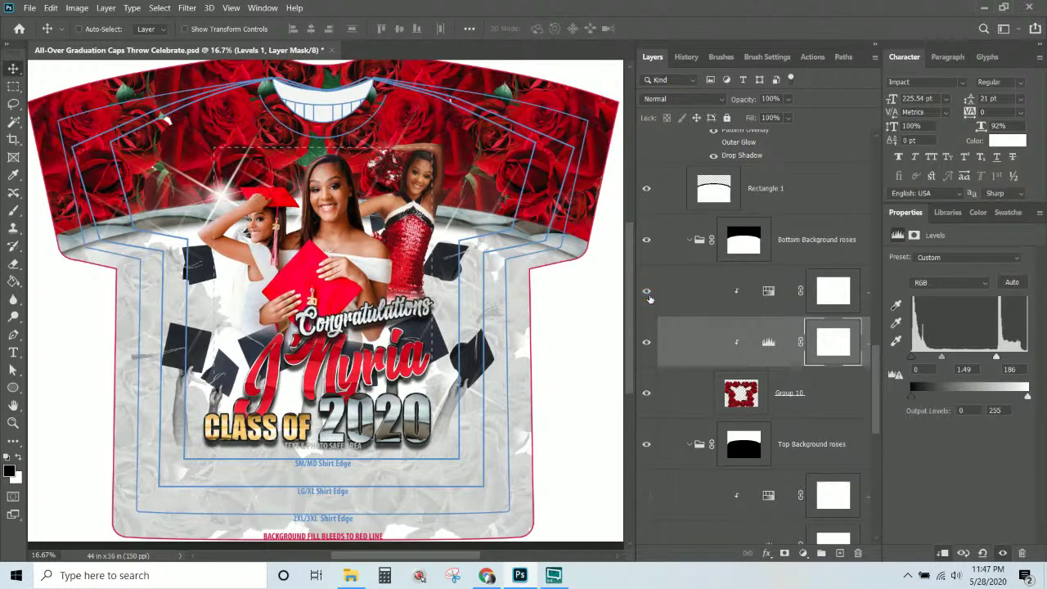
pyautogui.click(647, 291)
pyautogui.click(777, 301)
pyautogui.click(971, 277)
pyautogui.click(937, 290)
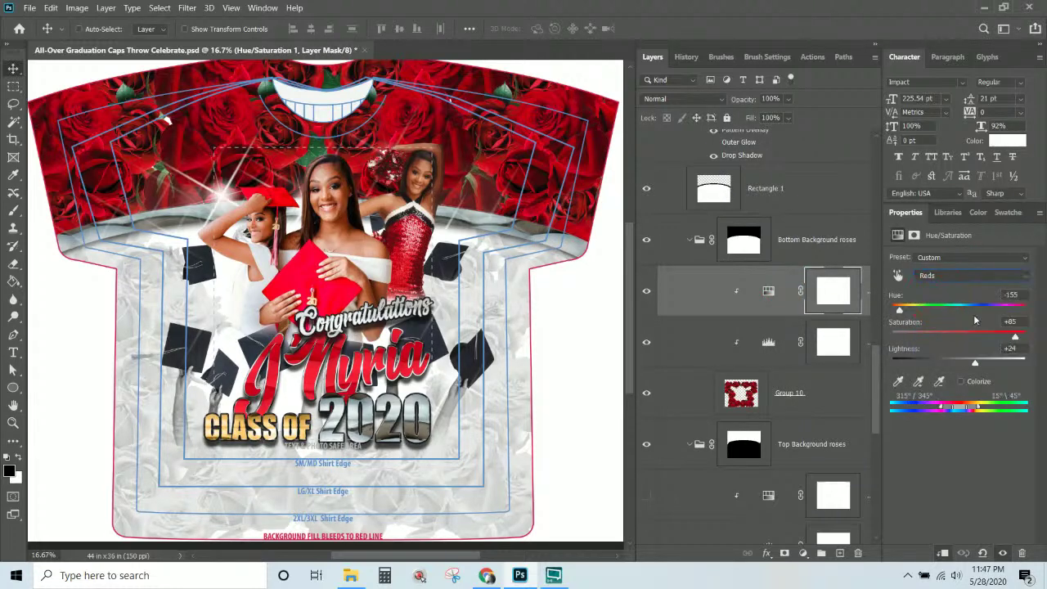
pyautogui.moveTo(1014, 337); pyautogui.dragTo(889, 339)
pyautogui.moveTo(973, 365); pyautogui.dragTo(1039, 369)
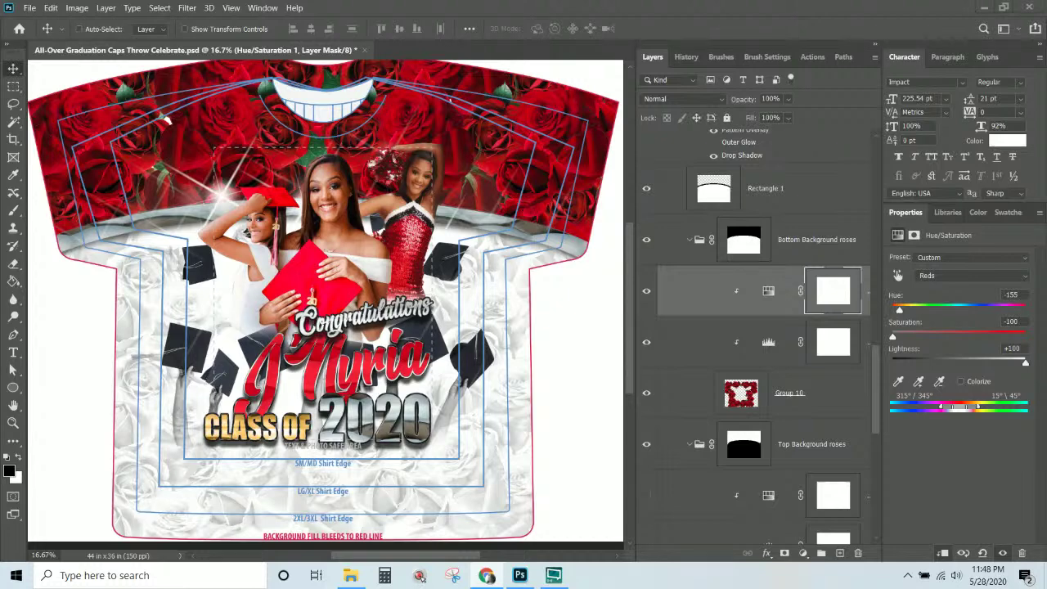
# Select the metallic arch layer on the shirt and turn on its Color Overlay effect
pyautogui.scroll(-1, 561, 345)
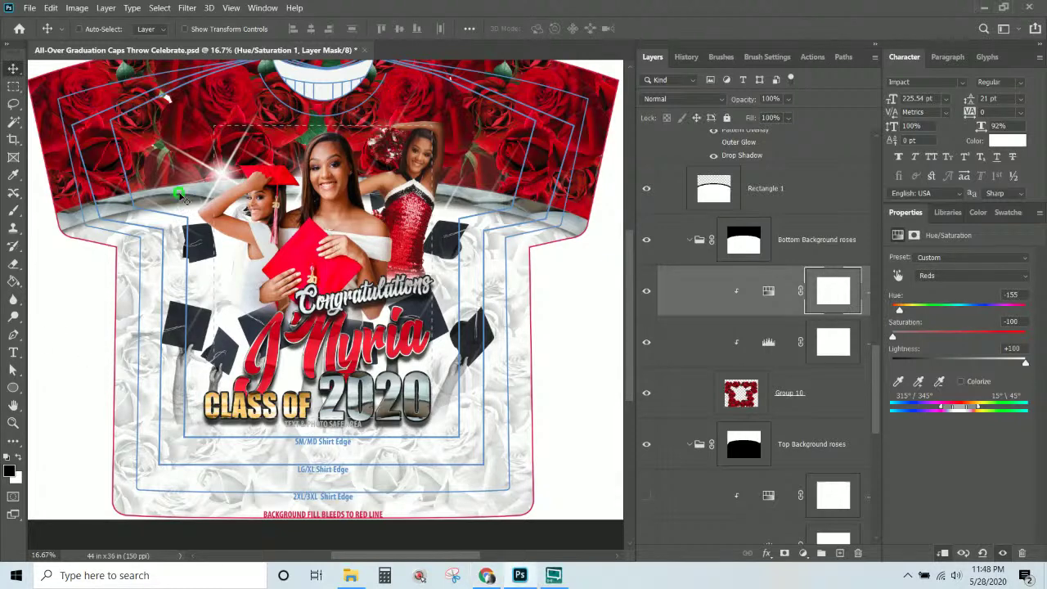
pyautogui.rightClick(186, 198)
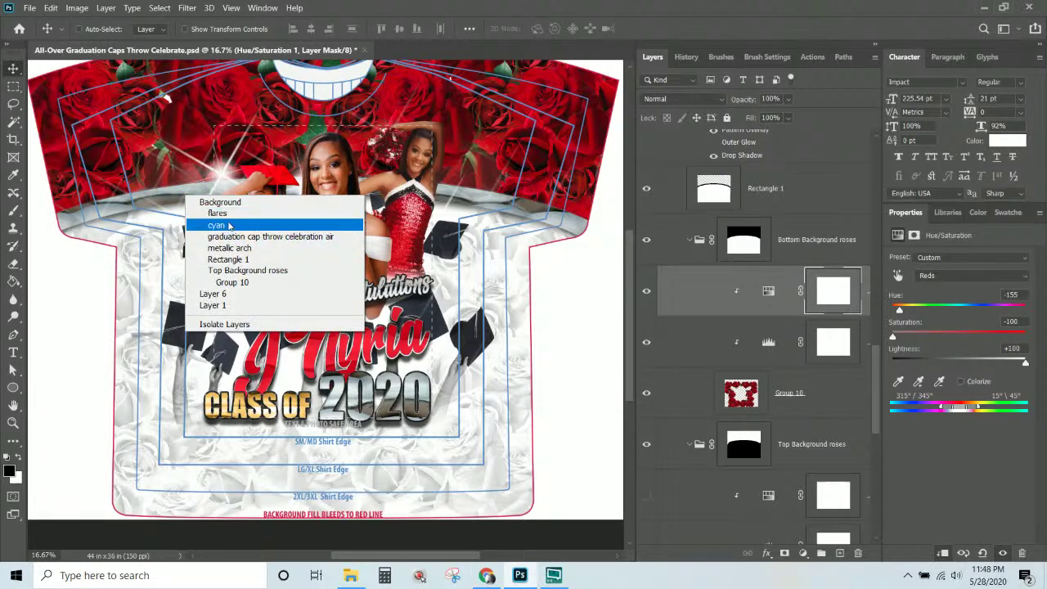
pyautogui.click(229, 248)
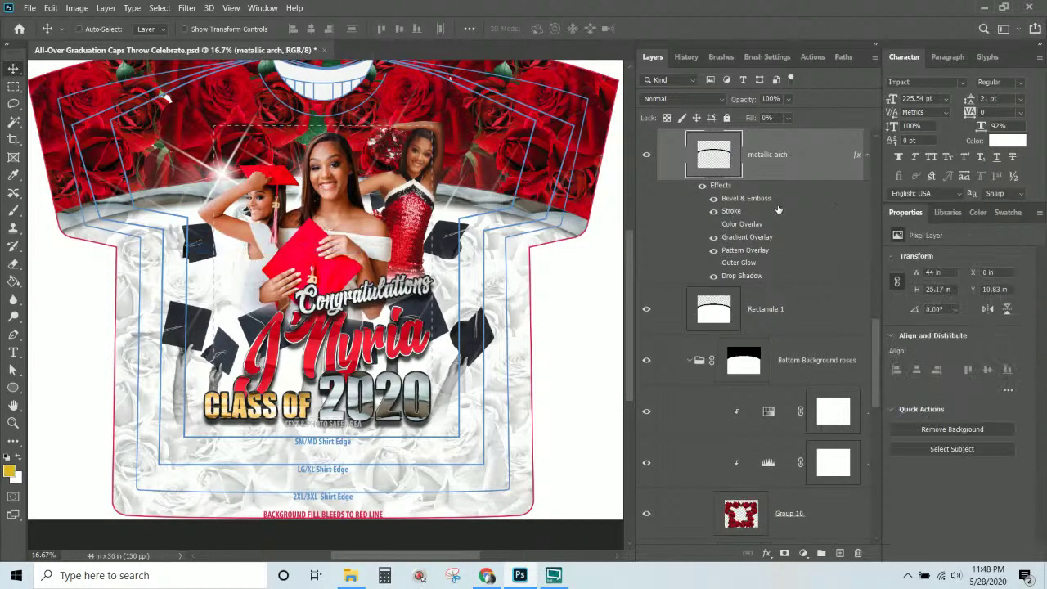
pyautogui.click(713, 225)
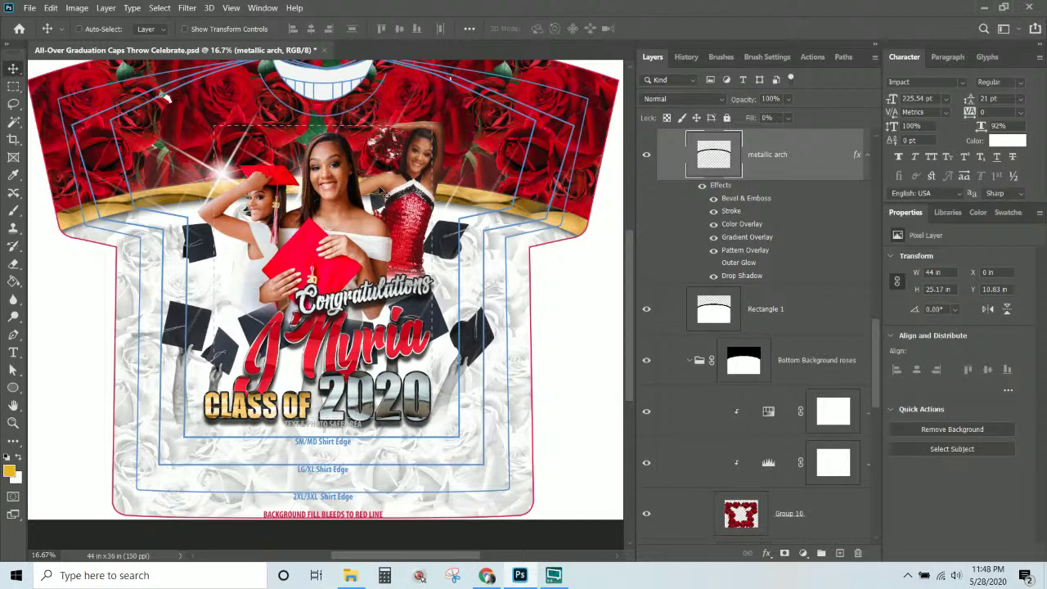
pyautogui.scroll(2, 366, 272)
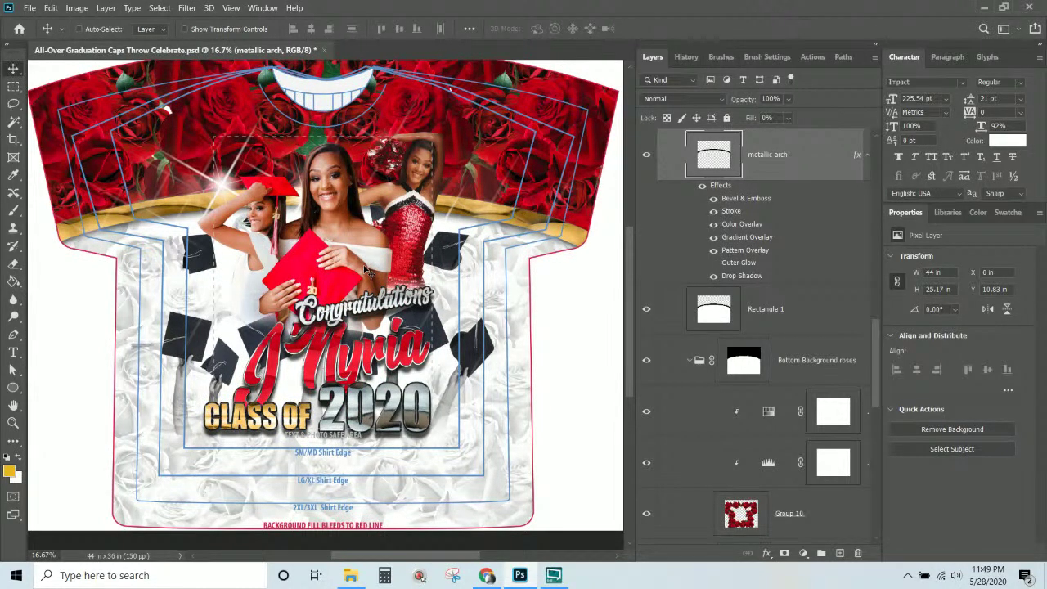
# Hide the TurnOFF4Printing guide layer so that the shirt template lines are left out of the export
pyautogui.press('ctrl+KP_Subtract')
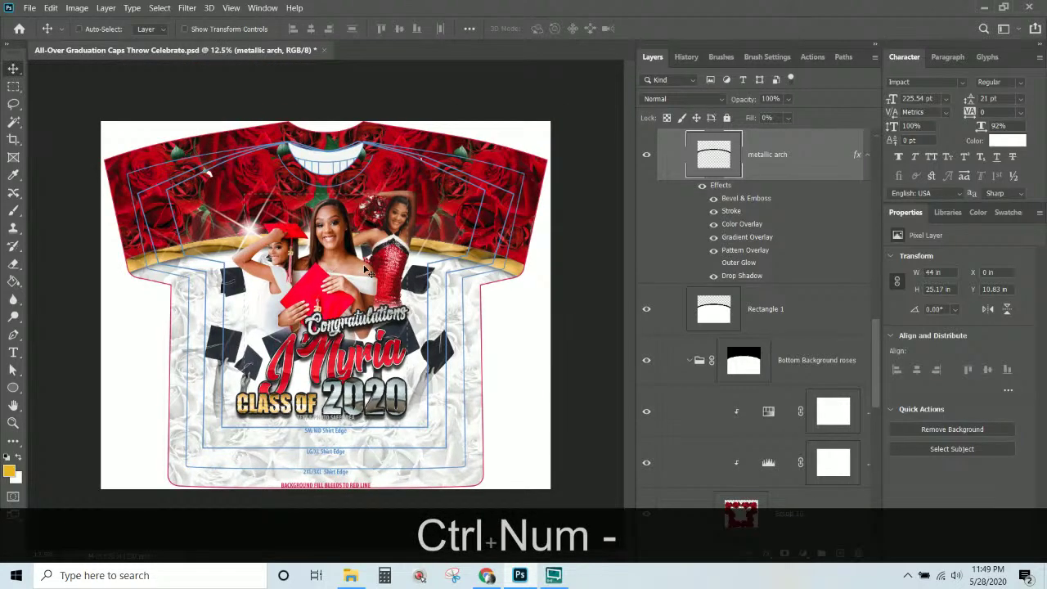
pyautogui.scroll(10, 740, 245)
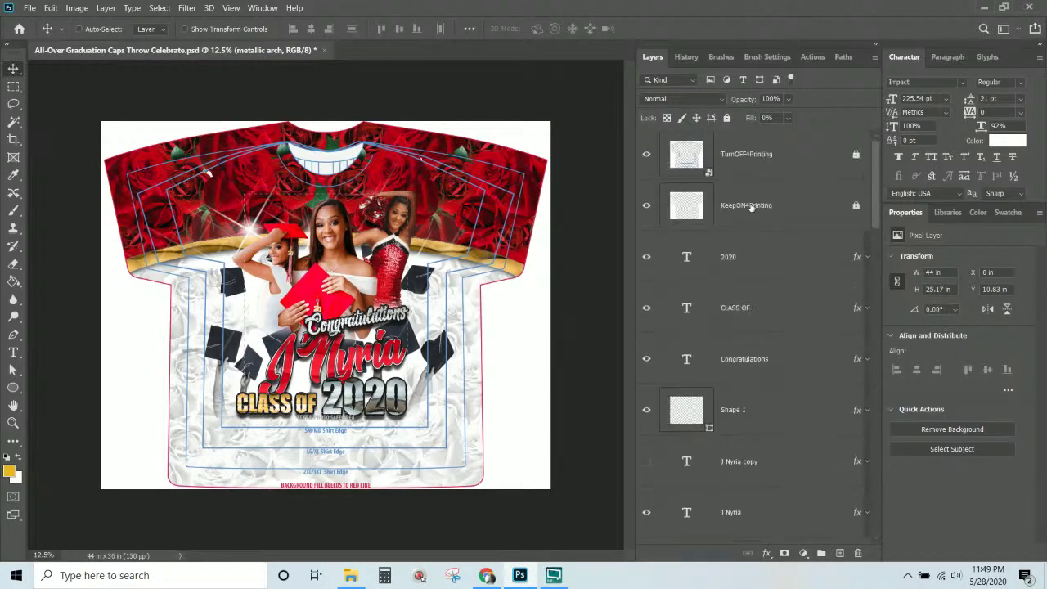
pyautogui.click(646, 157)
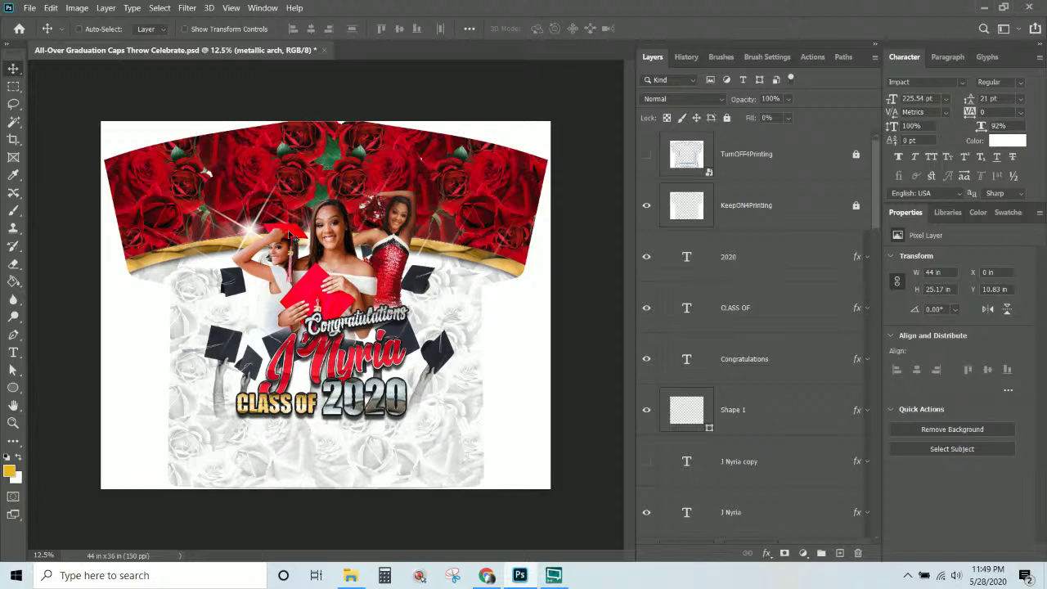
# Set up a Save for Web JPEG High export of the shirt design with a width of 500 px
pyautogui.click(30, 10)
pyautogui.moveTo(98, 197)
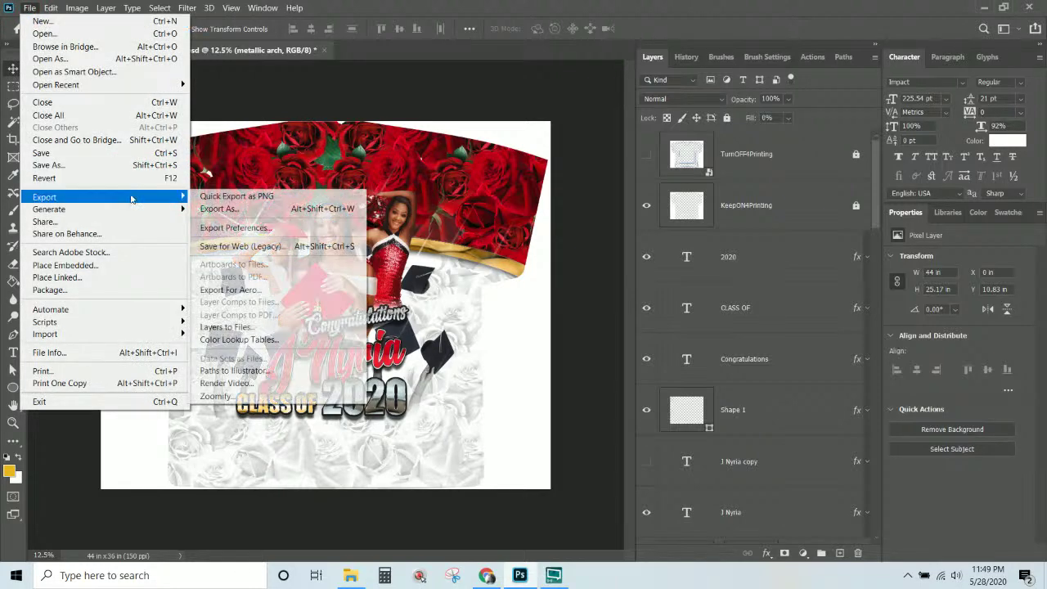
pyautogui.click(217, 246)
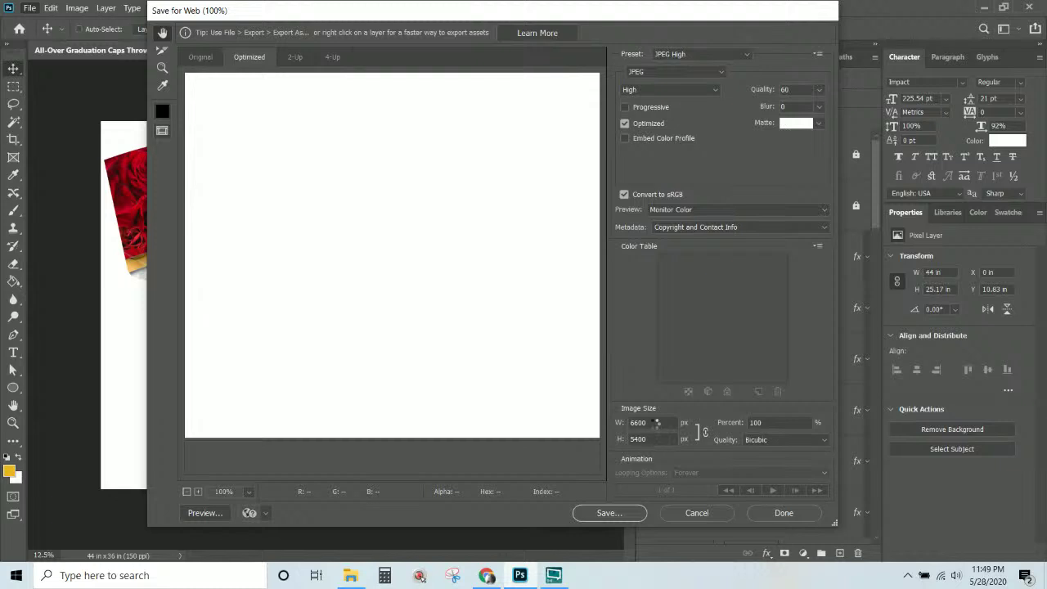
pyautogui.click(654, 422)
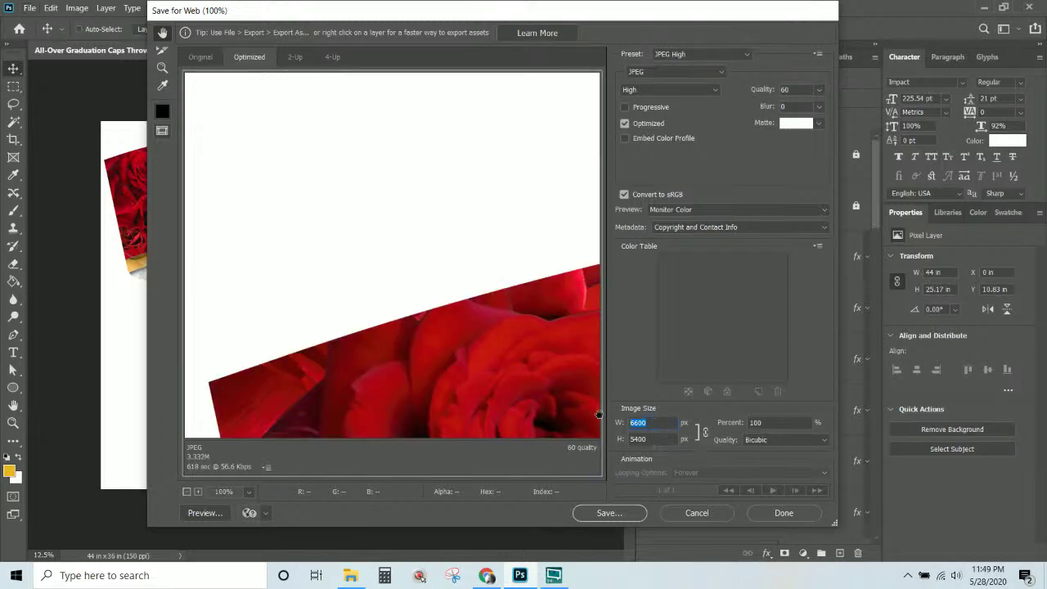
pyautogui.write('500')
pyautogui.press('Return')
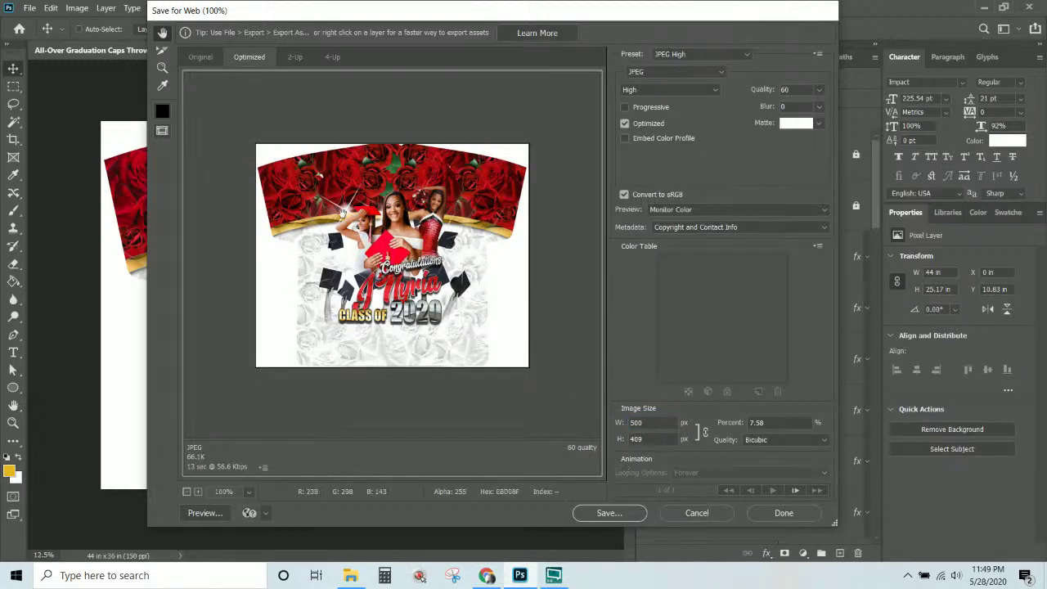
# Save the optimized image in the InnateLab Photoshop Templates folder as All-Over-Graduation-Caps-Throw-Celebrate-3
pyautogui.click(611, 513)
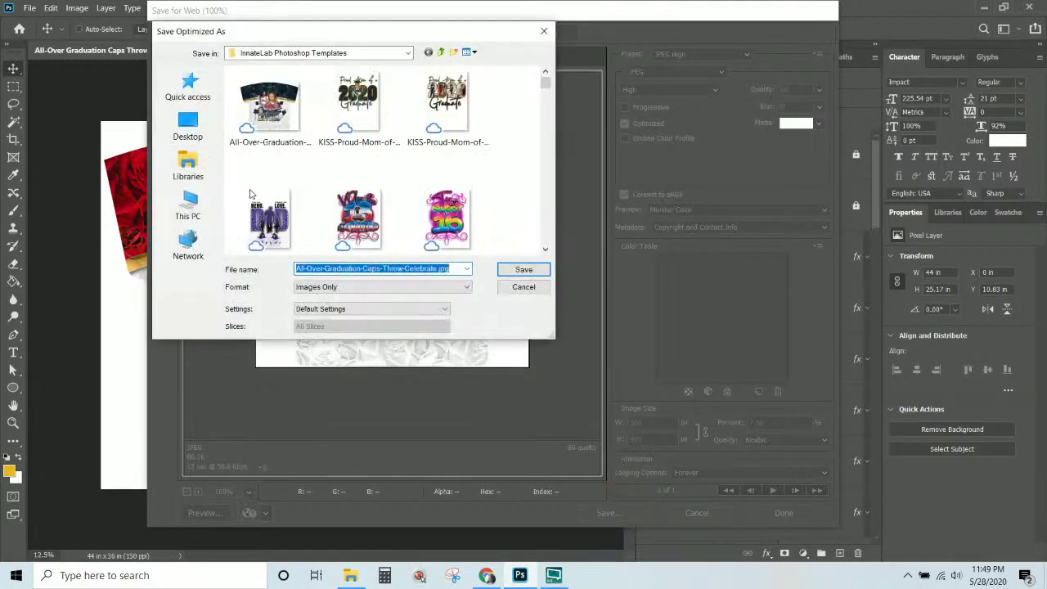
pyautogui.click(438, 268)
pyautogui.moveTo(437, 268); pyautogui.dragTo(466, 271)
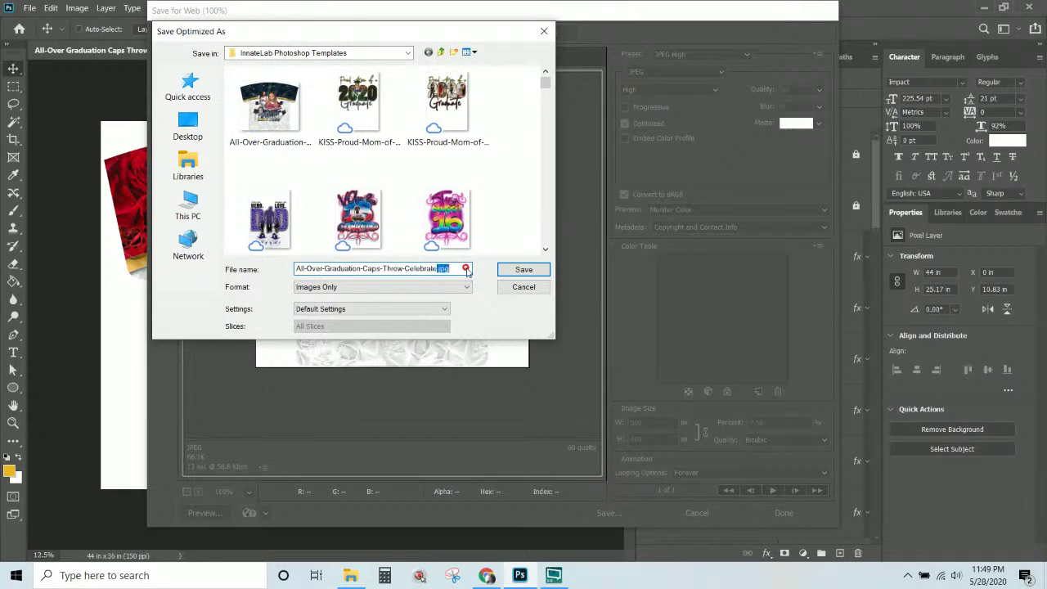
pyautogui.write('-3')
pyautogui.press('KP_Enter')
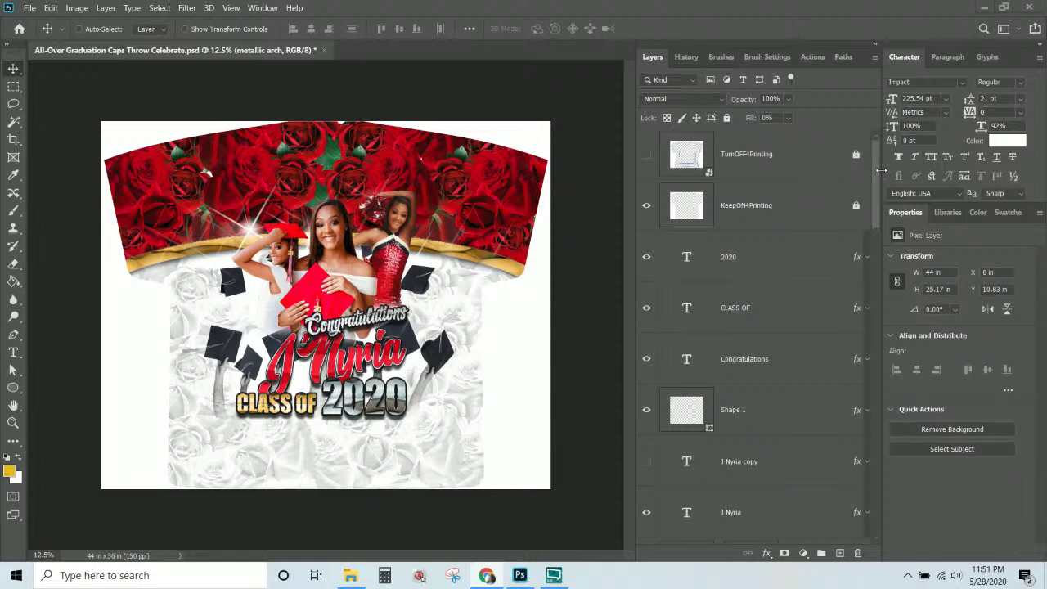
# Compare the shirt with the lower Background group on and off, leaving the group visible
pyautogui.moveTo(872, 216); pyautogui.dragTo(888, 490)
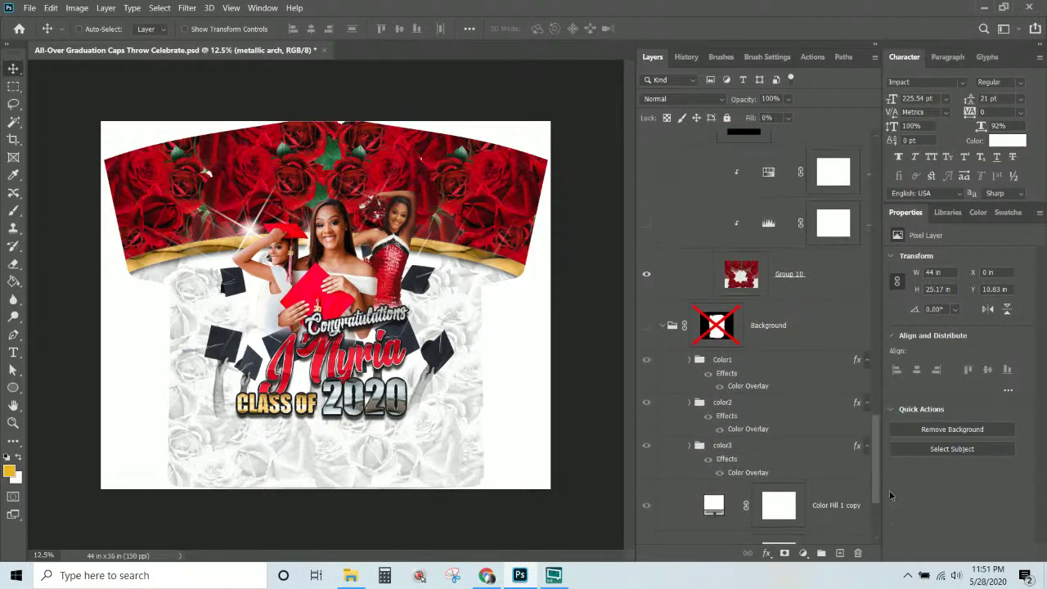
pyautogui.click(717, 325)
pyautogui.click(647, 325)
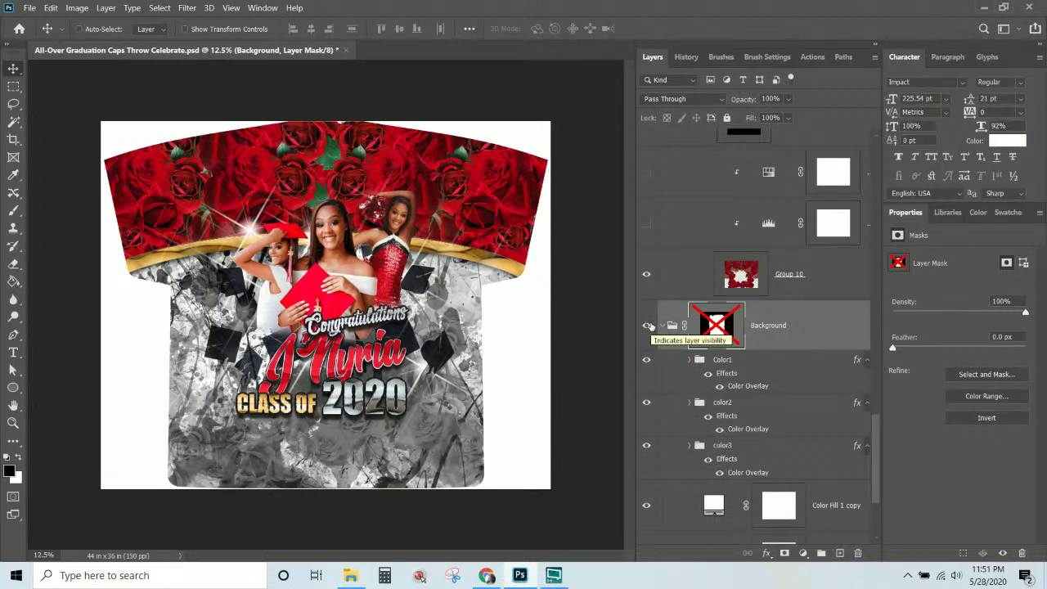
pyautogui.click(647, 325)
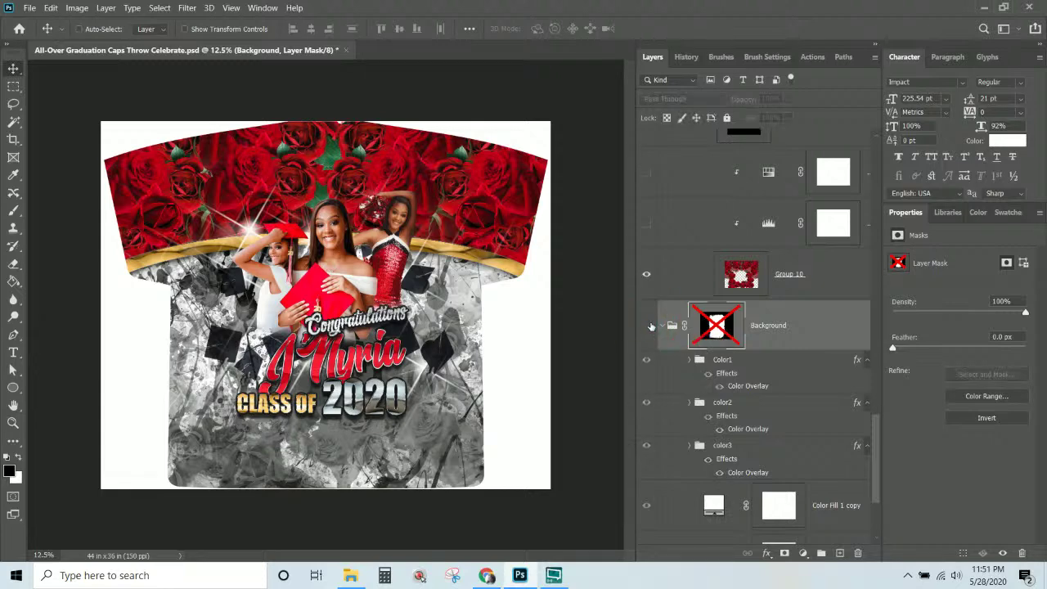
pyautogui.click(647, 325)
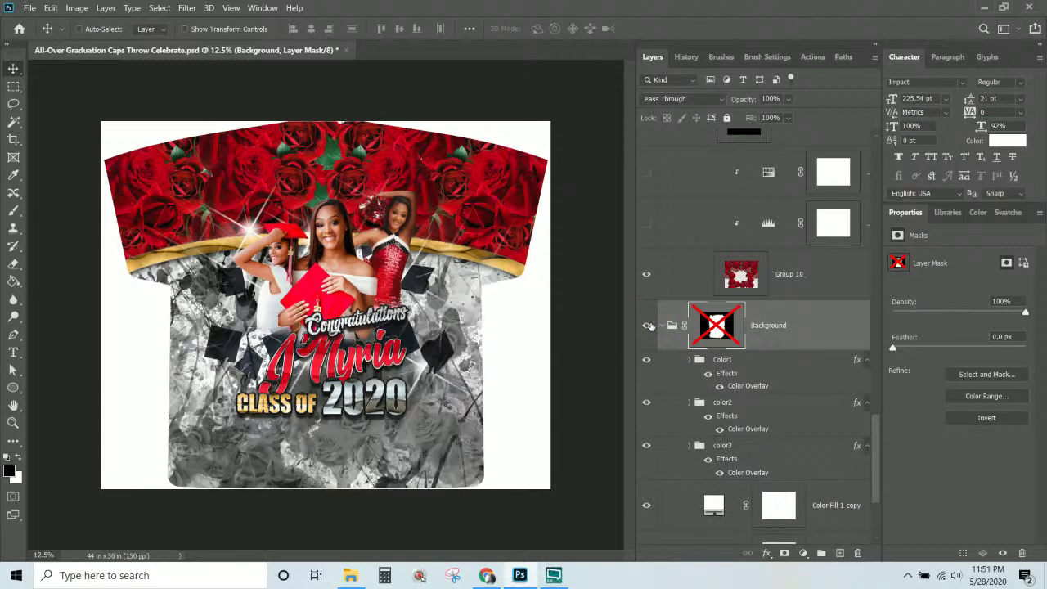
# Examine the contents of the Color1 and color2 groups inside the lower Background group
pyautogui.scroll(-3, 777, 425)
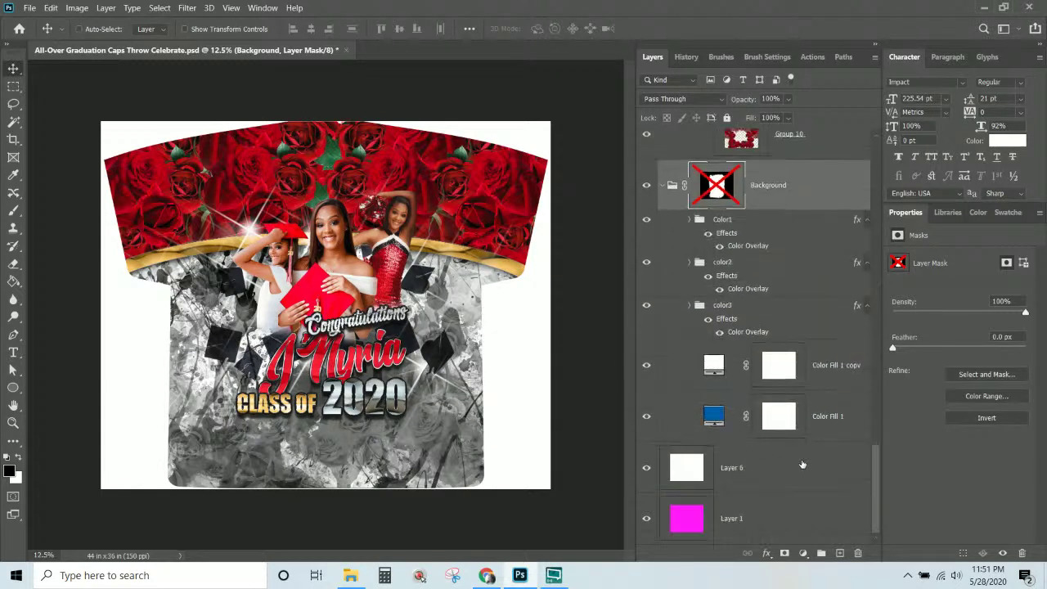
pyautogui.click(755, 238)
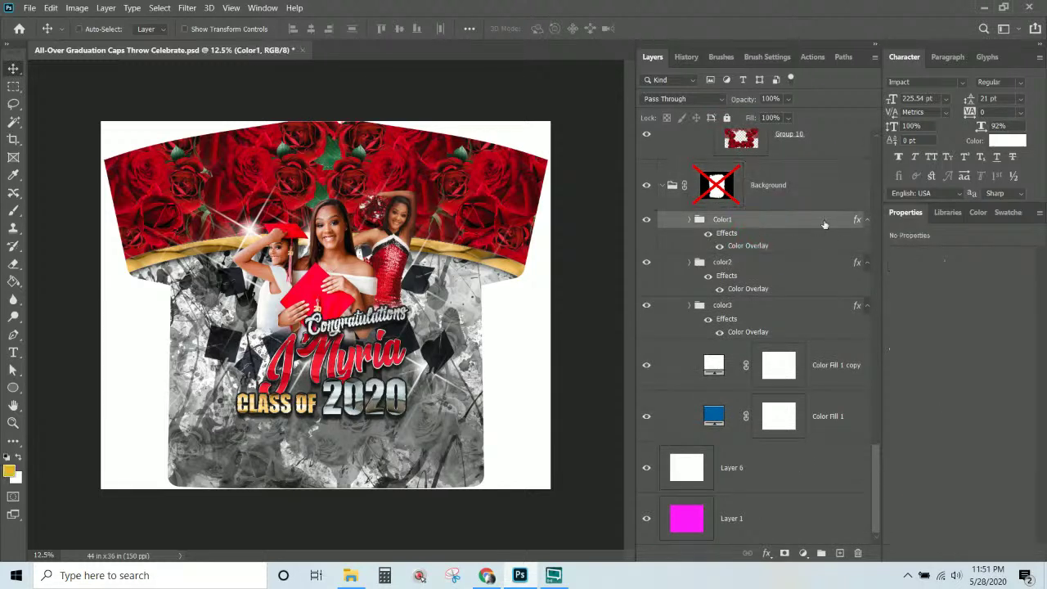
pyautogui.click(690, 220)
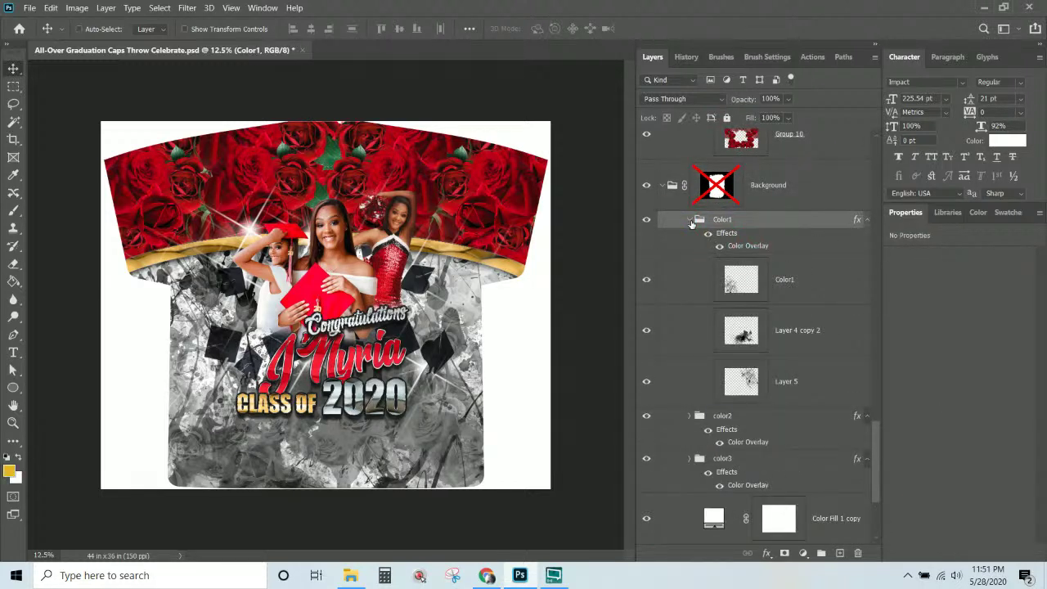
pyautogui.click(690, 221)
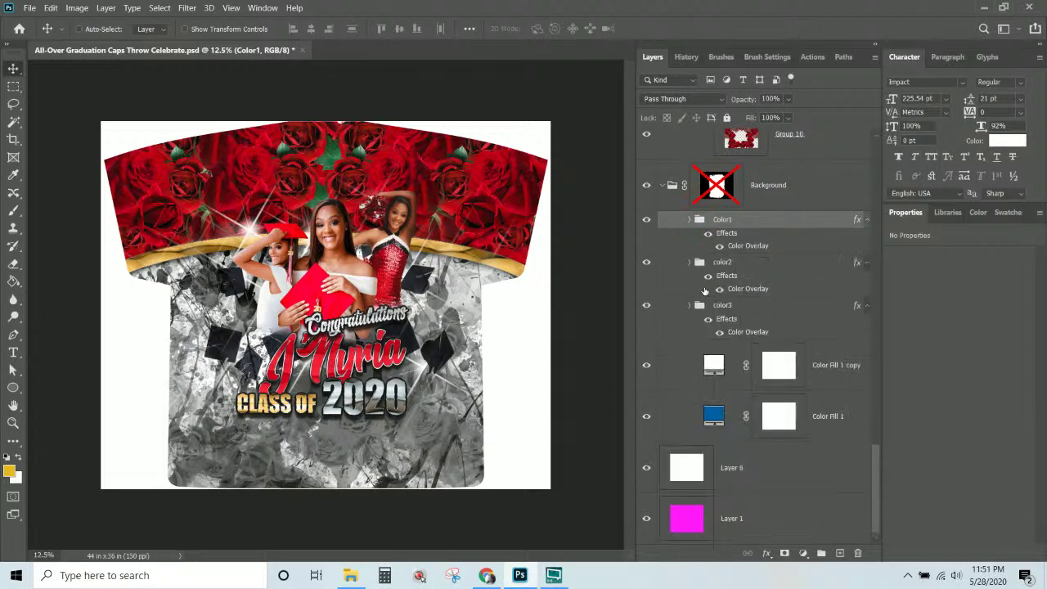
pyautogui.click(690, 262)
pyautogui.click(689, 263)
# Collapse the lower Background group and re-enable its disabled layer mask
pyautogui.click(768, 190)
pyautogui.click(663, 186)
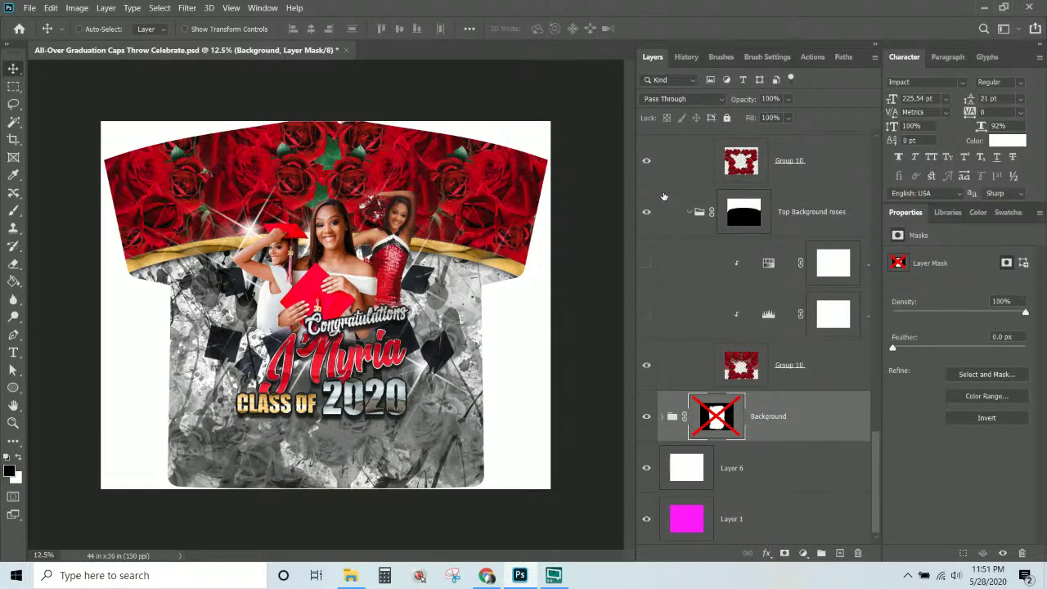
pyautogui.keyDown('shift'); pyautogui.click(716, 417); pyautogui.keyUp('shift')
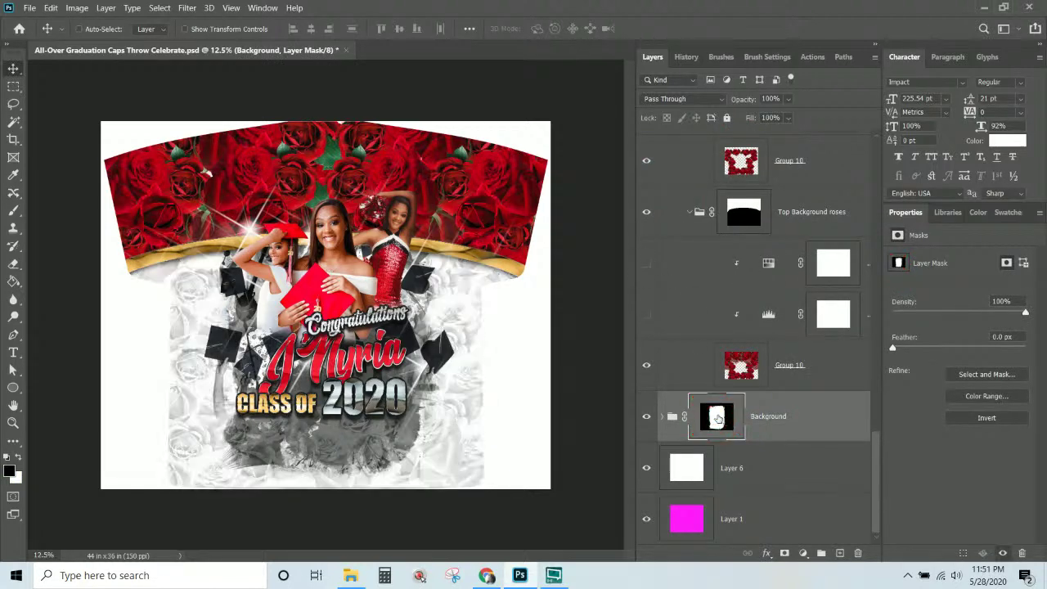
pyautogui.click(716, 417)
# Collapse the upper Background group below PHOTOS and re-enable its disabled layer mask
pyautogui.click(842, 374)
pyautogui.scroll(6, 842, 375)
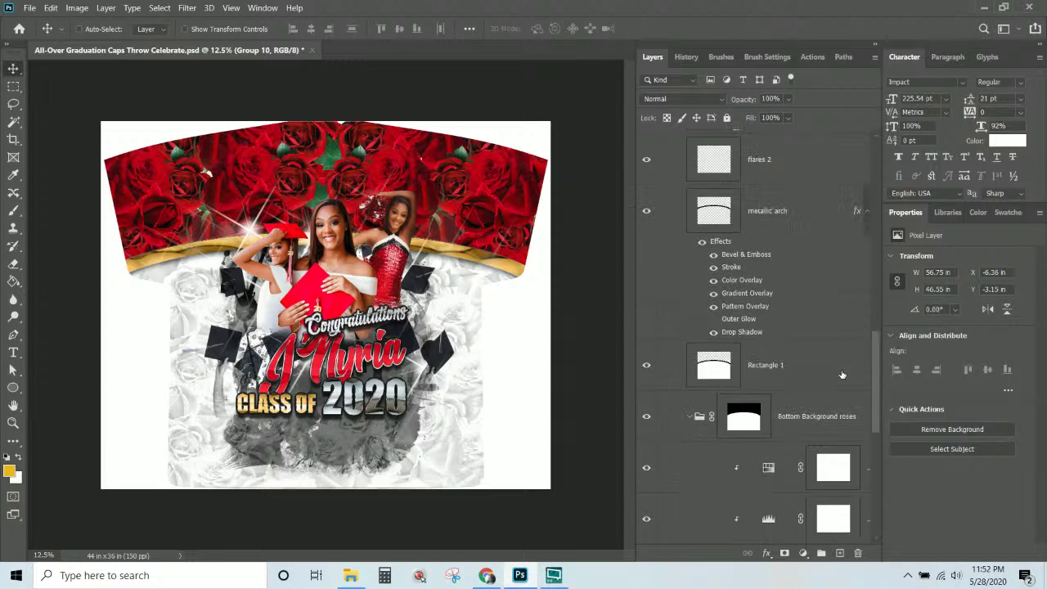
pyautogui.scroll(10, 842, 374)
pyautogui.scroll(-4, 842, 373)
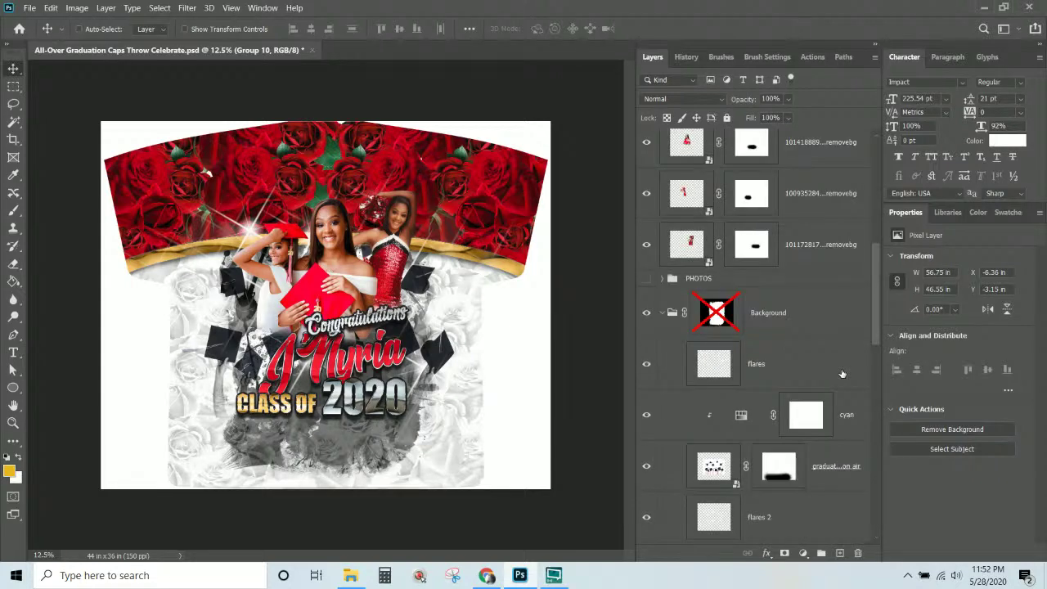
pyautogui.click(764, 284)
pyautogui.click(699, 315)
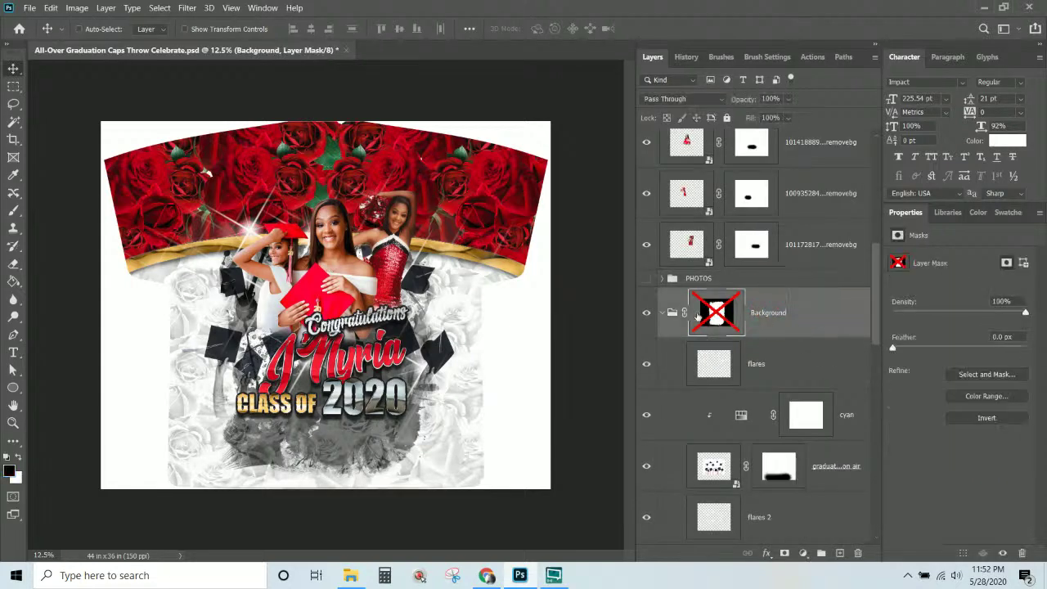
pyautogui.click(661, 316)
pyautogui.keyDown('shift'); pyautogui.click(717, 368); pyautogui.keyUp('shift')
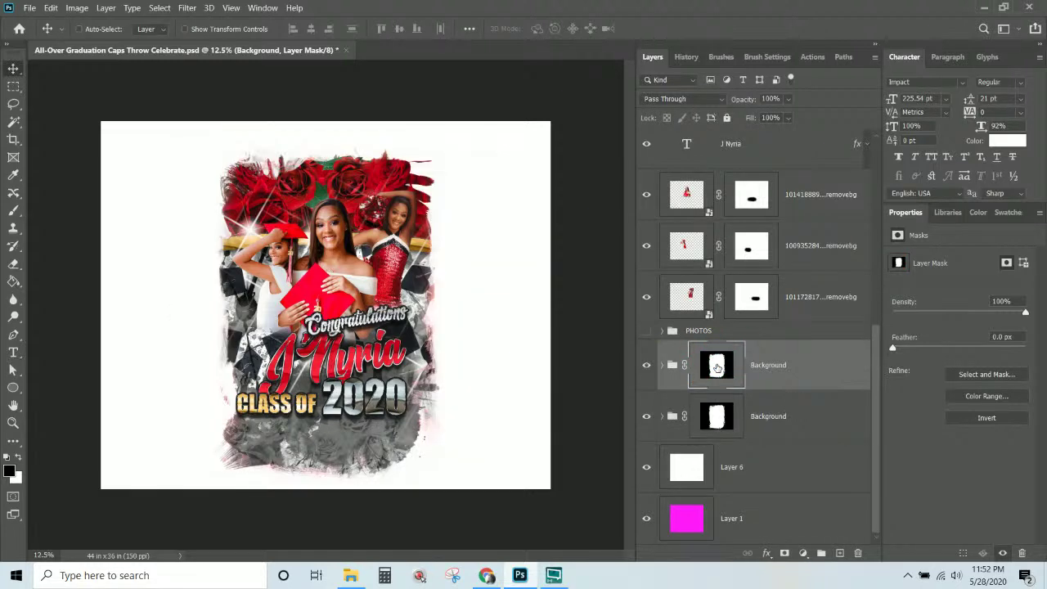
# Hide the lower Background group and unlink the layer mask from the upper Background group
pyautogui.click(647, 417)
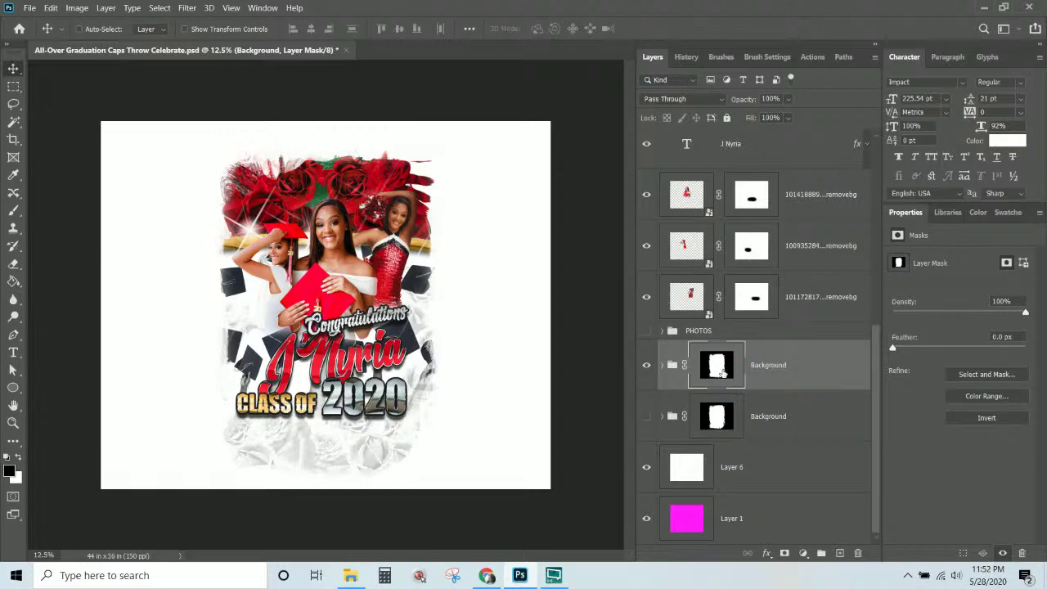
pyautogui.click(684, 364)
pyautogui.hotkey('ctrl', 't')
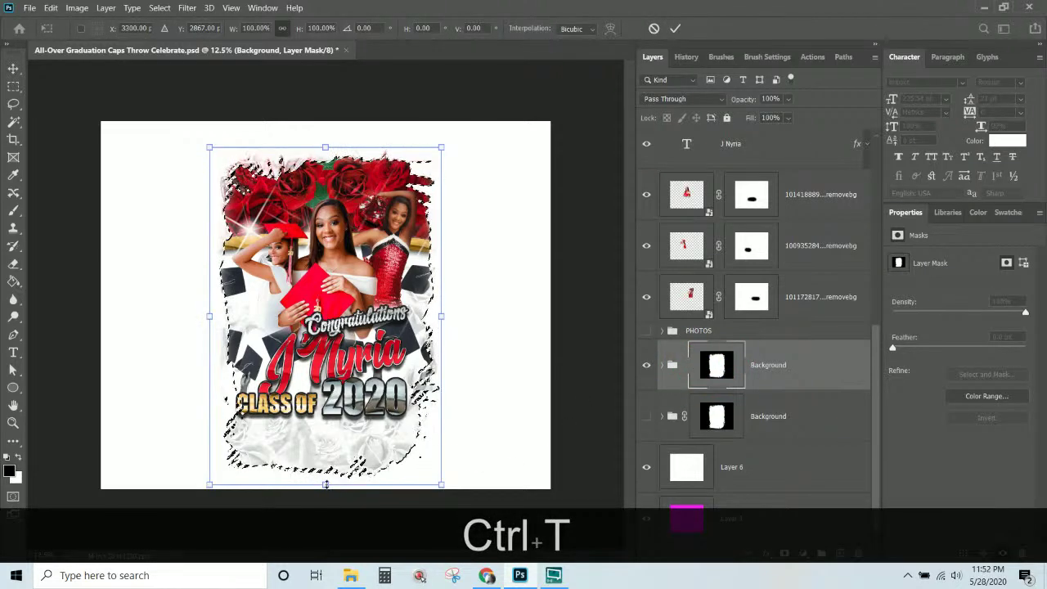
pyautogui.press('ctrl')
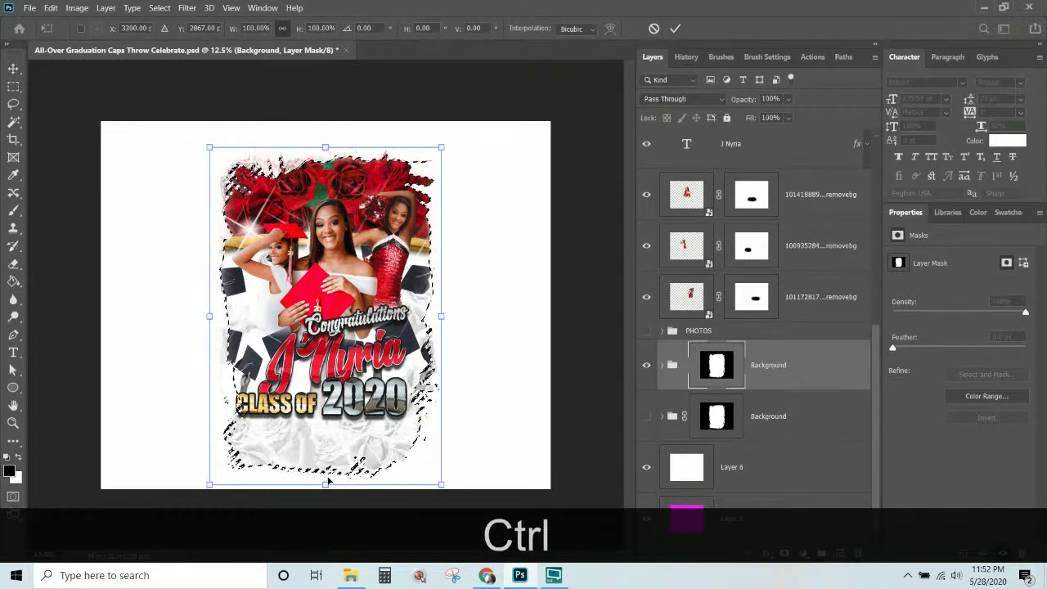
pyautogui.press('Escape')
pyautogui.press('Escape')
pyautogui.press('Escape')
pyautogui.hotkey('ctrl', 'd')
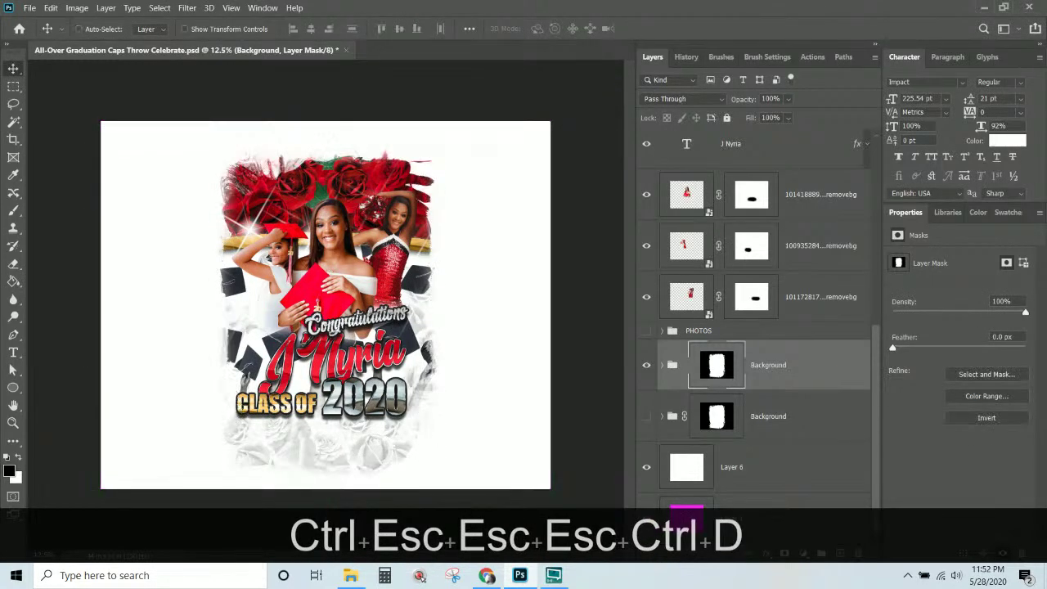
# Transform the upper Background group's mask on its own, raising its bottom edge to 93.06% height at full width
pyautogui.click(787, 376)
pyautogui.click(715, 369)
pyautogui.hotkey('ctrl', 't')
pyautogui.moveTo(330, 485); pyautogui.dragTo(347, 460)
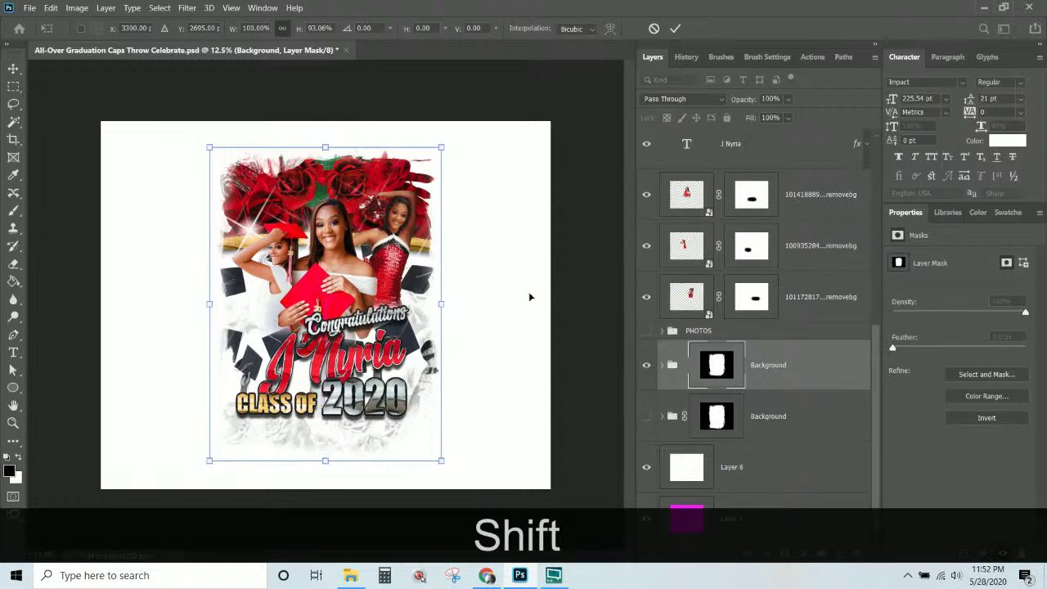
pyautogui.press('Return')
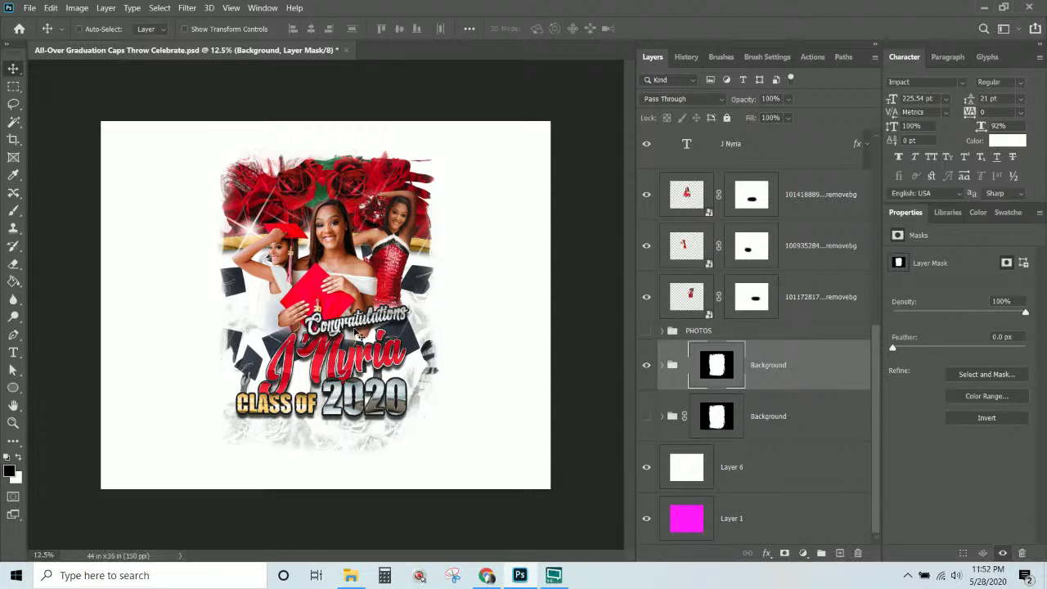
pyautogui.click(806, 368)
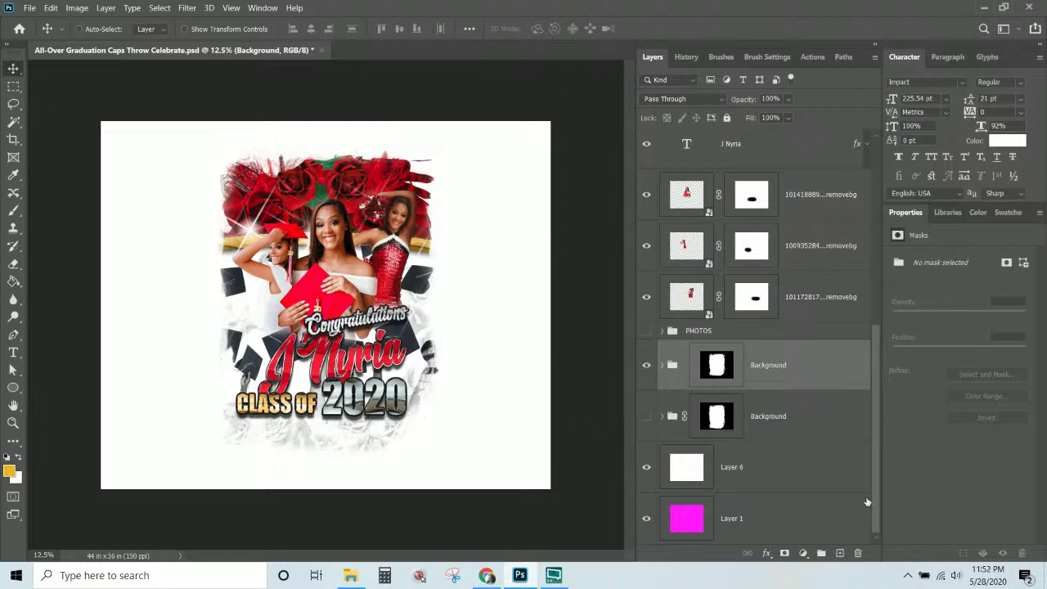
pyautogui.click(820, 370)
pyautogui.click(786, 369)
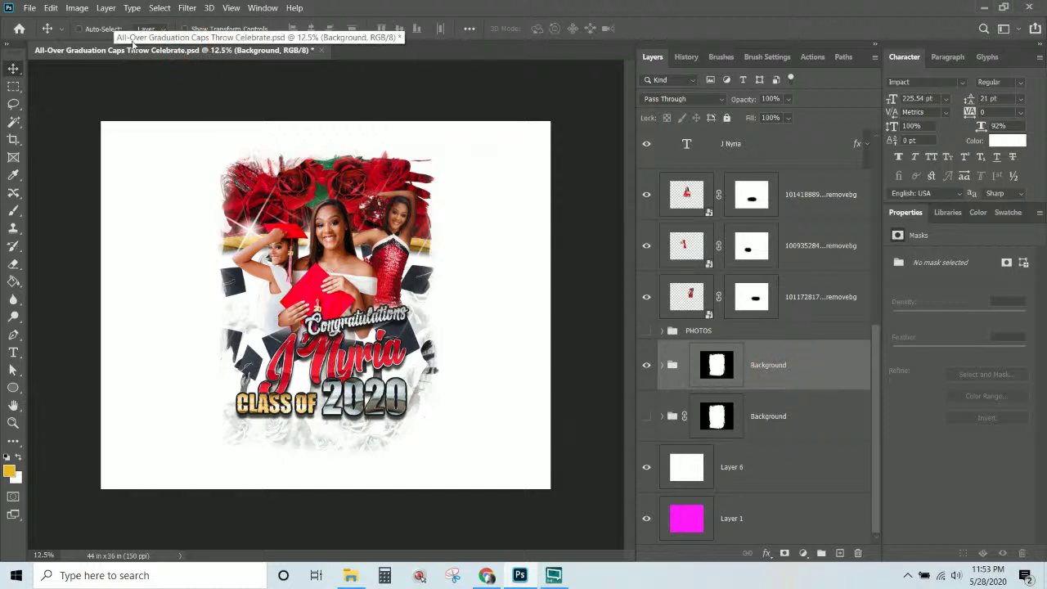
# Save the document as a new PSD named "All-Over Graduation Caps Throw Celebrate Roses Gold Arch.psd"
pyautogui.click(36, 10)
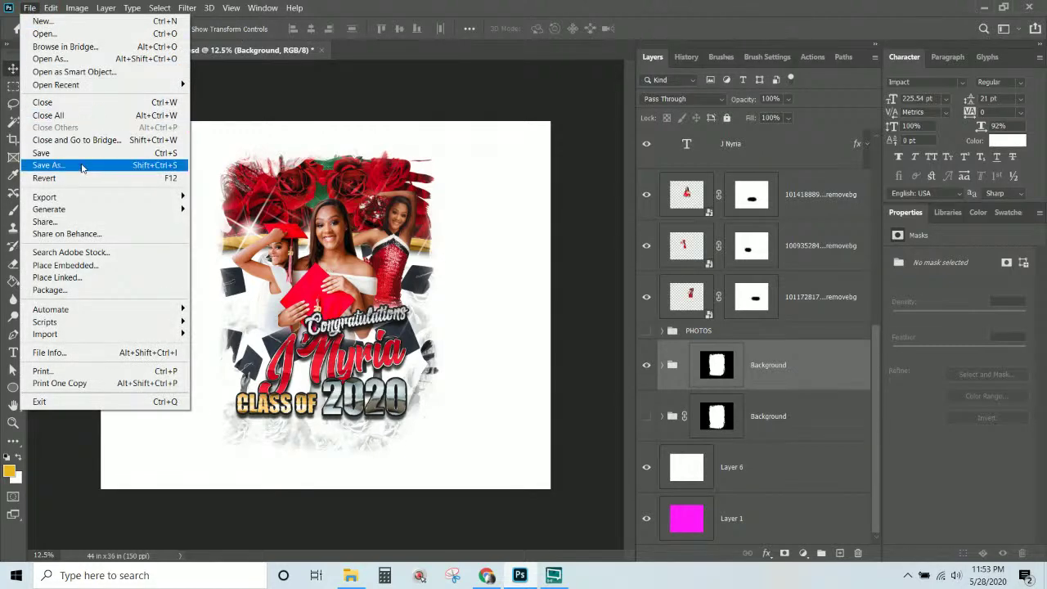
pyautogui.click(82, 167)
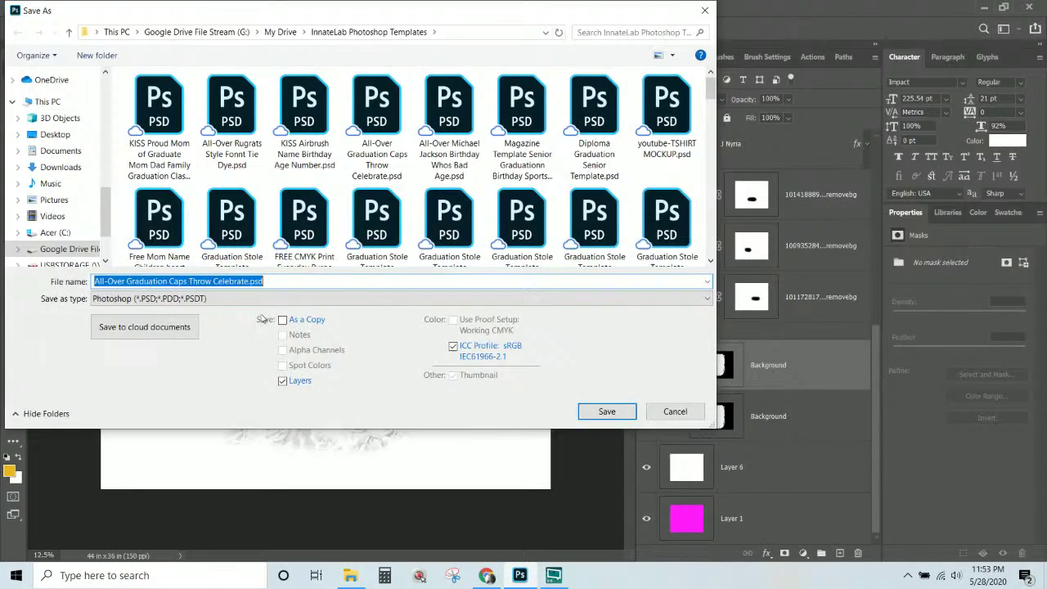
pyautogui.click(249, 281)
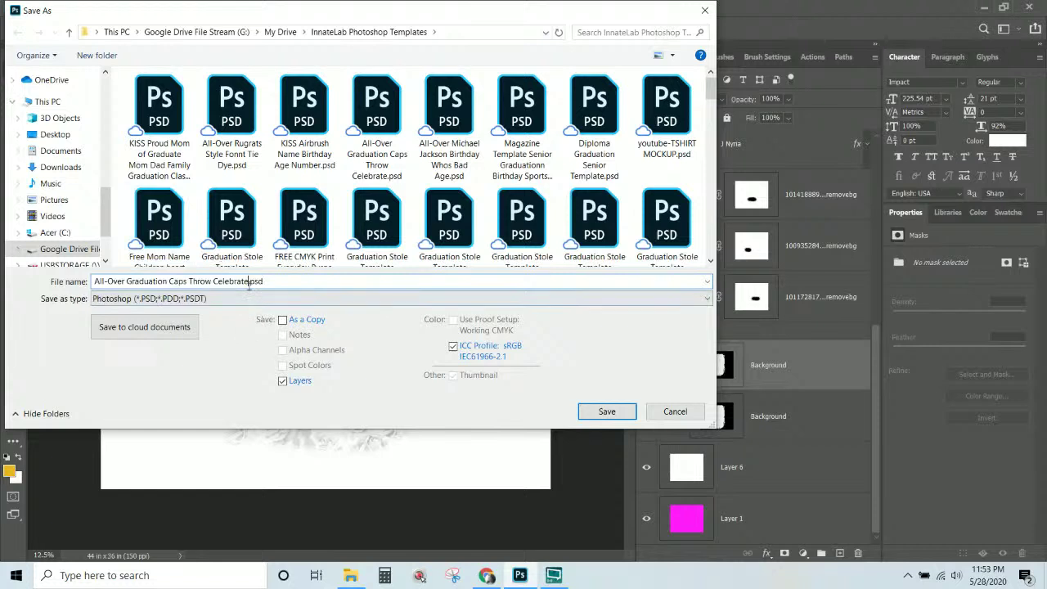
pyautogui.write('Roses')
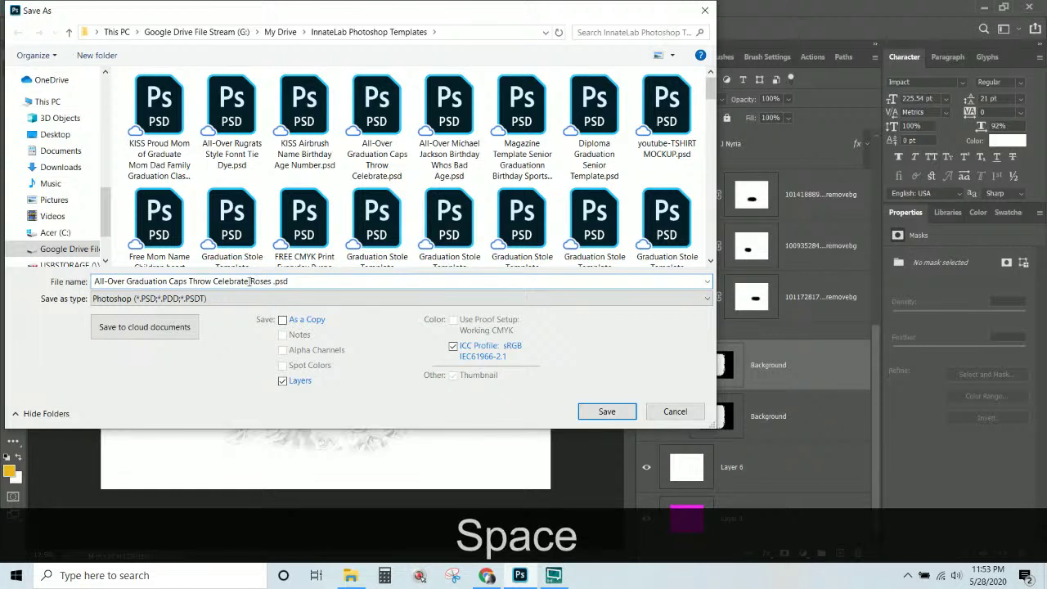
pyautogui.write(' Gold ')
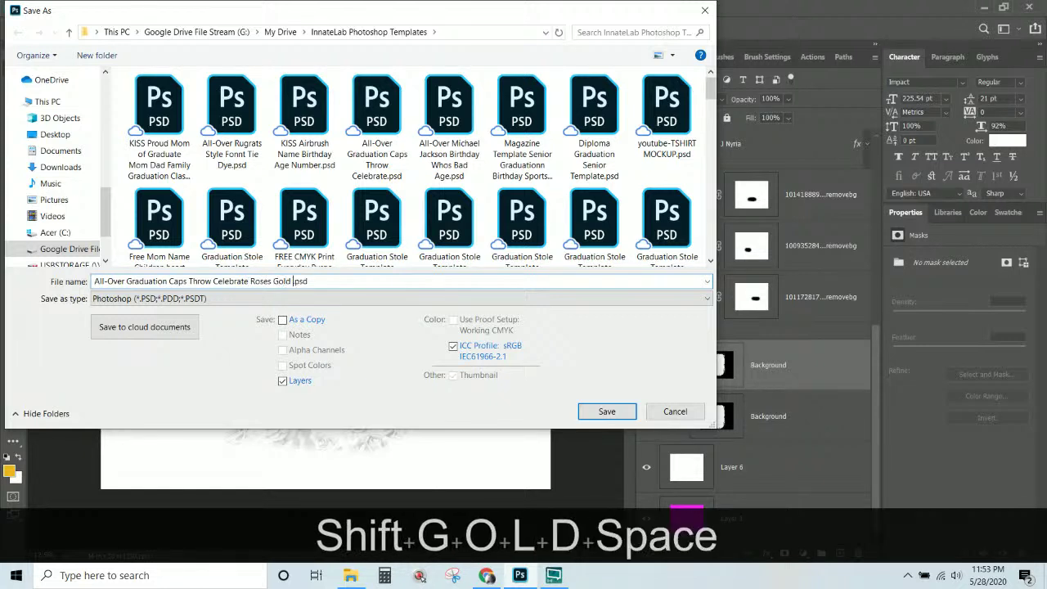
pyautogui.write('Arch')
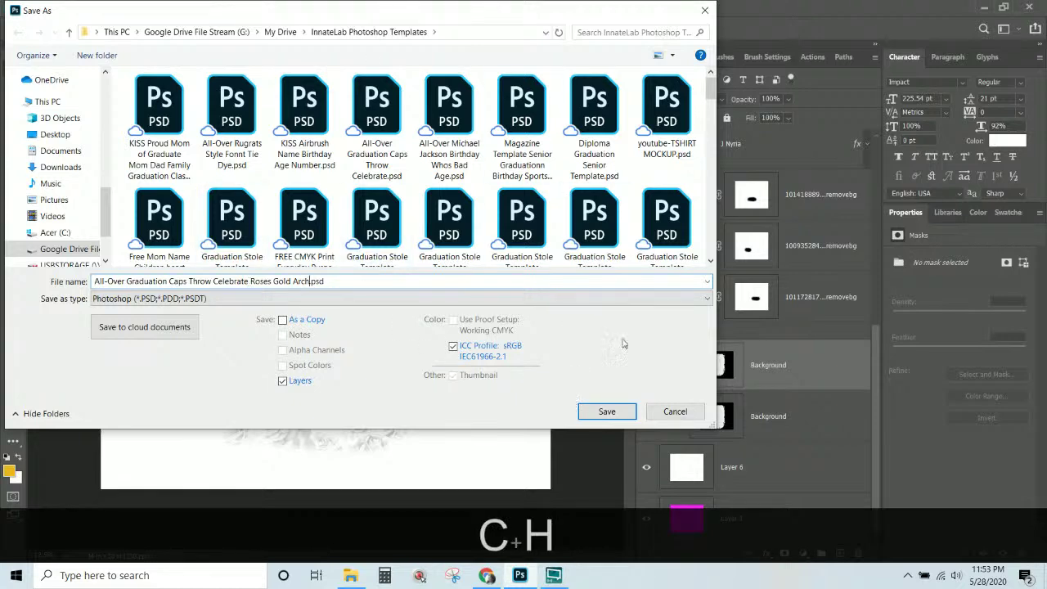
pyautogui.click(606, 411)
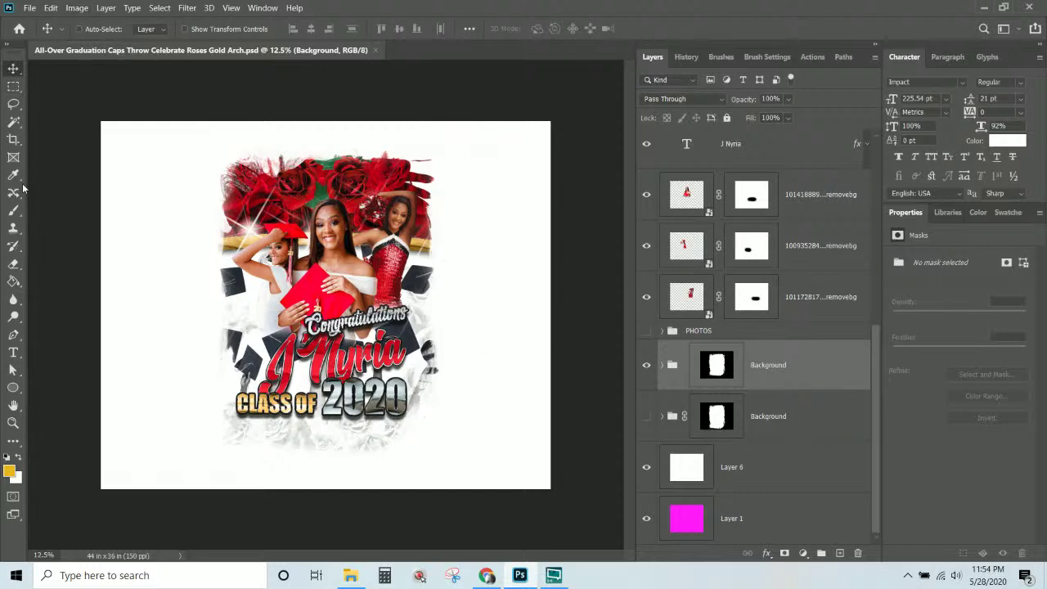
# Save a standard-shirt version as "Graduation Caps Throw Celebrate Roses Gold Arch.psd", dropping the All-Over prefix
pyautogui.click(29, 9)
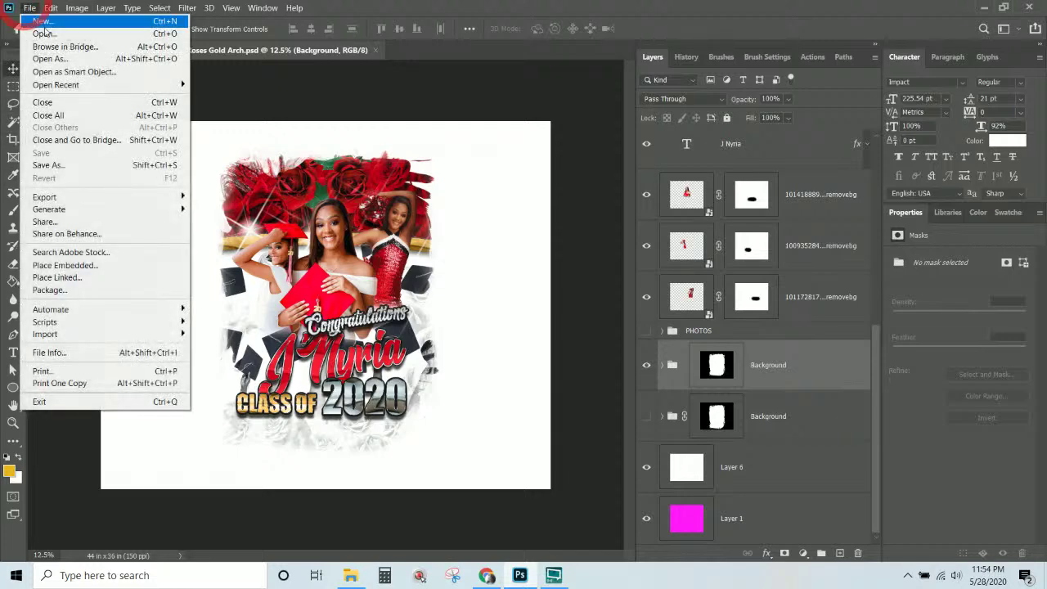
pyautogui.click(70, 164)
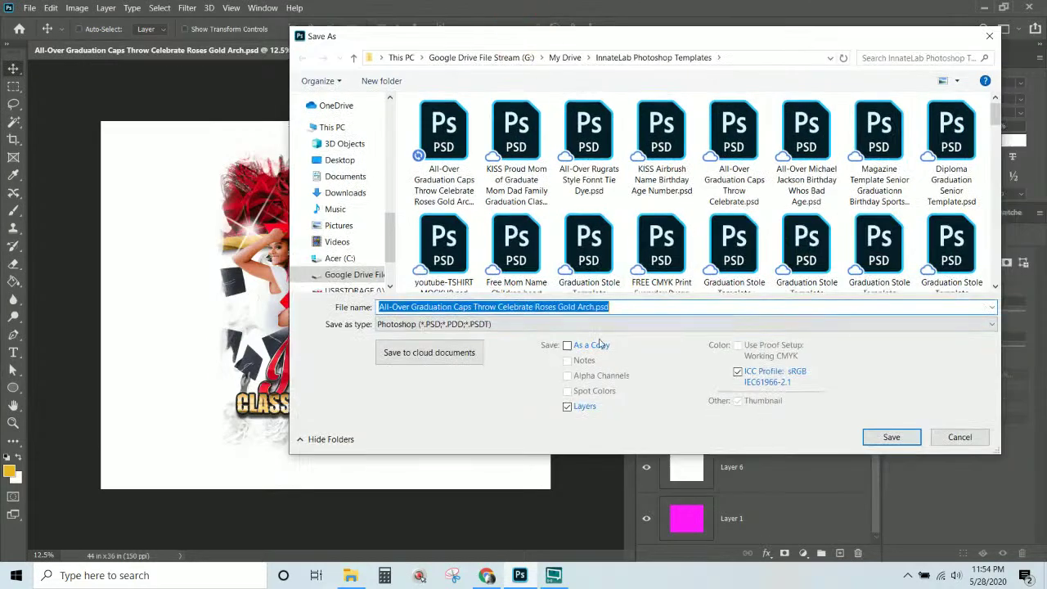
pyautogui.click(599, 305)
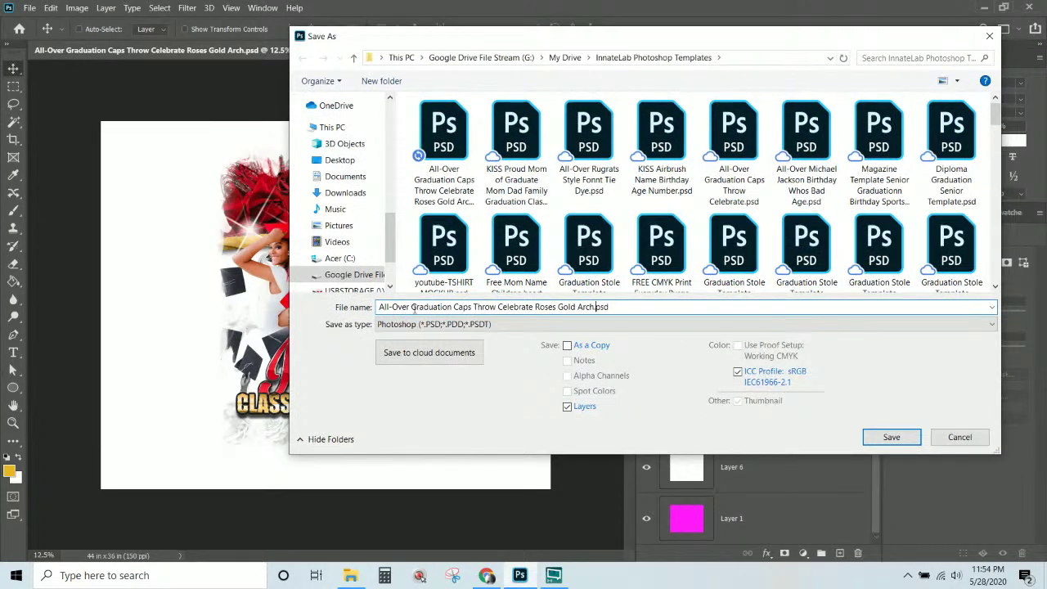
pyautogui.moveTo(413, 309); pyautogui.dragTo(304, 308)
pyautogui.press('BackSpace')
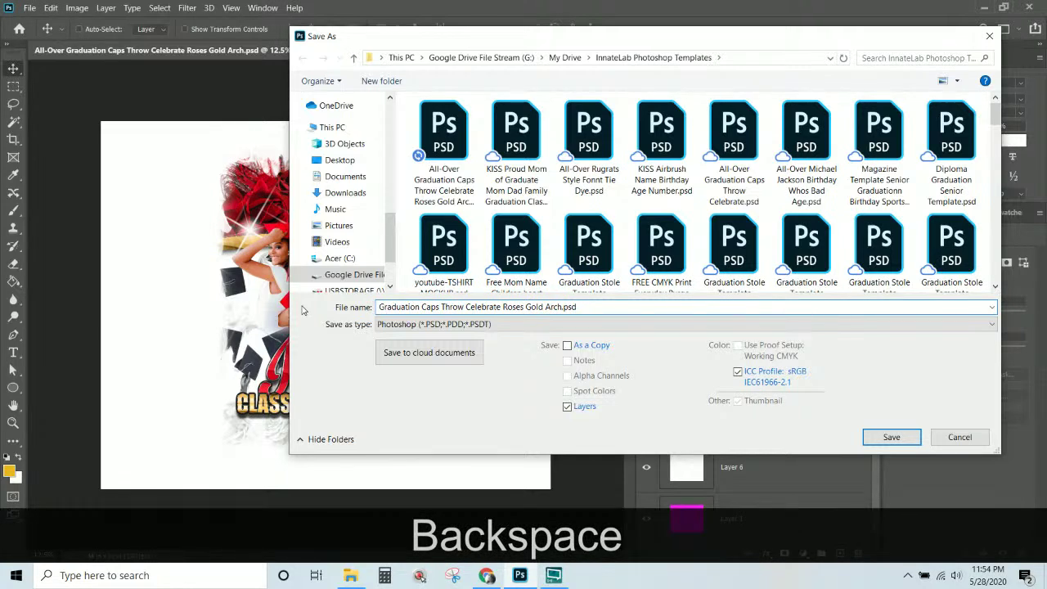
pyautogui.press('Return')
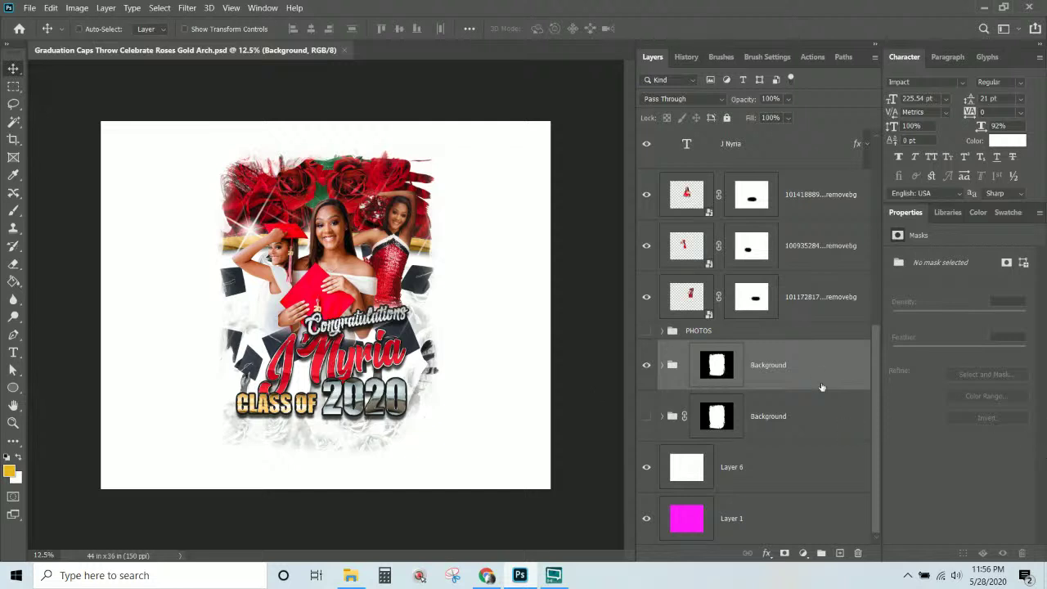
# Try cropping the canvas to a 13:19 ratio at full height and undo the crop
pyautogui.click(824, 316)
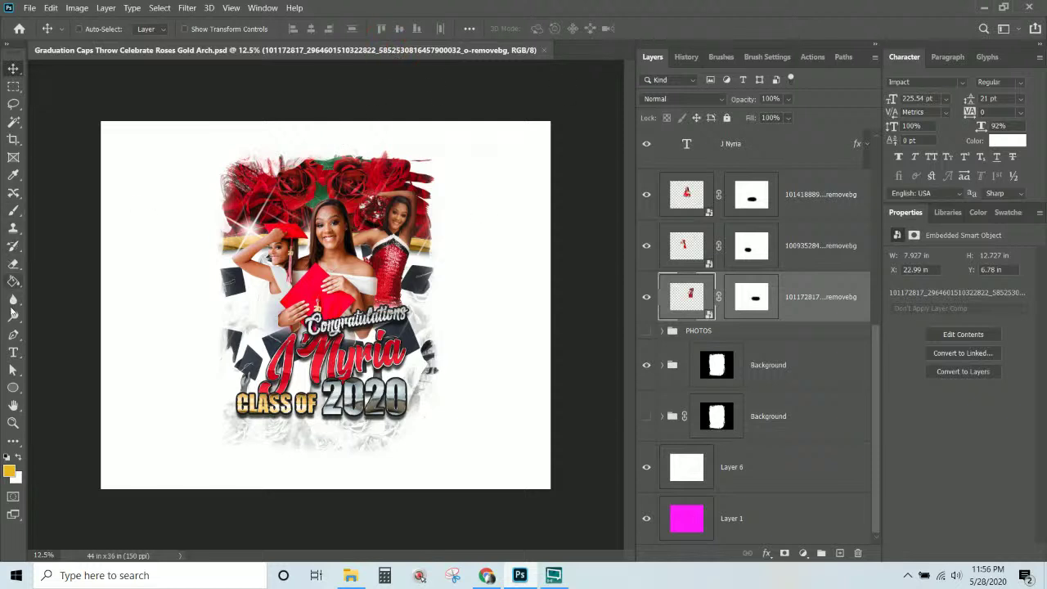
pyautogui.click(13, 141)
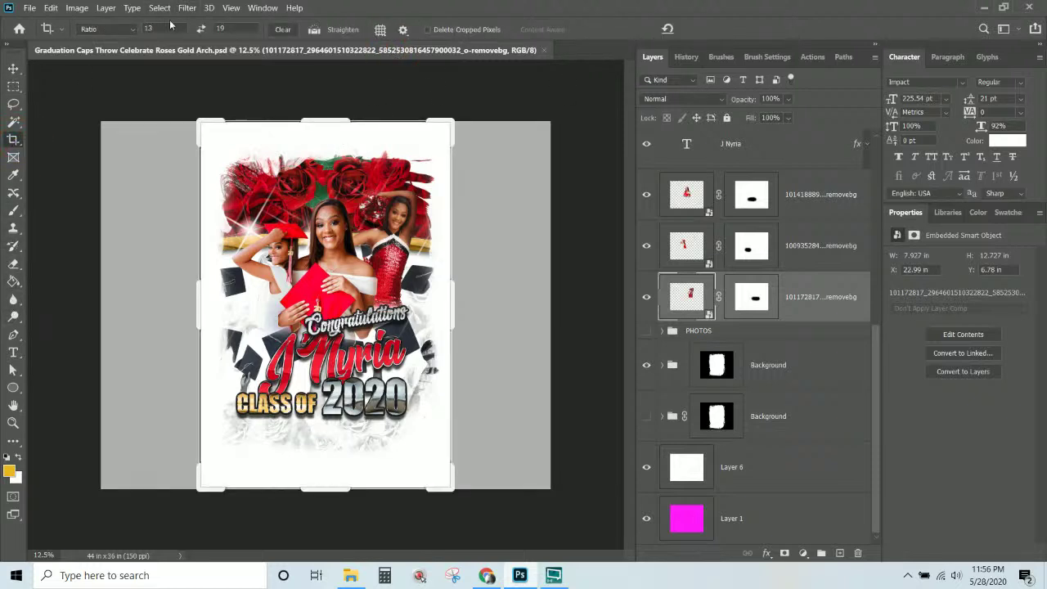
pyautogui.press('BackSpace')
pyautogui.click(119, 24)
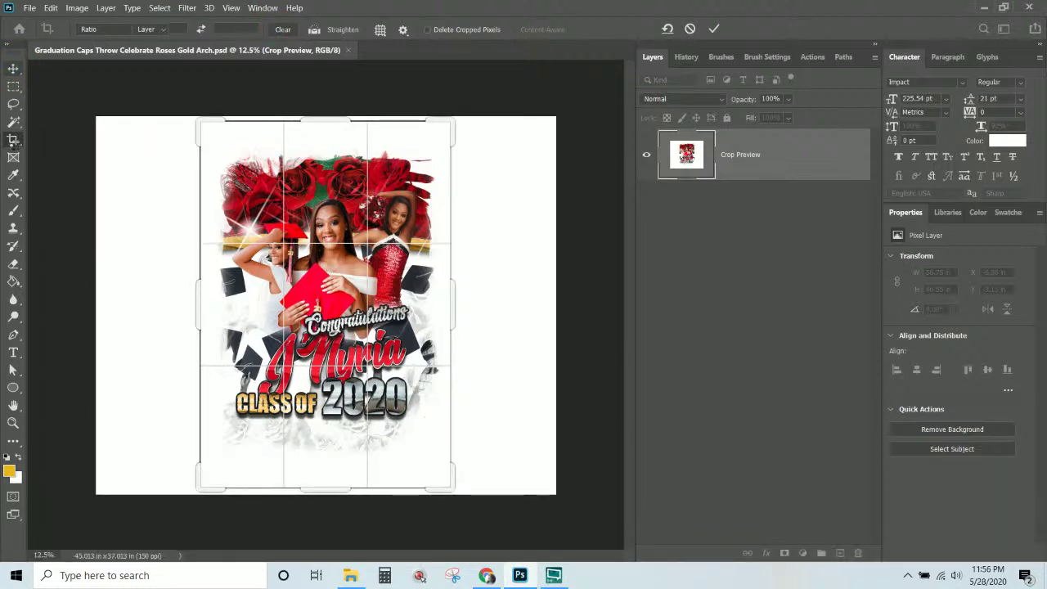
pyautogui.click(15, 143)
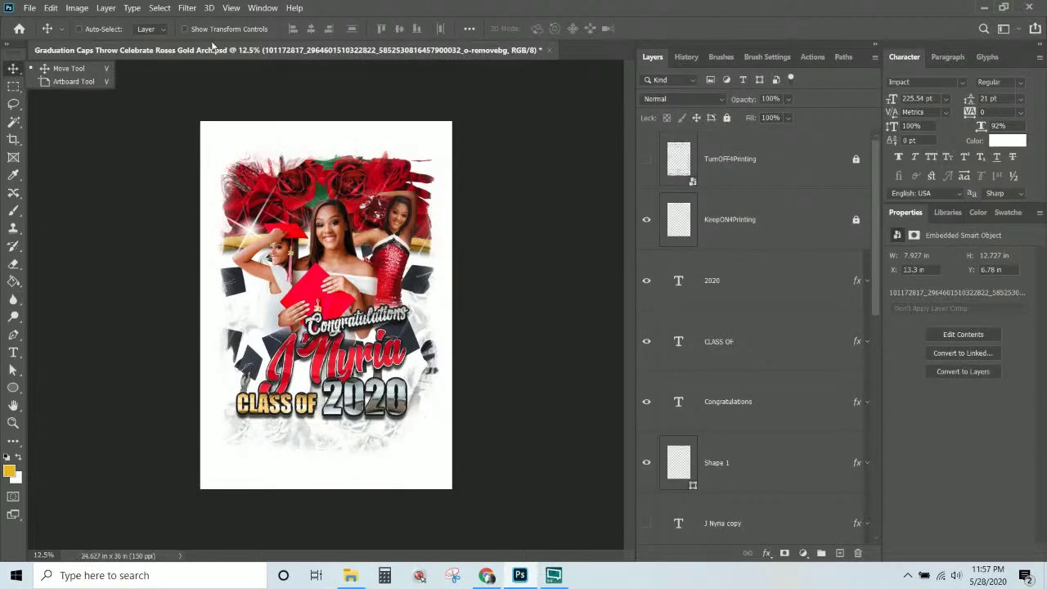
pyautogui.click(50, 8)
pyautogui.click(58, 23)
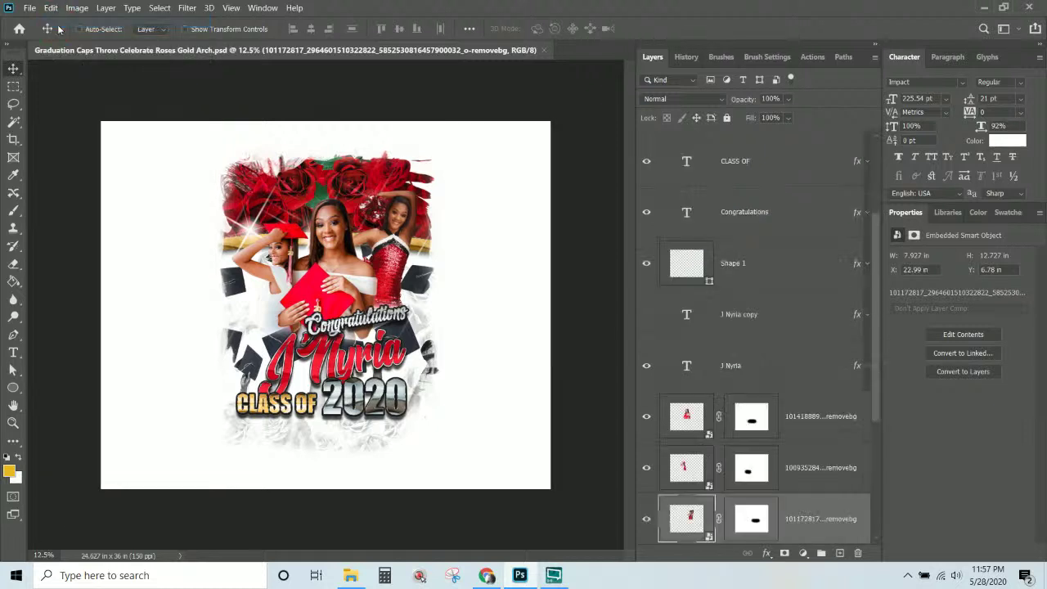
# Crop the canvas to a 13:19 ratio, tightening the frame around the artwork to about 23.08 × 33.73 inches
pyautogui.click(13, 140)
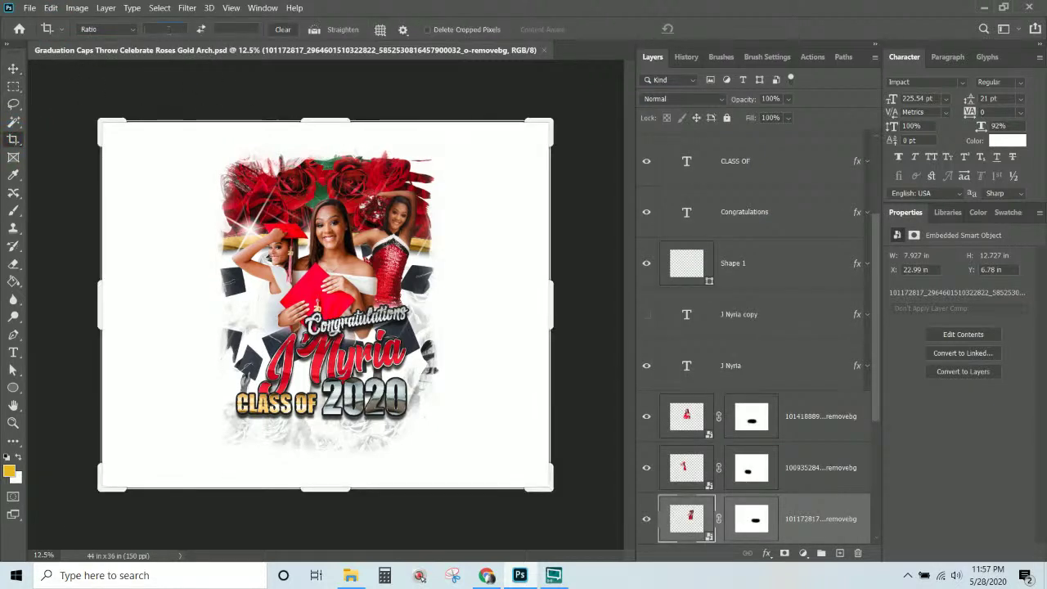
pyautogui.write('13')
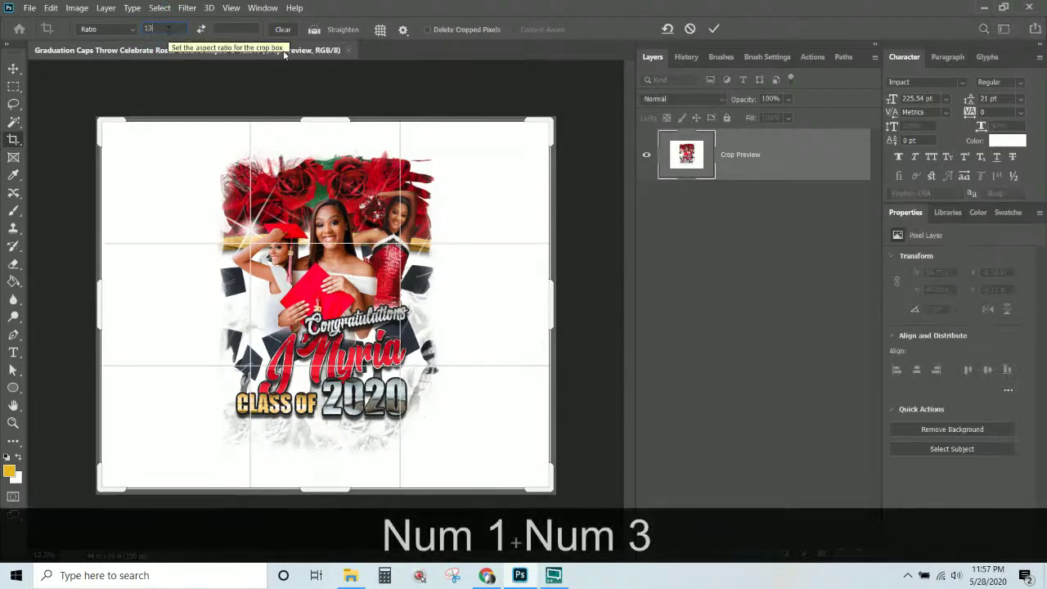
pyautogui.click(239, 27)
pyautogui.write('19')
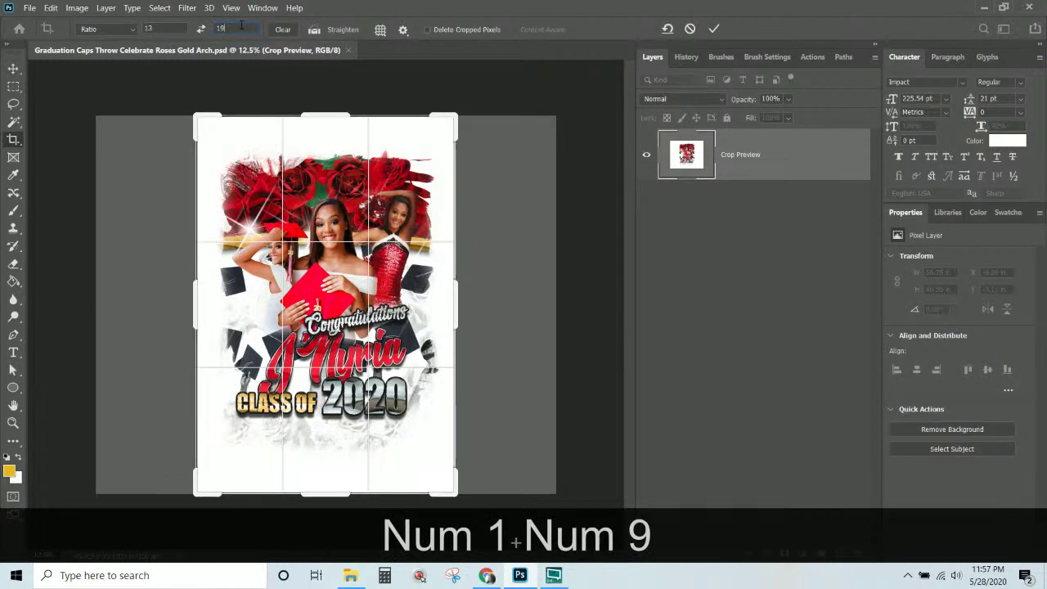
pyautogui.moveTo(453, 116); pyautogui.dragTo(445, 122)
pyautogui.moveTo(340, 209); pyautogui.dragTo(330, 215)
pyautogui.moveTo(446, 486); pyautogui.dragTo(441, 474)
pyautogui.moveTo(384, 319); pyautogui.dragTo(385, 319)
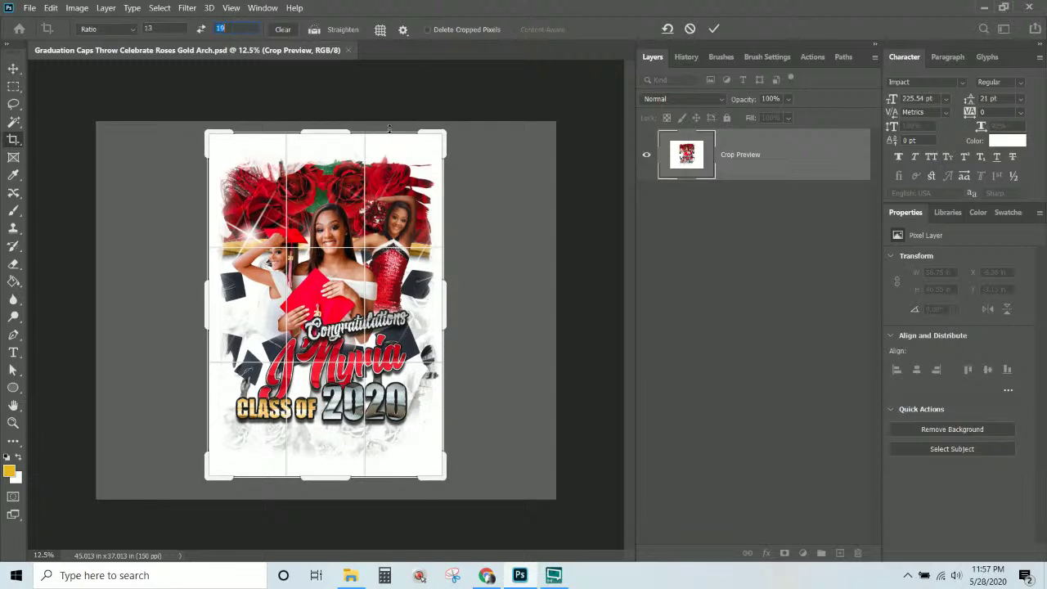
pyautogui.press('Return')
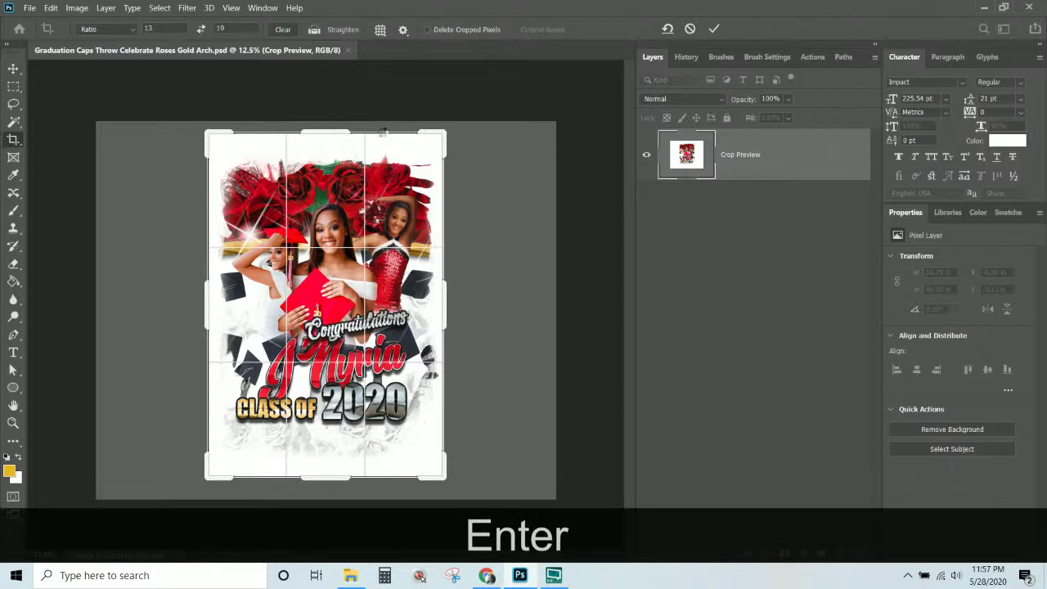
pyautogui.press('Return')
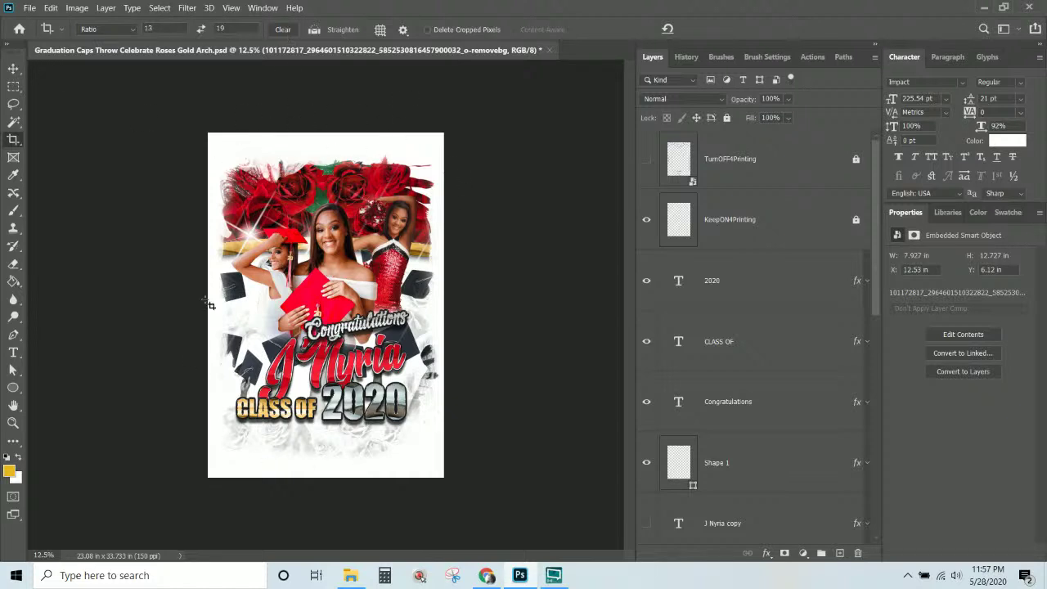
# Resize the whole image to 13 inches wide and 19 inches high
pyautogui.click(78, 8)
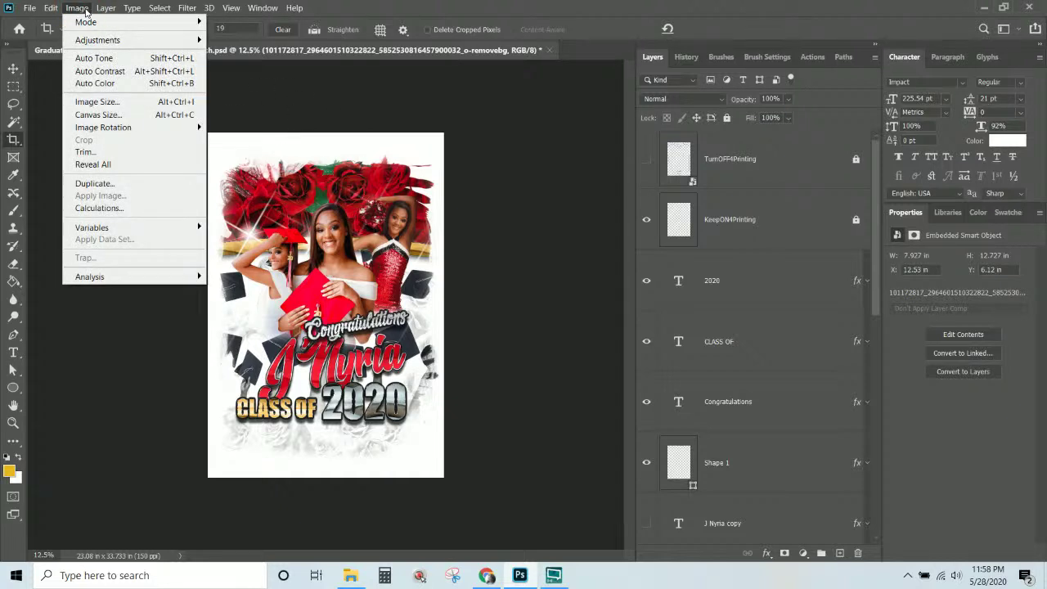
pyautogui.click(90, 102)
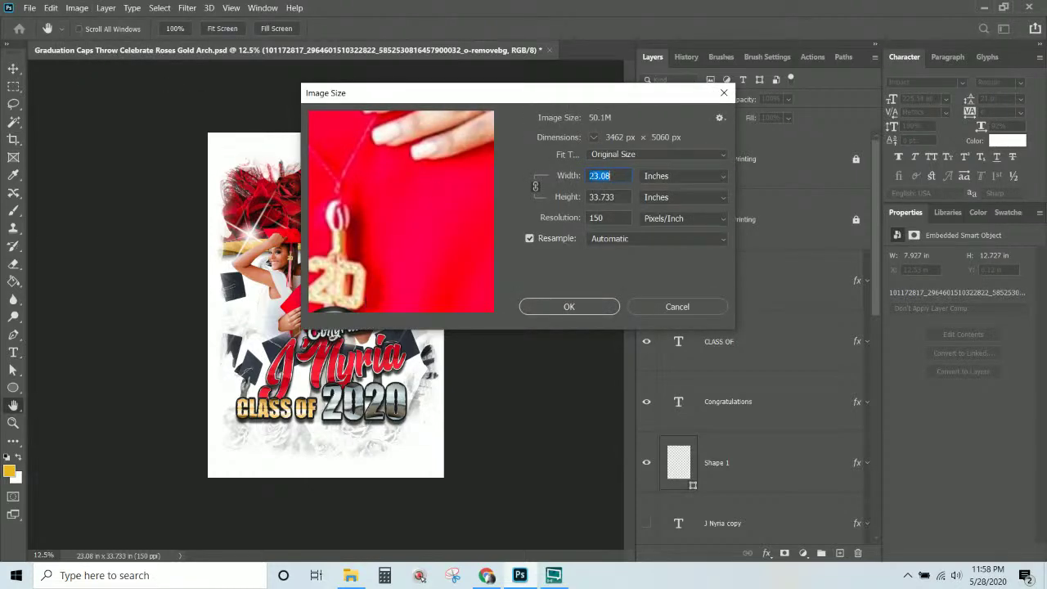
pyautogui.click(618, 175)
pyautogui.click(564, 175)
pyautogui.write('1')
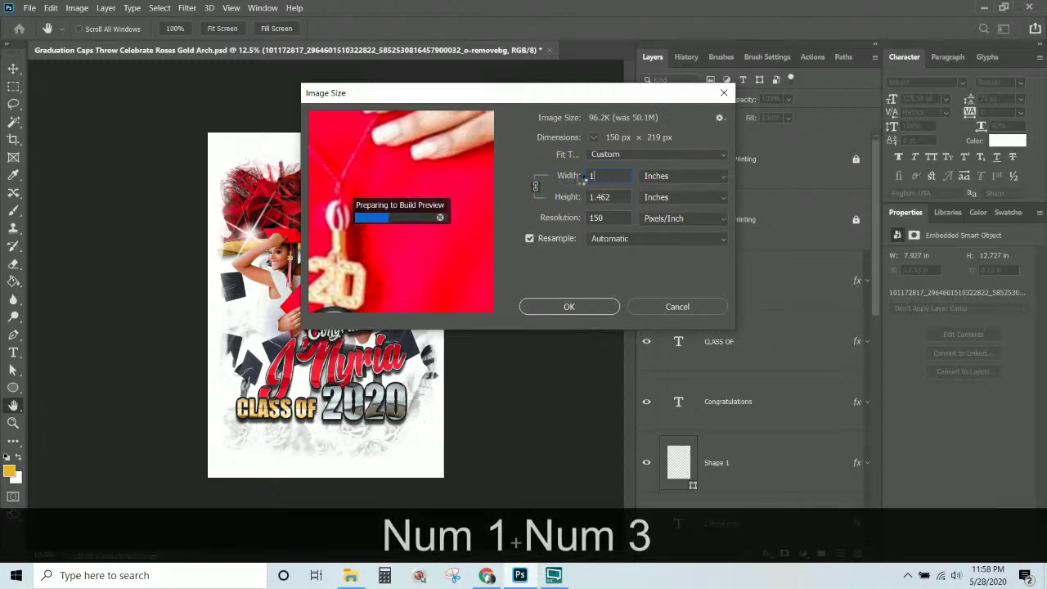
pyautogui.write('3')
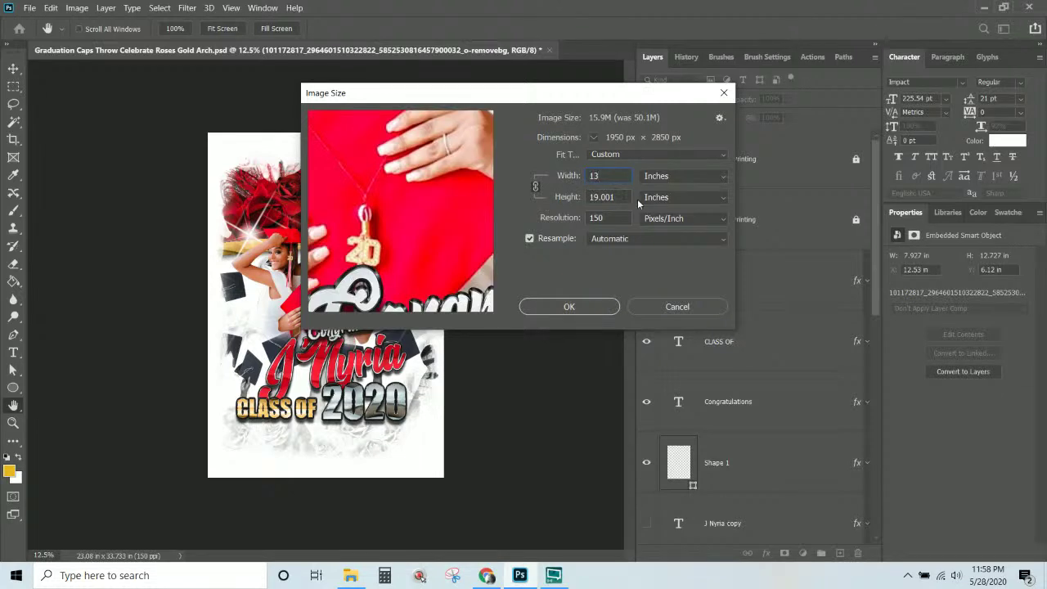
pyautogui.click(543, 194)
pyautogui.write('19')
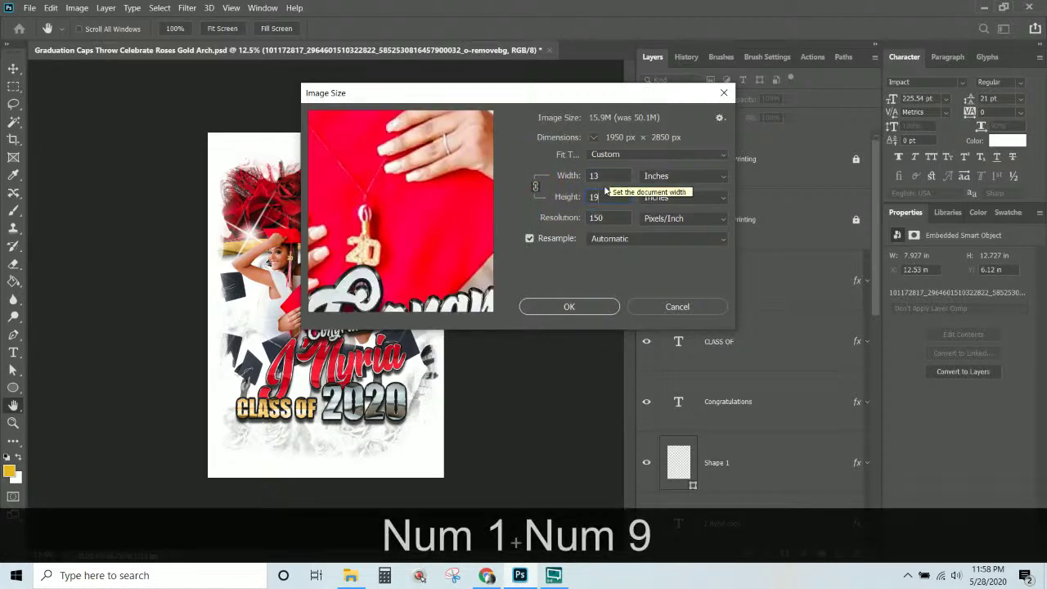
pyautogui.click(603, 174)
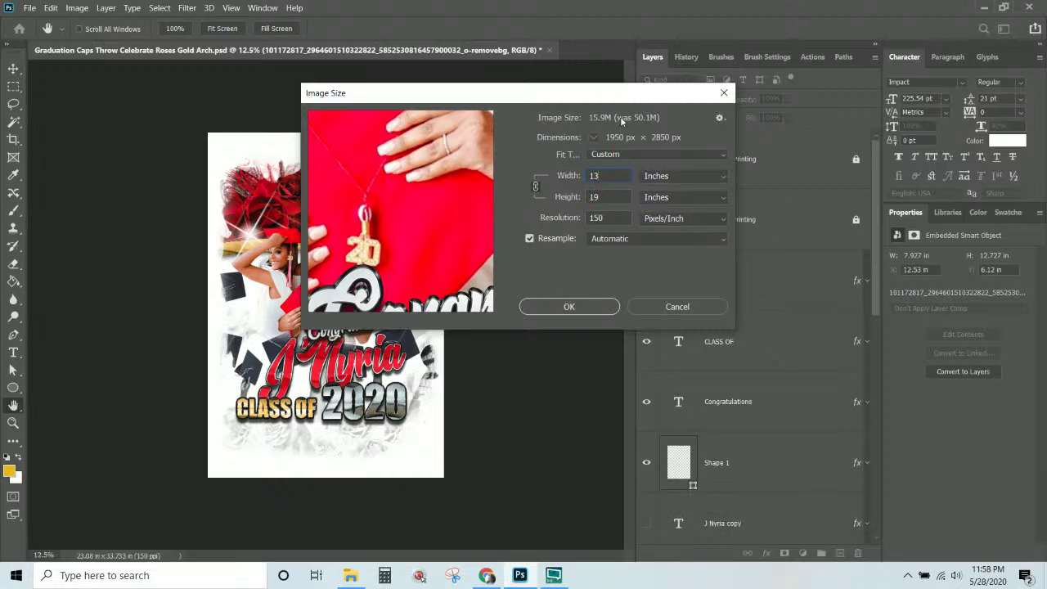
pyautogui.click(569, 307)
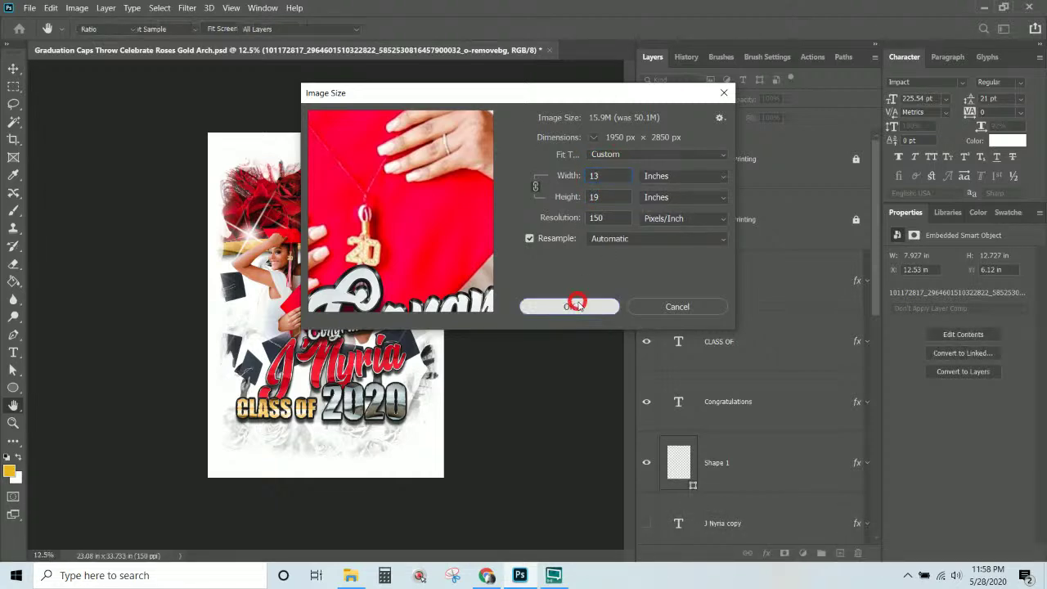
# View the resized design at 25%, switch to the Move tool and save the current PSD
pyautogui.press('c')
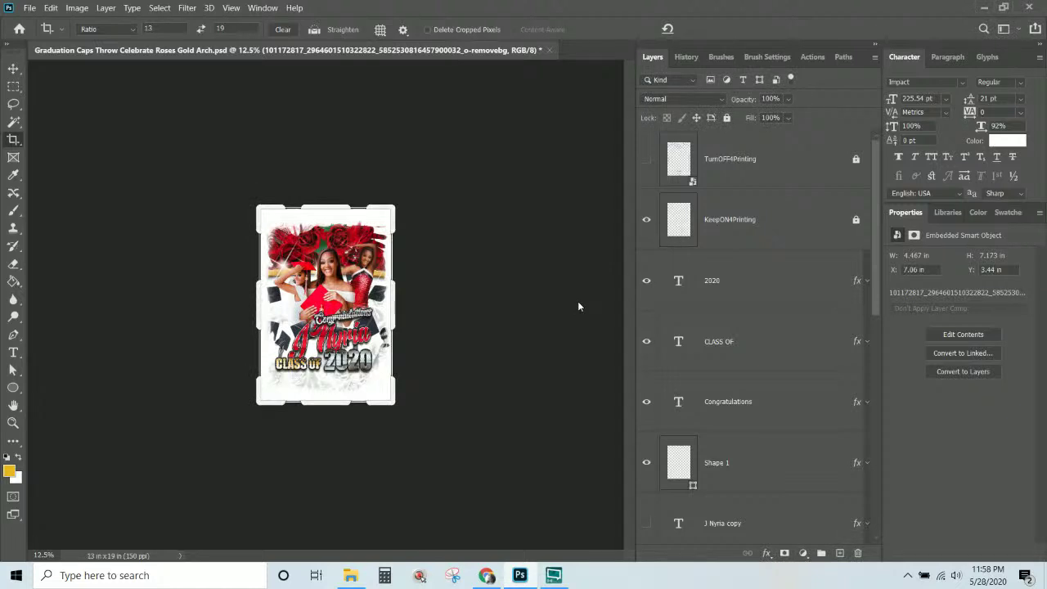
pyautogui.press('ctrl+KP_Add')
pyautogui.press('ctrl+KP_Add')
pyautogui.press('ctrl+KP_Add')
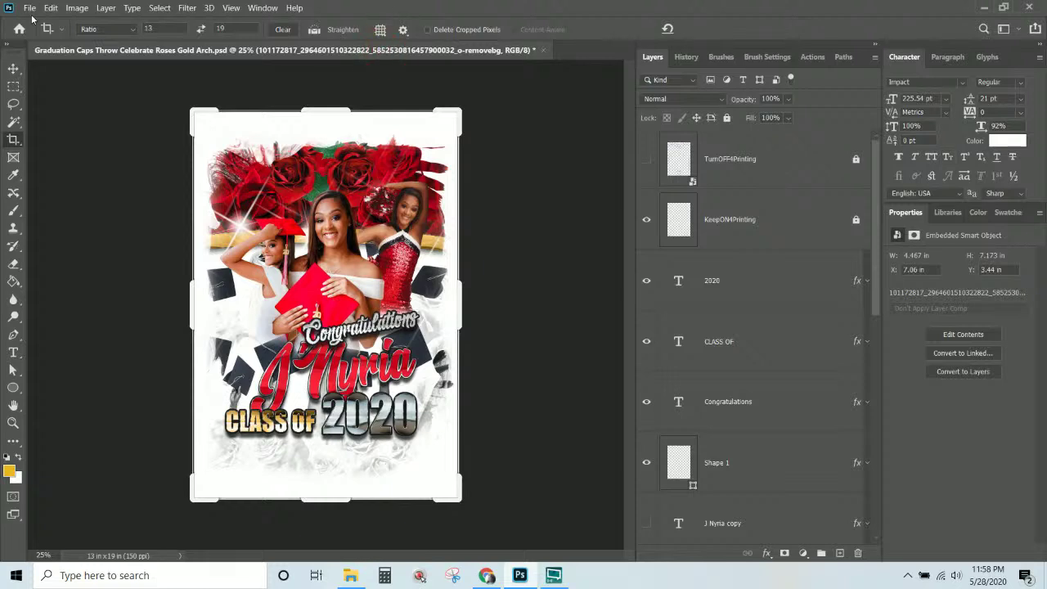
pyautogui.press('v')
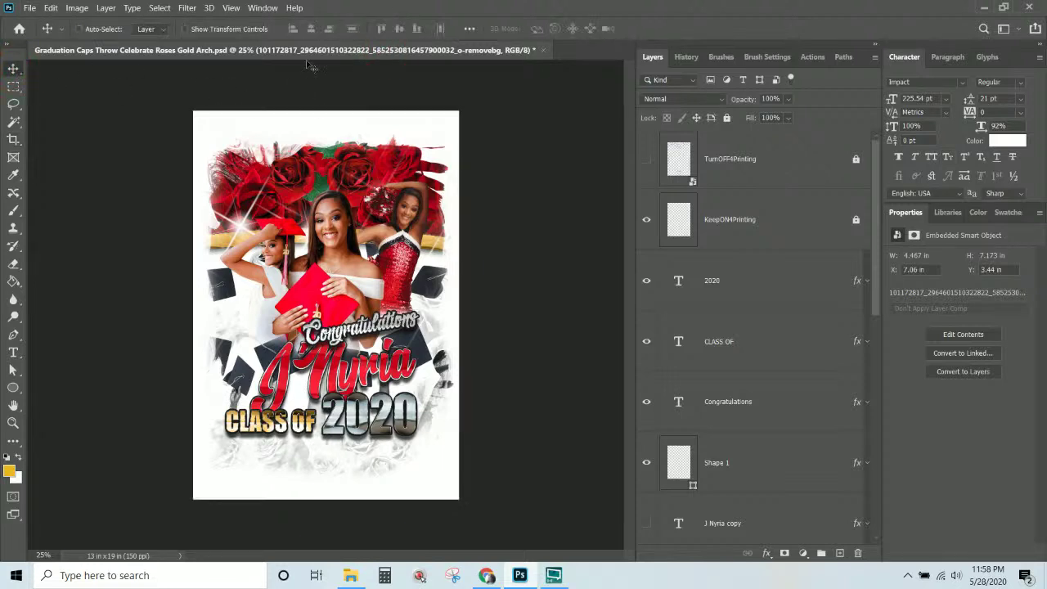
pyautogui.hotkey('ctrl', 's')
pyautogui.scroll(-3, 718, 351)
pyautogui.scroll(-5, 718, 352)
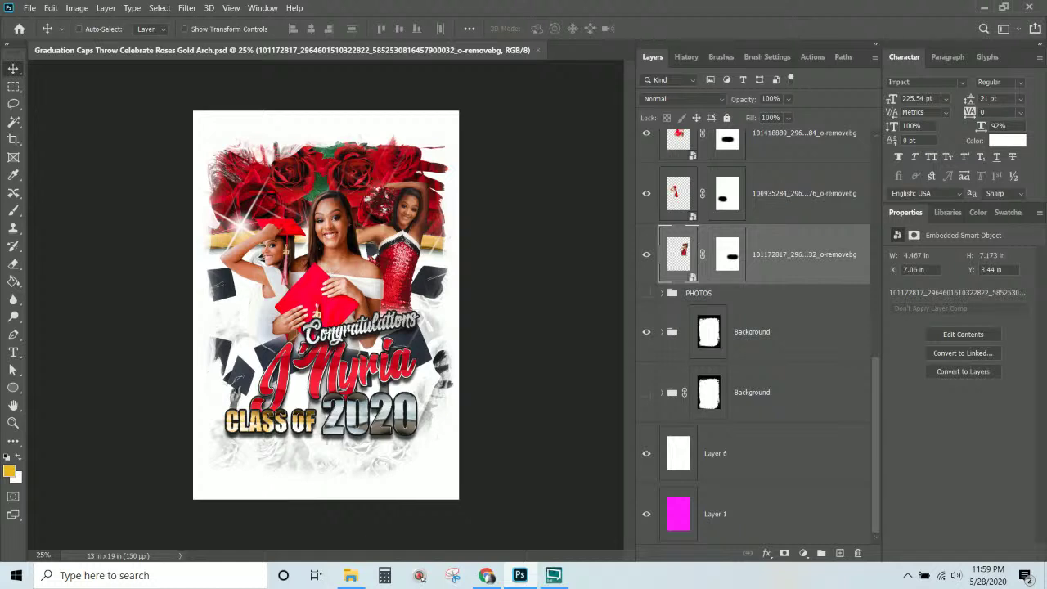
pyautogui.click(76, 7)
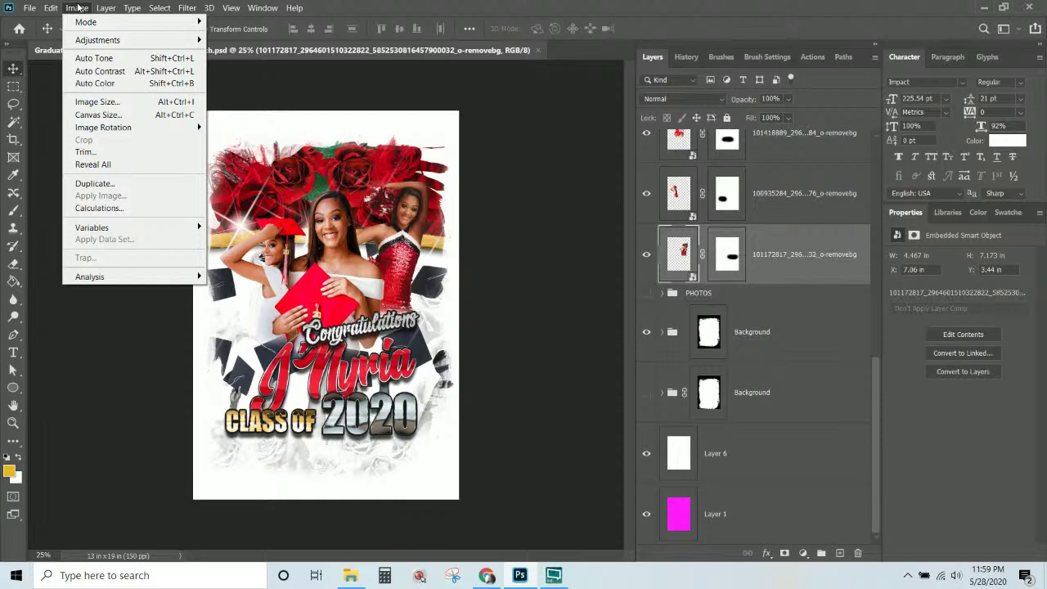
pyautogui.click(92, 102)
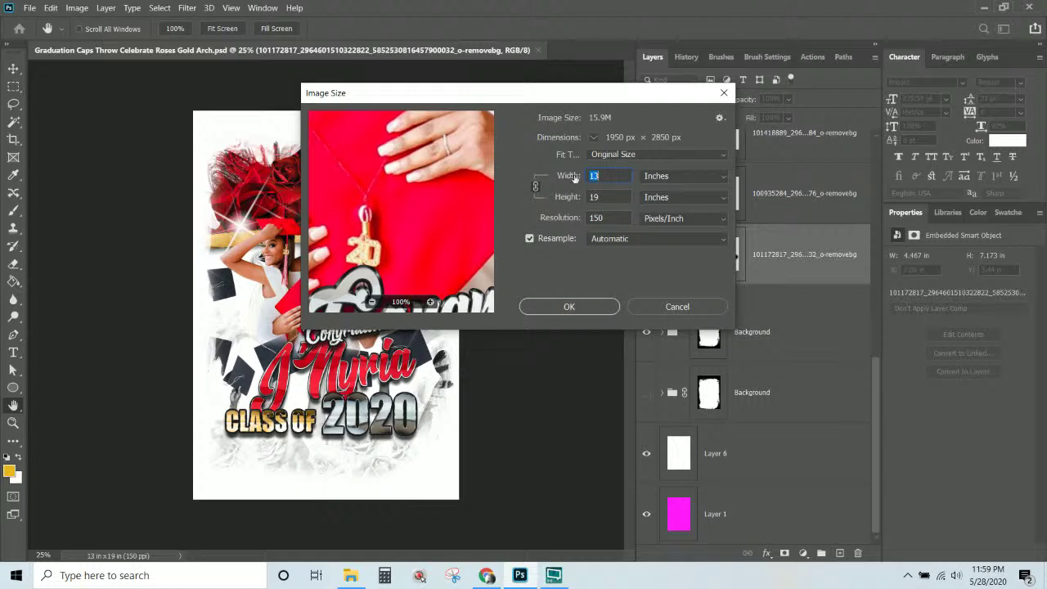
pyautogui.write('11')
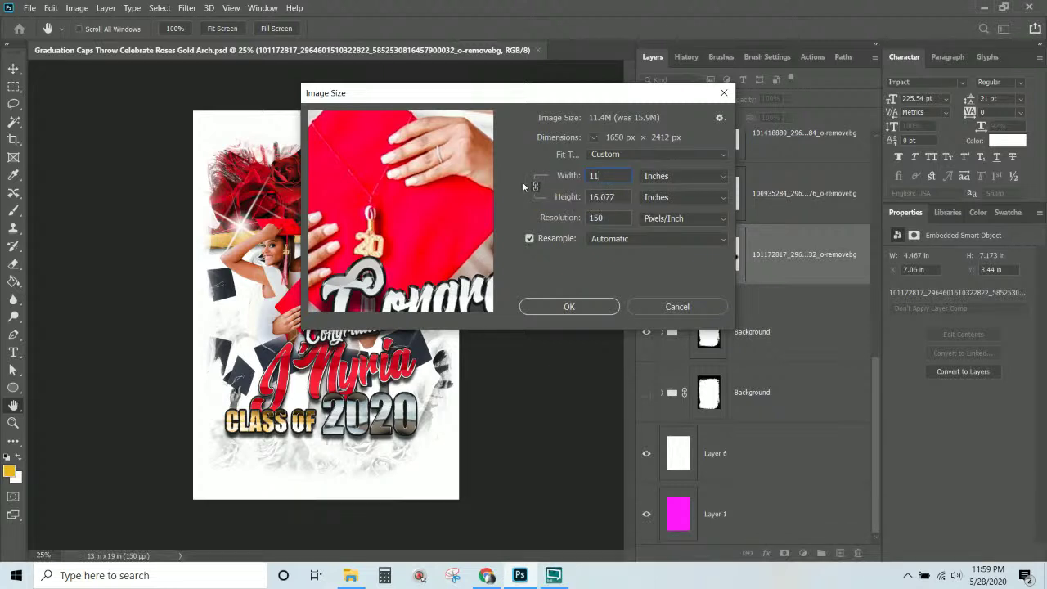
pyautogui.click(676, 306)
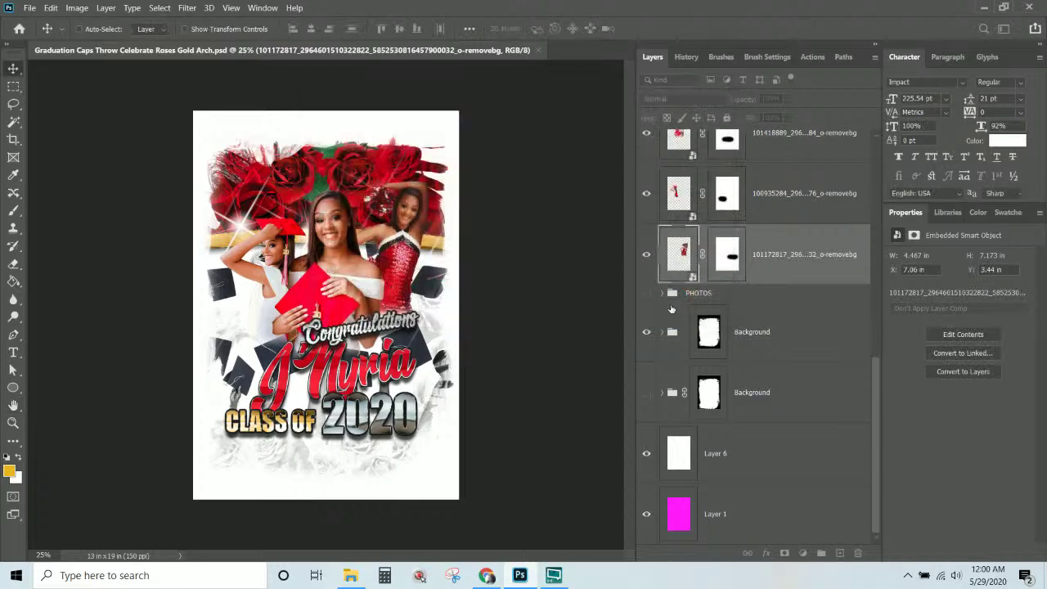